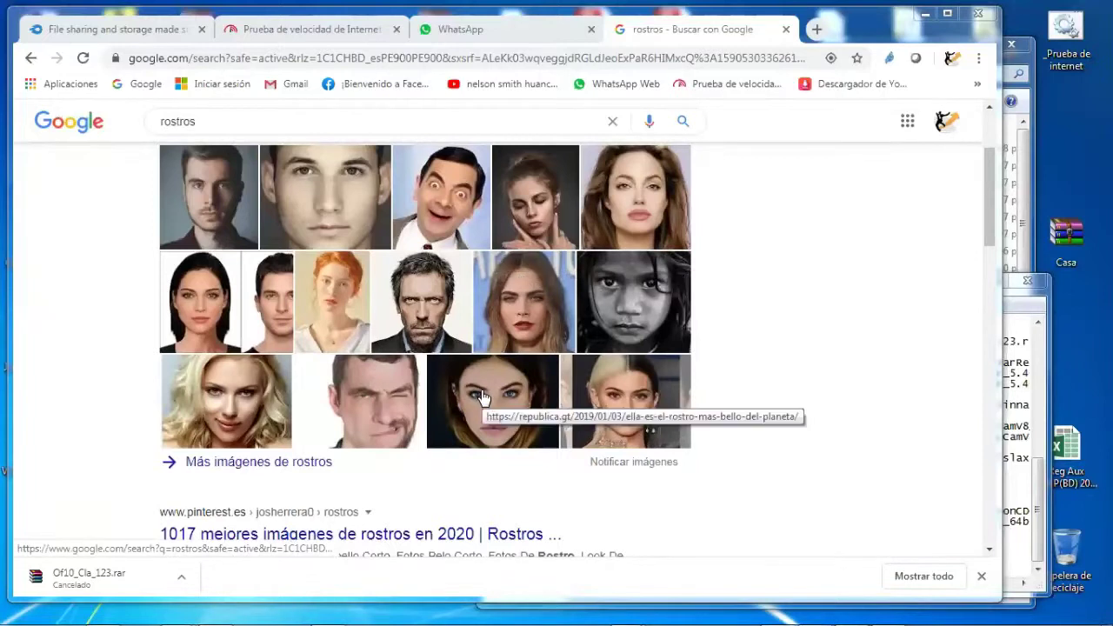
{"action": "scroll", "coordinate": [75, 333], "scroll_direction": "up", "scroll_amount": 2}
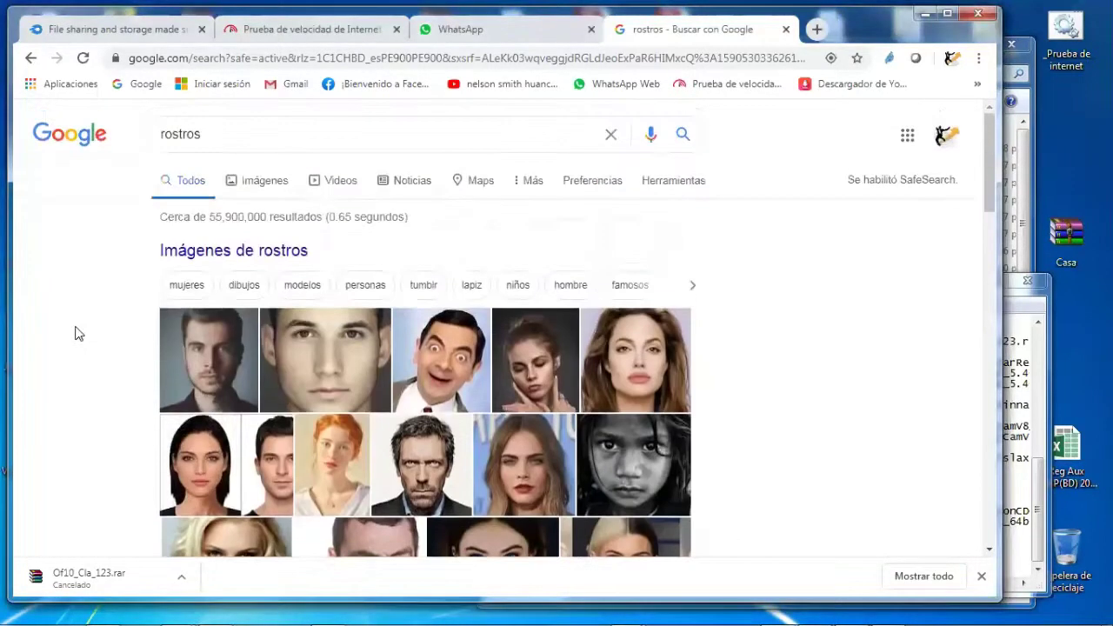
{"action": "scroll", "coordinate": [75, 333], "scroll_direction": "down", "scroll_amount": 2}
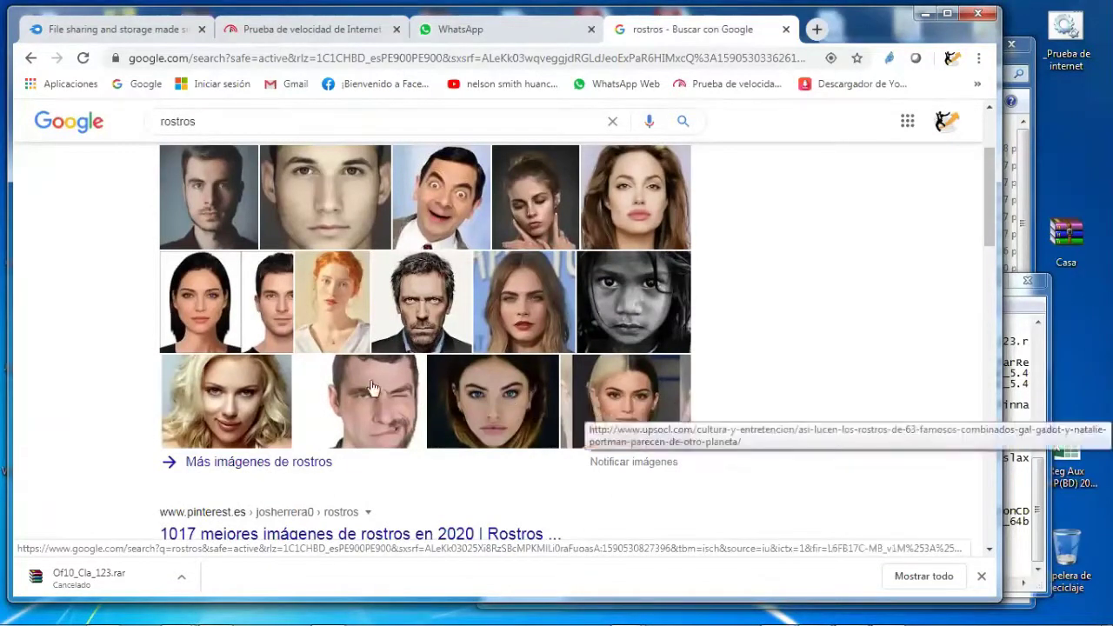
{"action": "scroll", "coordinate": [67, 356], "scroll_direction": "up", "scroll_amount": 2}
{"action": "scroll", "coordinate": [285, 419], "scroll_direction": "down", "scroll_amount": 1}
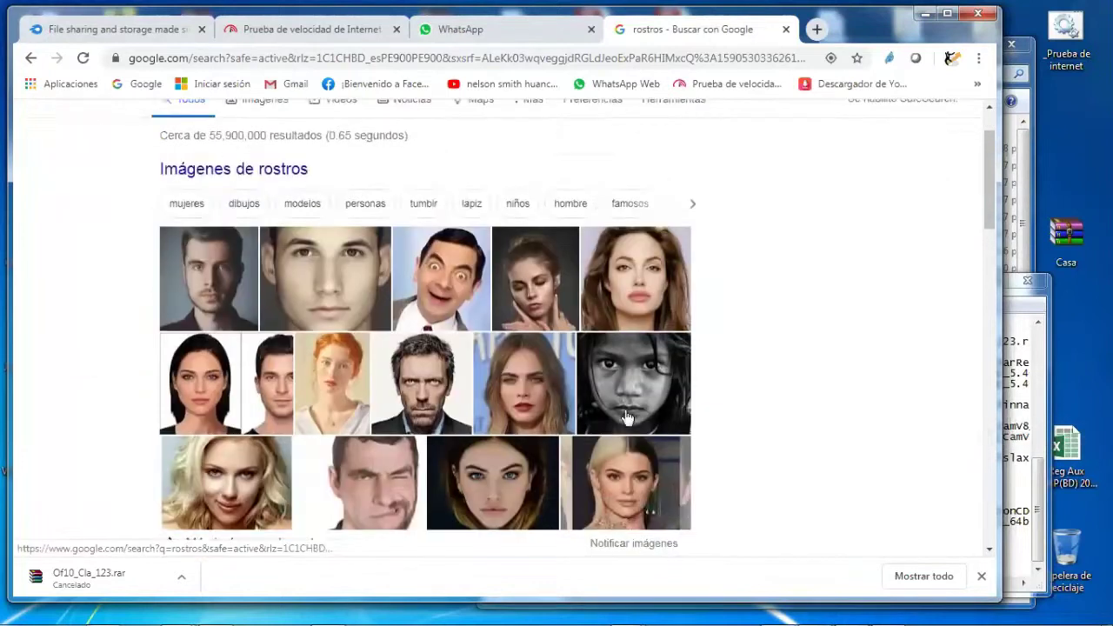
{"action": "mouse_move", "coordinate": [614, 608]}
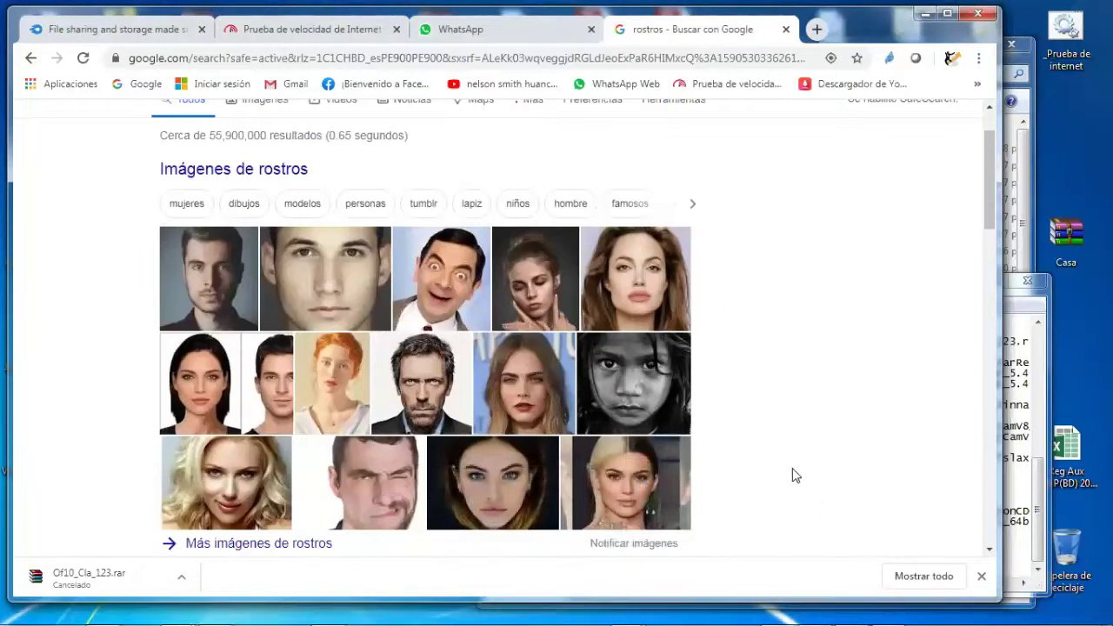
{"action": "scroll", "coordinate": [792, 474], "scroll_direction": "down", "scroll_amount": 1}
{"action": "scroll", "coordinate": [792, 475], "scroll_direction": "up", "scroll_amount": 1}
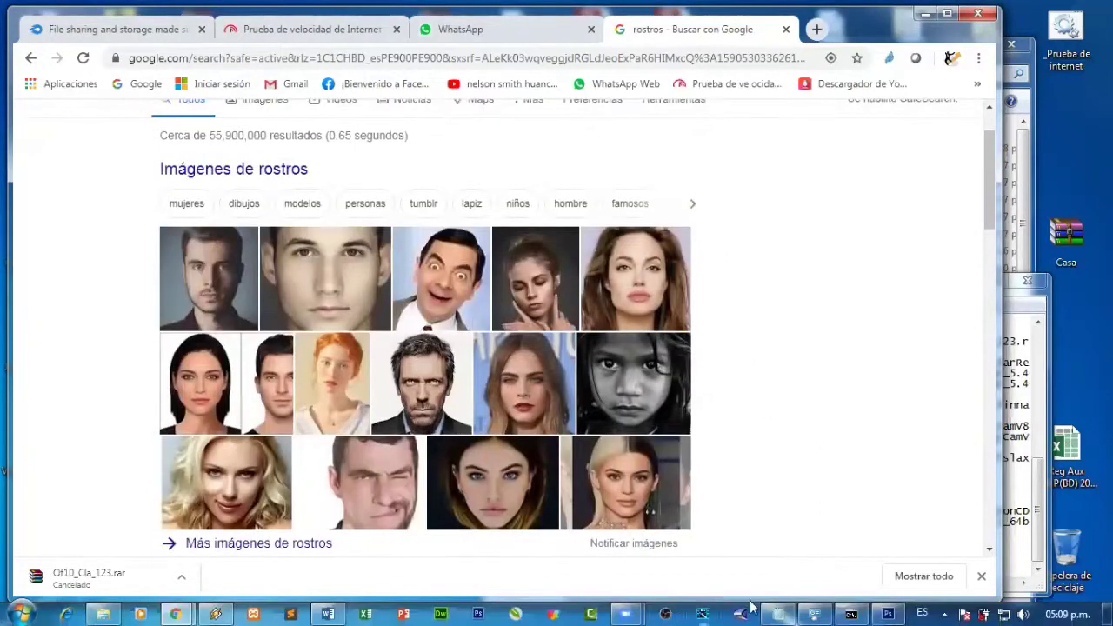
Switch to Photoshop and activate the Move tool with automatic selection and transform controls enabled.
{"action": "left_click", "coordinate": [890, 612]}
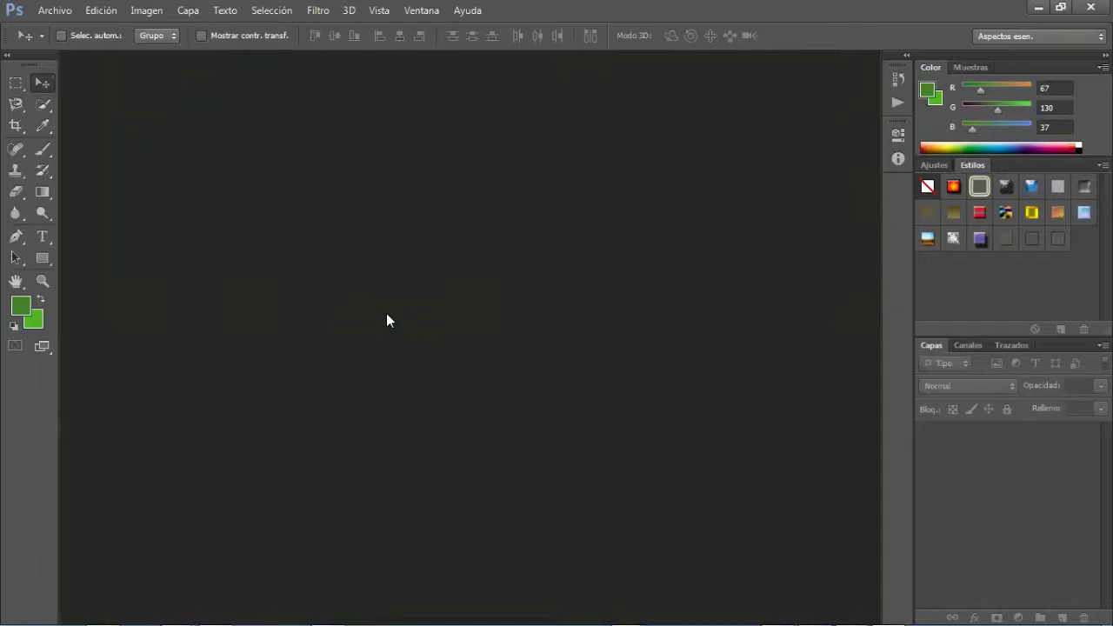
{"action": "left_click", "coordinate": [44, 81]}
{"action": "left_click", "coordinate": [45, 81]}
{"action": "left_click", "coordinate": [45, 80]}
{"action": "left_click", "coordinate": [60, 41]}
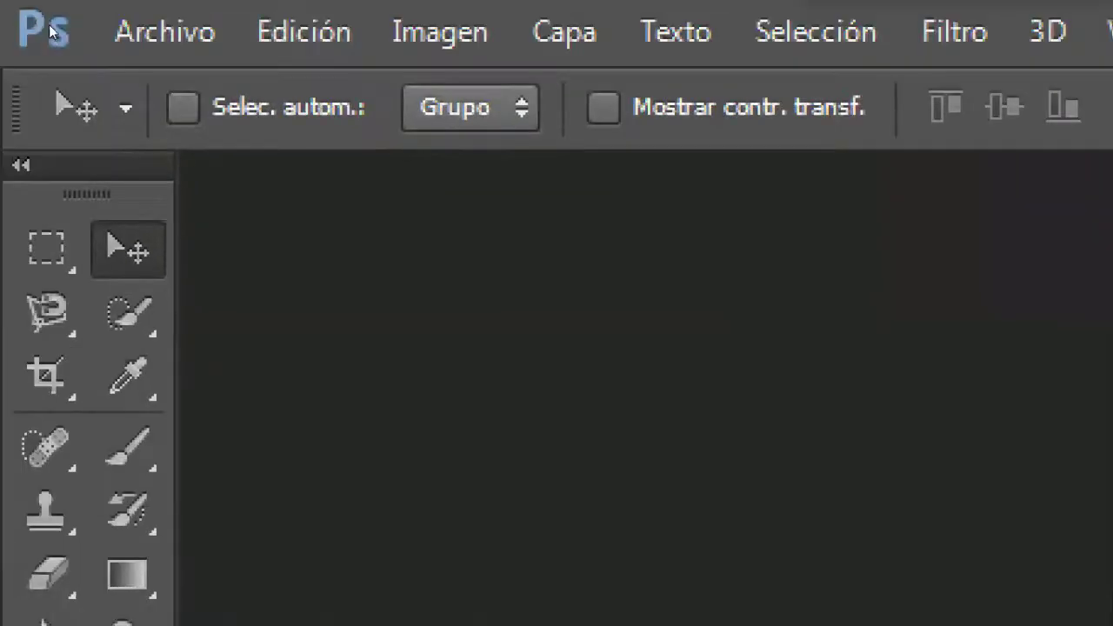
{"action": "left_click", "coordinate": [60, 36]}
{"action": "left_click", "coordinate": [603, 107]}
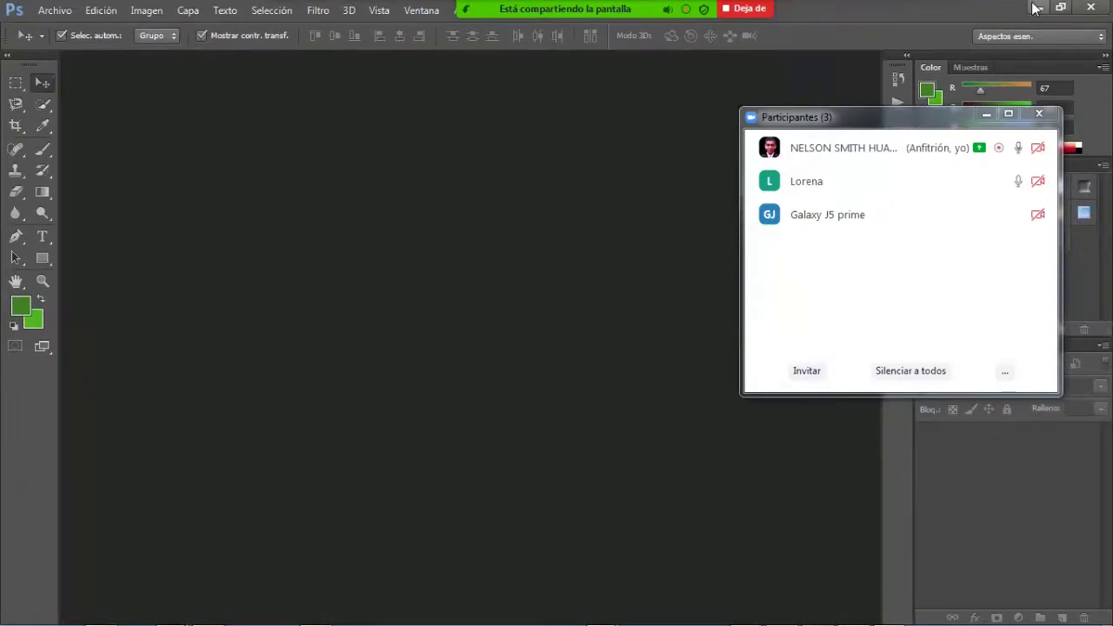
Switch back to Chrome and display the Google image results for "rostros".
{"action": "mouse_move", "coordinate": [209, 619]}
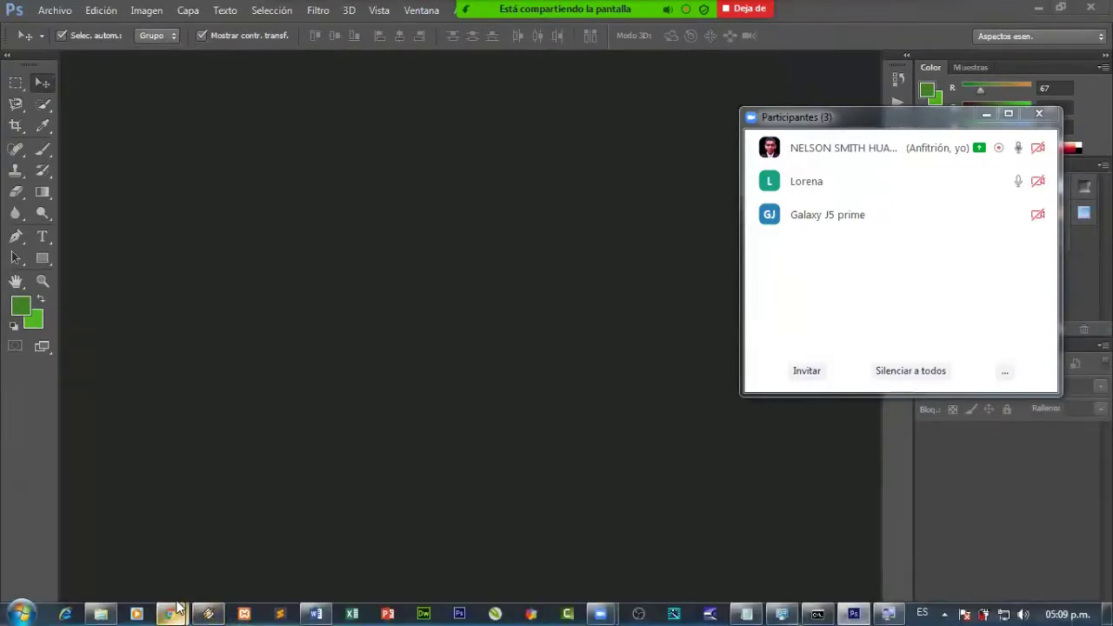
{"action": "mouse_move", "coordinate": [174, 611]}
{"action": "left_click", "coordinate": [164, 553]}
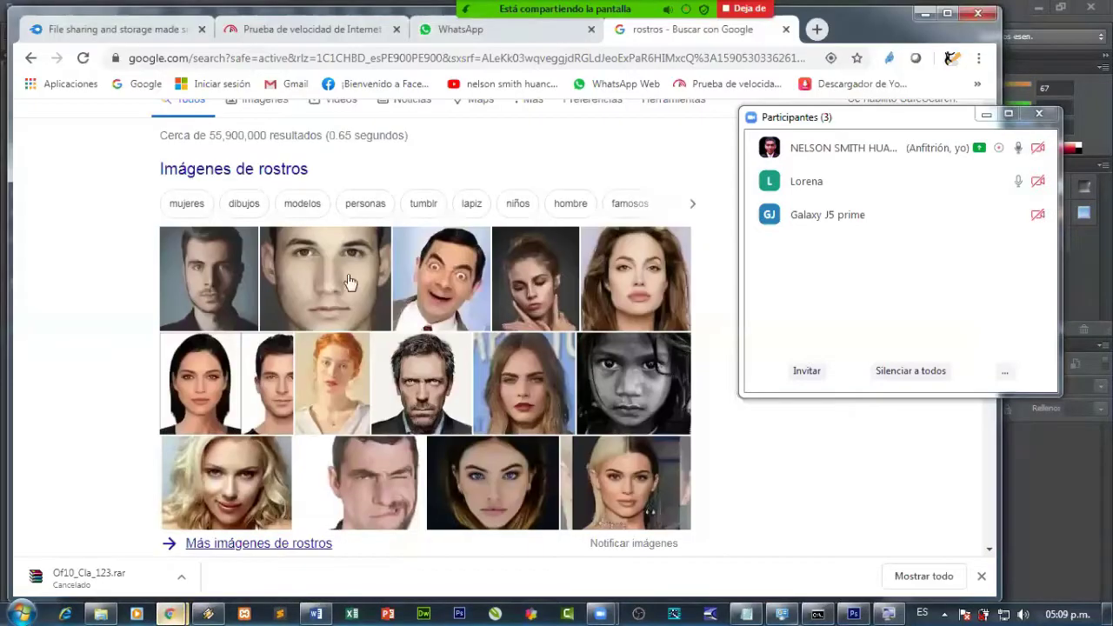
{"action": "scroll", "coordinate": [315, 180], "scroll_direction": "up", "scroll_amount": 1}
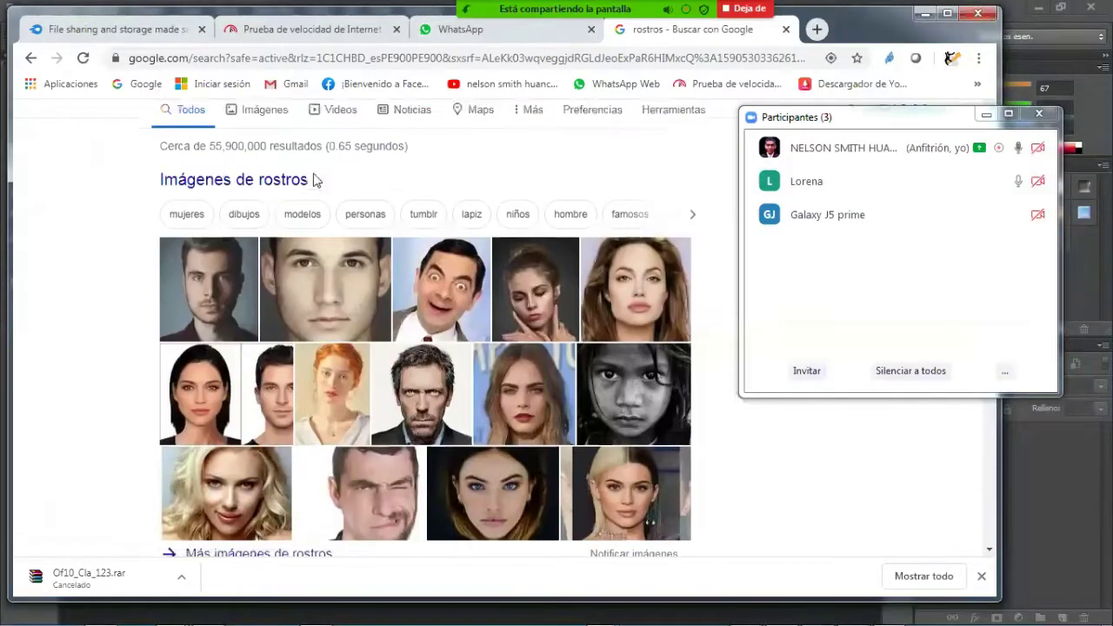
{"action": "scroll", "coordinate": [315, 180], "scroll_direction": "up", "scroll_amount": 2}
{"action": "left_click", "coordinate": [218, 131]}
{"action": "scroll", "coordinate": [253, 228], "scroll_direction": "down", "scroll_amount": 2}
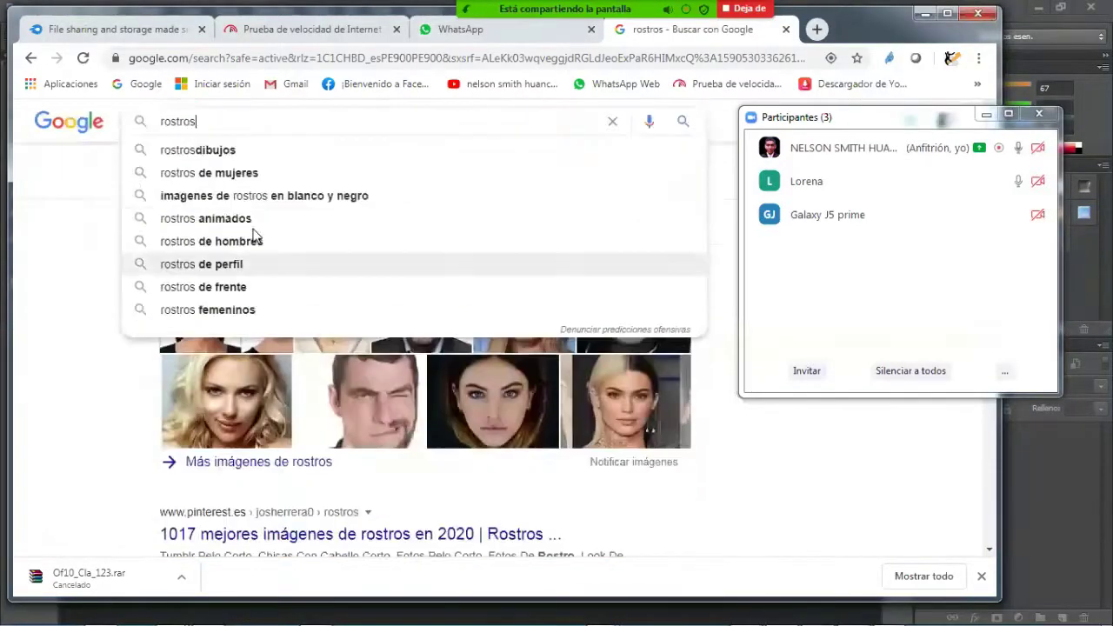
{"action": "scroll", "coordinate": [258, 239], "scroll_direction": "down", "scroll_amount": 1}
{"action": "left_click", "coordinate": [25, 211]}
{"action": "scroll", "coordinate": [191, 284], "scroll_direction": "down", "scroll_amount": 1}
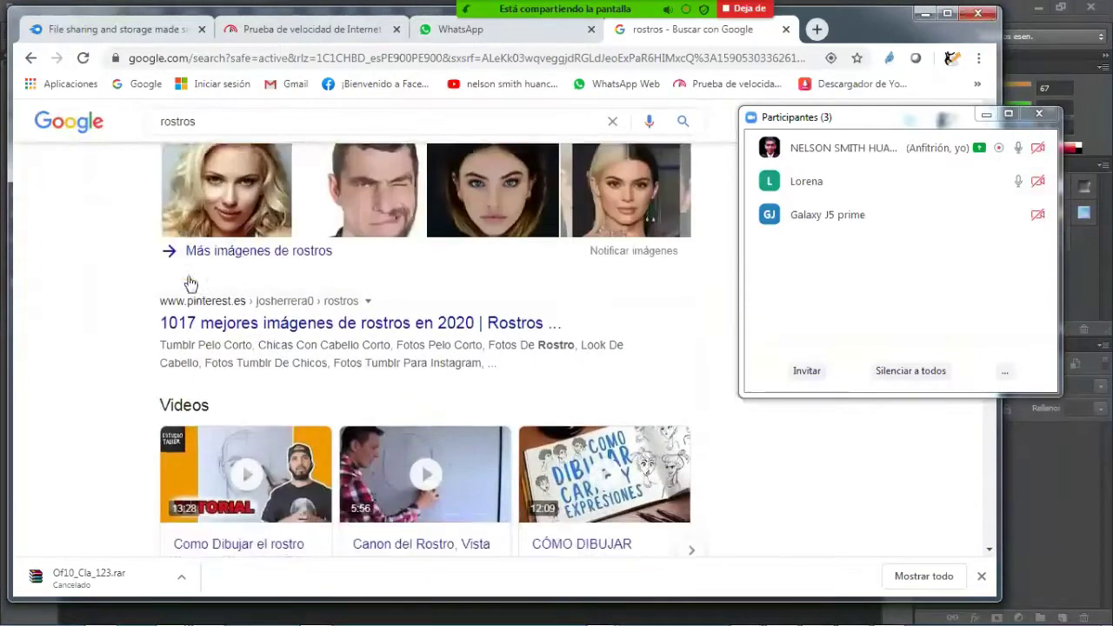
{"action": "scroll", "coordinate": [190, 283], "scroll_direction": "down", "scroll_amount": 2}
{"action": "scroll", "coordinate": [190, 280], "scroll_direction": "up", "scroll_amount": 7}
{"action": "left_click", "coordinate": [273, 179]}
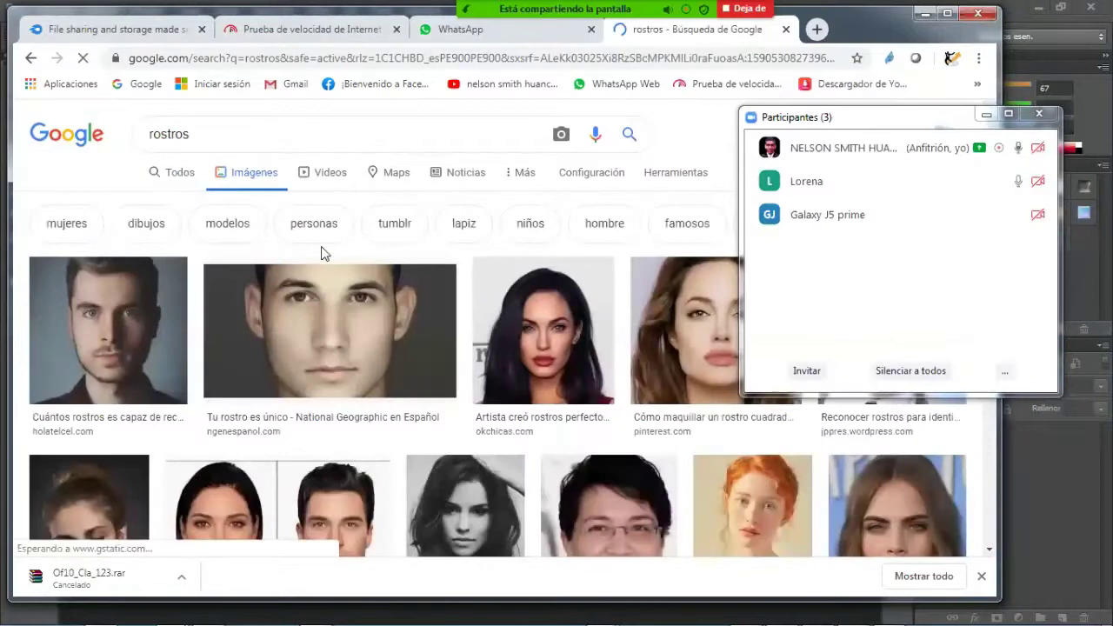
Find the consalud.es portrait of a dark-haired woman on a turquoise background in the results and open its preview.
{"action": "scroll", "coordinate": [321, 253], "scroll_direction": "down", "scroll_amount": 2}
{"action": "scroll", "coordinate": [322, 257], "scroll_direction": "down", "scroll_amount": 2}
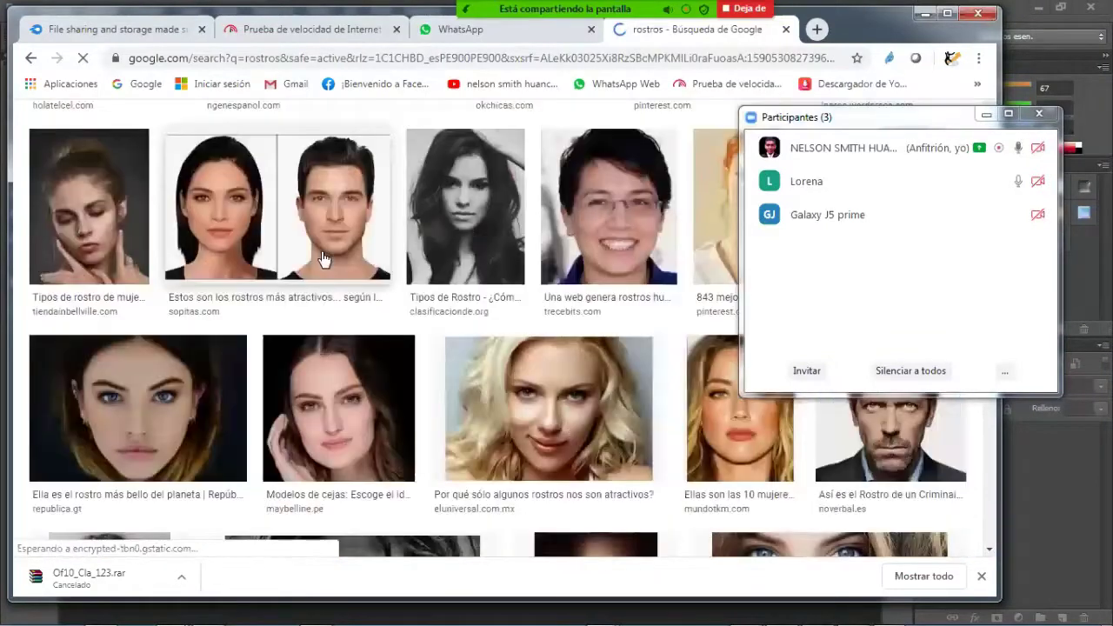
{"action": "scroll", "coordinate": [320, 258], "scroll_direction": "down", "scroll_amount": 2}
{"action": "scroll", "coordinate": [321, 259], "scroll_direction": "down", "scroll_amount": 2}
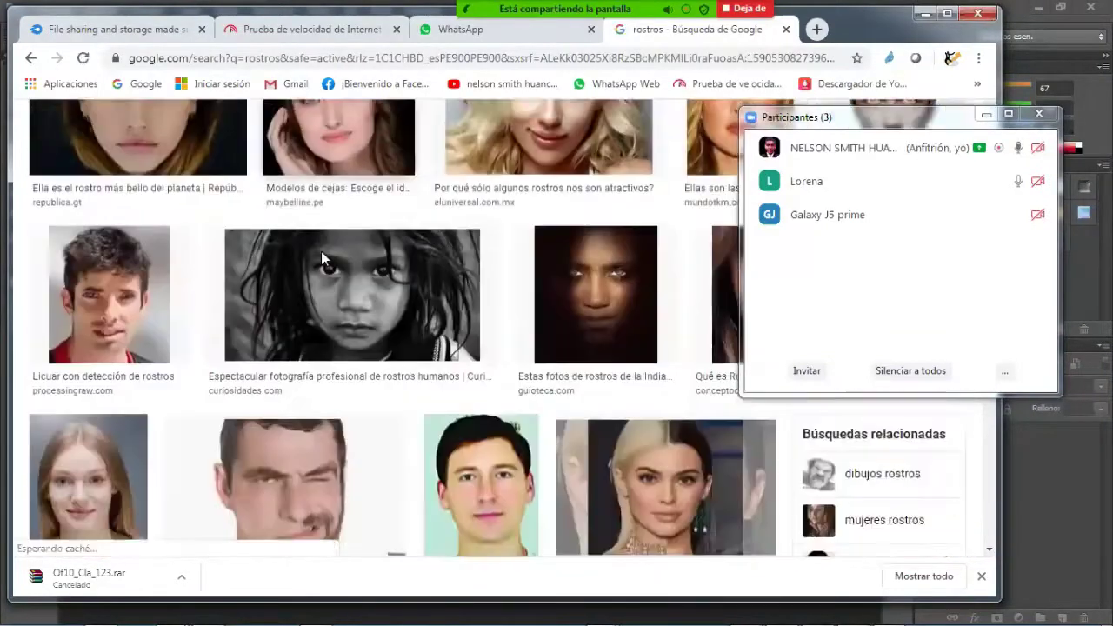
{"action": "scroll", "coordinate": [321, 253], "scroll_direction": "up", "scroll_amount": 1}
{"action": "scroll", "coordinate": [322, 257], "scroll_direction": "down", "scroll_amount": 3}
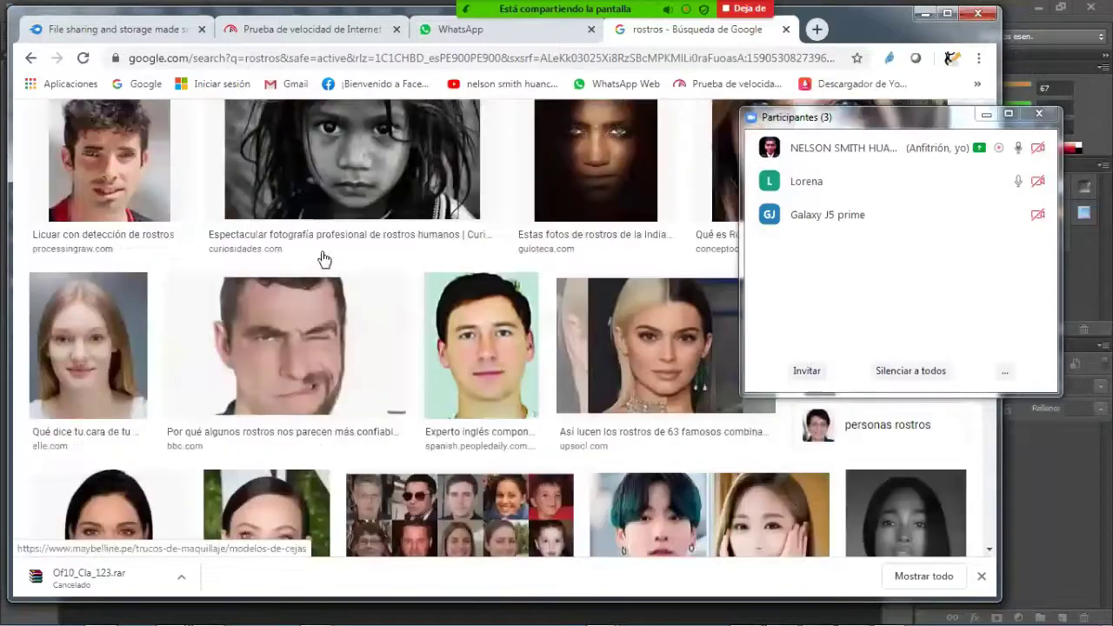
{"action": "scroll", "coordinate": [322, 257], "scroll_direction": "down", "scroll_amount": 1}
{"action": "scroll", "coordinate": [321, 257], "scroll_direction": "down", "scroll_amount": 1}
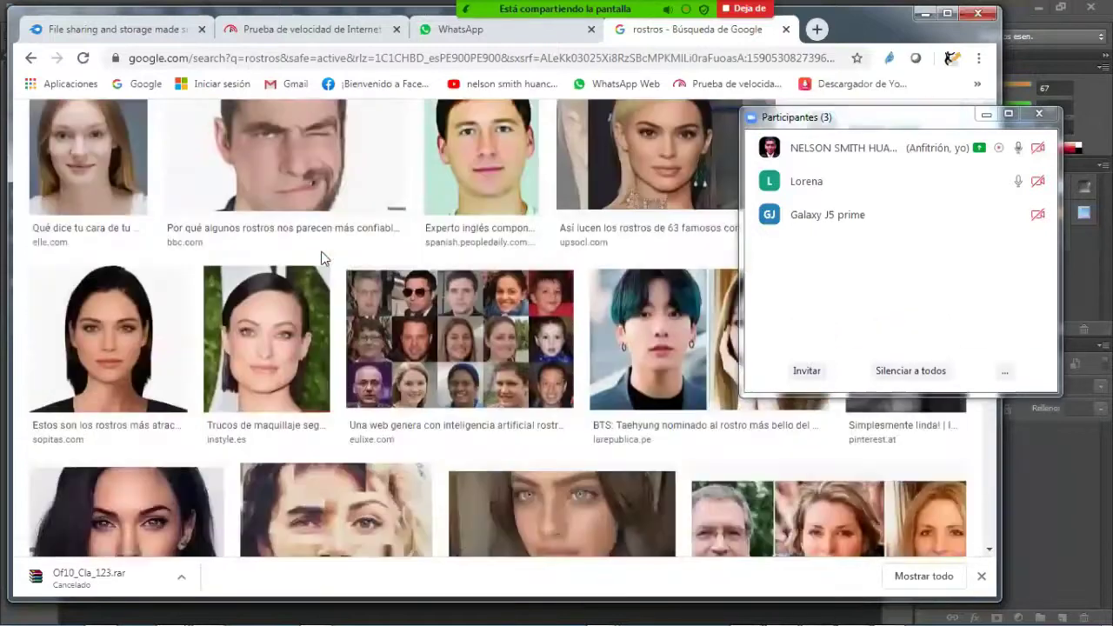
{"action": "scroll", "coordinate": [321, 258], "scroll_direction": "down", "scroll_amount": 2}
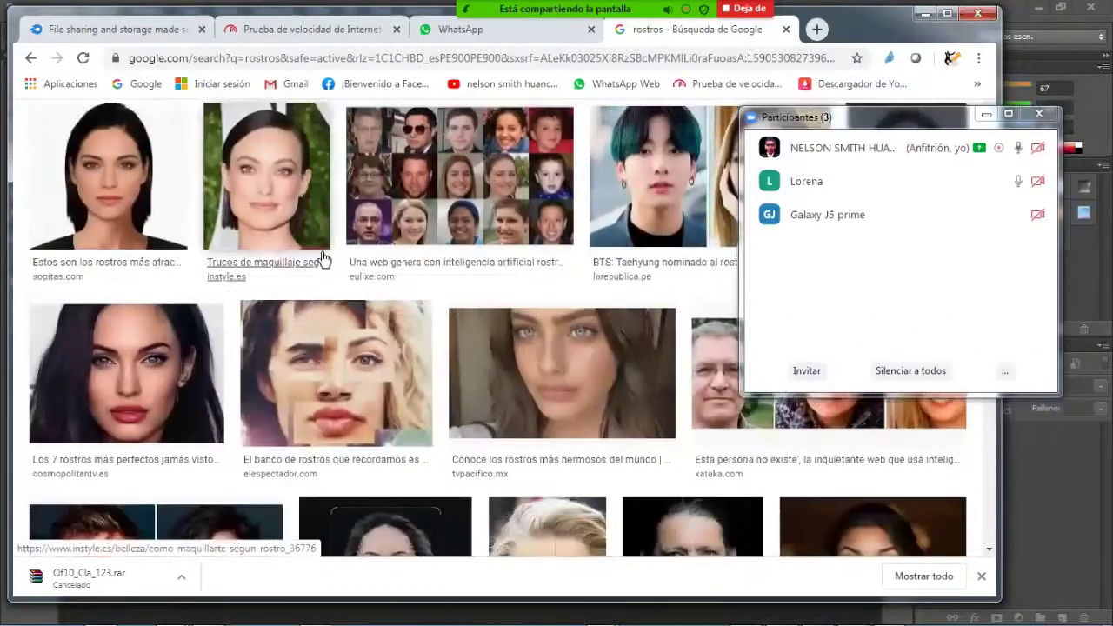
{"action": "scroll", "coordinate": [321, 258], "scroll_direction": "down", "scroll_amount": 5}
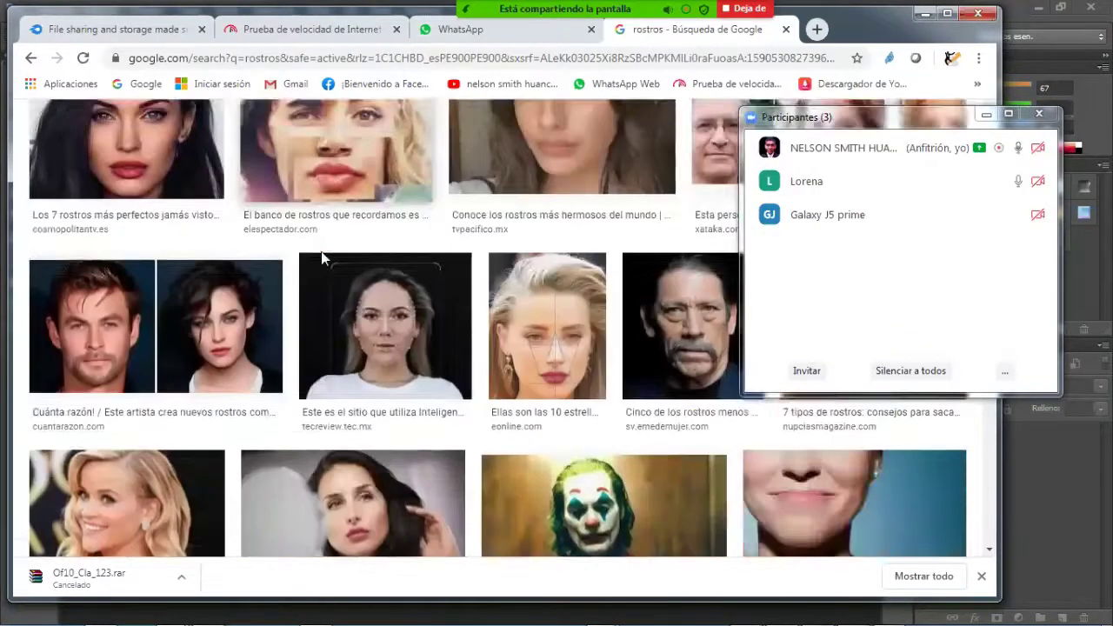
{"action": "scroll", "coordinate": [321, 257], "scroll_direction": "down", "scroll_amount": 1}
{"action": "scroll", "coordinate": [321, 257], "scroll_direction": "down", "scroll_amount": 6}
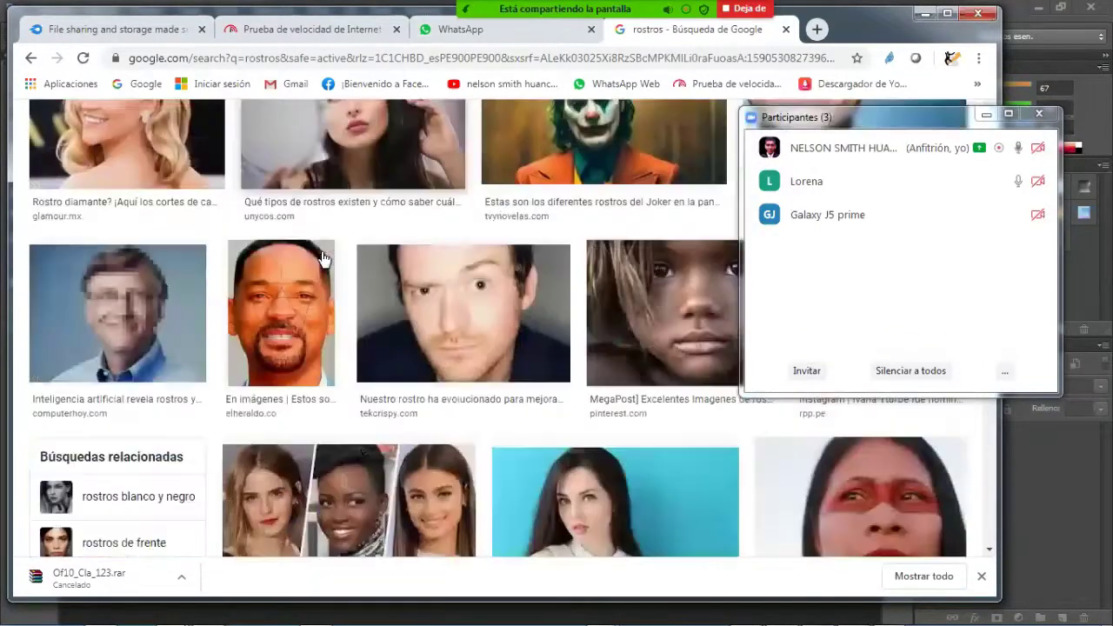
{"action": "scroll", "coordinate": [322, 259], "scroll_direction": "down", "scroll_amount": 2}
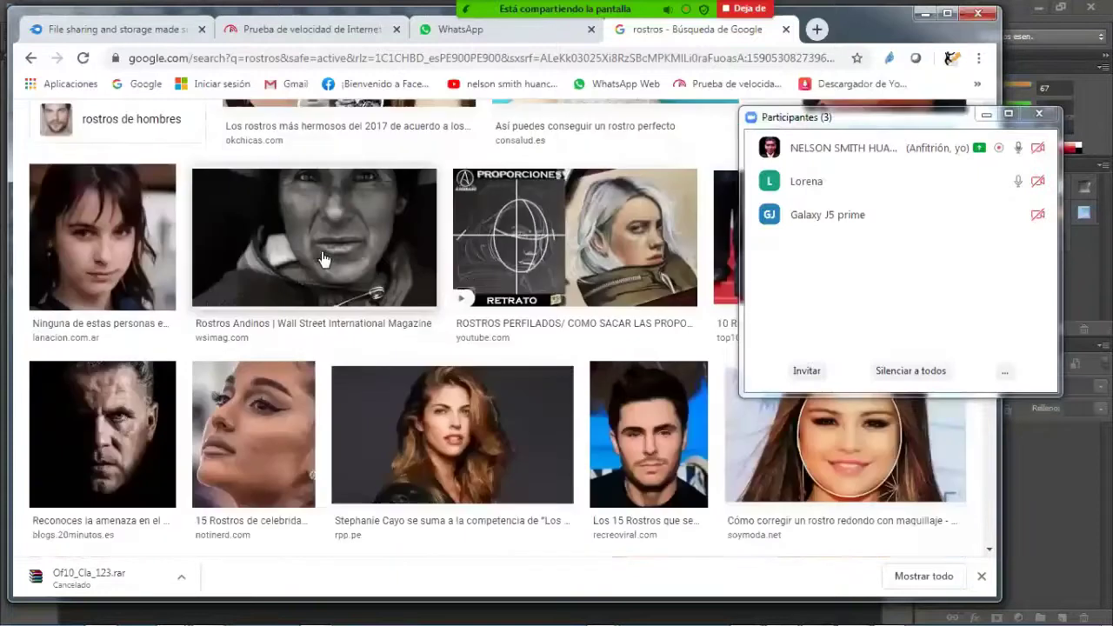
{"action": "scroll", "coordinate": [618, 284], "scroll_direction": "up", "scroll_amount": 3}
{"action": "left_click", "coordinate": [618, 285]}
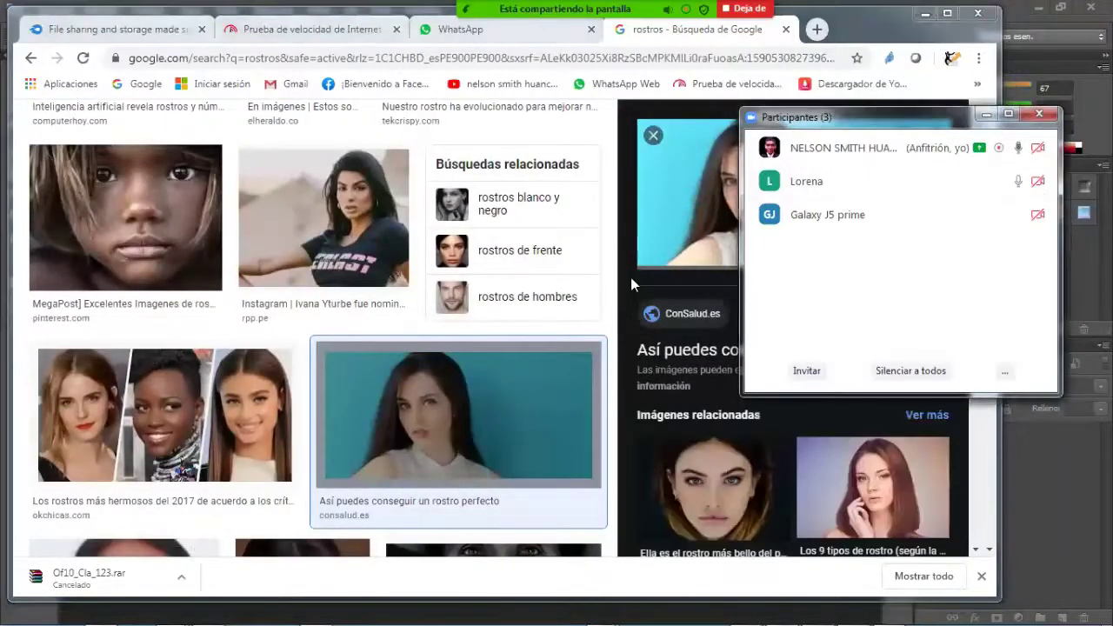
Move the meeting's participants window off the image preview and admit the waiting participant.
{"action": "left_click_drag", "start_coordinate": [869, 116], "coordinate": [921, 317]}
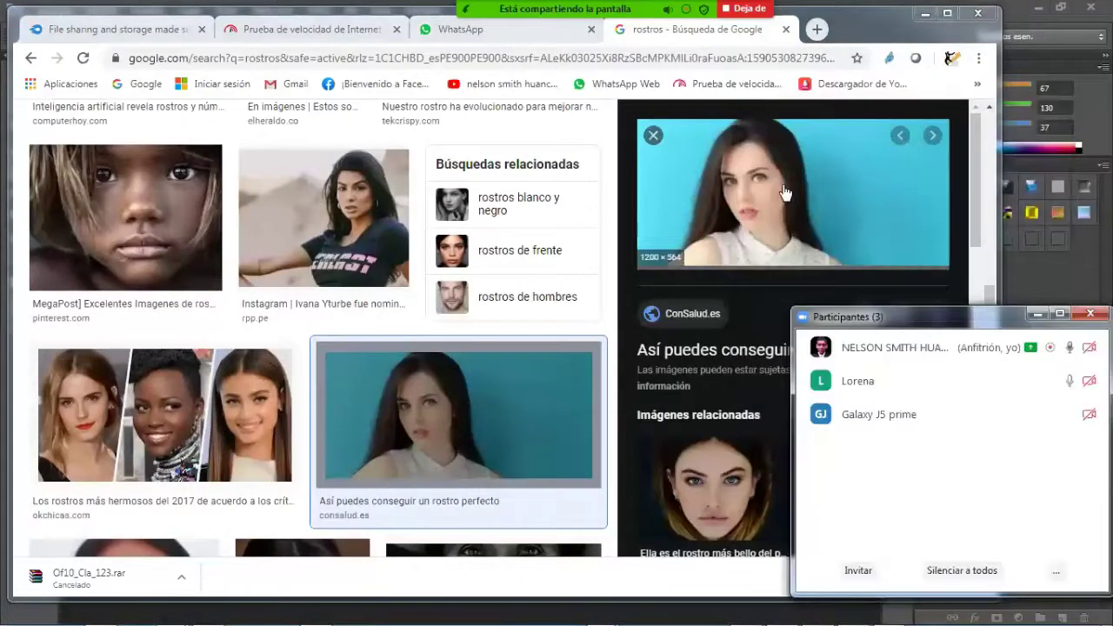
{"action": "left_click", "coordinate": [670, 271]}
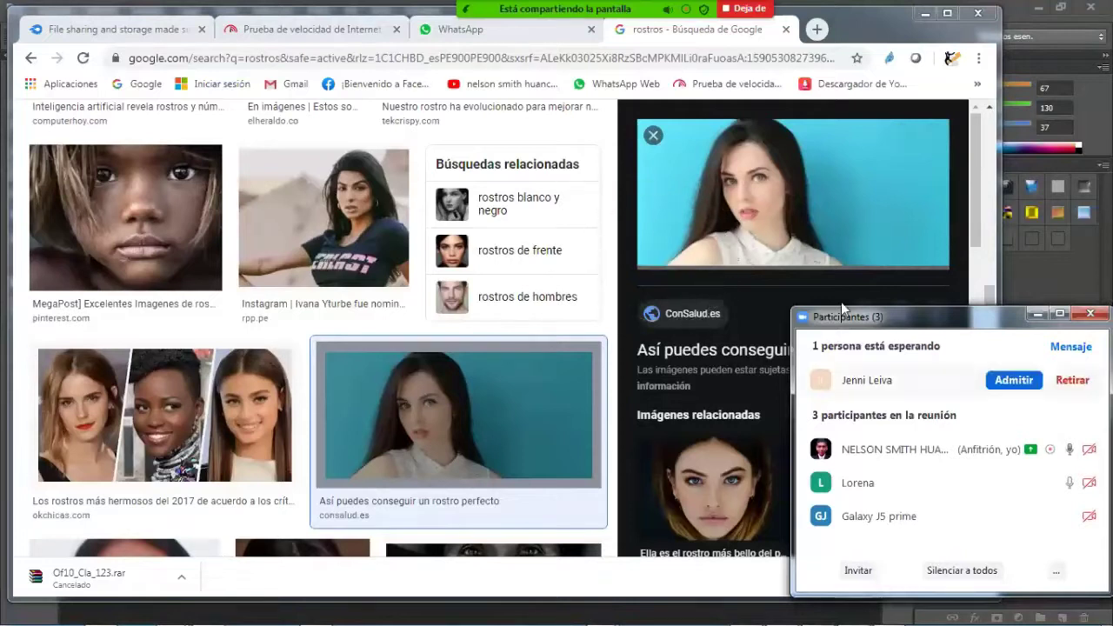
{"action": "left_click", "coordinate": [1016, 380]}
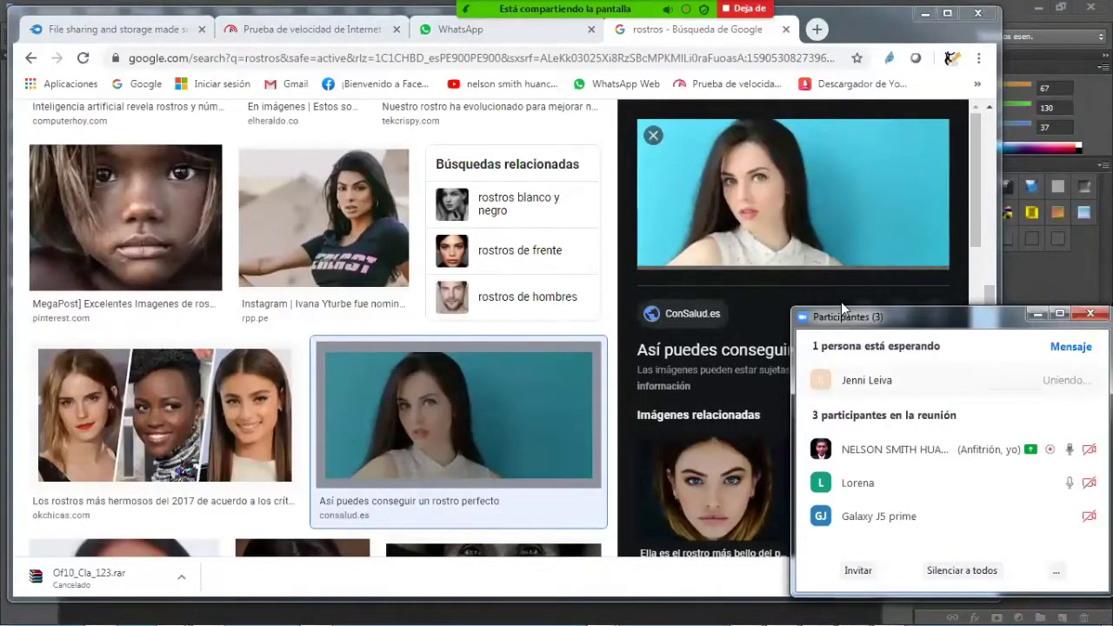
{"action": "left_click", "coordinate": [719, 249]}
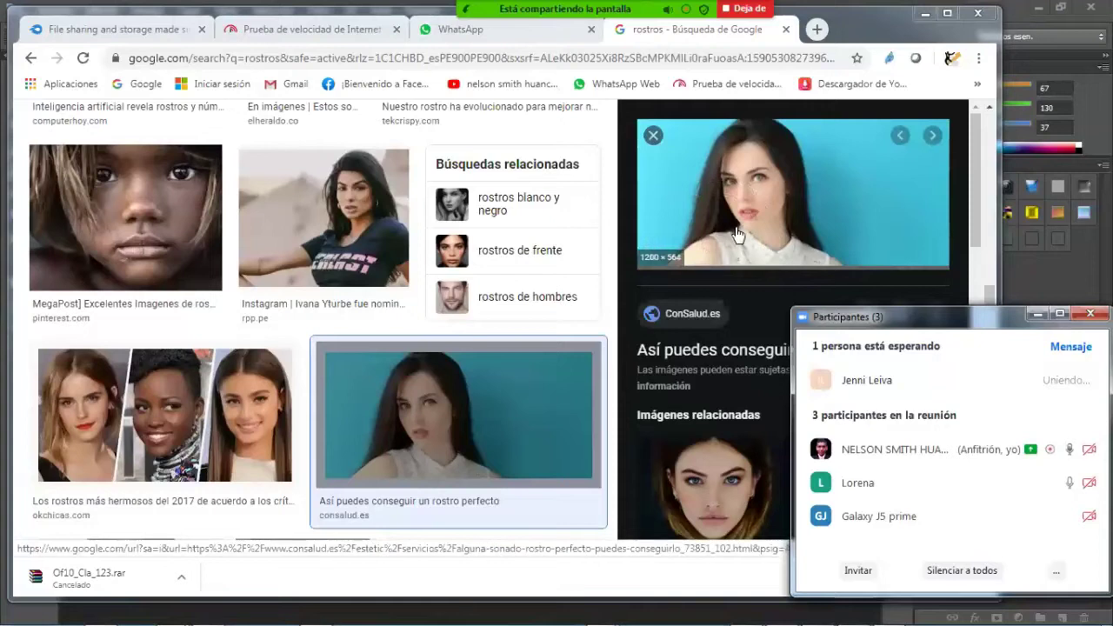
Copy the previewed portrait of the dark-haired woman to the clipboard.
{"action": "right_click", "coordinate": [746, 192]}
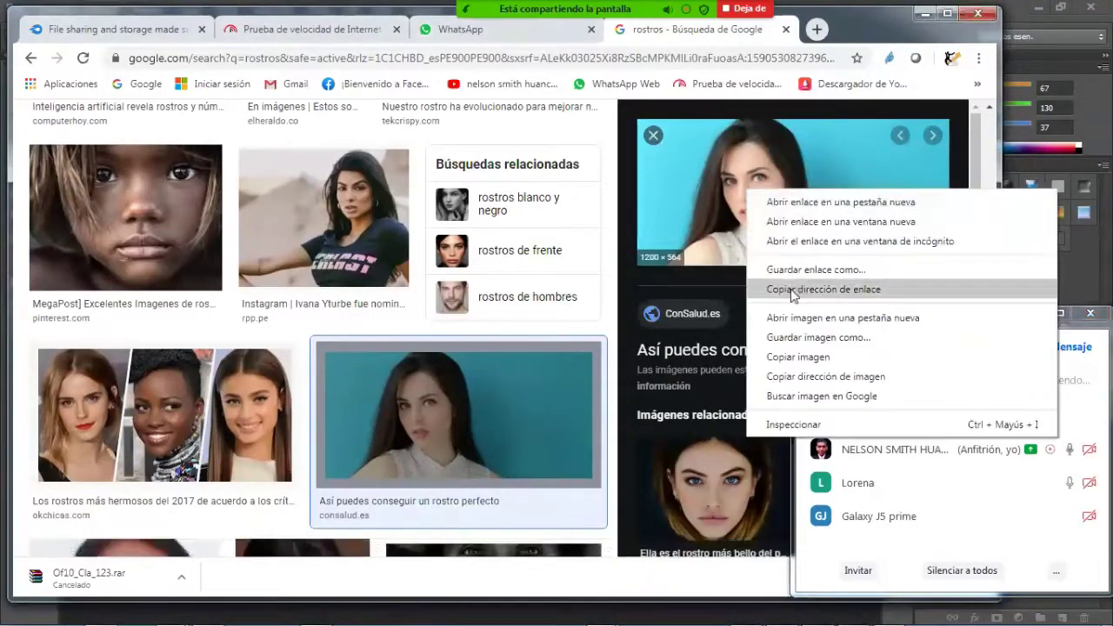
{"action": "left_click", "coordinate": [807, 358]}
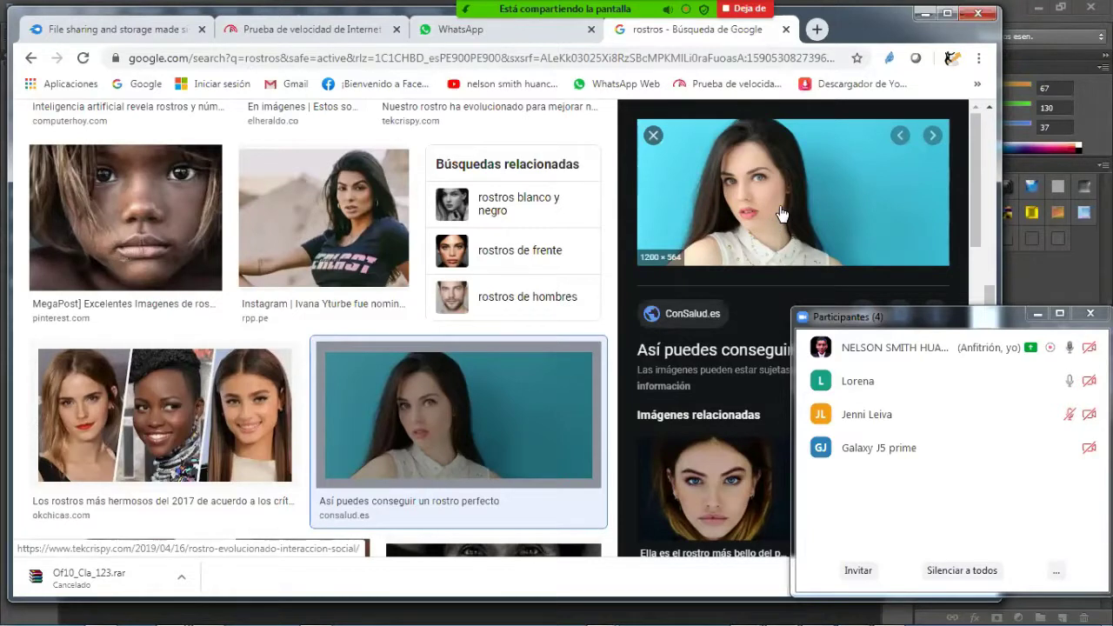
{"action": "right_click", "coordinate": [717, 196]}
{"action": "left_click", "coordinate": [765, 356]}
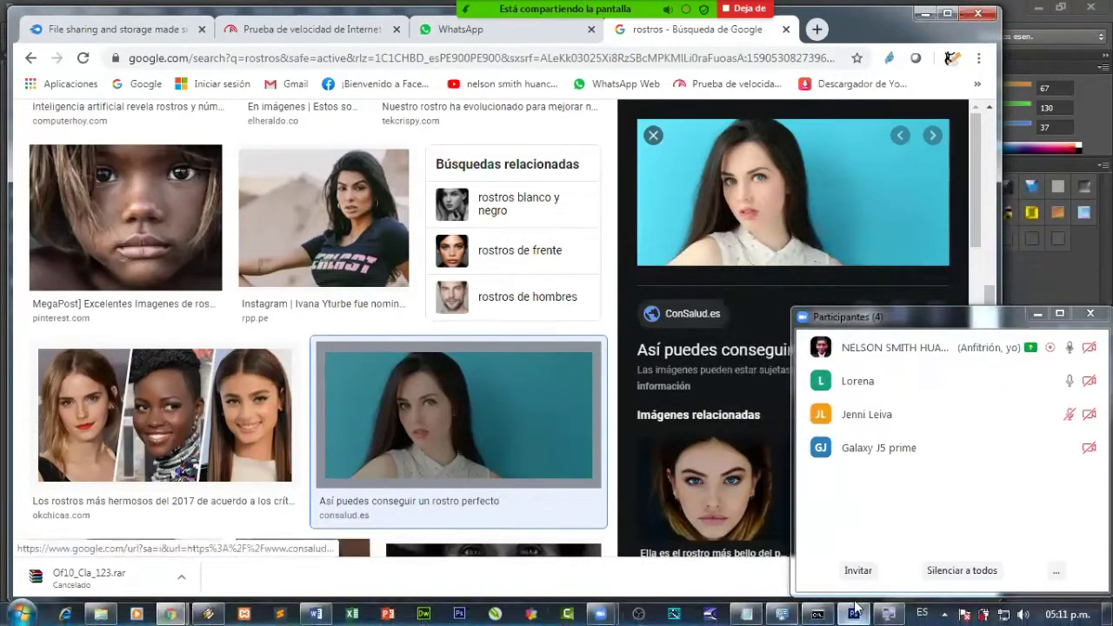
Switch to Photoshop and start a new document with the clipboard preset, 1200 × 564 pixels at 72 pixels/inch.
{"action": "left_click", "coordinate": [855, 612]}
{"action": "left_click", "coordinate": [50, 11]}
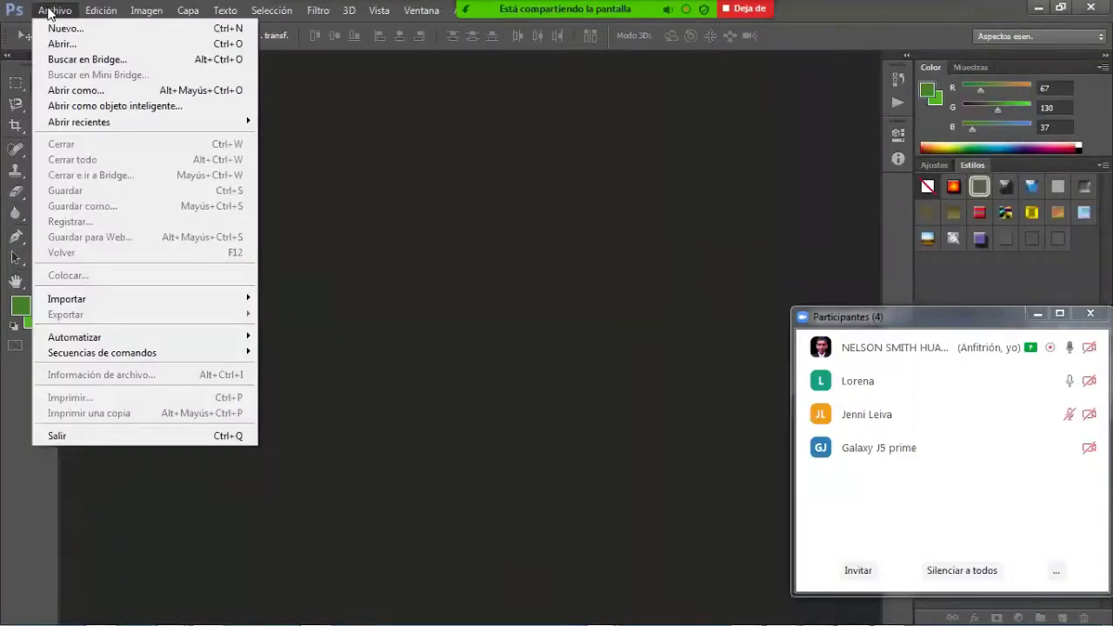
{"action": "left_click", "coordinate": [57, 29]}
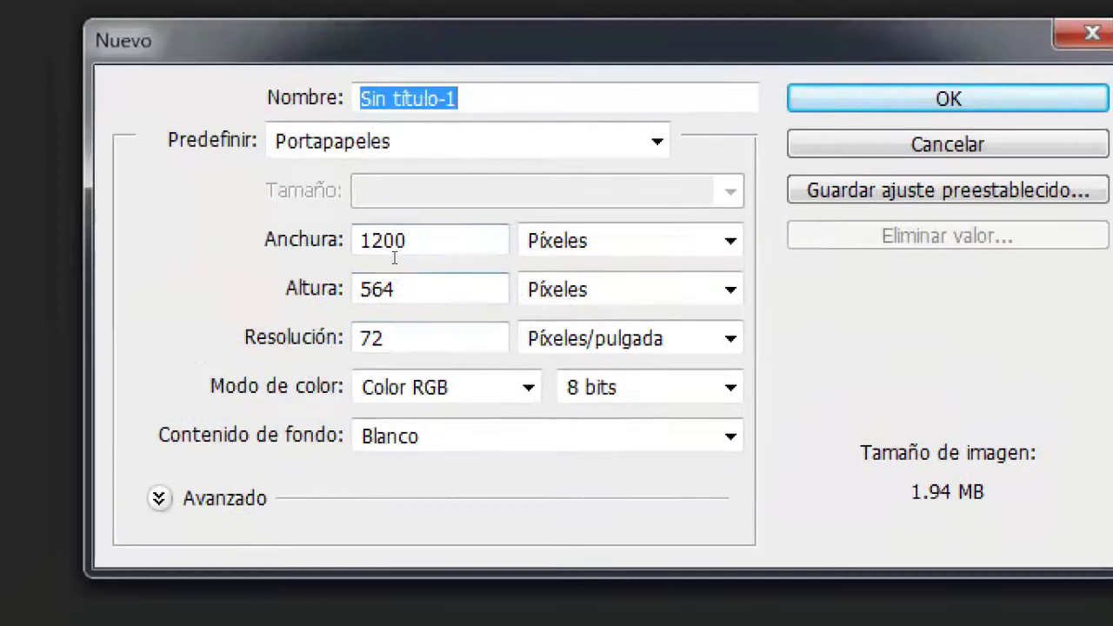
{"action": "left_click", "coordinate": [394, 256]}
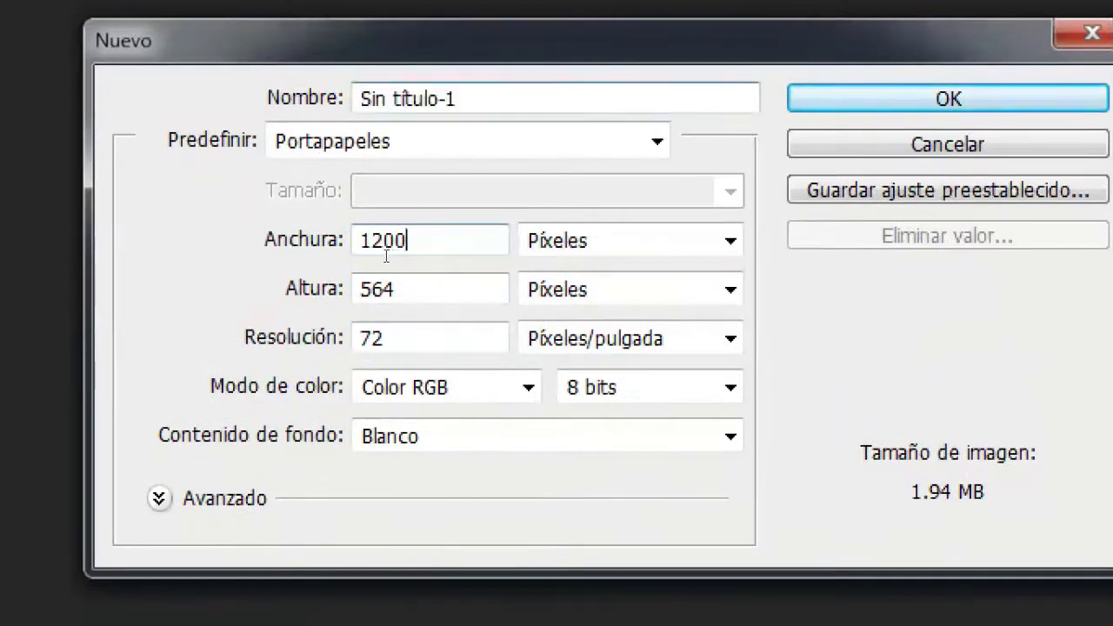
{"action": "double_click", "coordinate": [377, 257]}
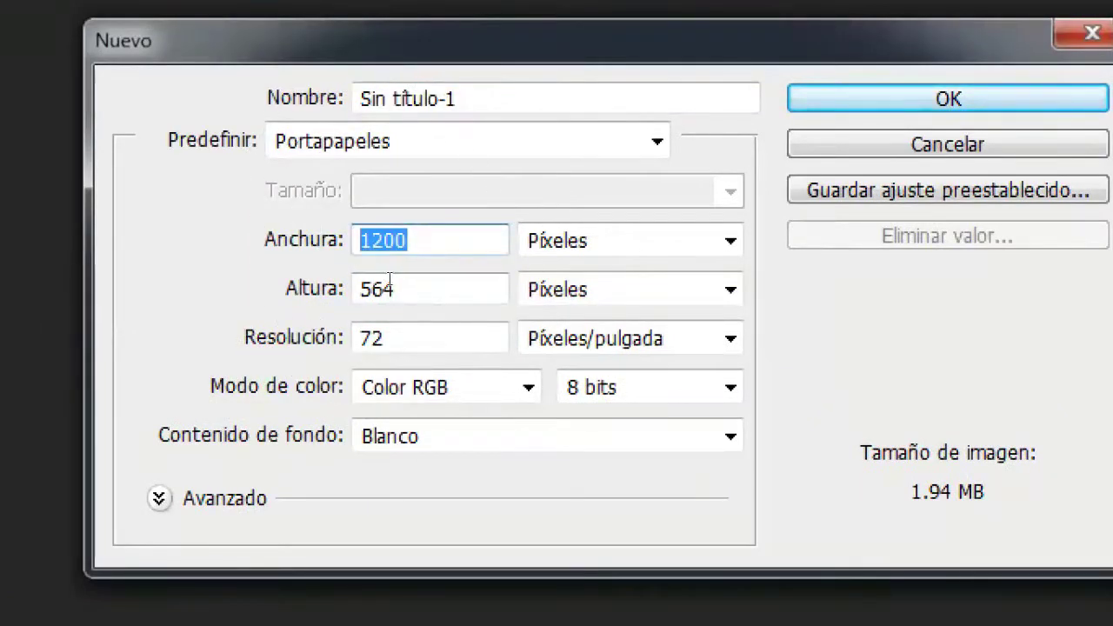
{"action": "double_click", "coordinate": [388, 287]}
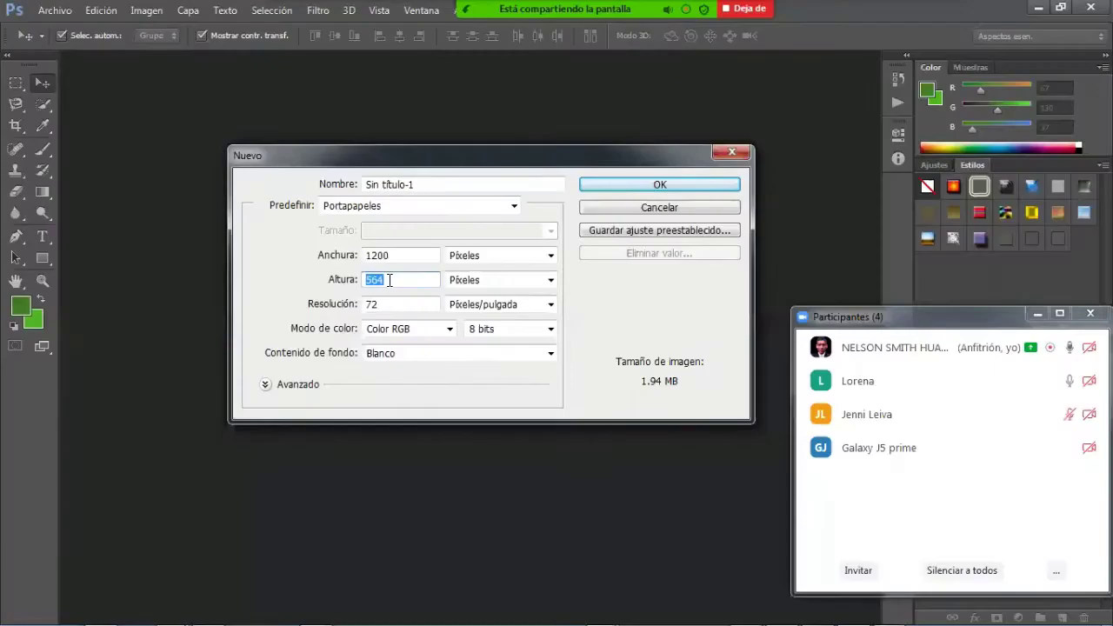
{"action": "left_click", "coordinate": [379, 301]}
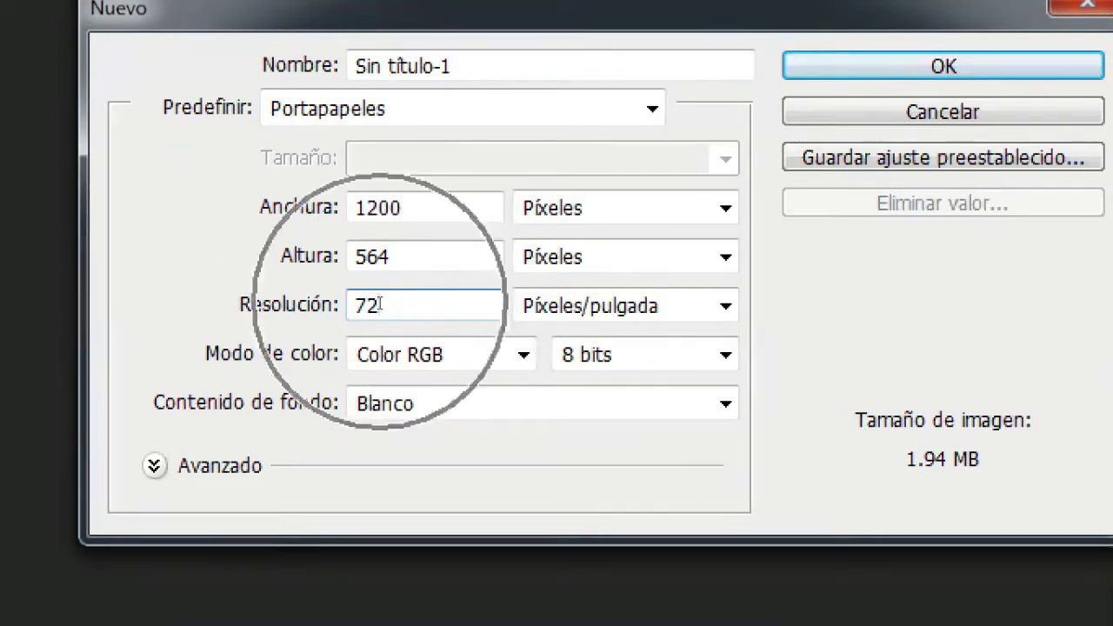
Review the colour mode options, keep Color RGB, and create the document.
{"action": "left_click", "coordinate": [446, 338]}
{"action": "key", "text": "Down"}
{"action": "key", "text": "Down"}
{"action": "key", "text": "Up"}
{"action": "key", "text": "Up"}
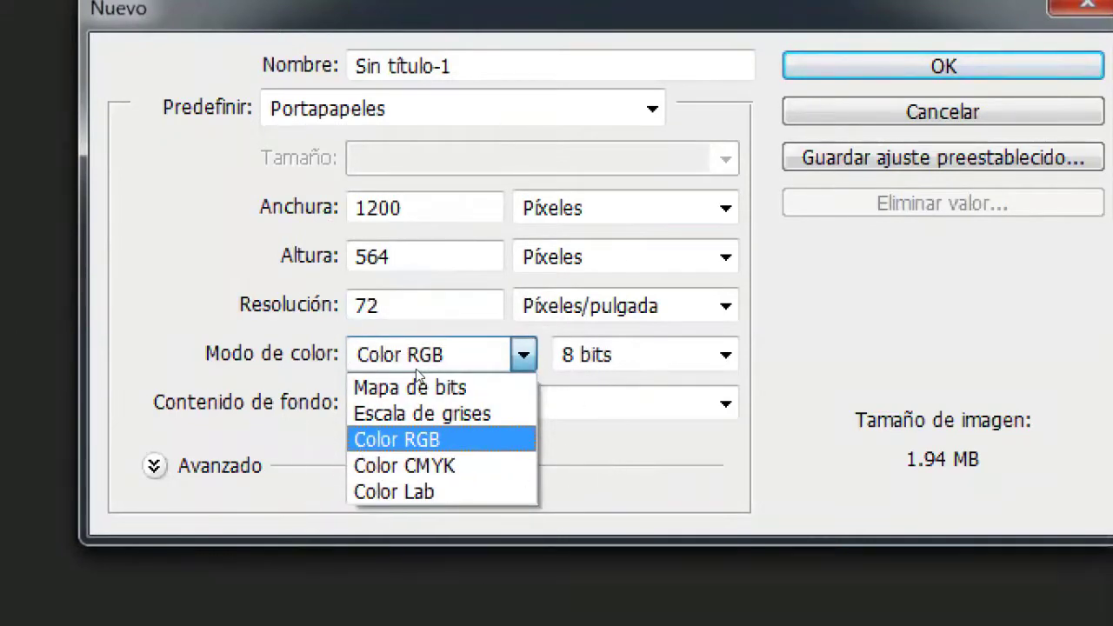
{"action": "key", "text": "Return"}
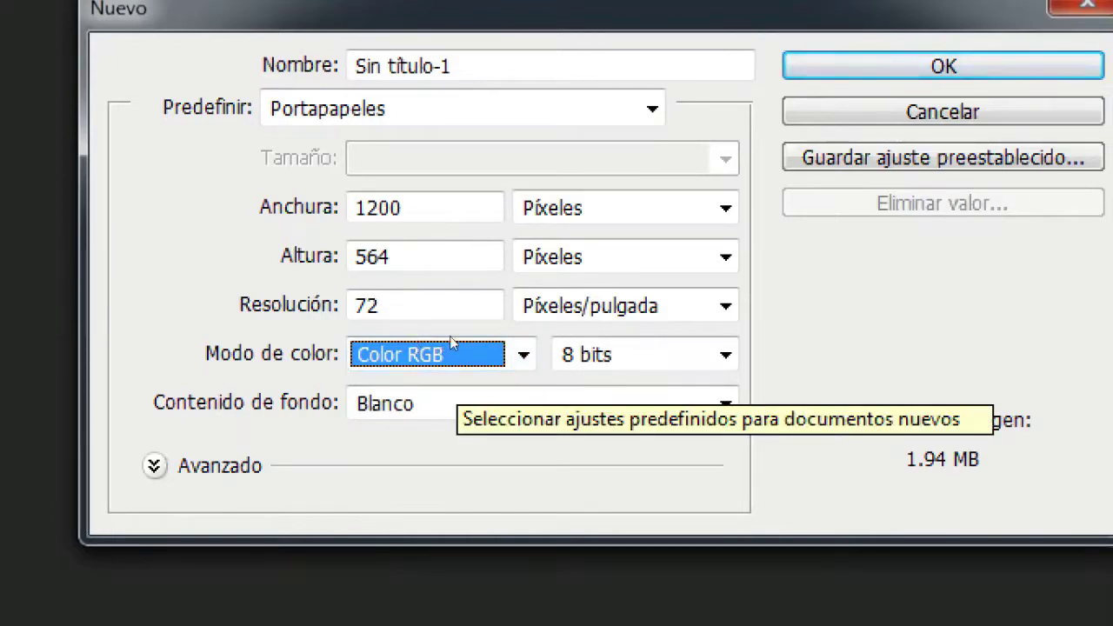
{"action": "left_click", "coordinate": [449, 348]}
{"action": "key", "text": "Down"}
{"action": "key", "text": "Down"}
{"action": "key", "text": "Up"}
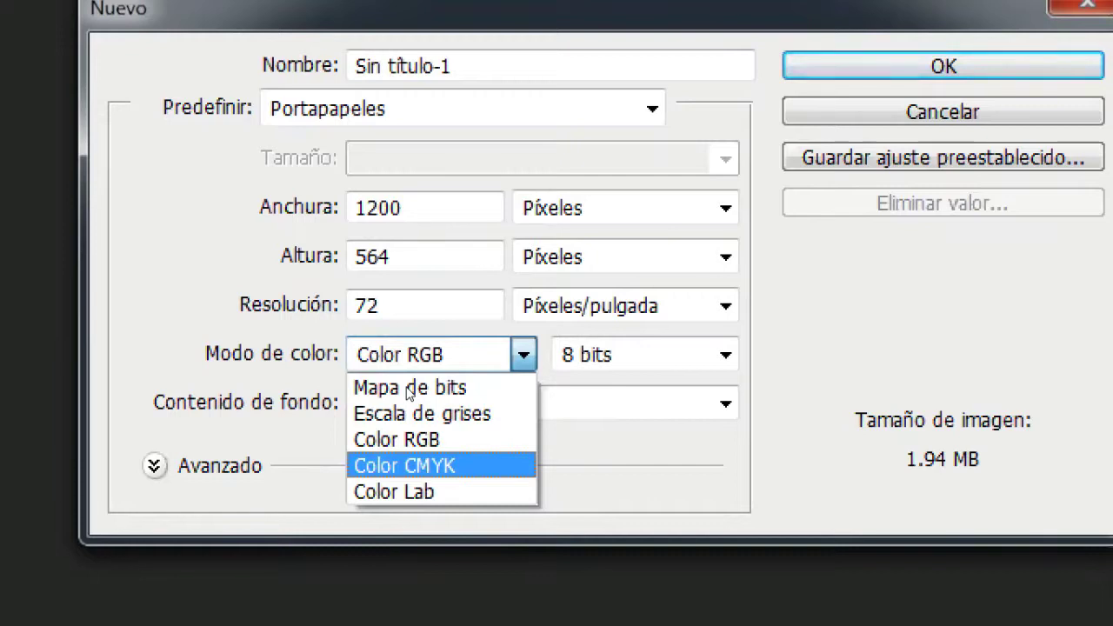
{"action": "key", "text": "Escape"}
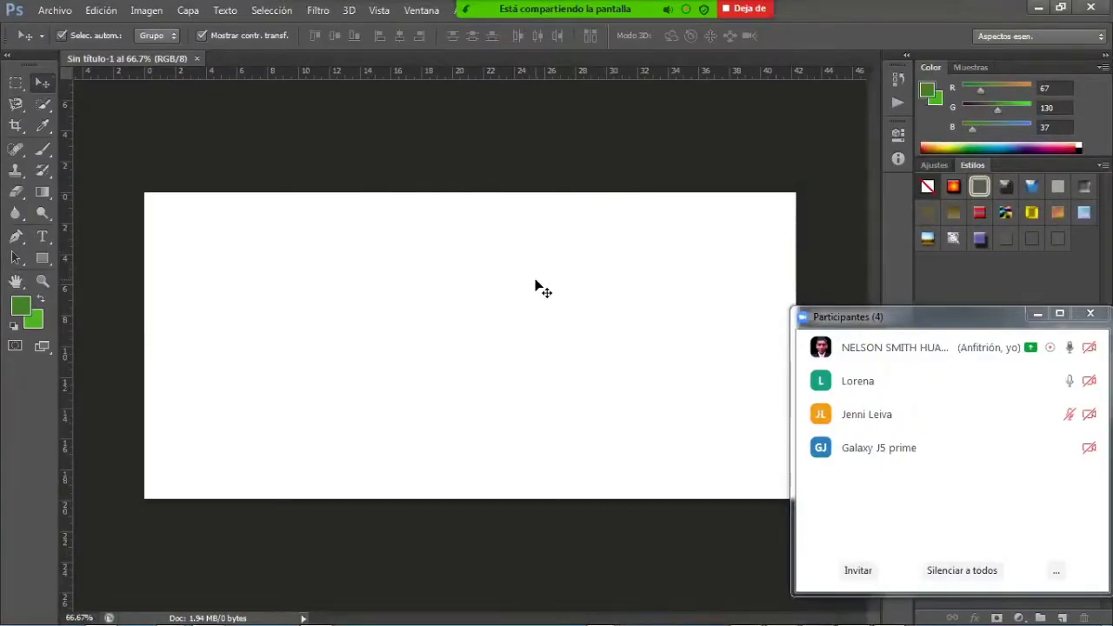
Paste the copied portrait into the document and move the meeting's participants window away from the layers list.
{"action": "key", "text": "ctrl+v"}
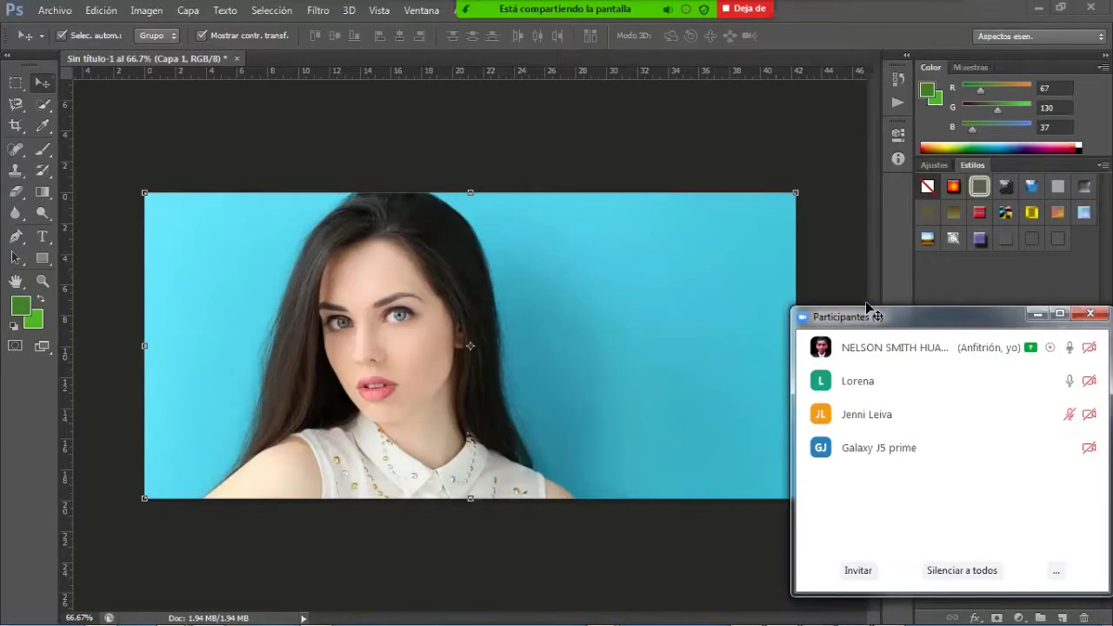
{"action": "left_click_drag", "start_coordinate": [876, 317], "coordinate": [83, 377]}
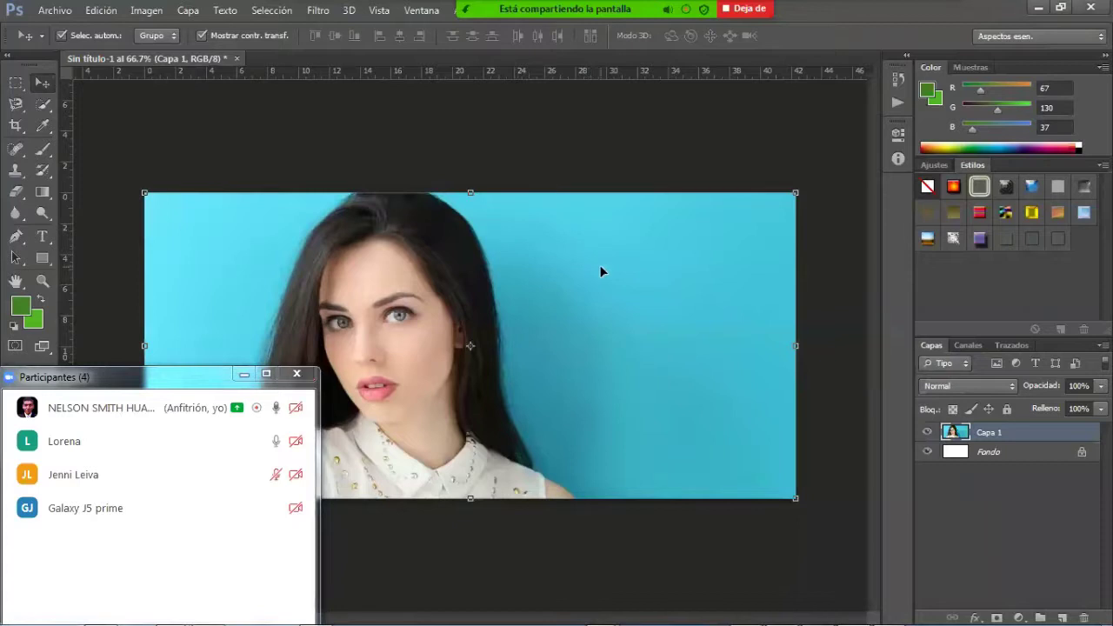
Select the woman's face and the hair on top of her head with the Quick Selection tool.
{"action": "key", "text": "ctrl+plus"}
{"action": "key", "text": "ctrl+plus"}
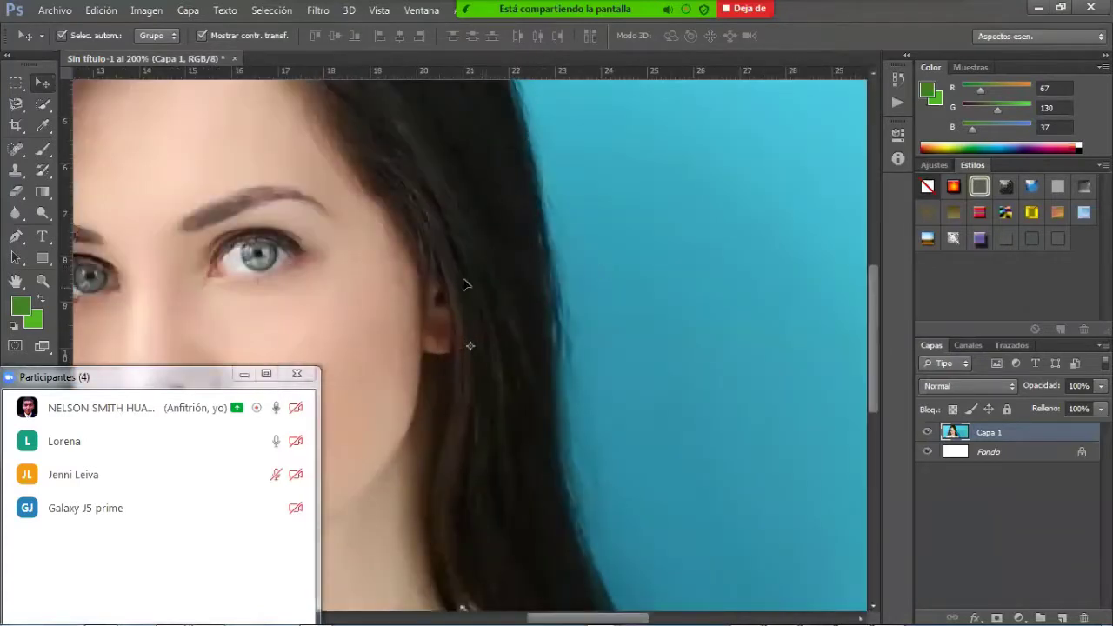
{"action": "left_click_drag", "start_coordinate": [413, 262], "coordinate": [668, 284]}
{"action": "left_click_drag", "start_coordinate": [537, 293], "coordinate": [609, 304]}
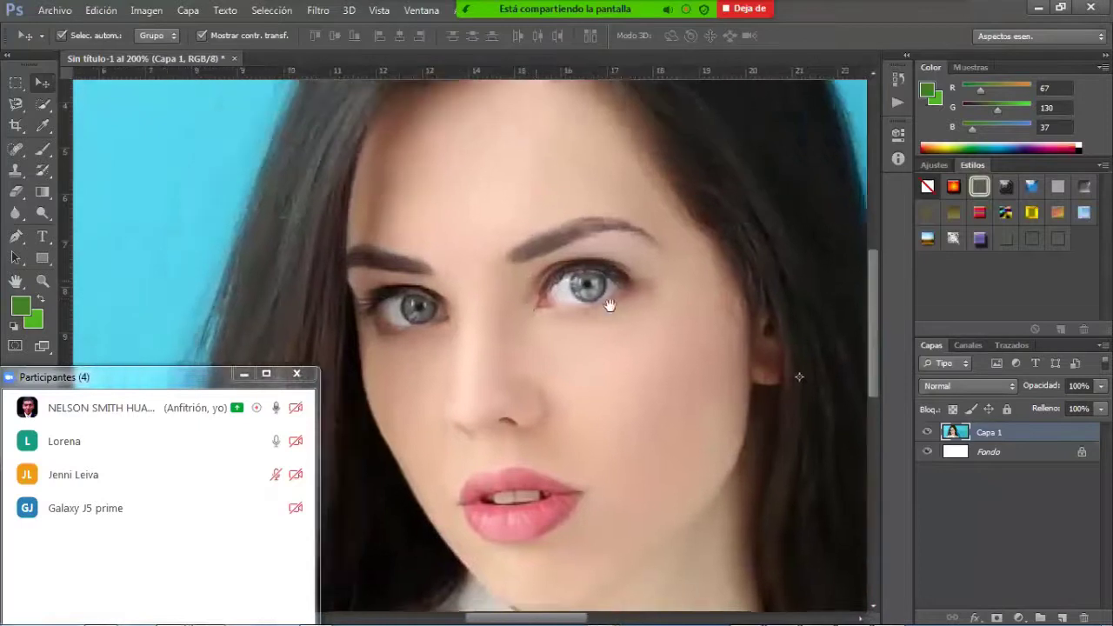
{"action": "left_click_drag", "start_coordinate": [524, 310], "coordinate": [607, 375]}
{"action": "left_click_drag", "start_coordinate": [633, 240], "coordinate": [579, 364]}
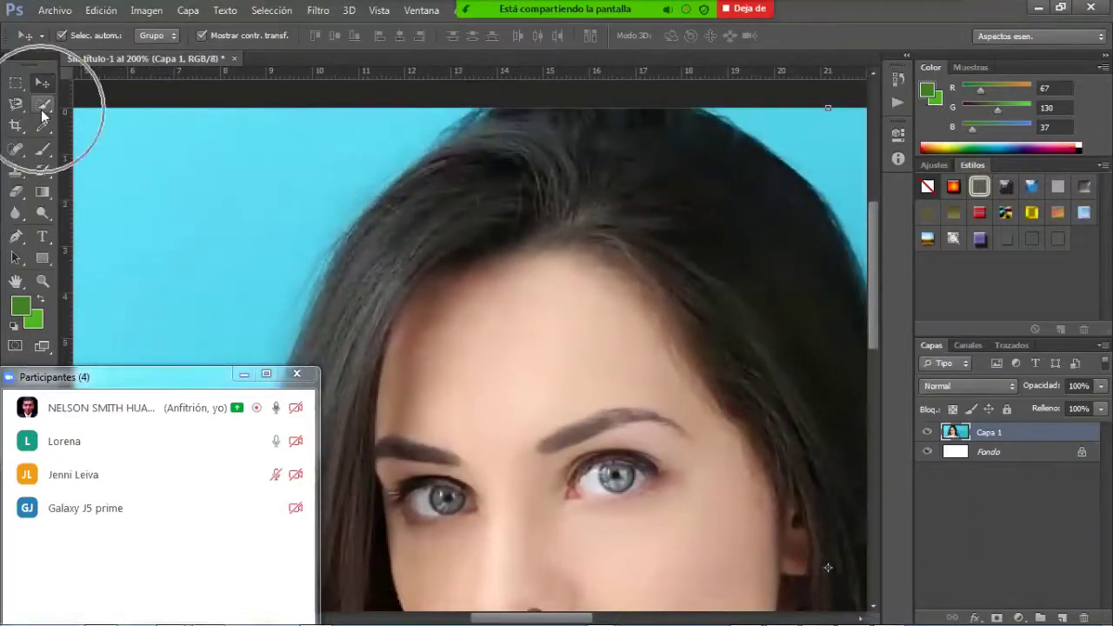
{"action": "left_click", "coordinate": [43, 108]}
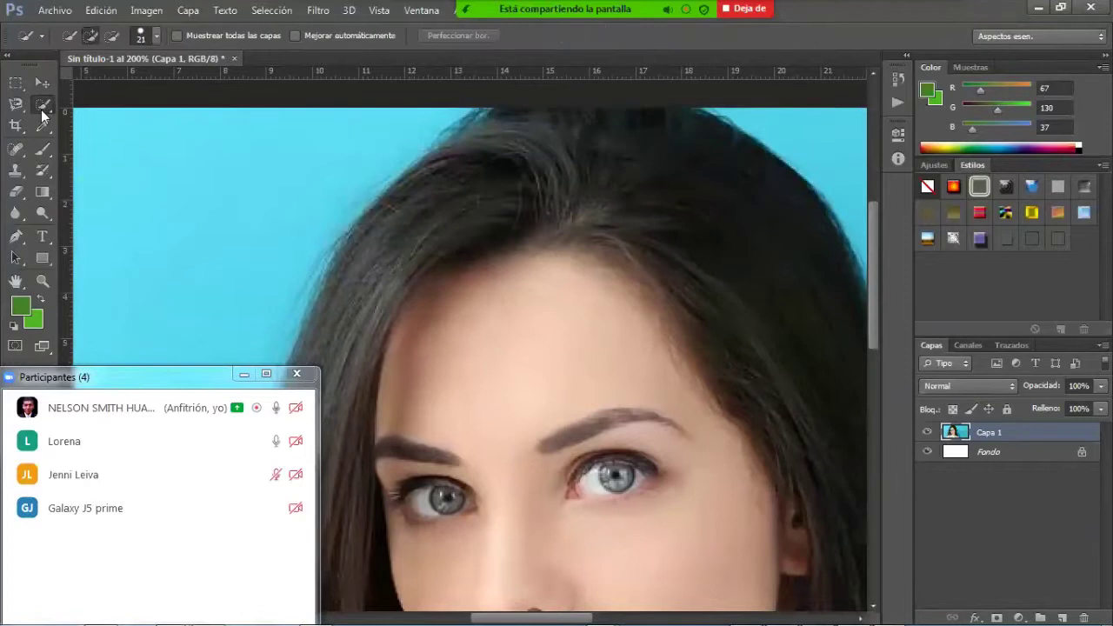
{"action": "right_click", "coordinate": [42, 108]}
{"action": "left_click", "coordinate": [152, 106]}
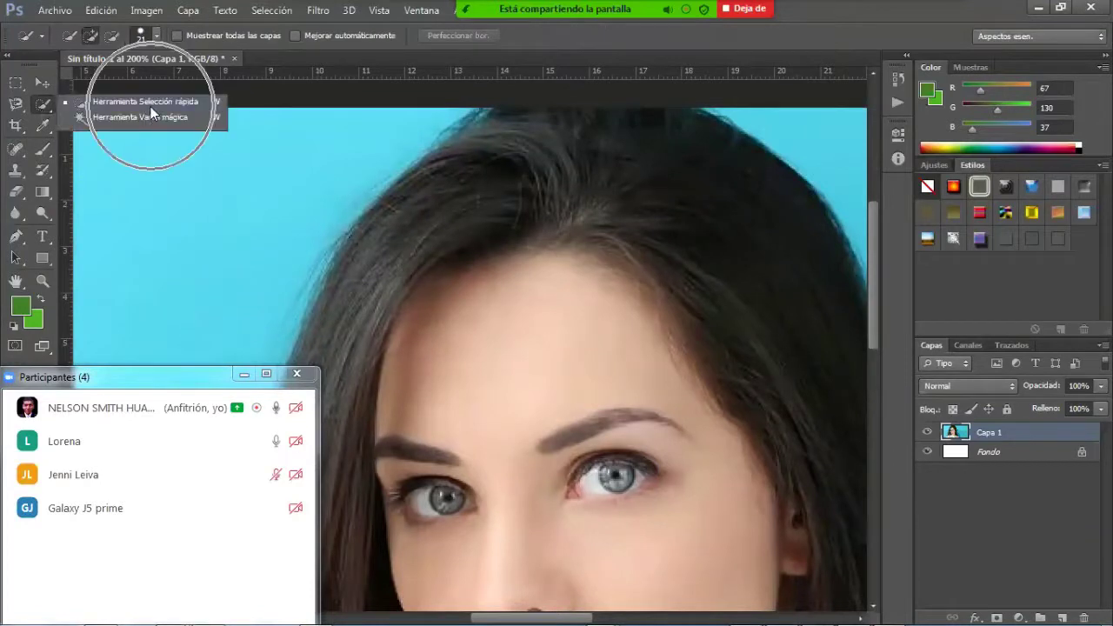
{"action": "mouse_move", "coordinate": [562, 248]}
{"action": "left_mouse_down"}
{"action": "mouse_move", "coordinate": [541, 200]}
{"action": "mouse_move", "coordinate": [570, 274]}
{"action": "mouse_move", "coordinate": [640, 296]}
{"action": "mouse_move", "coordinate": [582, 148]}
{"action": "mouse_move", "coordinate": [614, 136]}
{"action": "mouse_move", "coordinate": [681, 214]}
{"action": "mouse_move", "coordinate": [723, 398]}
{"action": "mouse_move", "coordinate": [557, 430]}
{"action": "left_mouse_up"}
{"action": "mouse_move", "coordinate": [552, 332]}
{"action": "left_mouse_down"}
{"action": "mouse_move", "coordinate": [563, 402]}
{"action": "mouse_move", "coordinate": [589, 454]}
{"action": "mouse_move", "coordinate": [581, 491]}
{"action": "mouse_move", "coordinate": [661, 519]}
{"action": "mouse_move", "coordinate": [488, 522]}
{"action": "left_mouse_up"}
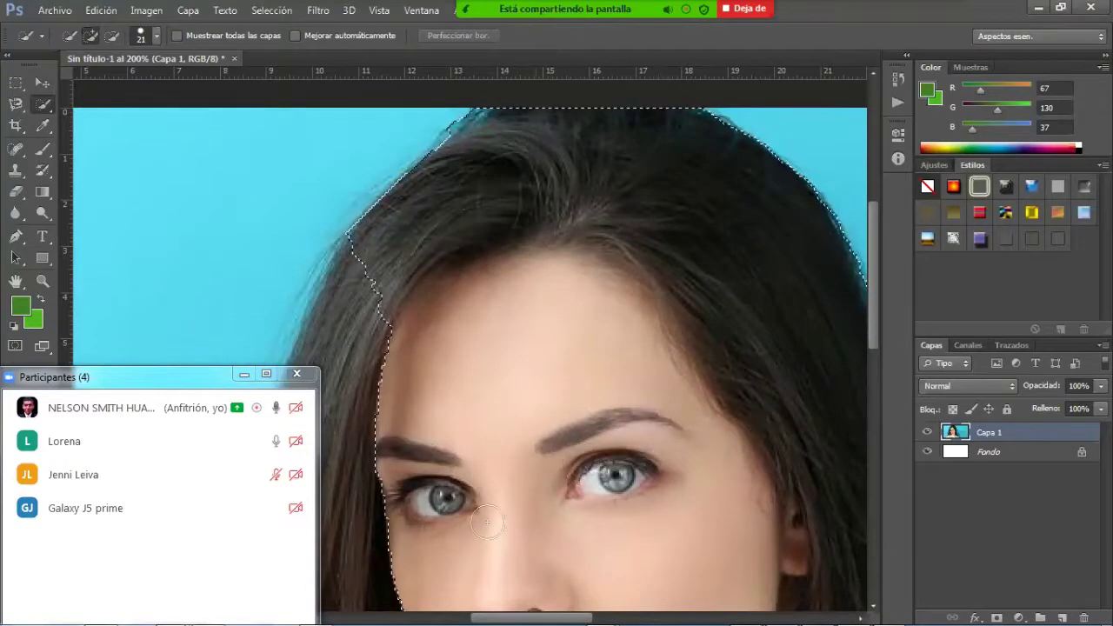
{"action": "mouse_move", "coordinate": [396, 305]}
{"action": "left_mouse_down"}
{"action": "mouse_move", "coordinate": [367, 370]}
{"action": "mouse_move", "coordinate": [366, 602]}
{"action": "left_mouse_up"}
Extend the quick selection over the long hair, blouse and bare shoulder on the image's left side.
{"action": "key", "text": "space"}
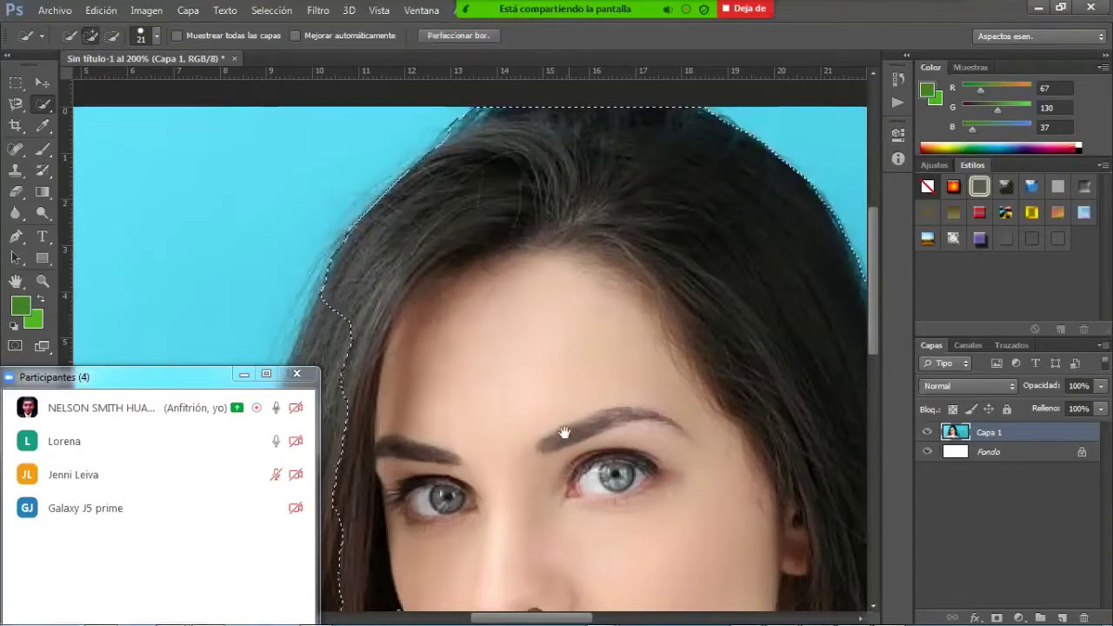
{"action": "mouse_move", "coordinate": [569, 432]}
{"action": "left_mouse_down"}
{"action": "mouse_move", "coordinate": [582, 217]}
{"action": "mouse_move", "coordinate": [771, 258]}
{"action": "left_mouse_up"}
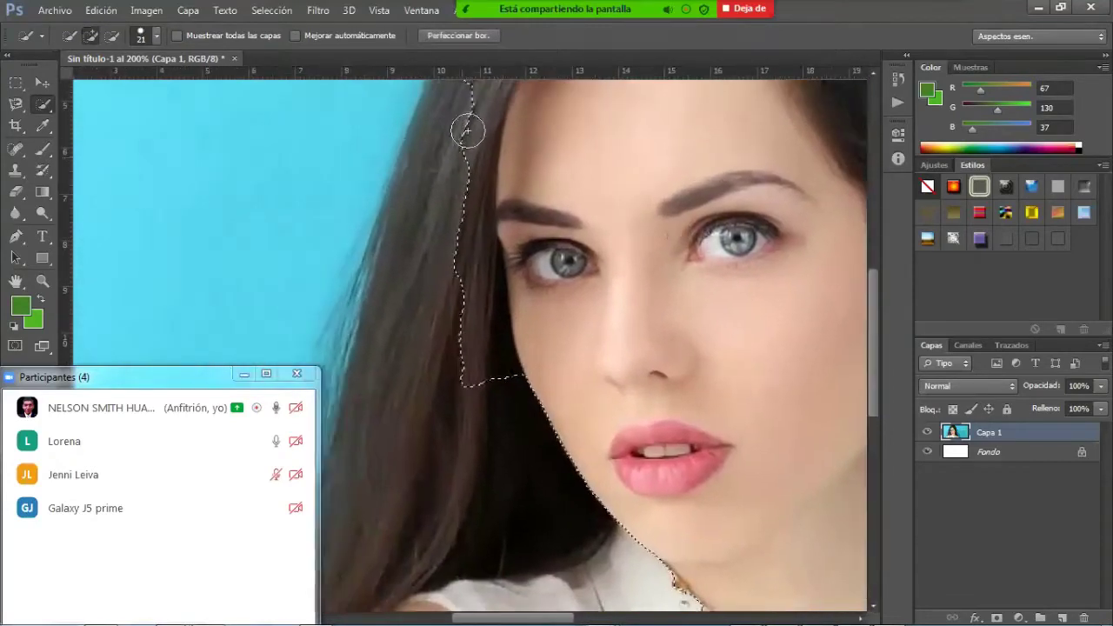
{"action": "mouse_move", "coordinate": [467, 125]}
{"action": "left_mouse_down"}
{"action": "mouse_move", "coordinate": [447, 154]}
{"action": "mouse_move", "coordinate": [428, 251]}
{"action": "mouse_move", "coordinate": [414, 404]}
{"action": "left_mouse_up"}
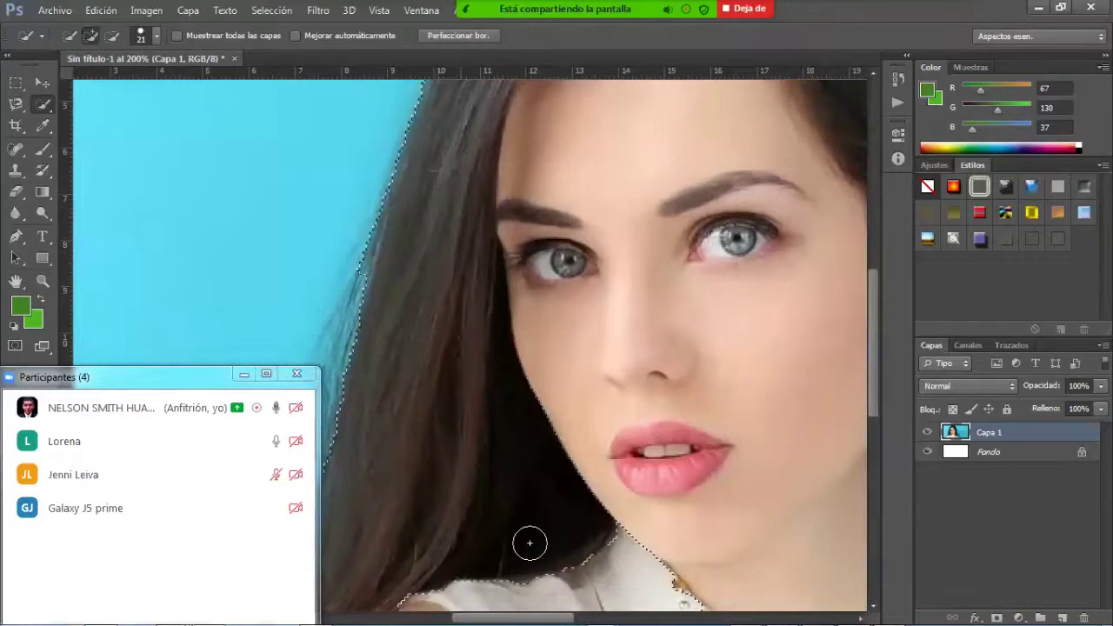
{"action": "mouse_move", "coordinate": [530, 543]}
{"action": "left_mouse_down"}
{"action": "mouse_move", "coordinate": [578, 585]}
{"action": "mouse_move", "coordinate": [654, 578]}
{"action": "left_mouse_up"}
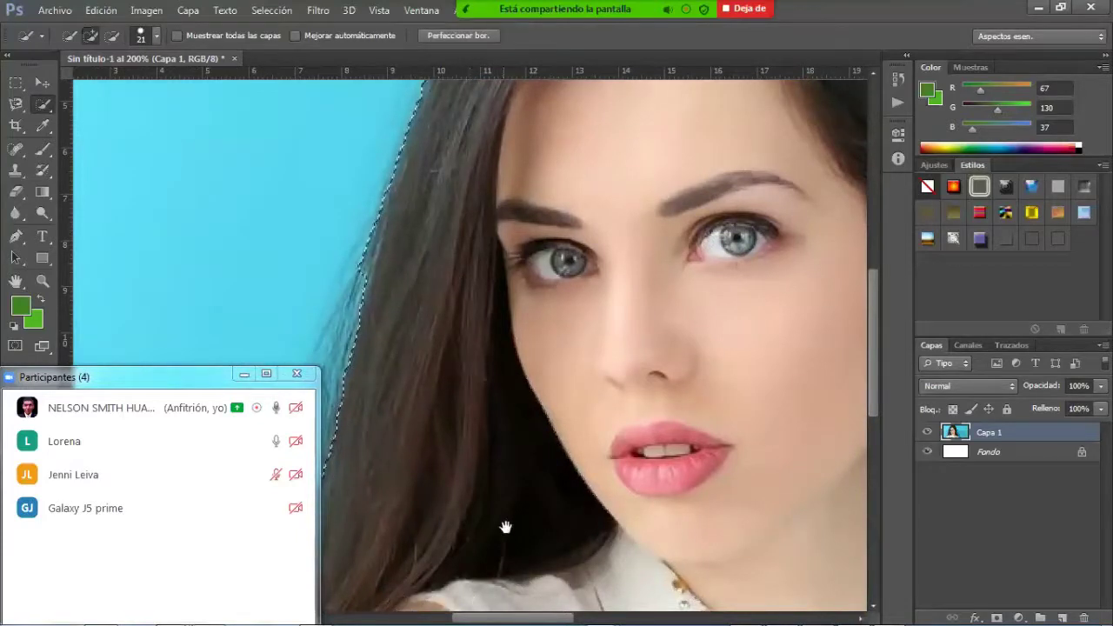
{"action": "key", "text": "space"}
{"action": "left_click_drag", "start_coordinate": [507, 443], "coordinate": [631, 221]}
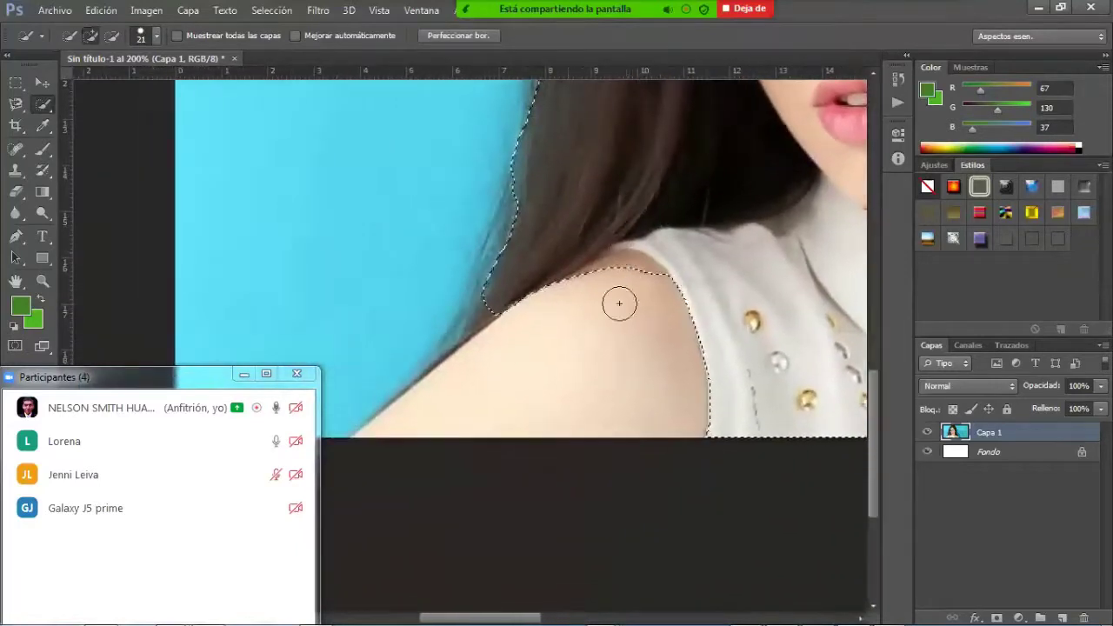
{"action": "mouse_move", "coordinate": [618, 304]}
{"action": "left_mouse_down"}
{"action": "mouse_move", "coordinate": [592, 373]}
{"action": "mouse_move", "coordinate": [559, 398]}
{"action": "mouse_move", "coordinate": [621, 353]}
{"action": "left_mouse_up"}
Complete the selection over the blouse and shoulder on the image's right side, below the long hair.
{"action": "key", "text": "space"}
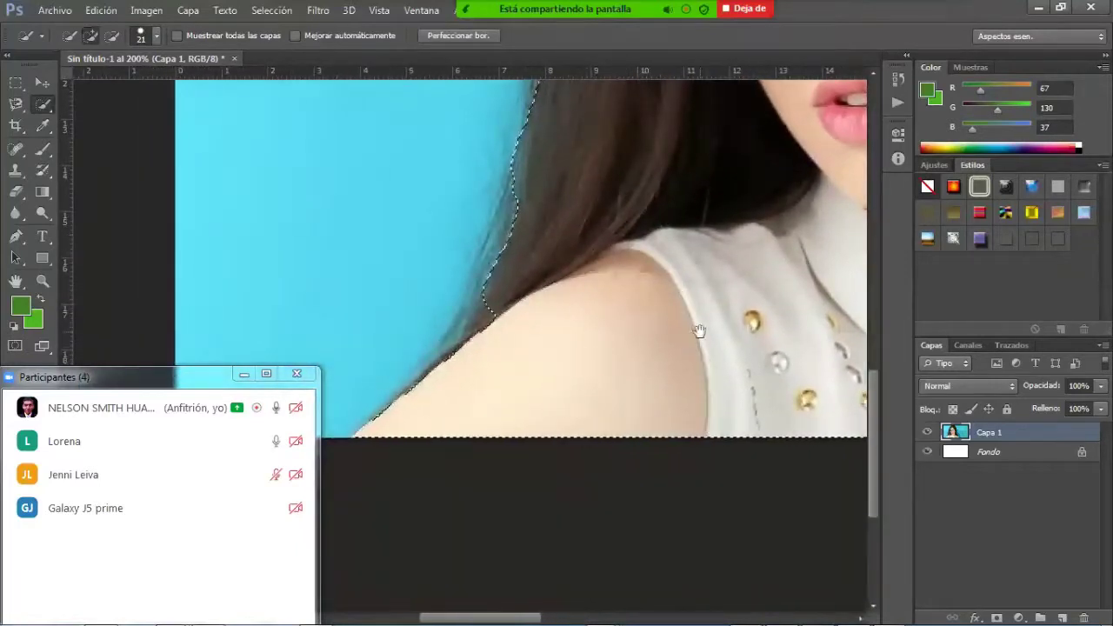
{"action": "left_click_drag", "start_coordinate": [696, 334], "coordinate": [391, 503]}
{"action": "left_click_drag", "start_coordinate": [665, 228], "coordinate": [455, 315]}
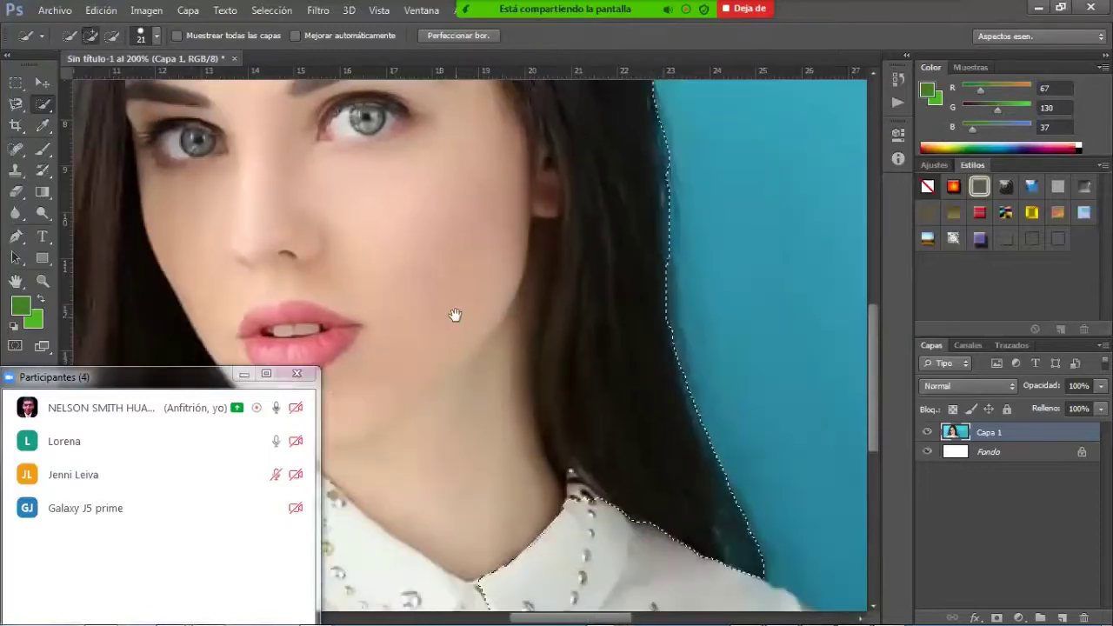
{"action": "left_click_drag", "start_coordinate": [539, 403], "coordinate": [503, 236]}
{"action": "left_click_drag", "start_coordinate": [474, 303], "coordinate": [522, 452]}
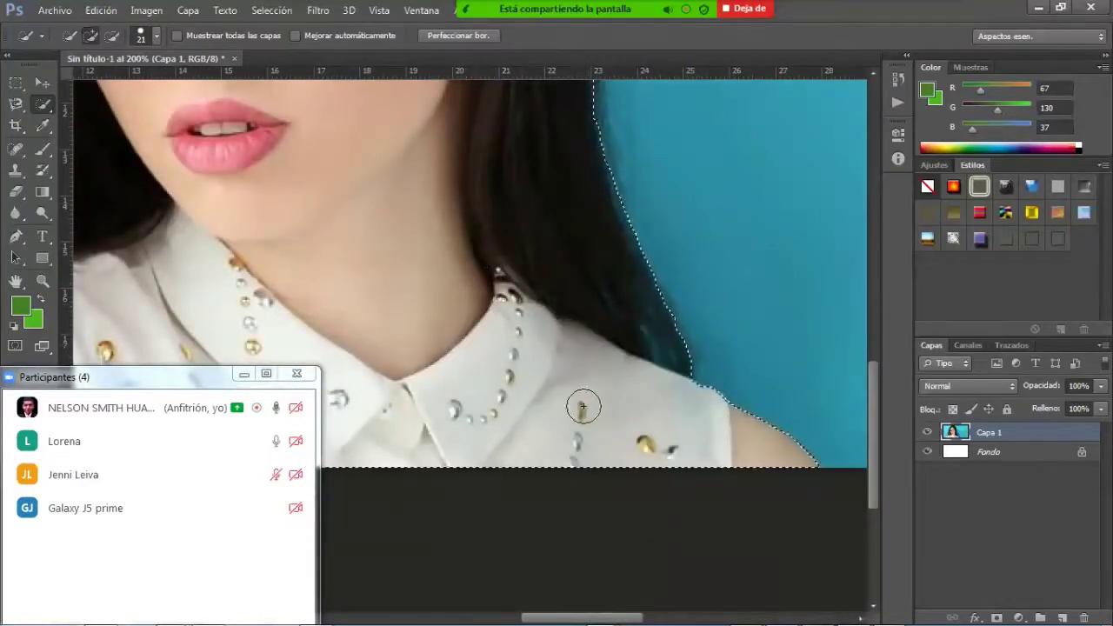
Refine the selection edge at the upper-left crown of the hair, subtracting the turquoise background fringe.
{"action": "key", "text": "space"}
{"action": "left_click_drag", "start_coordinate": [393, 217], "coordinate": [572, 476]}
{"action": "left_click_drag", "start_coordinate": [522, 192], "coordinate": [514, 393]}
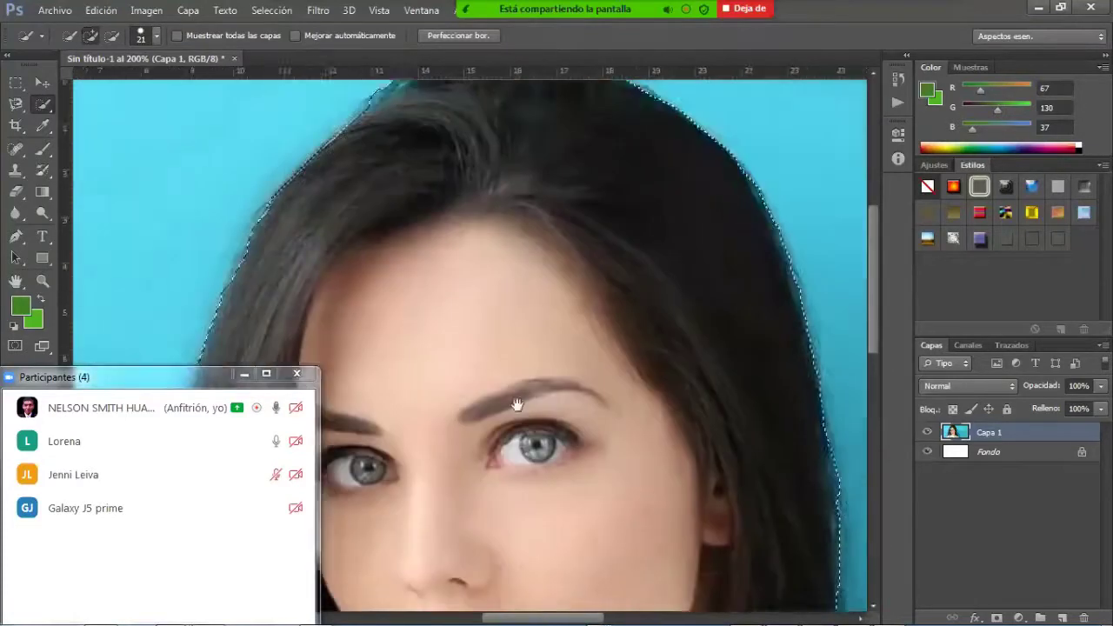
{"action": "left_click_drag", "start_coordinate": [477, 304], "coordinate": [494, 367]}
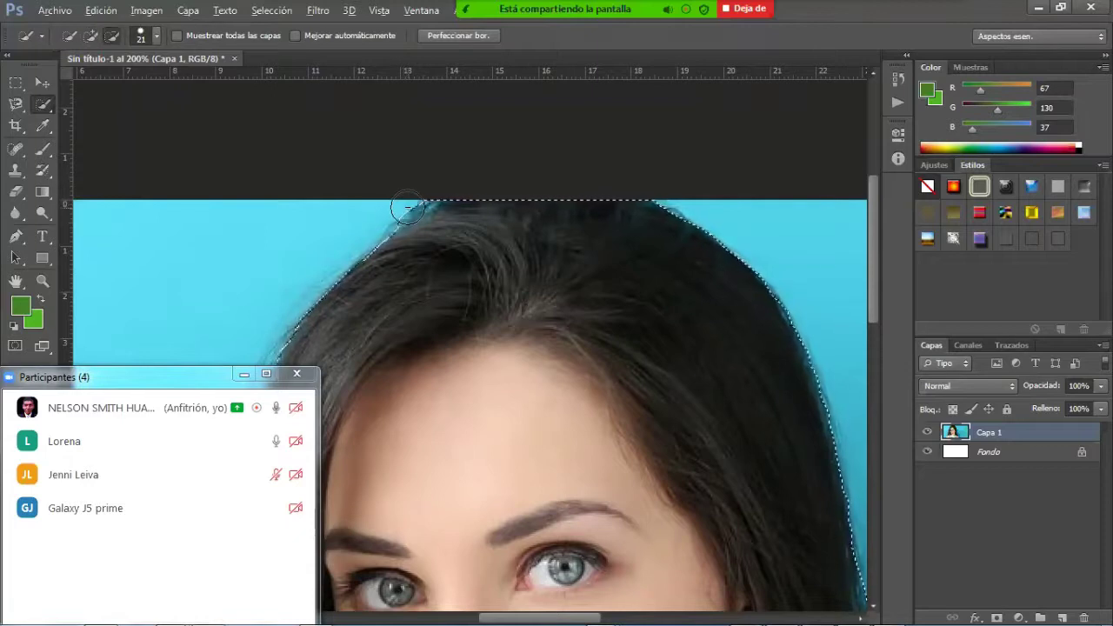
{"action": "key", "text": "alt"}
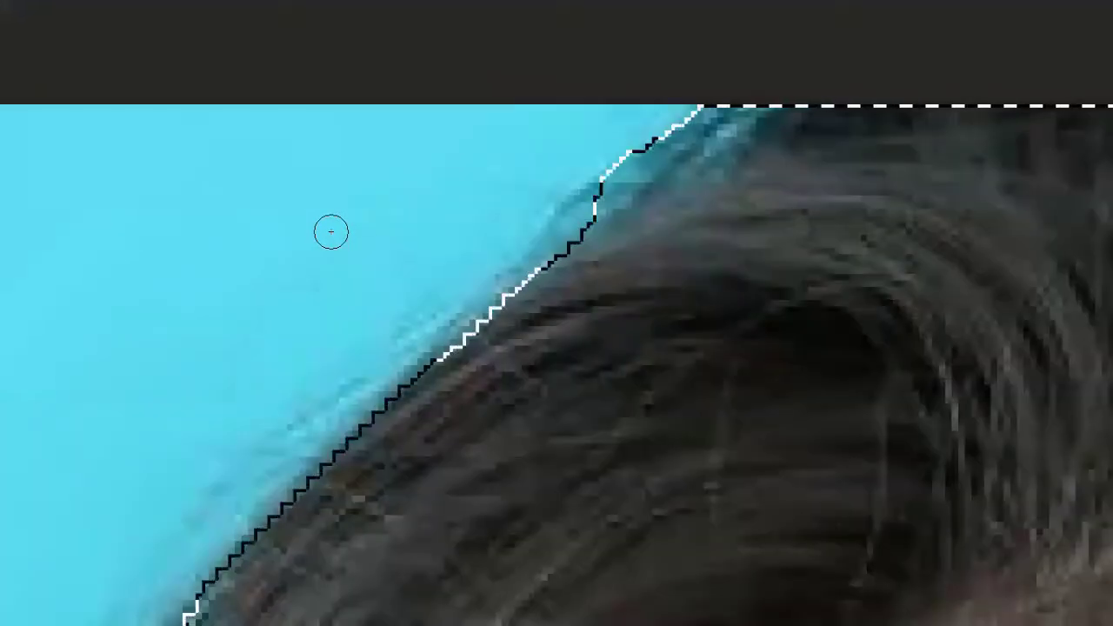
{"action": "key", "text": "alt"}
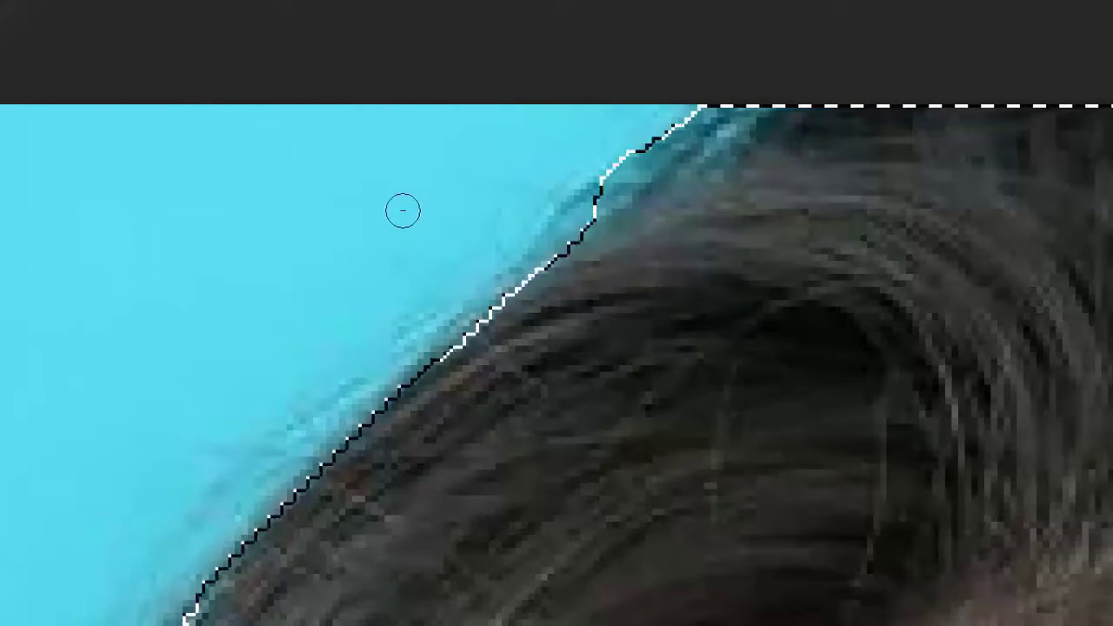
{"action": "left_click", "coordinate": [415, 201]}
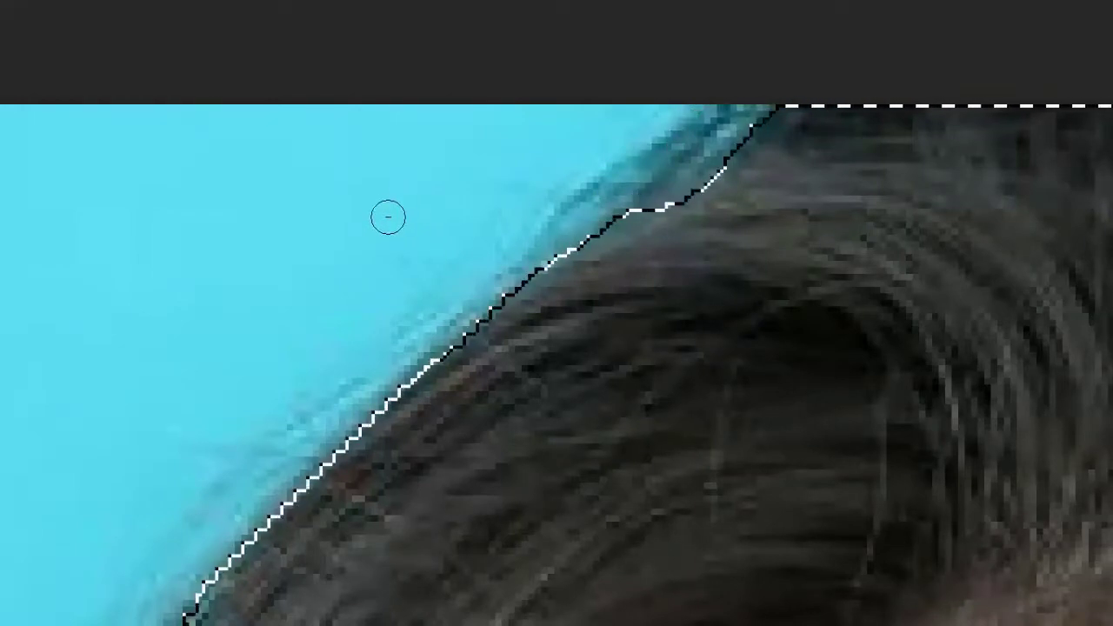
{"action": "left_click", "coordinate": [393, 218]}
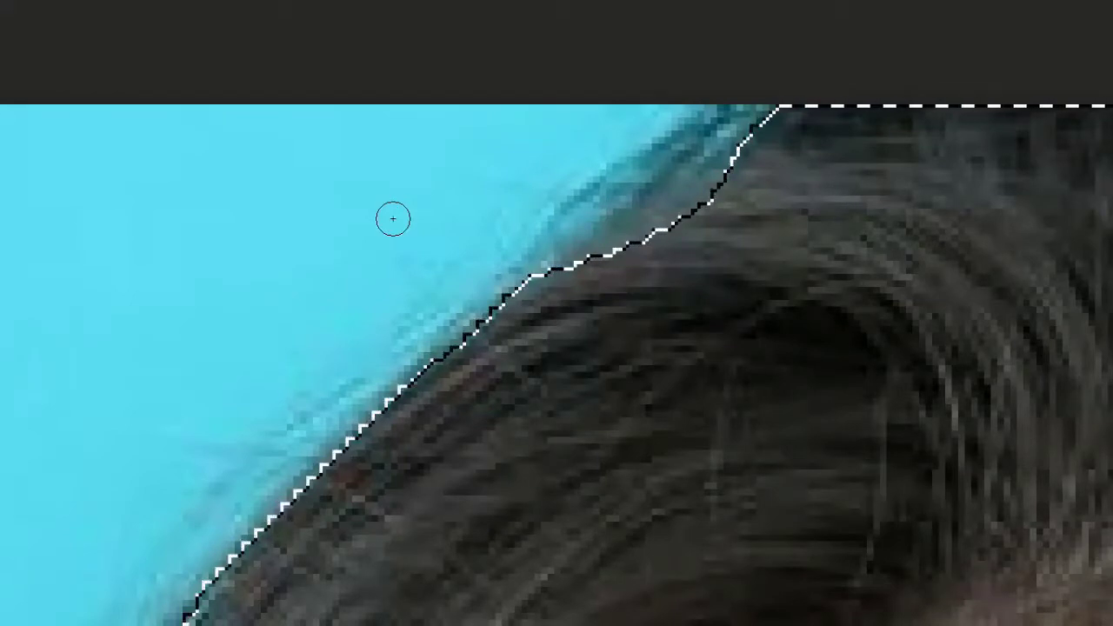
{"action": "left_click", "coordinate": [421, 235]}
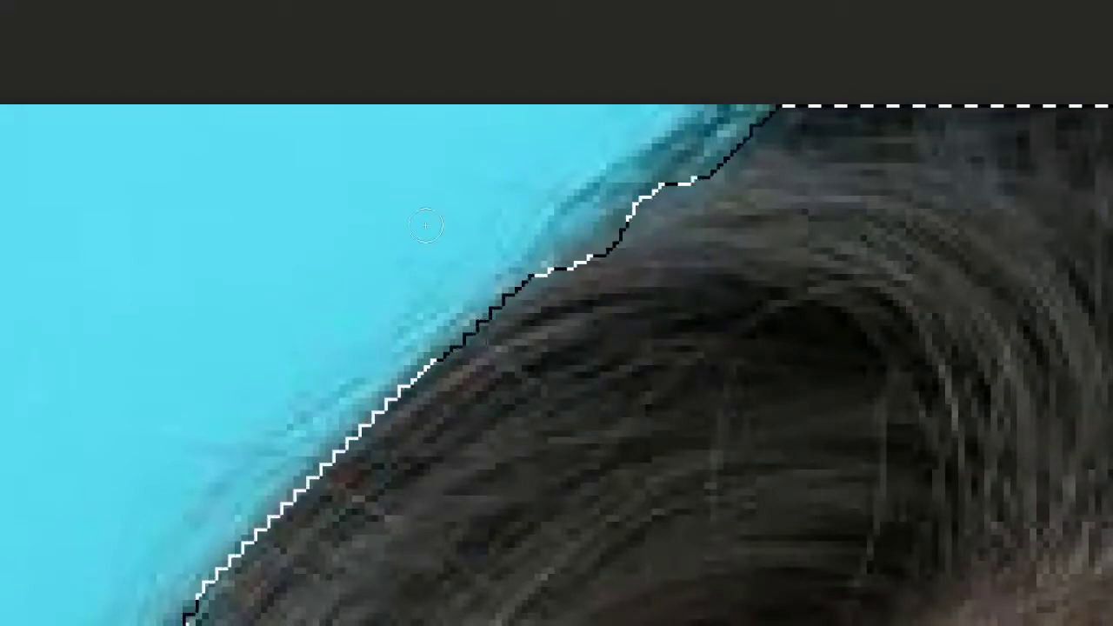
Undo the last selection edits and subtract the turquoise background beside the crown of the hair from the selection.
{"action": "key", "text": "ctrl+z"}
{"action": "key", "text": "ctrl+z"}
{"action": "key", "text": "ctrl+z"}
{"action": "key", "text": "ctrl+z"}
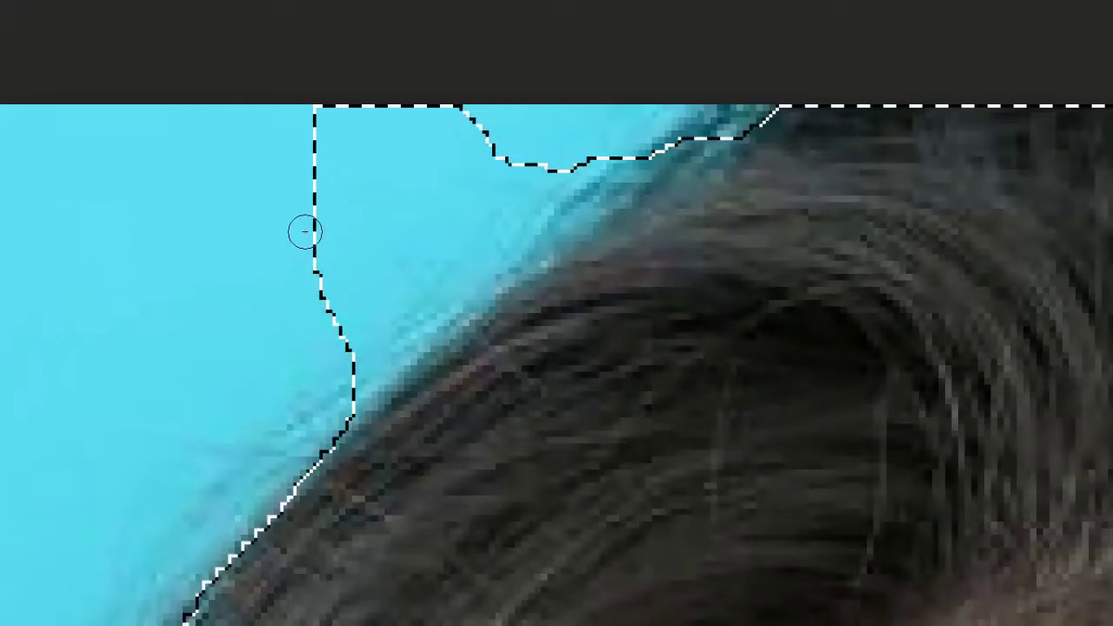
{"action": "mouse_move", "coordinate": [339, 218]}
{"action": "left_mouse_down"}
{"action": "mouse_move", "coordinate": [351, 221]}
{"action": "mouse_move", "coordinate": [322, 236]}
{"action": "mouse_move", "coordinate": [338, 246]}
{"action": "mouse_move", "coordinate": [397, 211]}
{"action": "mouse_move", "coordinate": [360, 231]}
{"action": "left_mouse_up"}
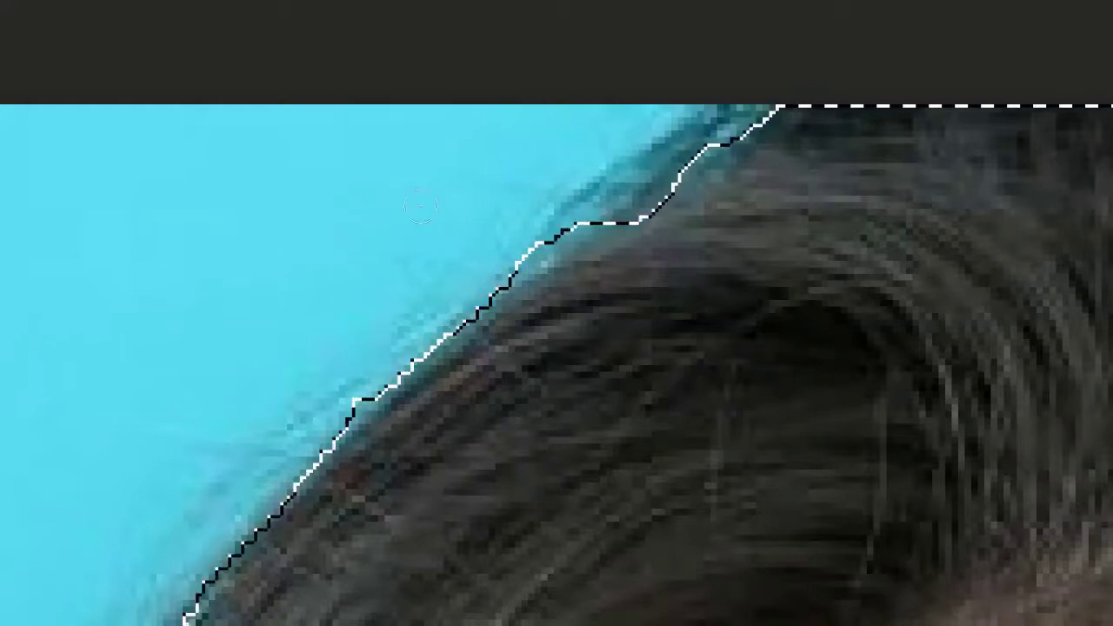
Extend the selection along the image's left side over the dark hair ends lying above the bare shoulder, down to the image's lower edge.
{"action": "left_click", "coordinate": [329, 261], "text": "alt"}
{"action": "left_click_drag", "start_coordinate": [145, 514], "coordinate": [478, 178]}
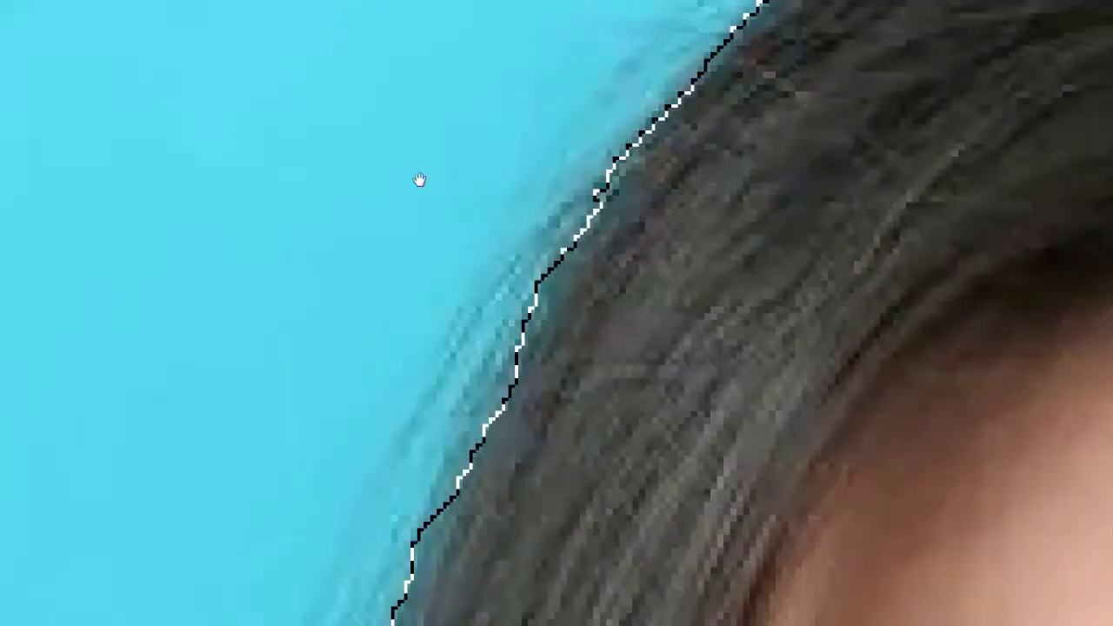
{"action": "left_click_drag", "start_coordinate": [456, 600], "coordinate": [420, 181]}
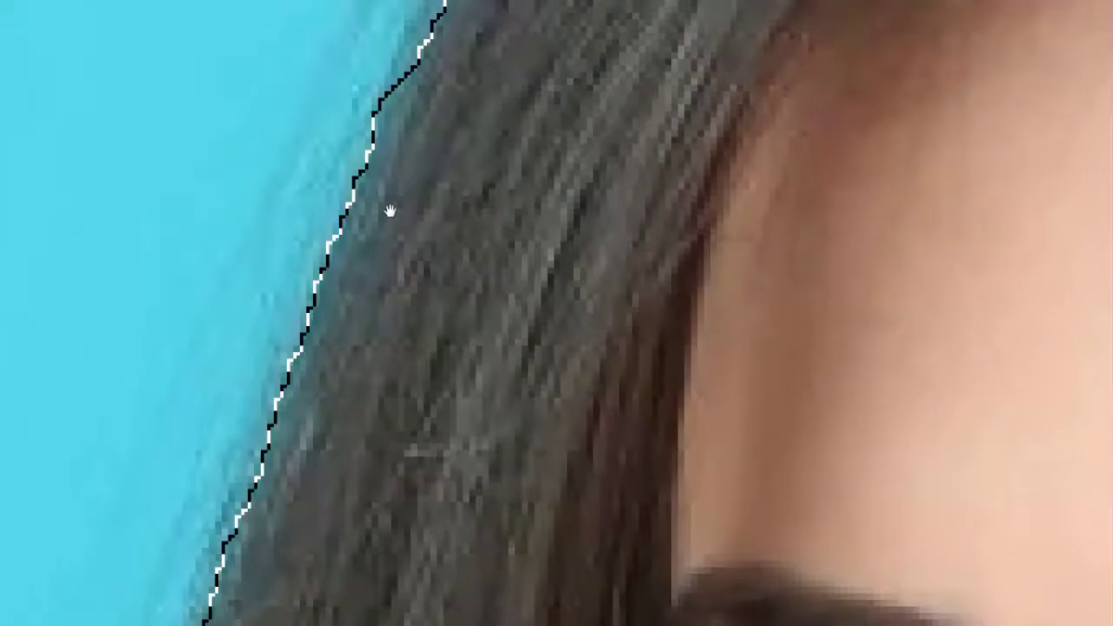
{"action": "left_click_drag", "start_coordinate": [225, 611], "coordinate": [377, 227]}
{"action": "left_click_drag", "start_coordinate": [351, 501], "coordinate": [382, 201]}
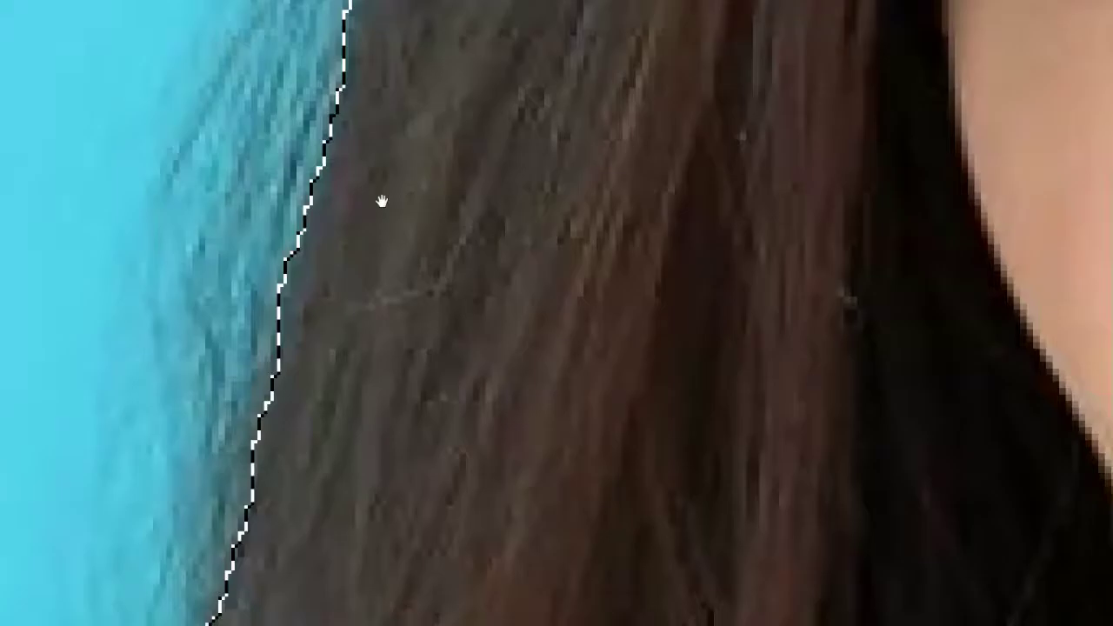
{"action": "left_click_drag", "start_coordinate": [333, 609], "coordinate": [355, 271]}
{"action": "left_click_drag", "start_coordinate": [359, 351], "coordinate": [393, 189]}
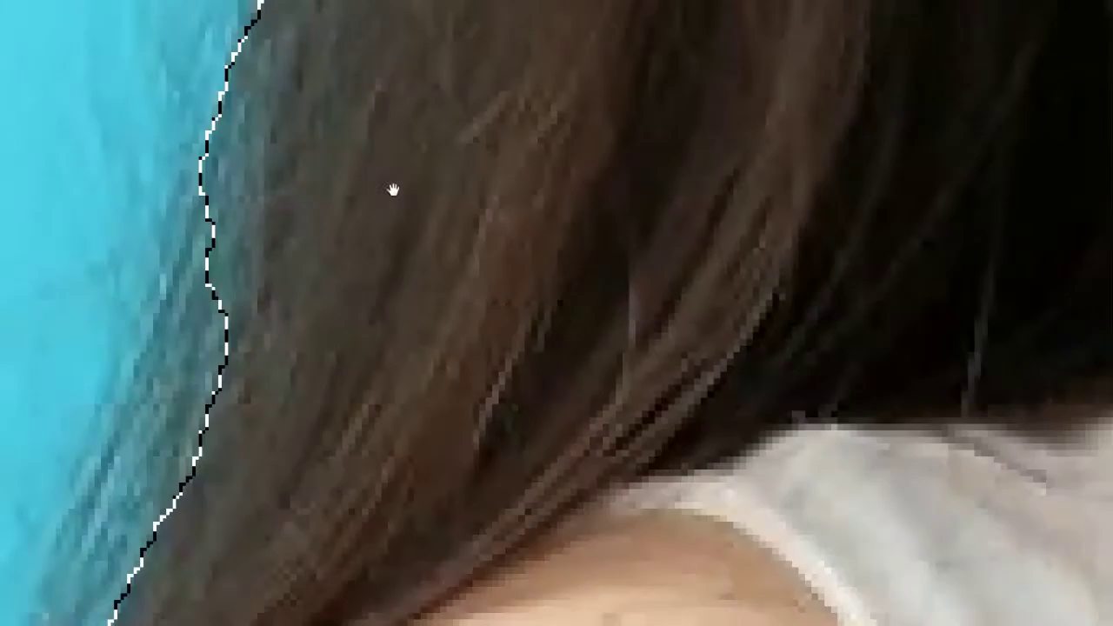
{"action": "left_click_drag", "start_coordinate": [368, 297], "coordinate": [383, 210]}
{"action": "left_click_drag", "start_coordinate": [291, 590], "coordinate": [396, 212]}
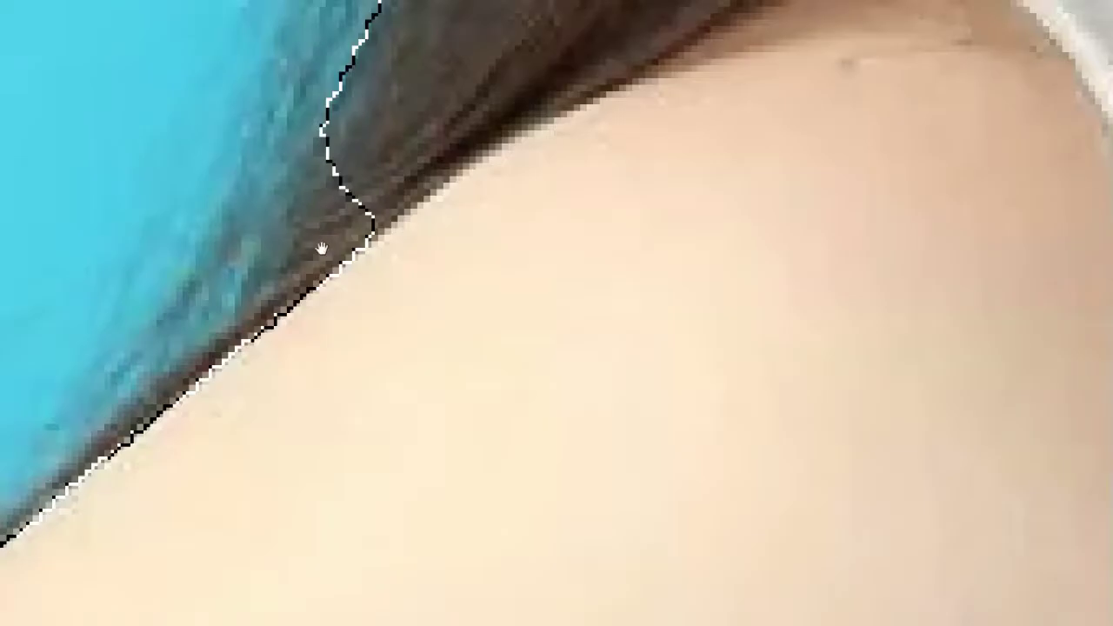
{"action": "left_click_drag", "start_coordinate": [329, 226], "coordinate": [350, 246]}
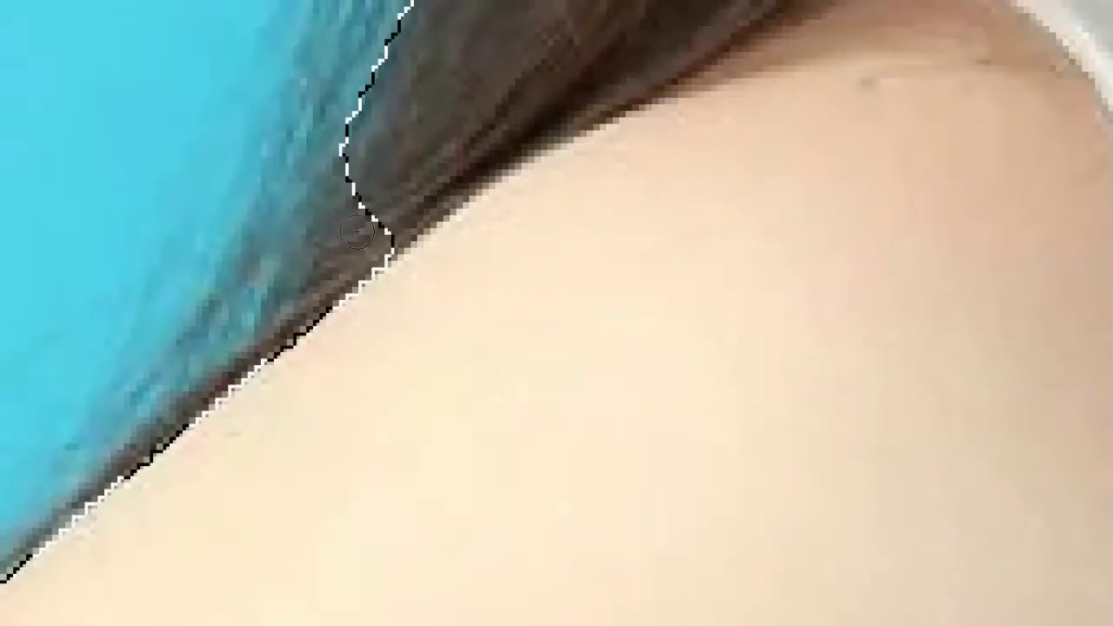
{"action": "left_click", "coordinate": [354, 233]}
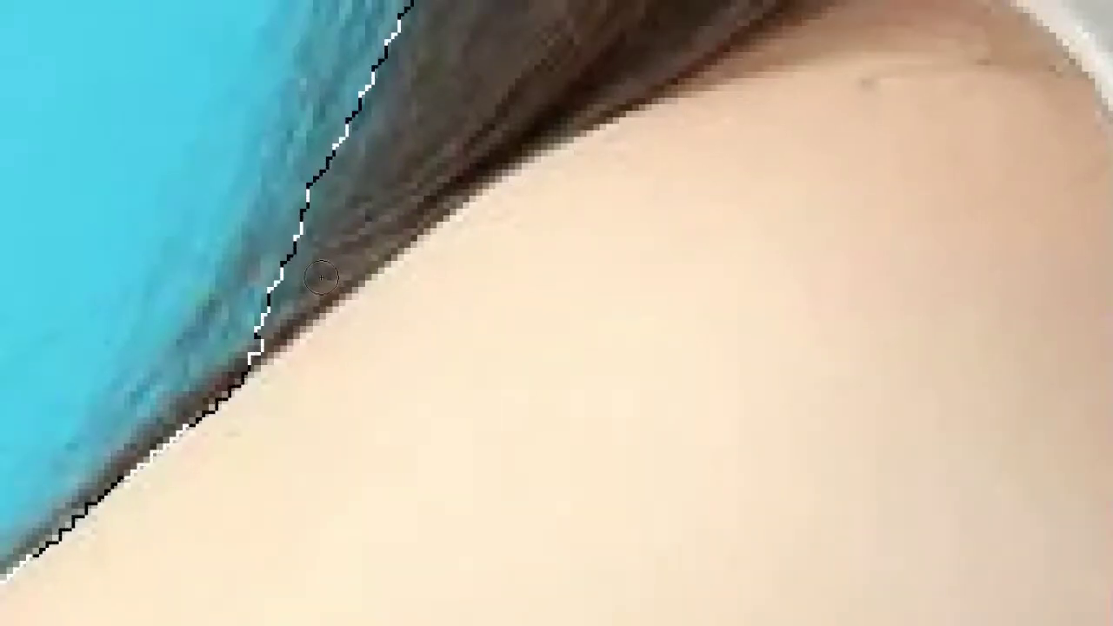
{"action": "scroll", "coordinate": [403, 186], "scroll_direction": "down", "scroll_amount": 5}
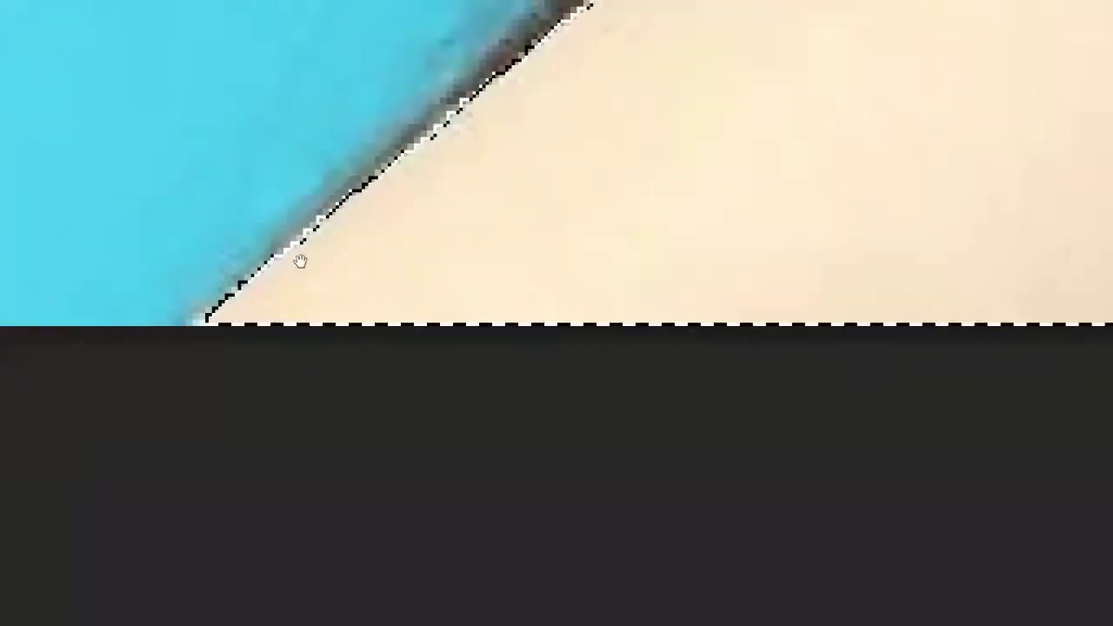
{"action": "left_click", "coordinate": [320, 256]}
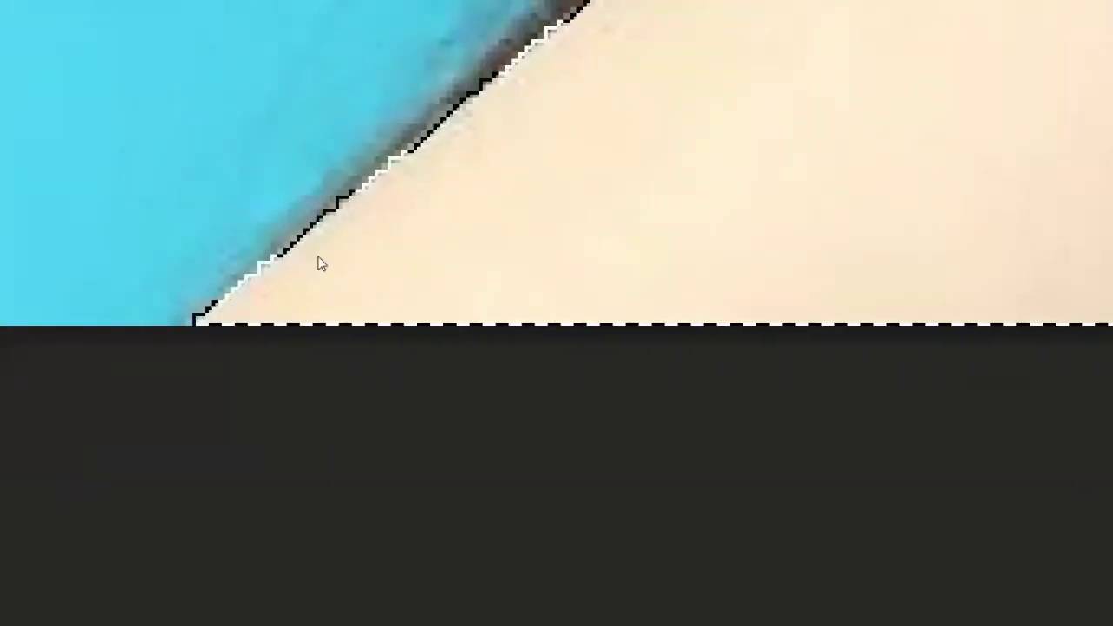
Subtract the turquoise-tinted hair ends above the blouse on the image's right side from the selection, keeping the solid dark hair selected.
{"action": "left_click_drag", "start_coordinate": [450, 179], "coordinate": [201, 308]}
{"action": "left_click_drag", "start_coordinate": [505, 213], "coordinate": [201, 308]}
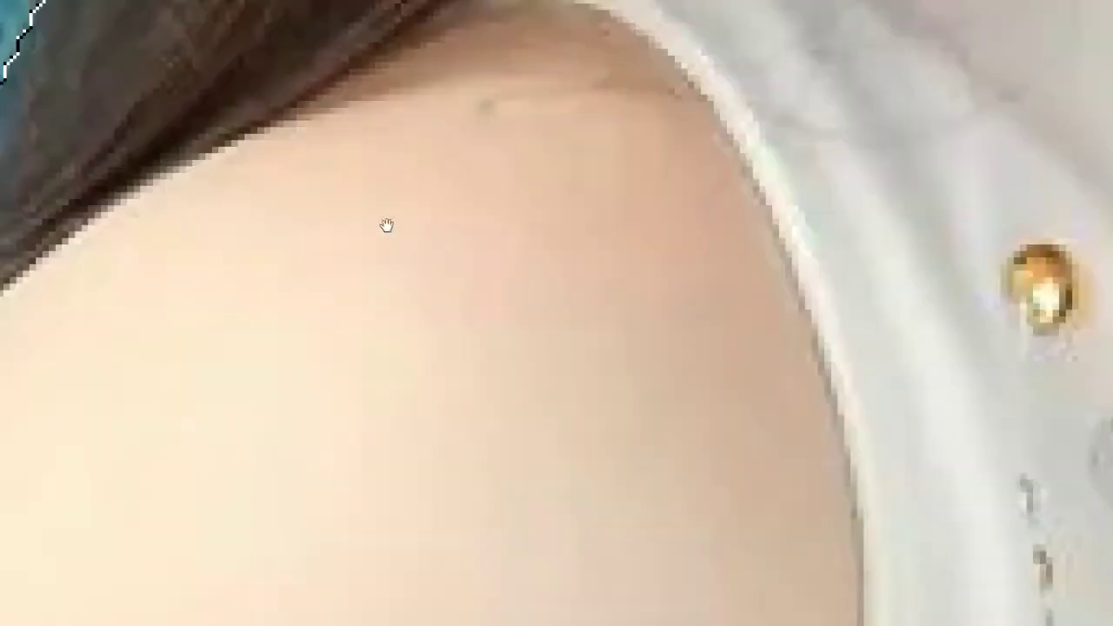
{"action": "left_click_drag", "start_coordinate": [429, 234], "coordinate": [210, 300]}
{"action": "left_click_drag", "start_coordinate": [487, 282], "coordinate": [275, 179]}
{"action": "left_click_drag", "start_coordinate": [338, 288], "coordinate": [371, 333]}
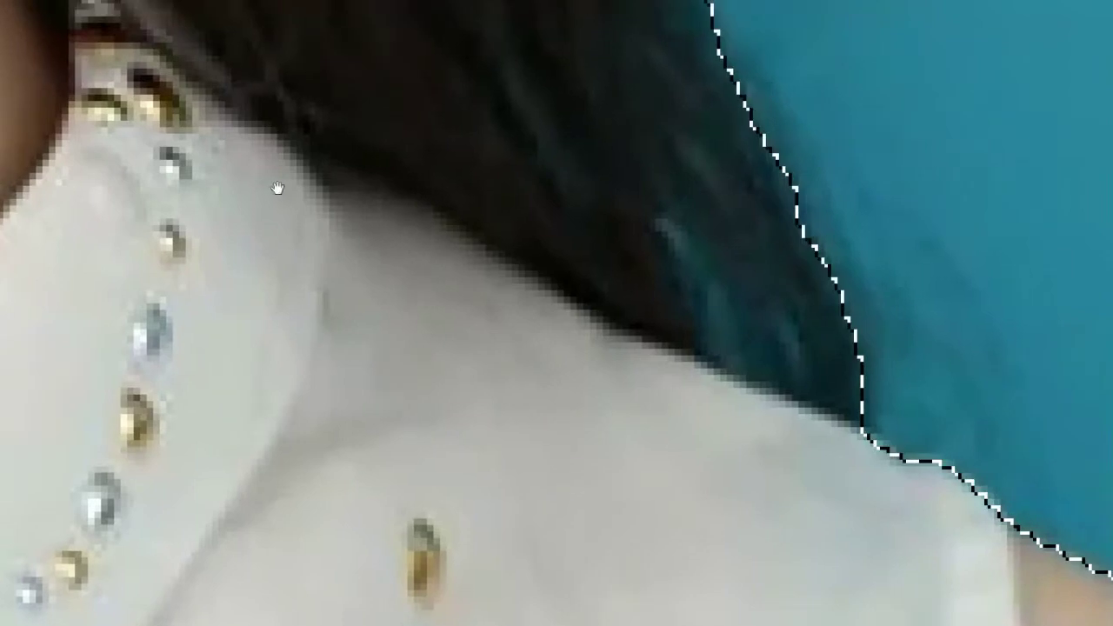
{"action": "mouse_move", "coordinate": [278, 186]}
{"action": "left_mouse_down"}
{"action": "mouse_move", "coordinate": [293, 226]}
{"action": "mouse_move", "coordinate": [281, 207]}
{"action": "left_mouse_up"}
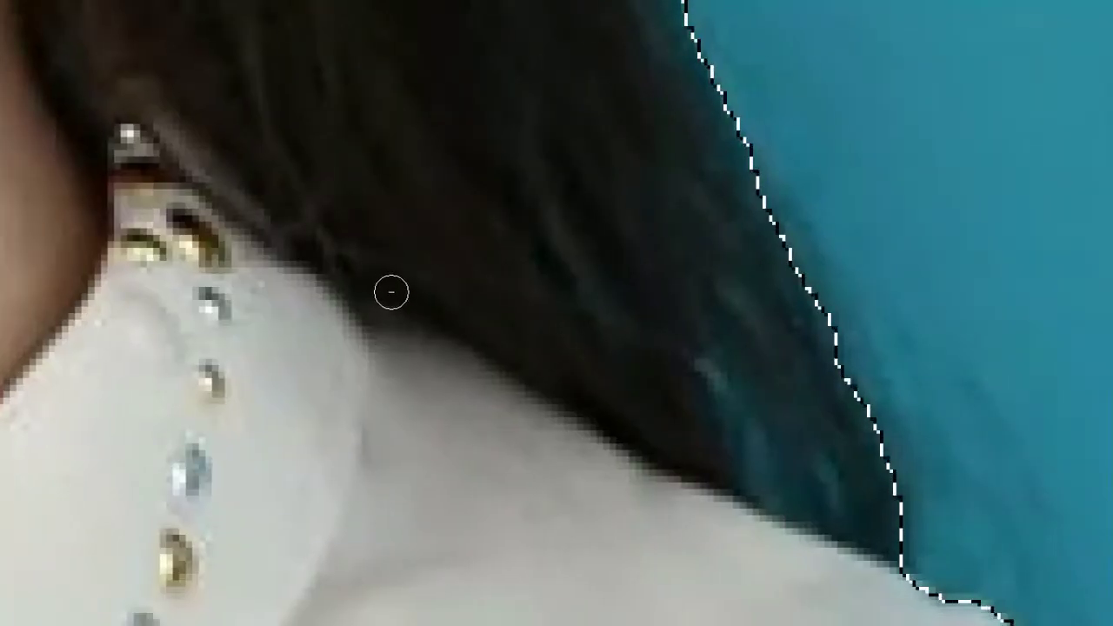
{"action": "key", "text": "ctrl+alt+z"}
{"action": "key", "text": "ctrl+alt+z"}
{"action": "key", "text": "ctrl+alt+z"}
{"action": "key", "text": "ctrl+alt+z"}
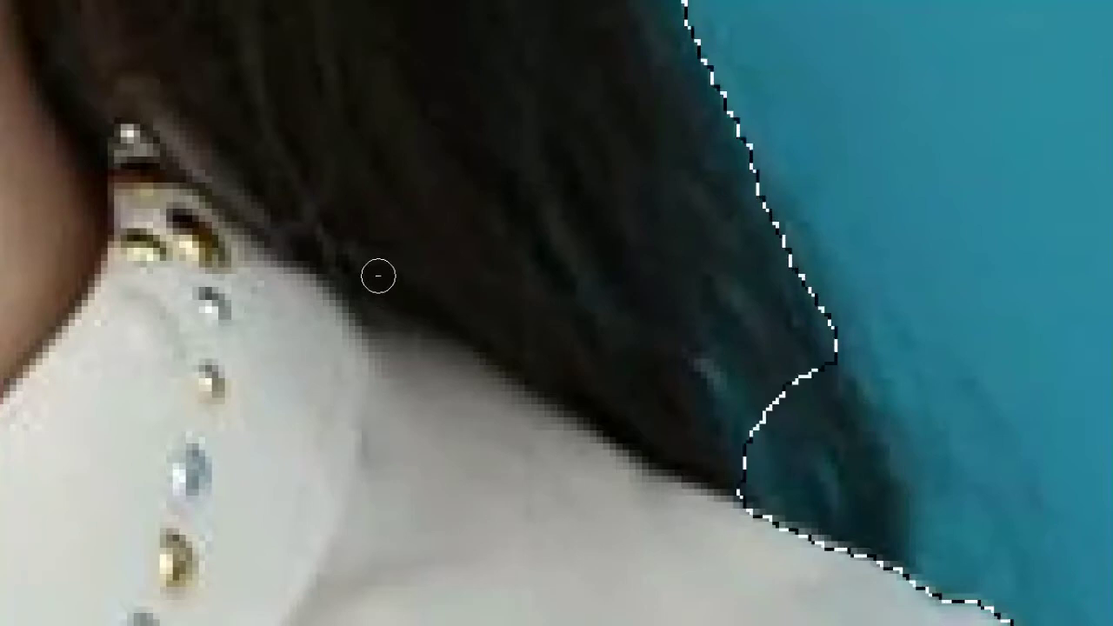
{"action": "left_click", "coordinate": [362, 221], "text": "alt"}
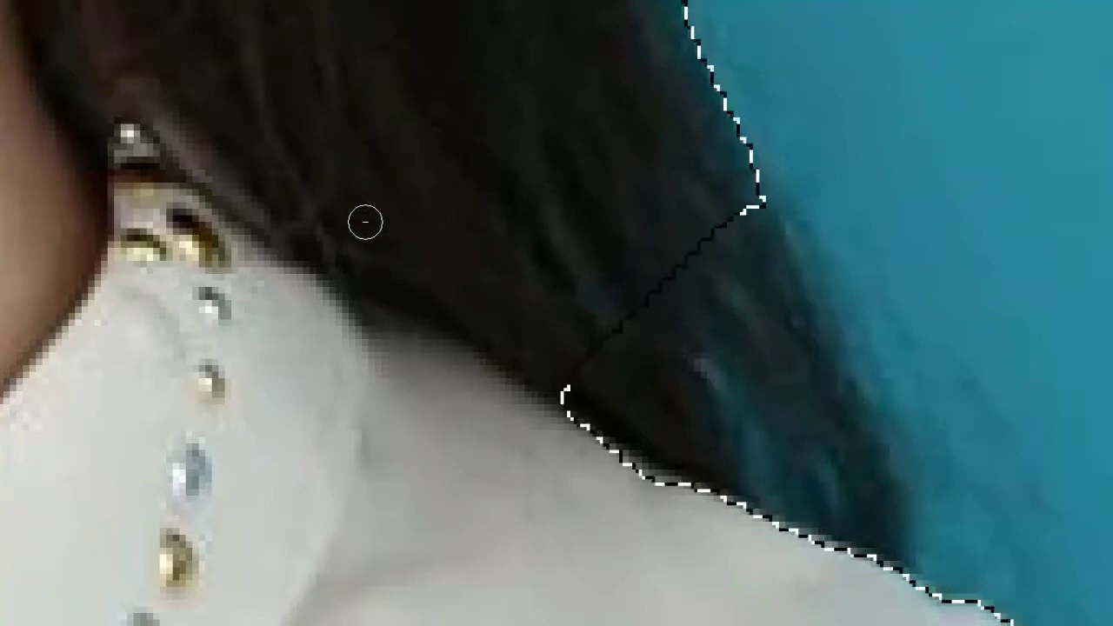
{"action": "left_click", "coordinate": [368, 218], "text": "alt"}
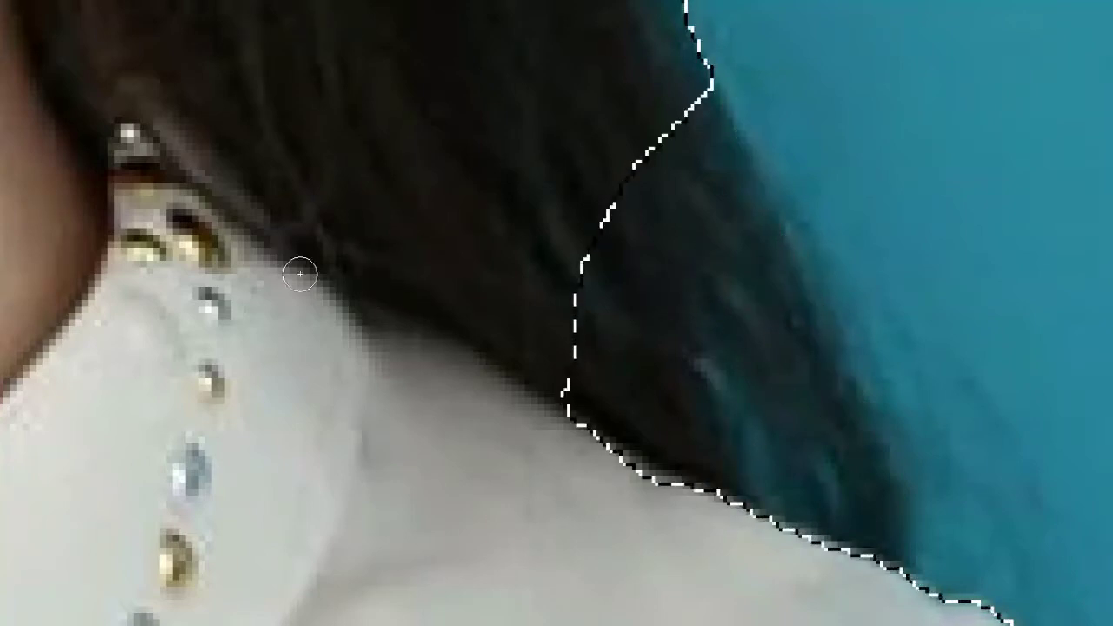
{"action": "mouse_move", "coordinate": [311, 259]}
{"action": "left_mouse_down"}
{"action": "mouse_move", "coordinate": [313, 249]}
{"action": "mouse_move", "coordinate": [319, 271]}
{"action": "left_mouse_up"}
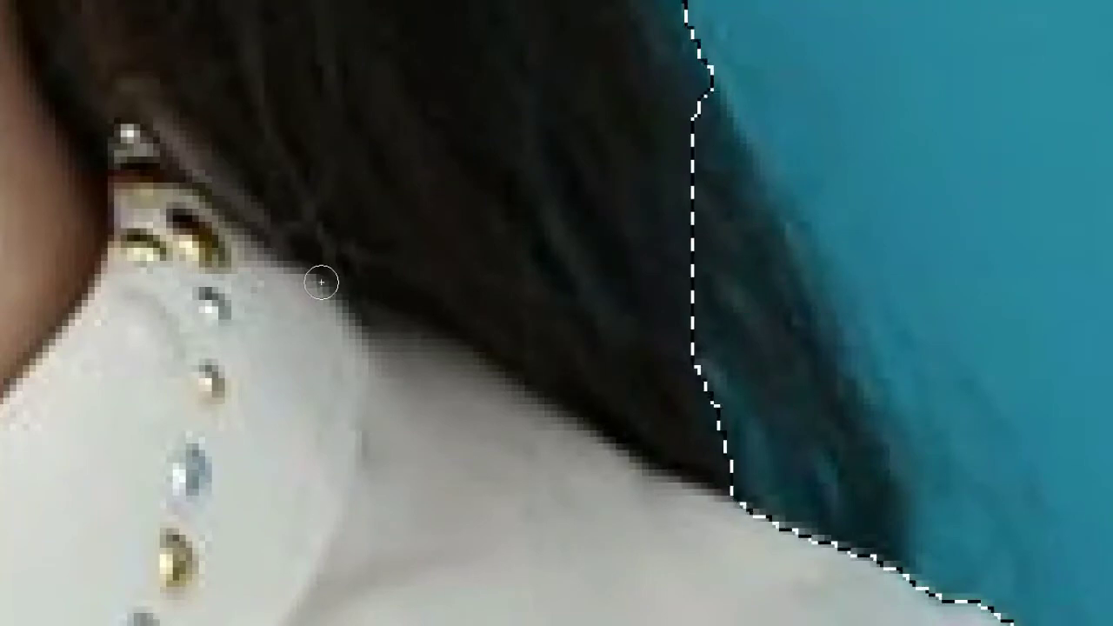
Subtract the turquoise fringe along the outer hair edge beside the neck on the image's right side from the selection.
{"action": "key", "text": "space"}
{"action": "left_click_drag", "start_coordinate": [368, 236], "coordinate": [404, 333]}
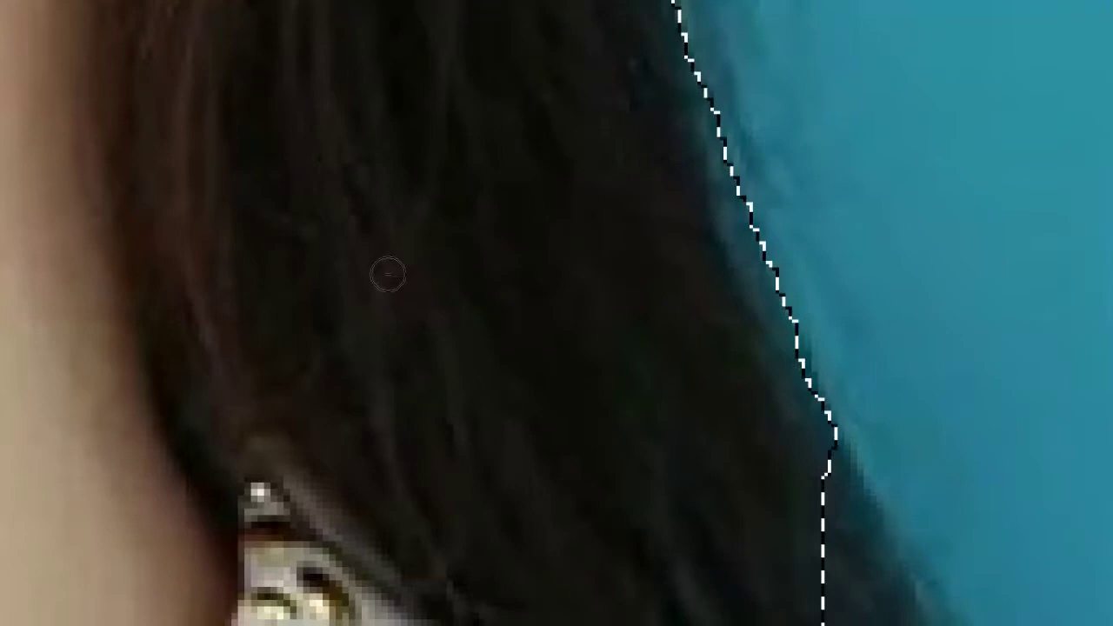
{"action": "left_click_drag", "start_coordinate": [388, 273], "coordinate": [370, 225]}
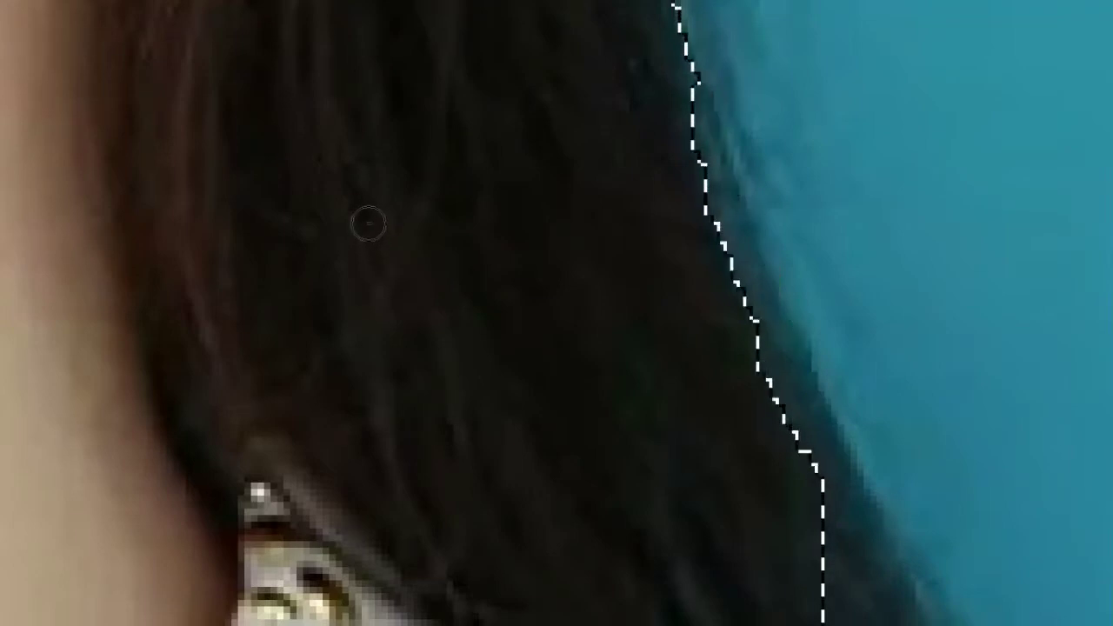
{"action": "key", "text": "space"}
{"action": "left_click_drag", "start_coordinate": [310, 313], "coordinate": [320, 359]}
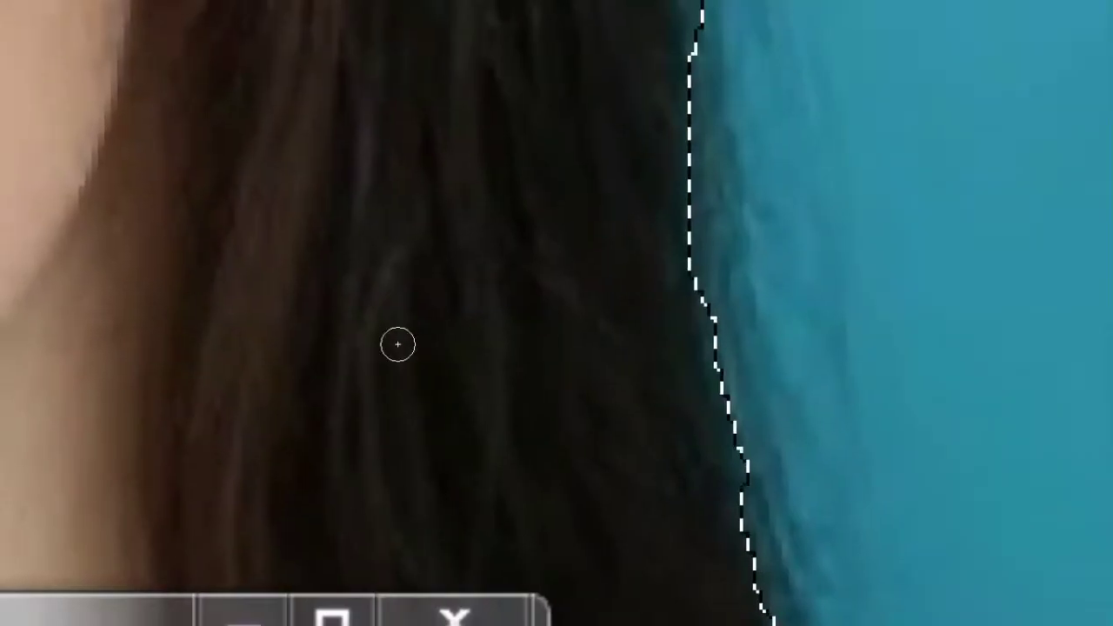
{"action": "left_click_drag", "start_coordinate": [382, 325], "coordinate": [377, 298]}
{"action": "key", "text": "space"}
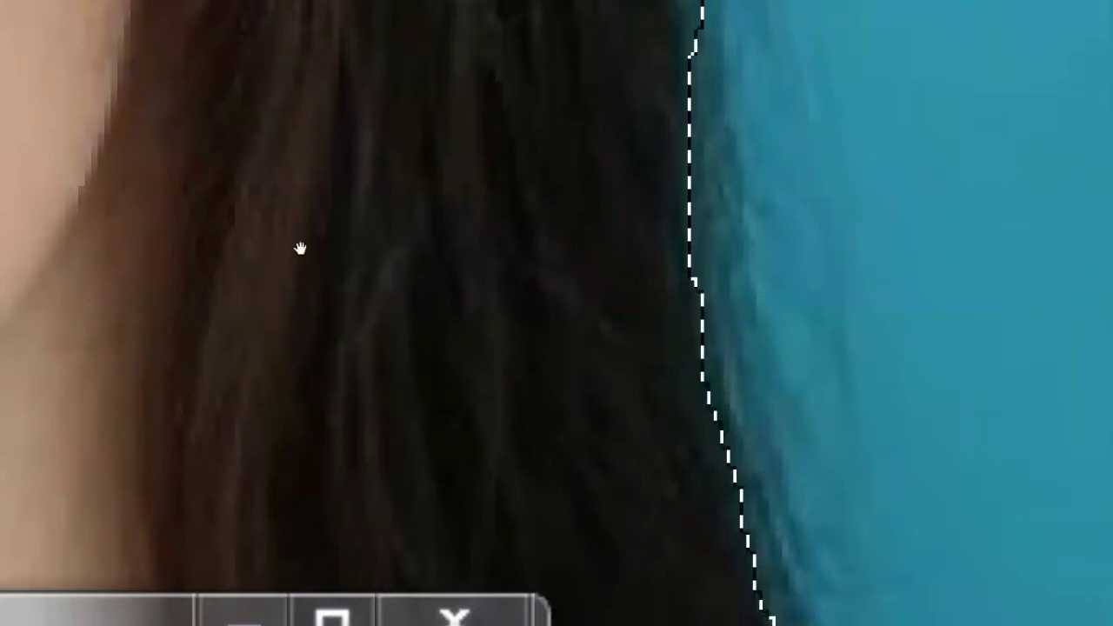
Trim the selection along the outer hair edge level with the ear on the image's right side, removing the turquoise fringe.
{"action": "left_click_drag", "start_coordinate": [301, 249], "coordinate": [312, 346]}
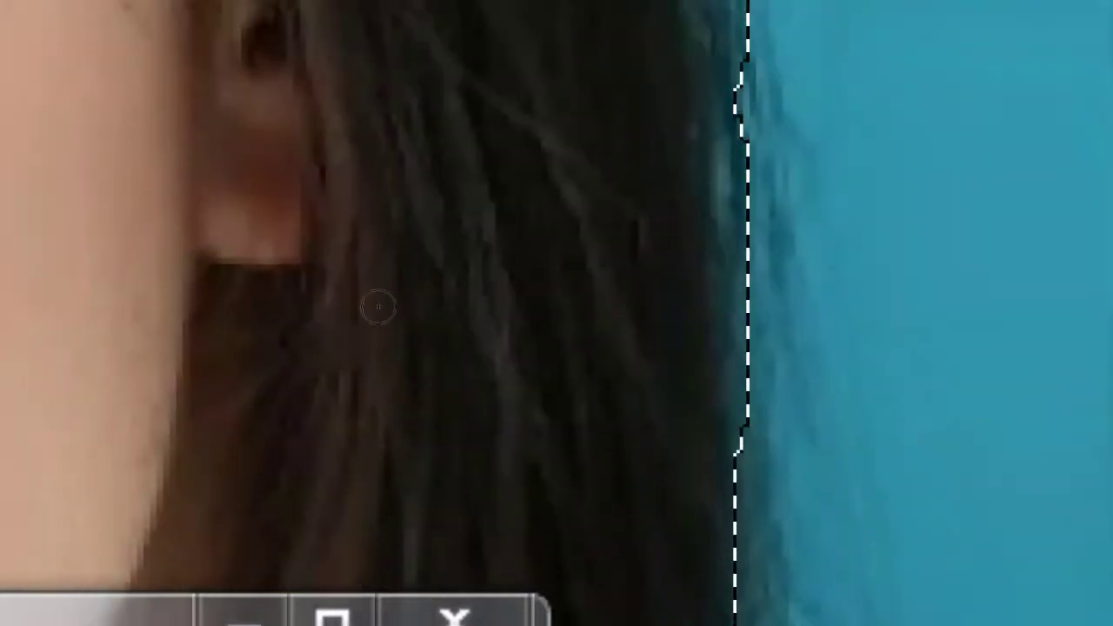
{"action": "left_click_drag", "start_coordinate": [381, 310], "coordinate": [377, 258]}
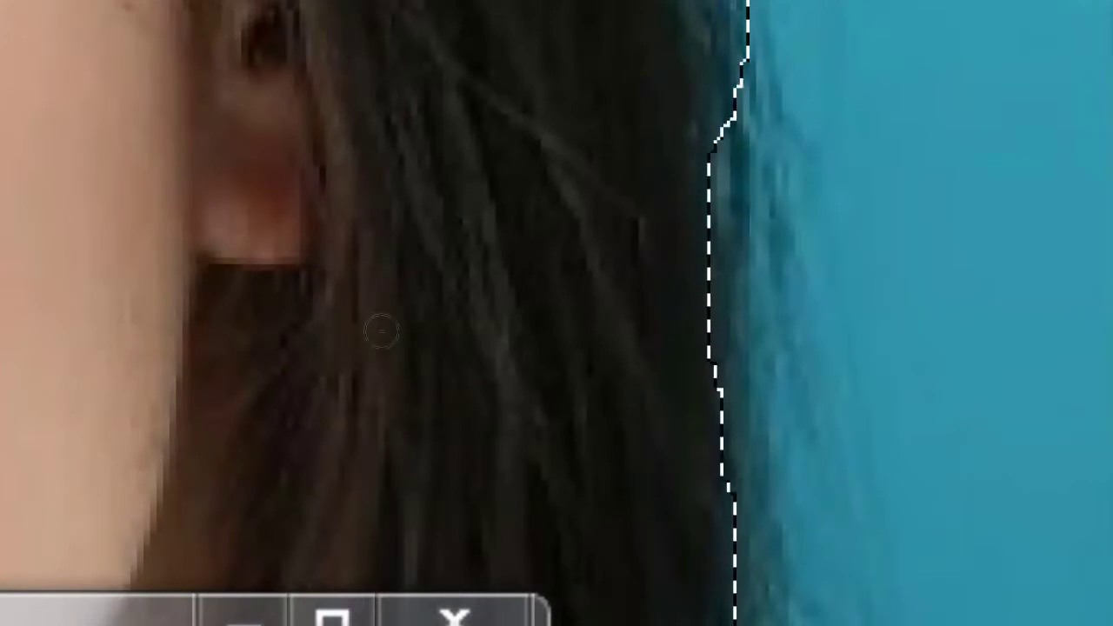
{"action": "key", "text": "space"}
{"action": "left_click_drag", "start_coordinate": [298, 259], "coordinate": [285, 341]}
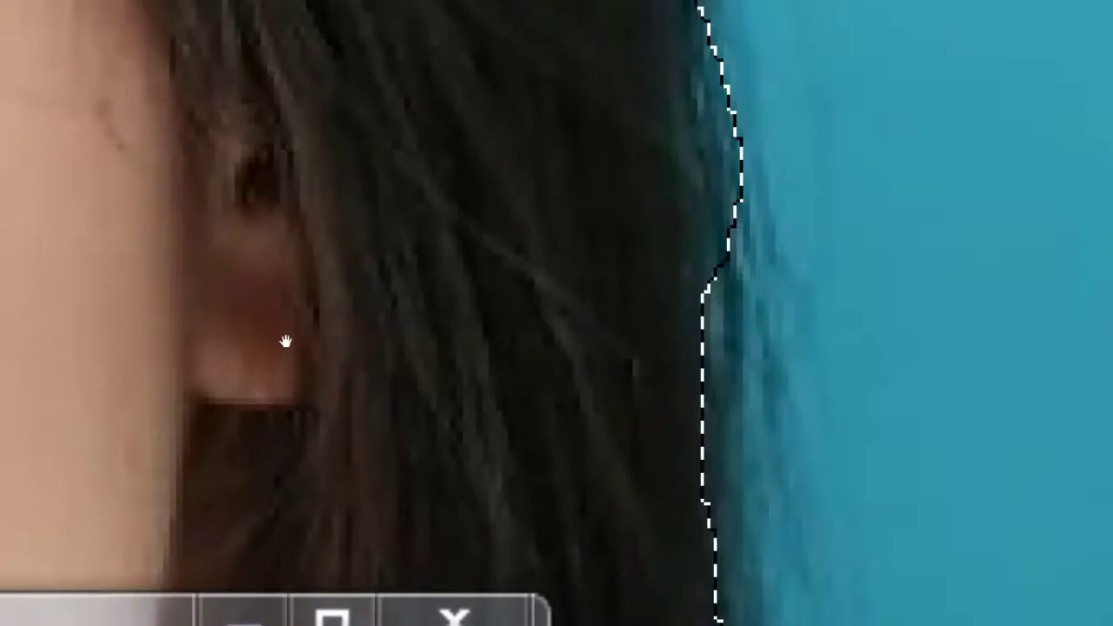
{"action": "left_click", "coordinate": [366, 309]}
{"action": "left_click", "coordinate": [361, 276]}
Subtract the turquoise fringe along the upper hair edge on the image's right side, working up towards the crown.
{"action": "left_click_drag", "start_coordinate": [329, 277], "coordinate": [292, 354]}
{"action": "left_click_drag", "start_coordinate": [291, 255], "coordinate": [313, 348]}
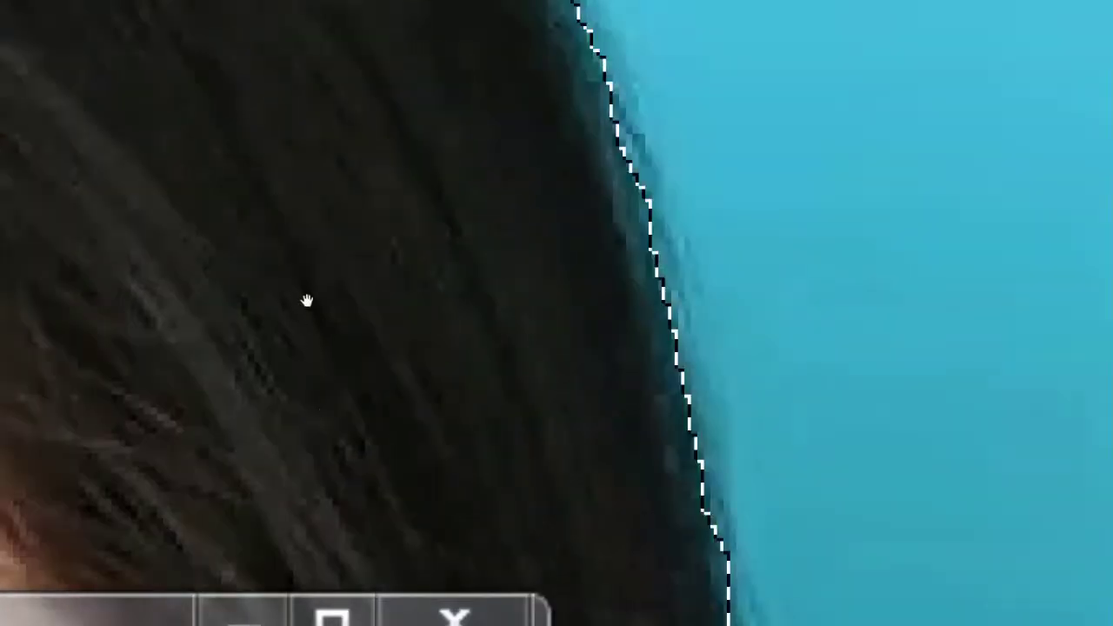
{"action": "left_click", "coordinate": [362, 296], "text": "alt"}
{"action": "left_click", "coordinate": [357, 289], "text": "alt"}
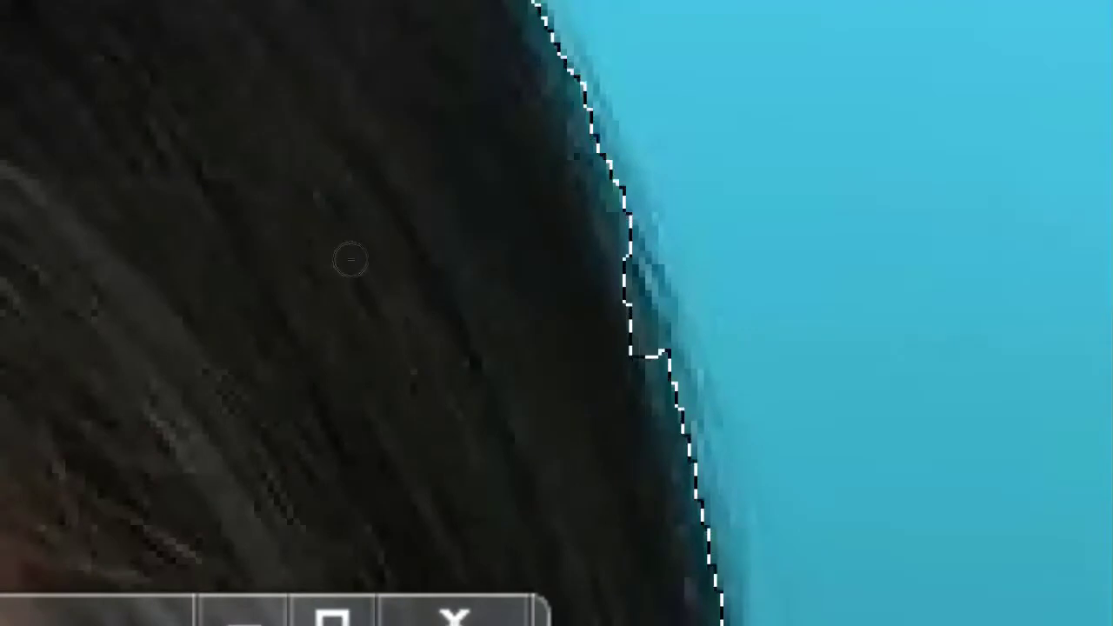
{"action": "mouse_move", "coordinate": [350, 259]}
{"action": "left_mouse_down"}
{"action": "mouse_move", "coordinate": [343, 249]}
{"action": "mouse_move", "coordinate": [368, 327]}
{"action": "left_mouse_up"}
{"action": "mouse_move", "coordinate": [276, 294]}
{"action": "left_mouse_down"}
{"action": "mouse_move", "coordinate": [289, 362]}
{"action": "mouse_move", "coordinate": [313, 356]}
{"action": "left_mouse_up"}
{"action": "left_click_drag", "start_coordinate": [355, 316], "coordinate": [340, 278]}
{"action": "left_click_drag", "start_coordinate": [266, 311], "coordinate": [291, 340]}
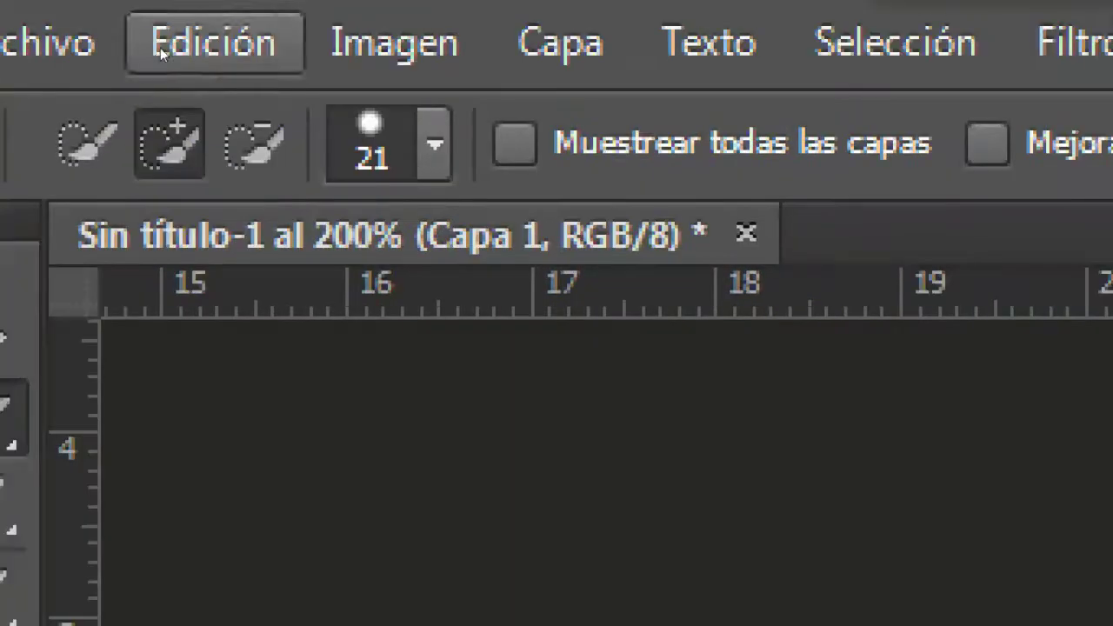
Set the Quick Selection brush size to 20 px.
{"action": "left_click", "coordinate": [434, 145]}
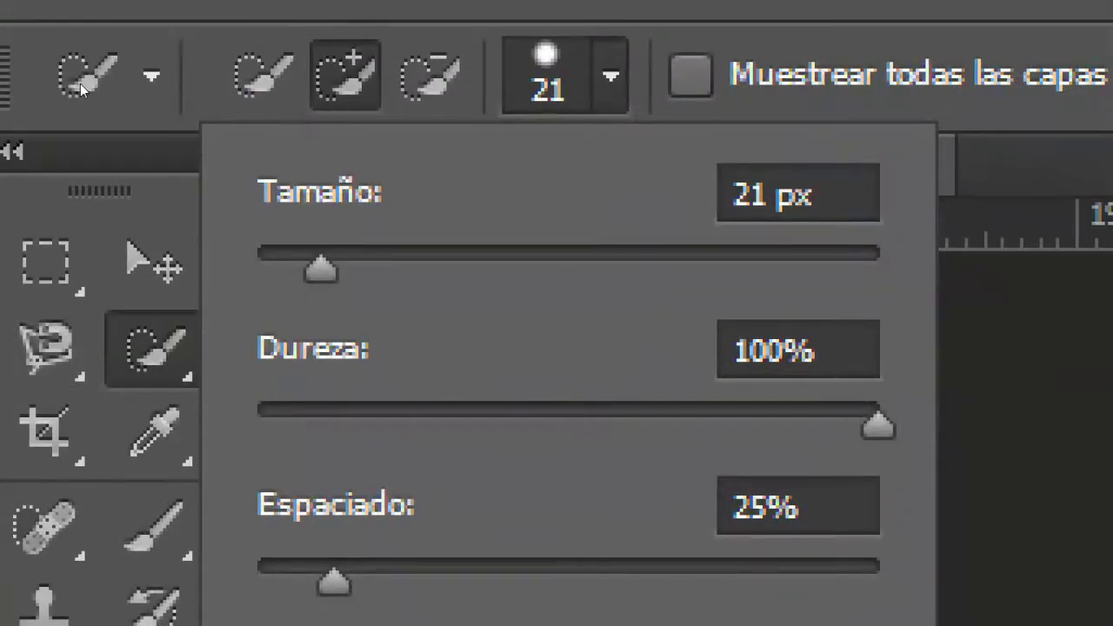
{"action": "mouse_move", "coordinate": [321, 270]}
{"action": "left_mouse_down"}
{"action": "mouse_move", "coordinate": [292, 270]}
{"action": "mouse_move", "coordinate": [305, 270]}
{"action": "left_mouse_up"}
{"action": "key", "text": "Up"}
{"action": "key", "text": "Up"}
{"action": "key", "text": "Up"}
{"action": "key", "text": "Up"}
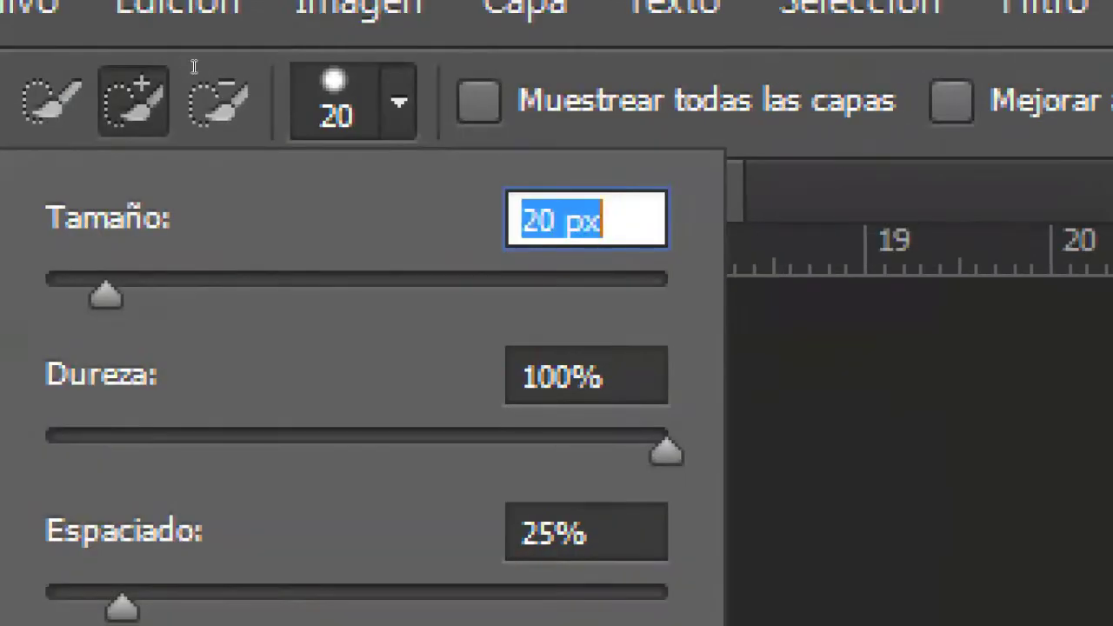
{"action": "left_click", "coordinate": [539, 219]}
{"action": "left_click_drag", "start_coordinate": [603, 217], "coordinate": [513, 222]}
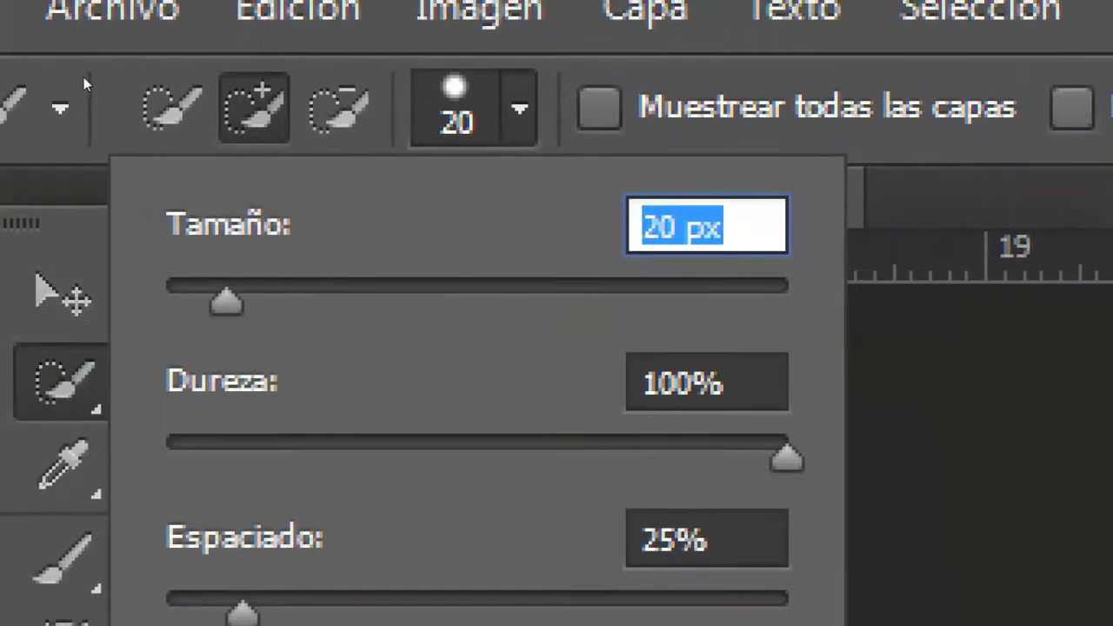
{"action": "key", "text": "Return"}
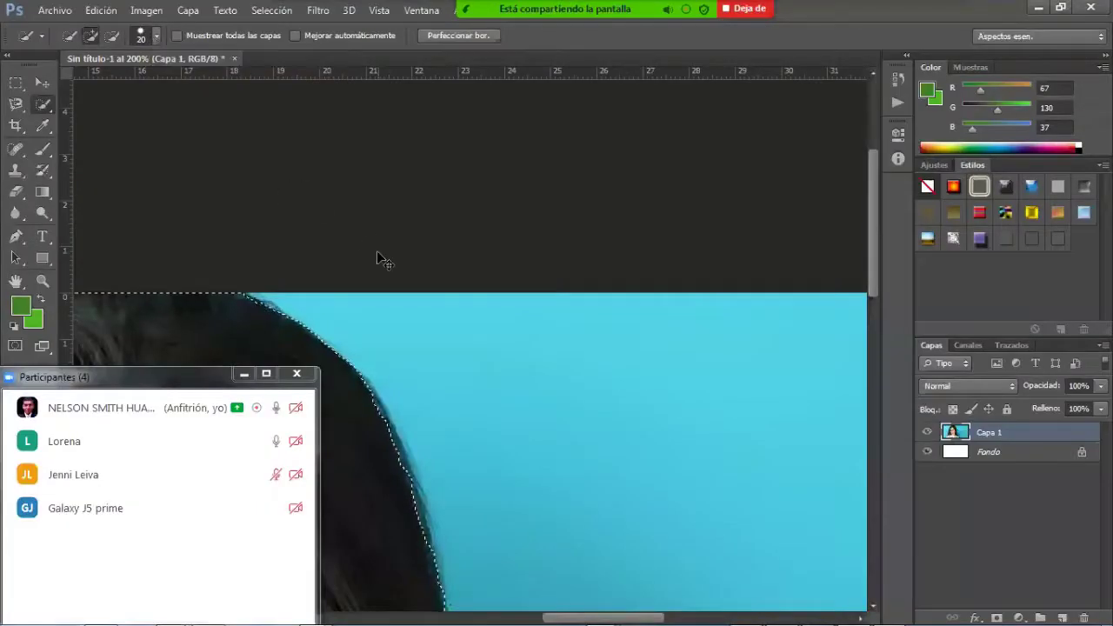
Check the complete selection around the woman, deselect it and undo the deselection.
{"action": "key", "text": "ctrl+minus"}
{"action": "key", "text": "ctrl+minus"}
{"action": "key", "text": "ctrl+minus"}
{"action": "key", "text": "ctrl+minus"}
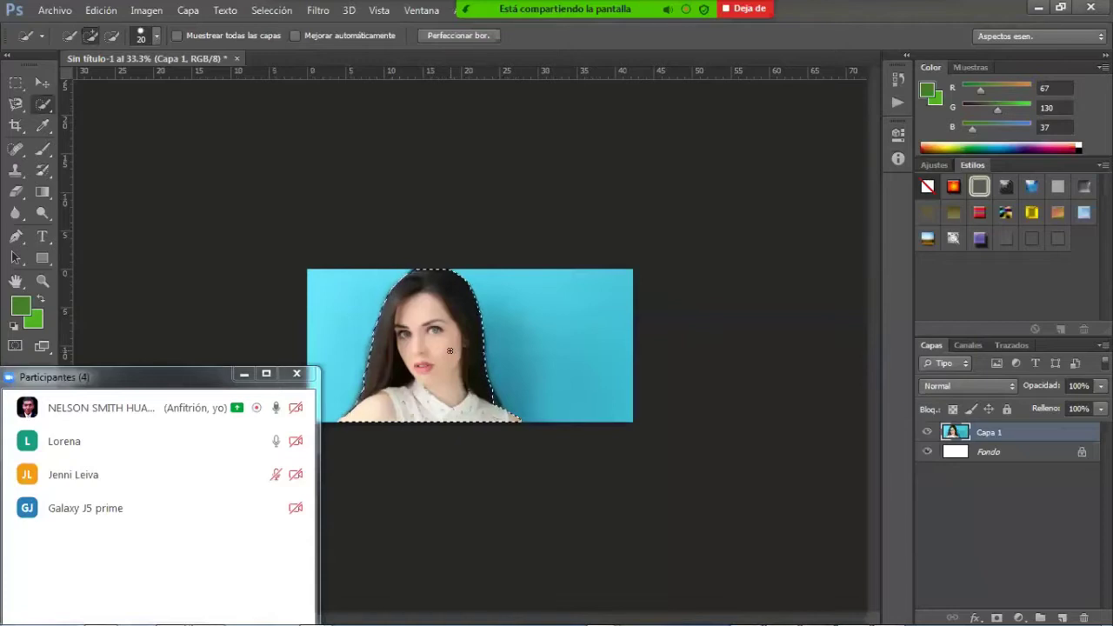
{"action": "scroll", "coordinate": [450, 350], "scroll_direction": "up", "scroll_amount": 3}
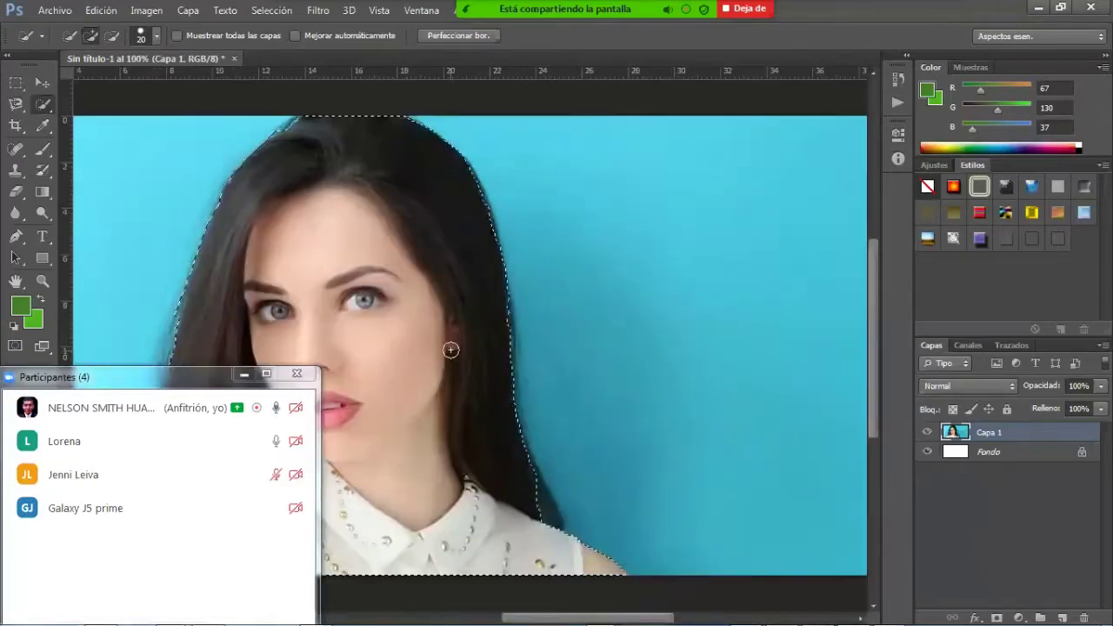
{"action": "mouse_move", "coordinate": [435, 333]}
{"action": "left_mouse_down"}
{"action": "mouse_move", "coordinate": [528, 311]}
{"action": "mouse_move", "coordinate": [641, 305]}
{"action": "left_mouse_up"}
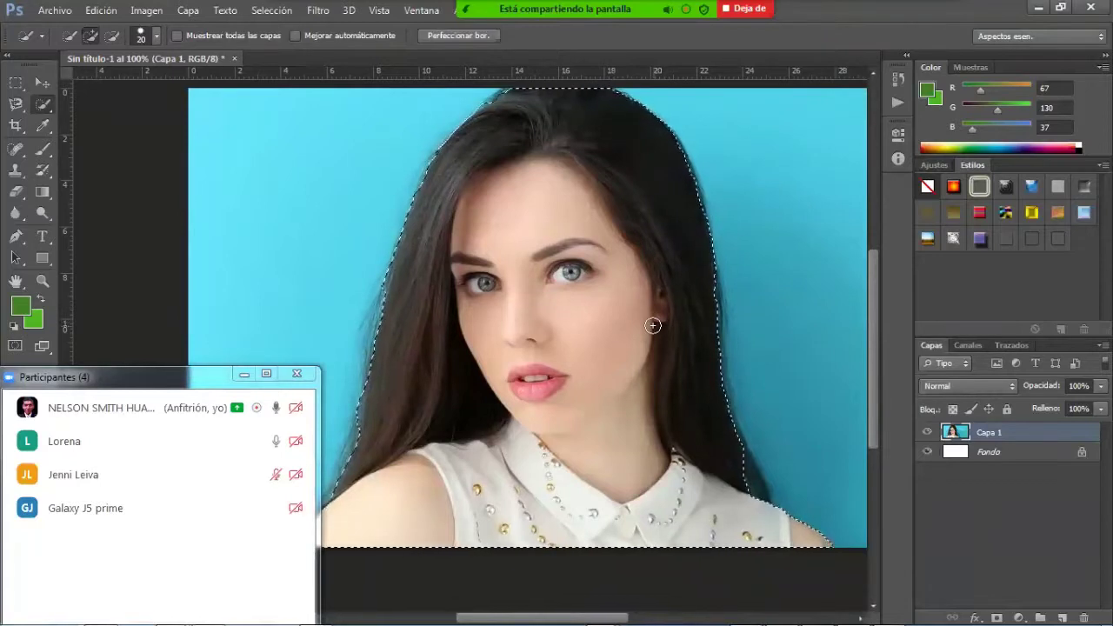
{"action": "key", "text": "ctrl+d"}
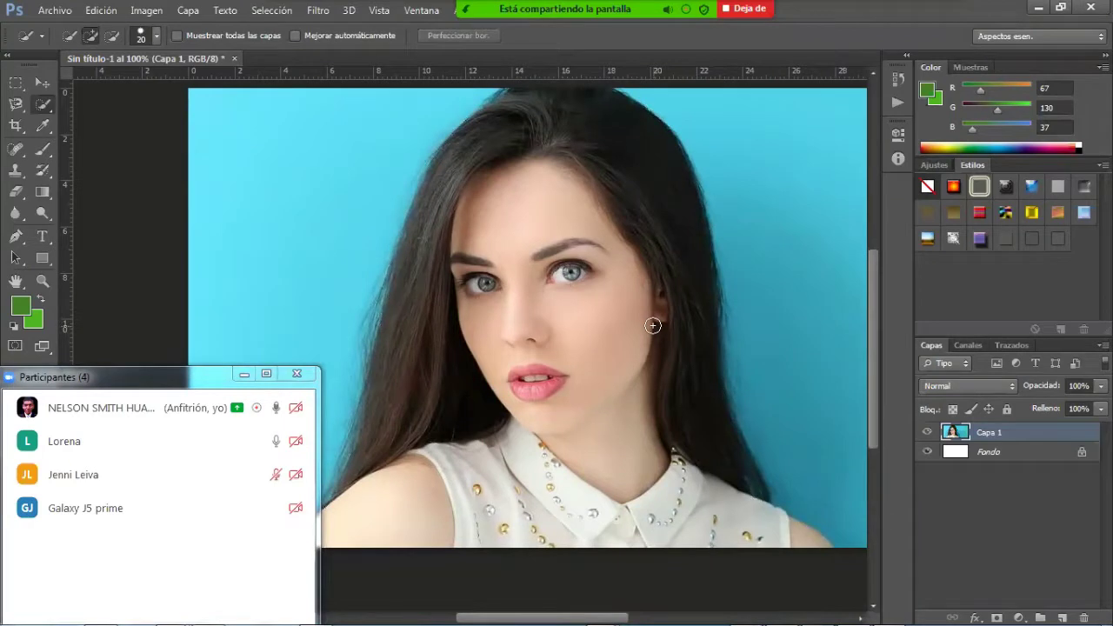
{"action": "key", "text": "ctrl+z"}
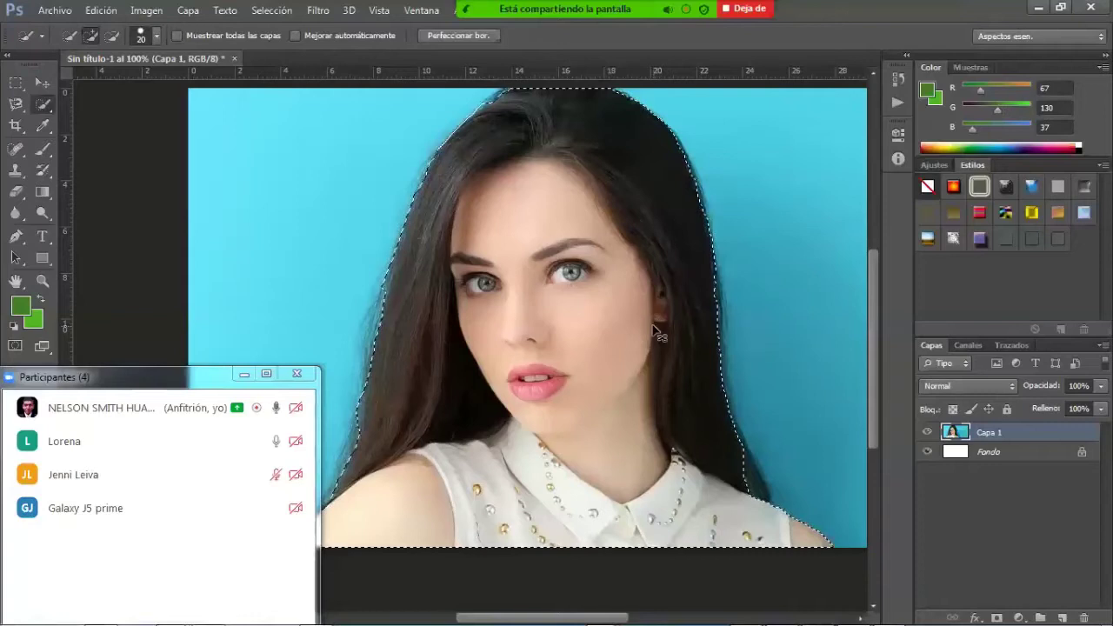
Switch the selection back and forth between the woman and the turquoise background, and deselect it.
{"action": "key", "text": "ctrl+shift+i"}
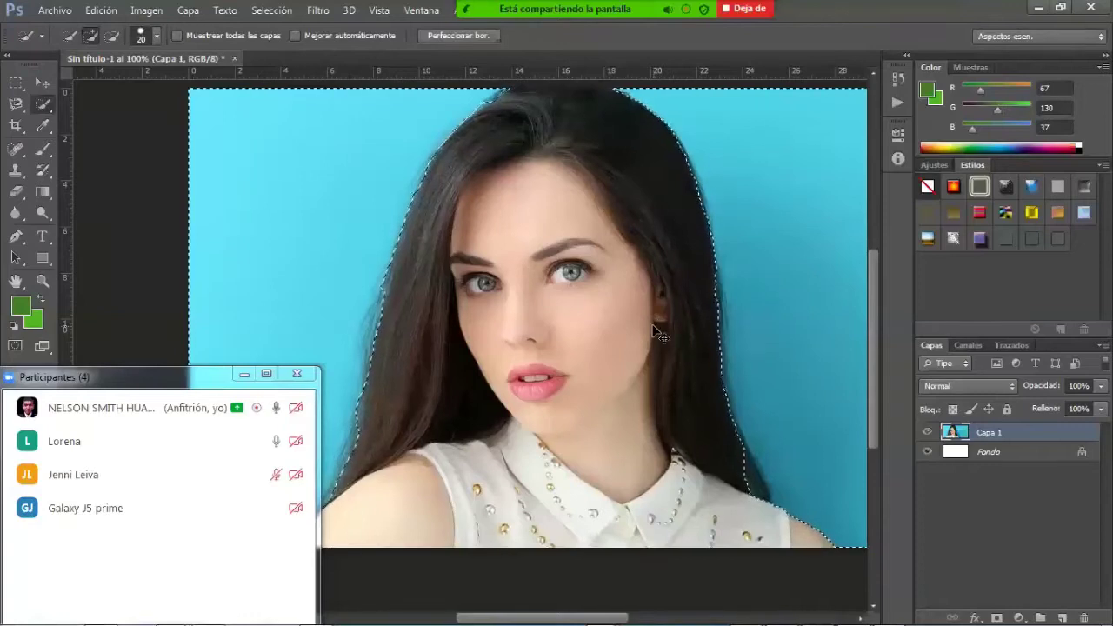
{"action": "key", "text": "ctrl+shift+i"}
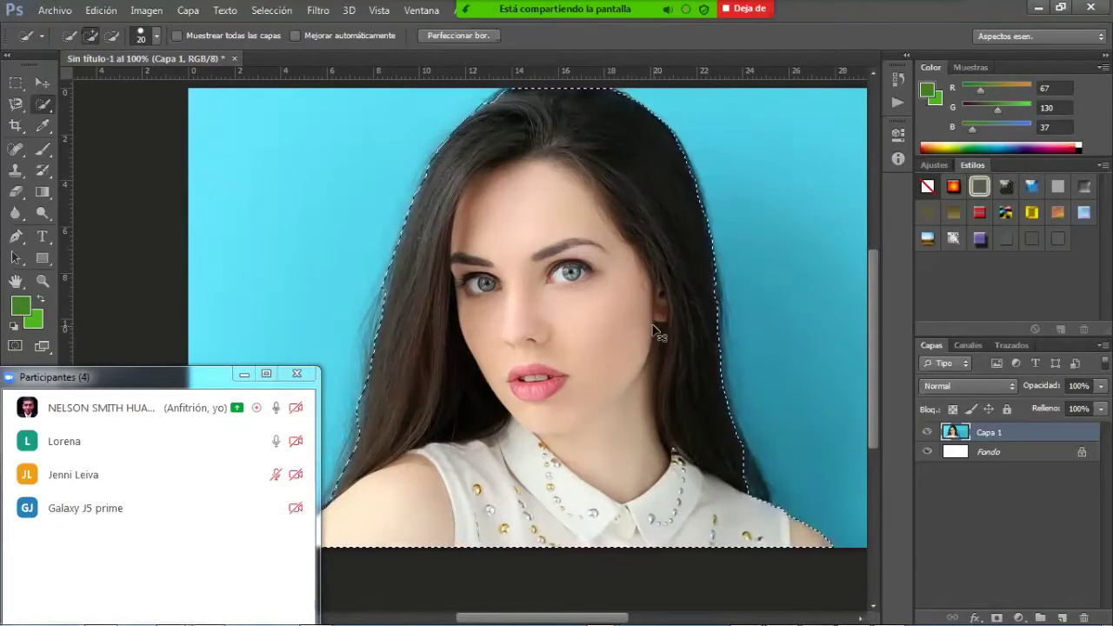
{"action": "key", "text": "ctrl+shift+i"}
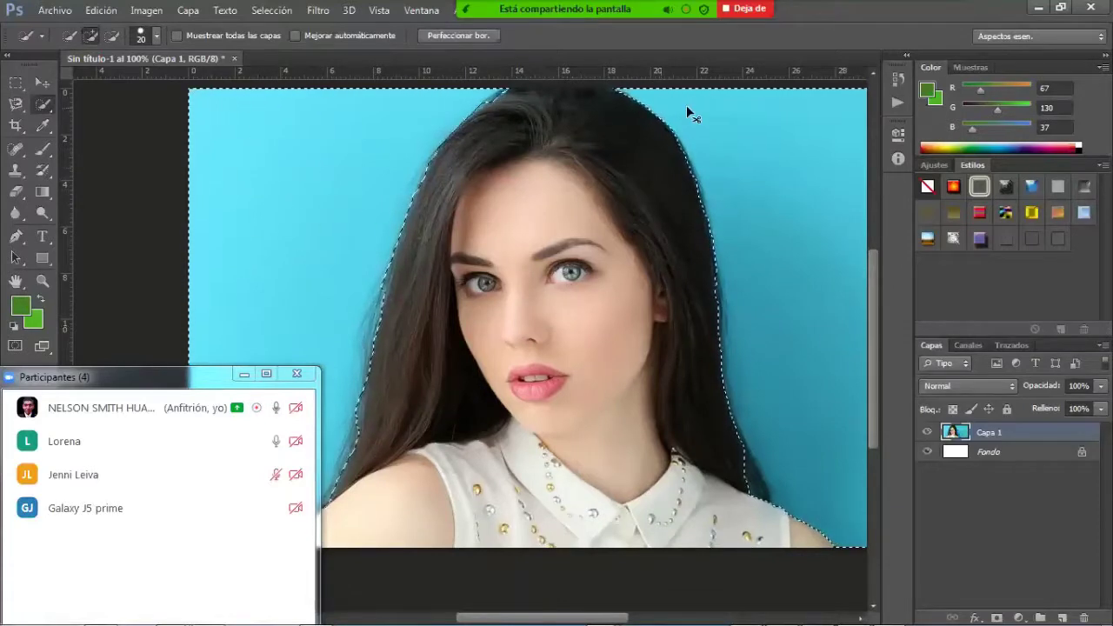
{"action": "key", "text": "ctrl"}
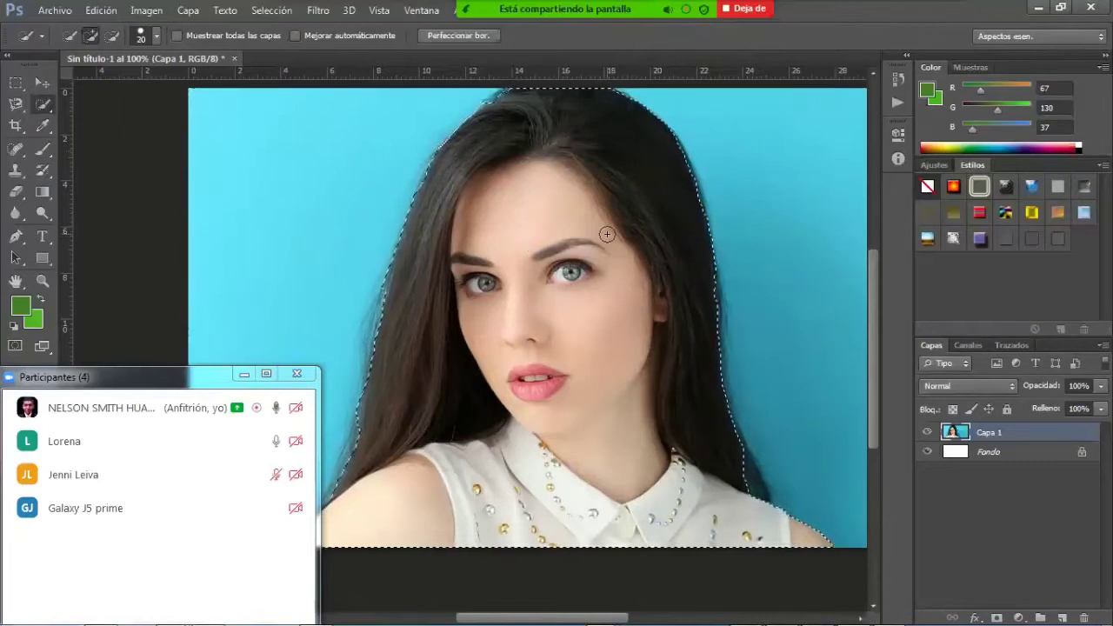
{"action": "key", "text": "ctrl+d"}
Open the Windows on-screen keyboard, demonstrate the shortcut for inverting a selection on it, and minimize it.
{"action": "key", "text": "super"}
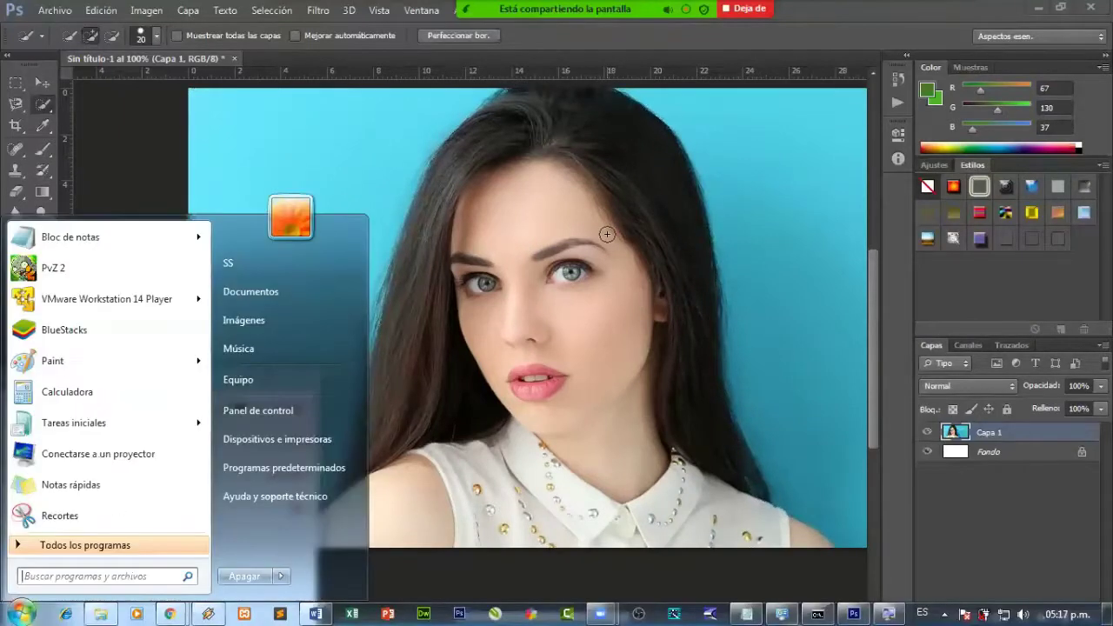
{"action": "type", "text": "teclado"}
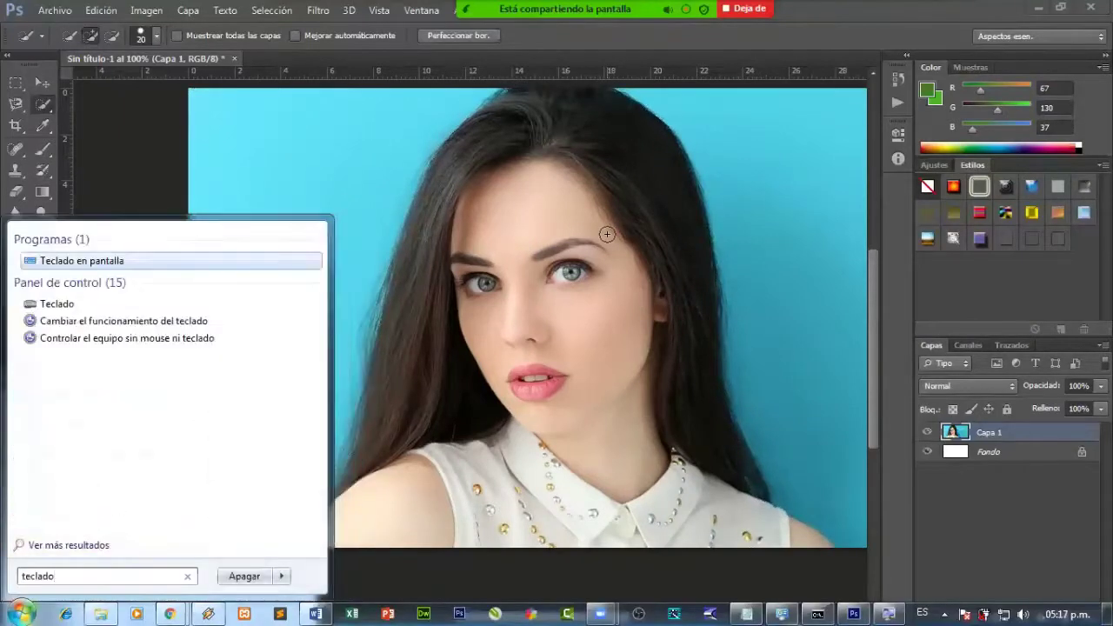
{"action": "key", "text": "Return"}
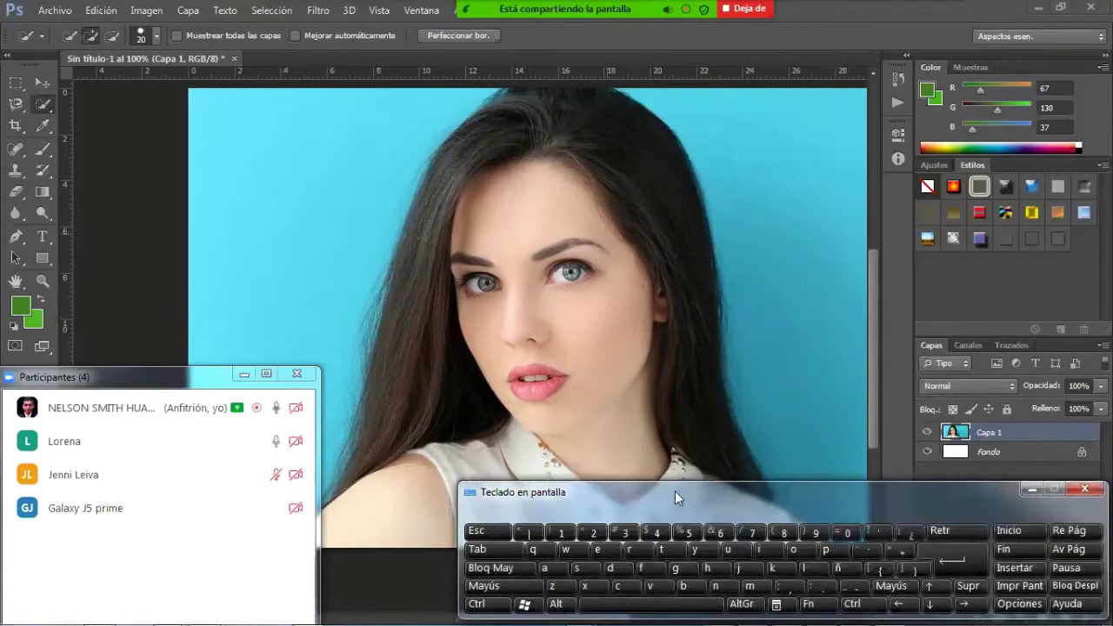
{"action": "left_click_drag", "start_coordinate": [677, 497], "coordinate": [553, 488]}
{"action": "left_click", "coordinate": [363, 598]}
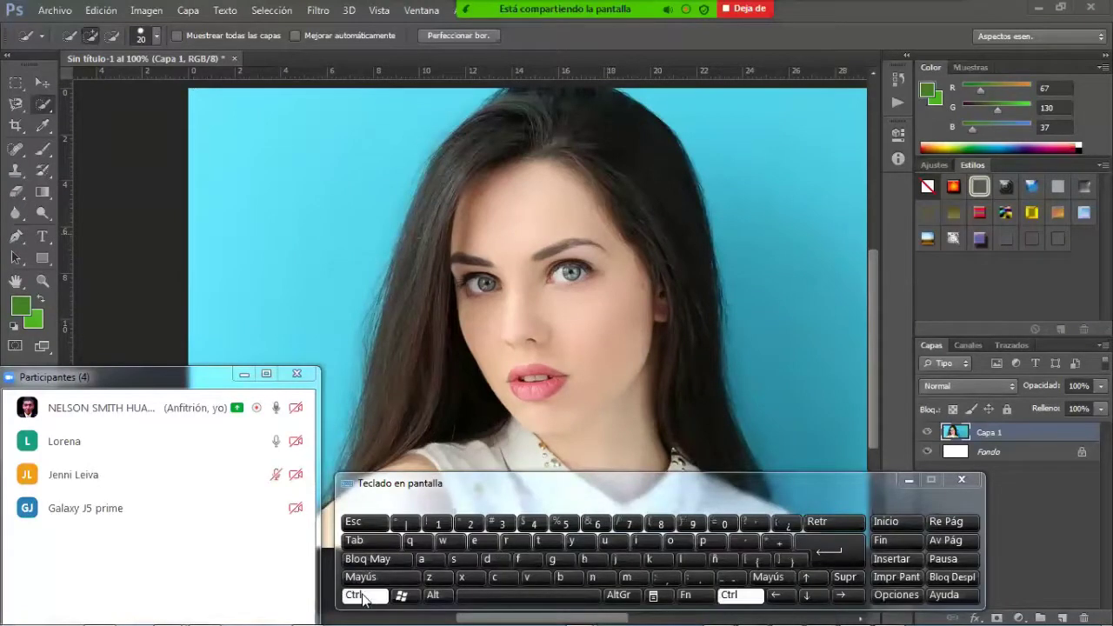
{"action": "left_click", "coordinate": [372, 581]}
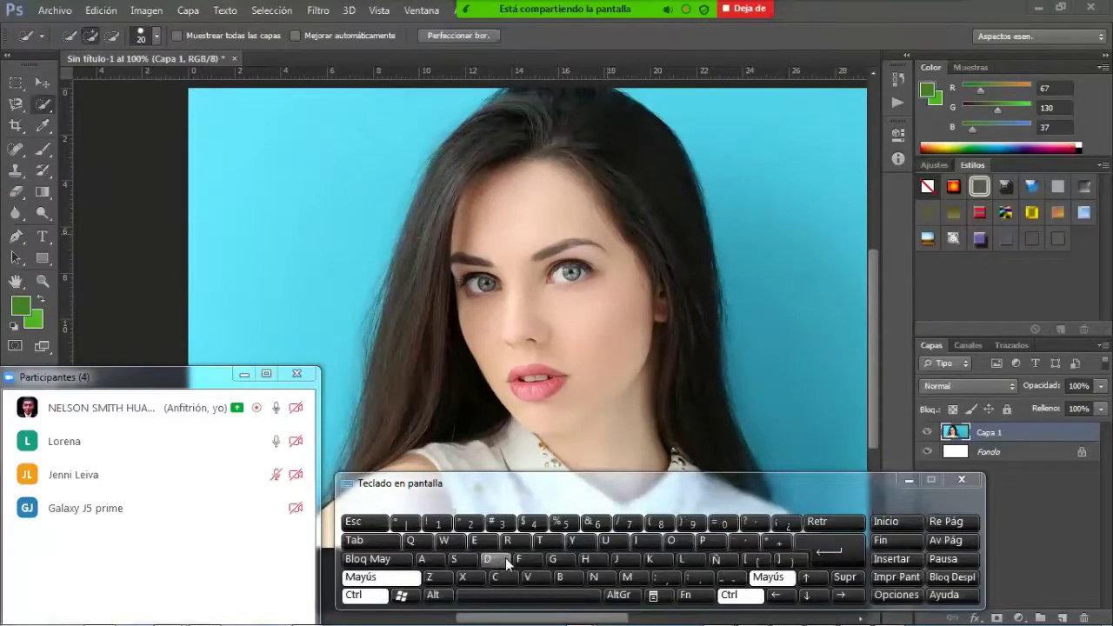
{"action": "left_click", "coordinate": [642, 542]}
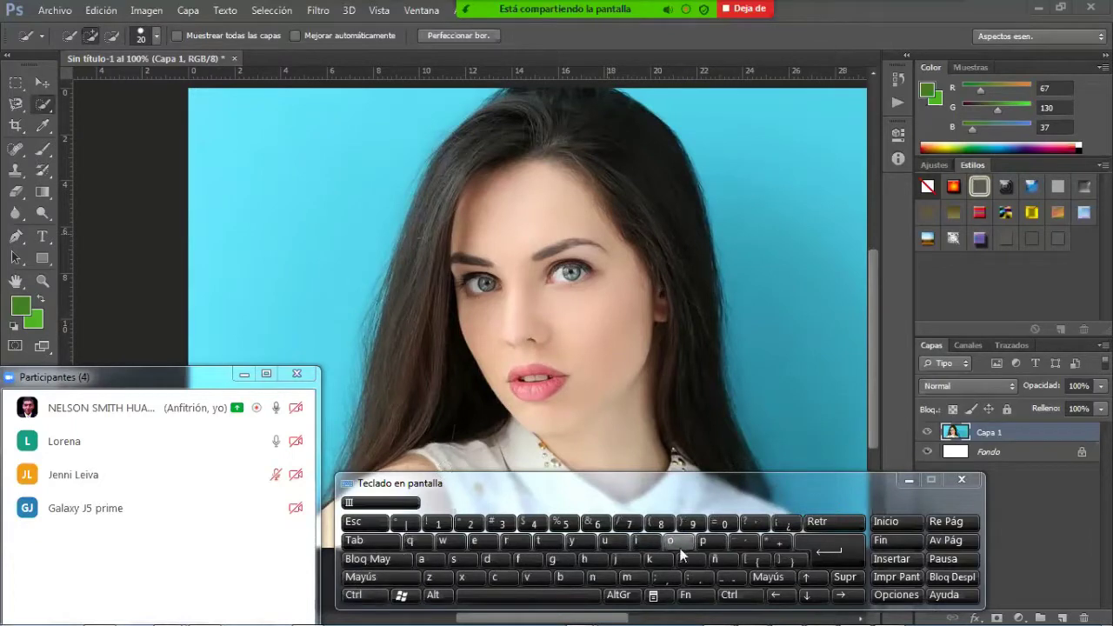
{"action": "left_click", "coordinate": [909, 481]}
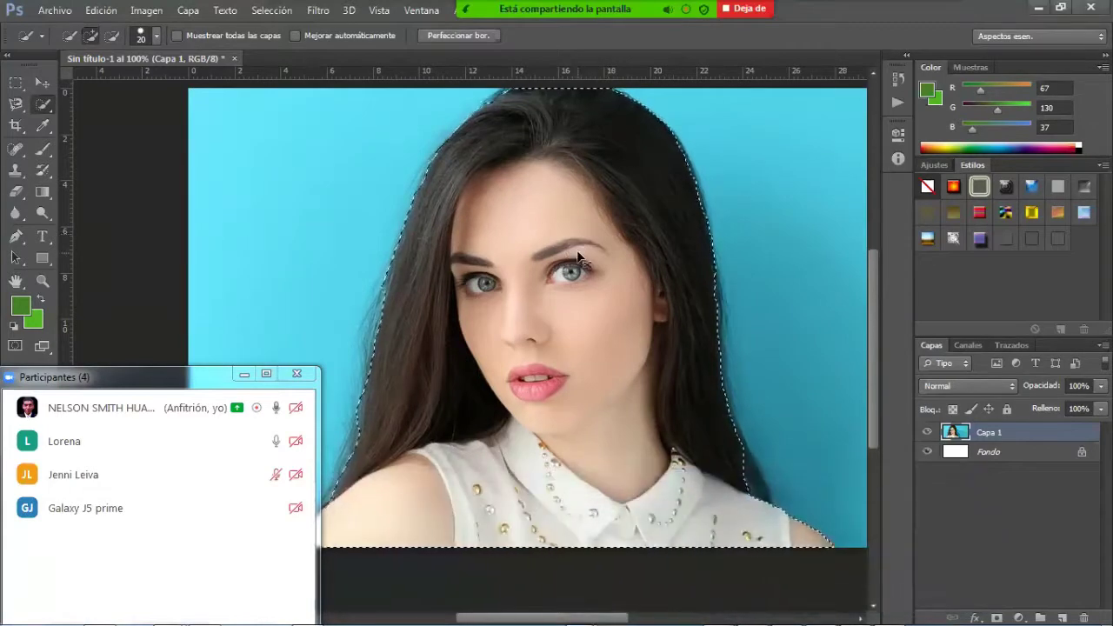
Trim the woman's selection along the lower outer hair edge on the image's left side.
{"action": "key", "text": "ctrl+shift+i"}
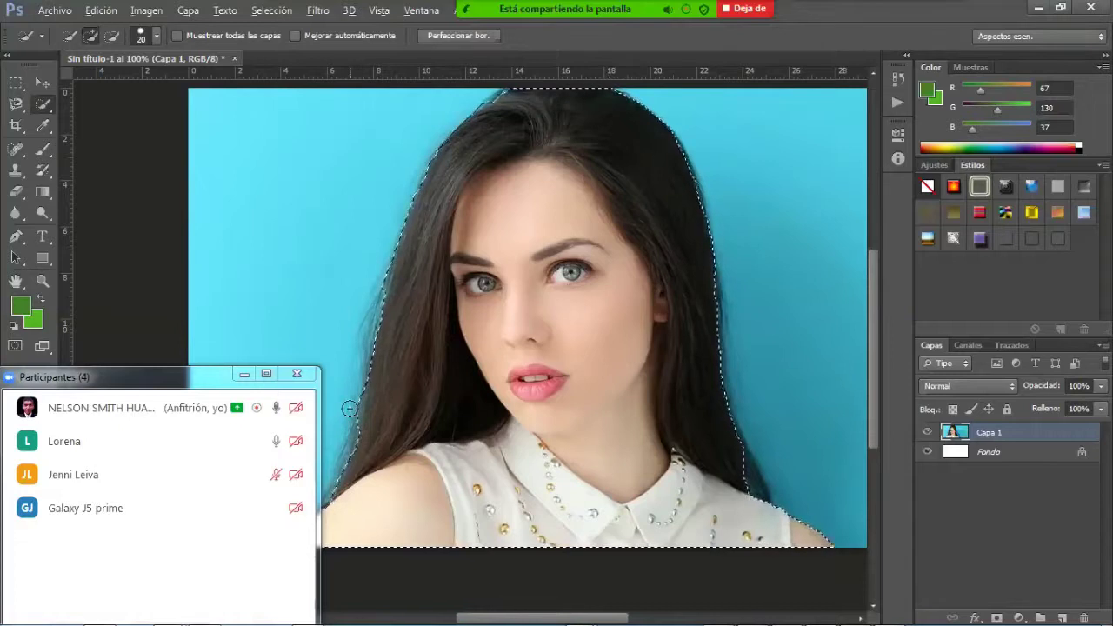
{"action": "key", "text": "alt"}
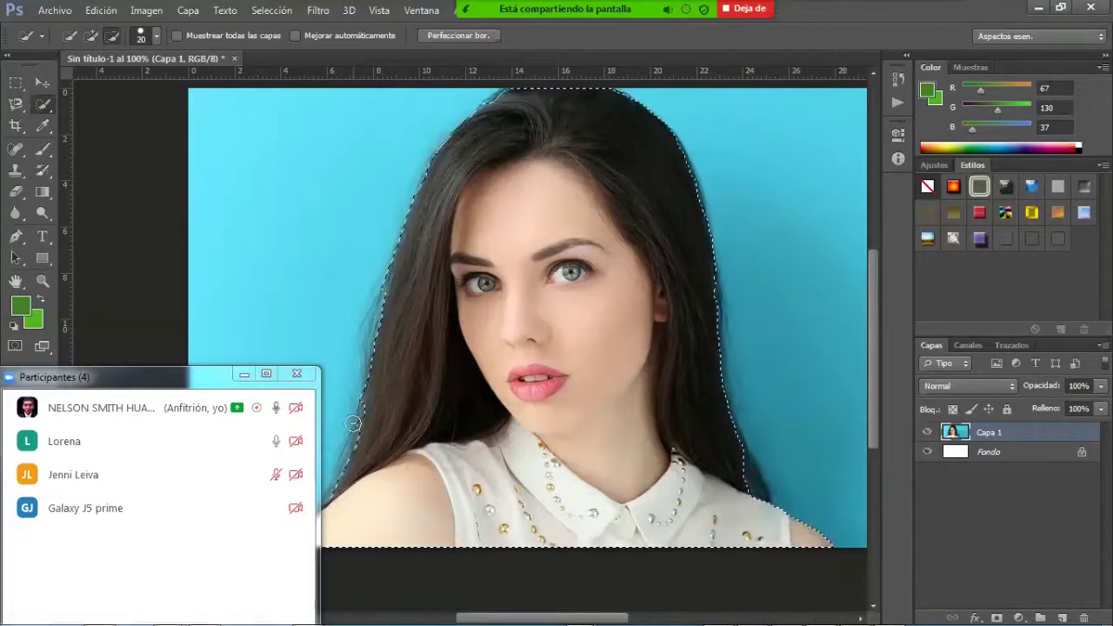
{"action": "left_click", "coordinate": [353, 395], "text": "alt"}
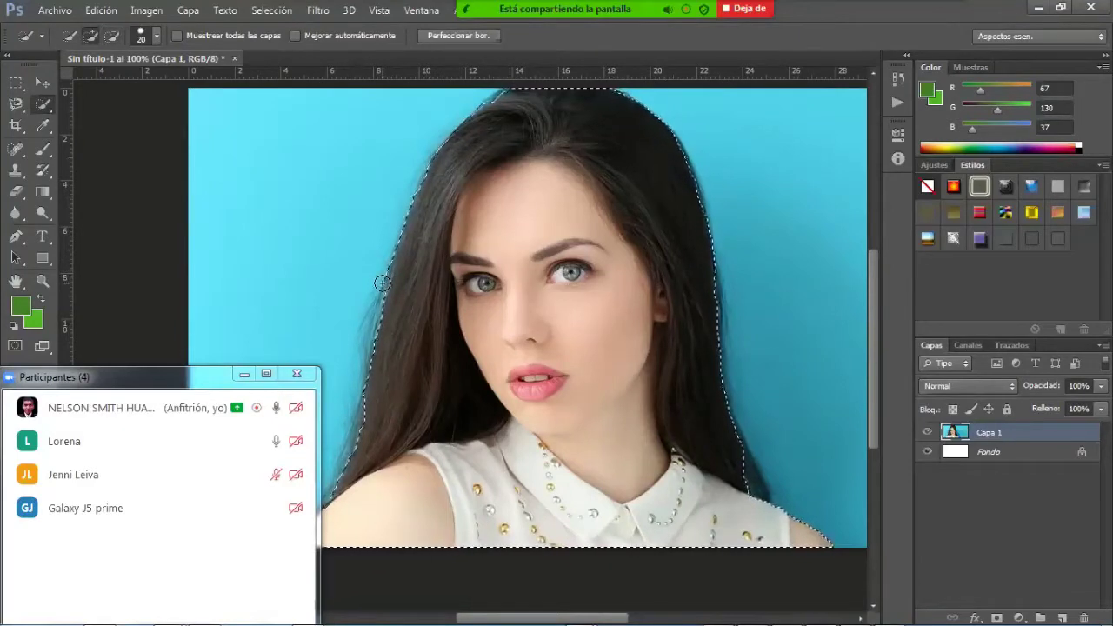
{"action": "key", "text": "alt"}
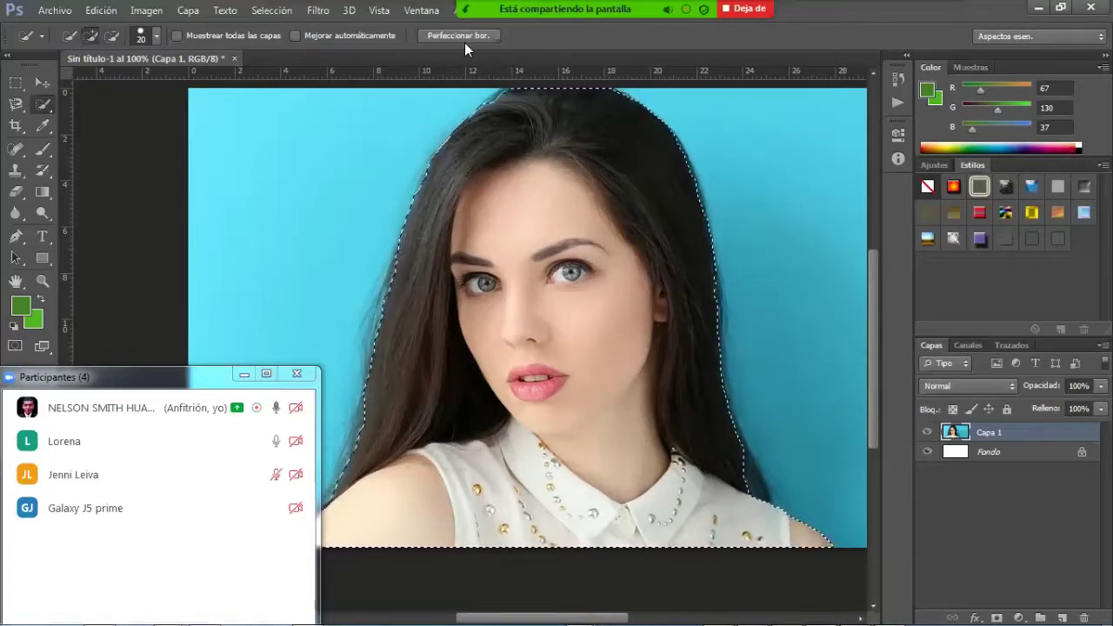
{"action": "key", "text": "ctrl"}
{"action": "key", "text": "ctrl"}
{"action": "key", "text": "ctrl"}
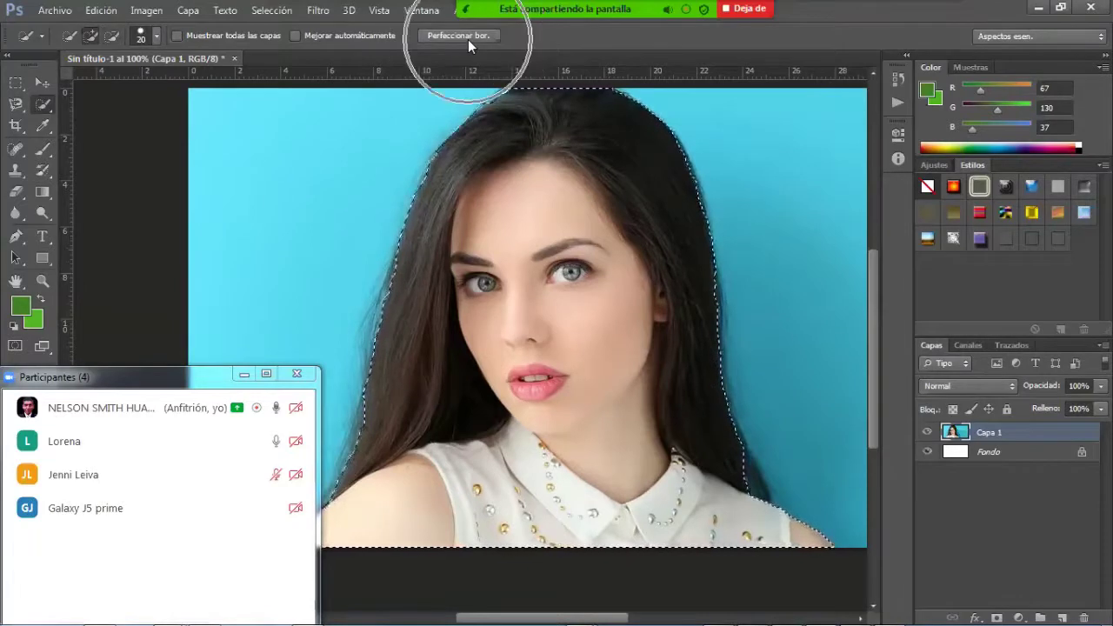
Open Refine Edge for the woman's selection and try a smoothing value of 5.
{"action": "left_click", "coordinate": [468, 36]}
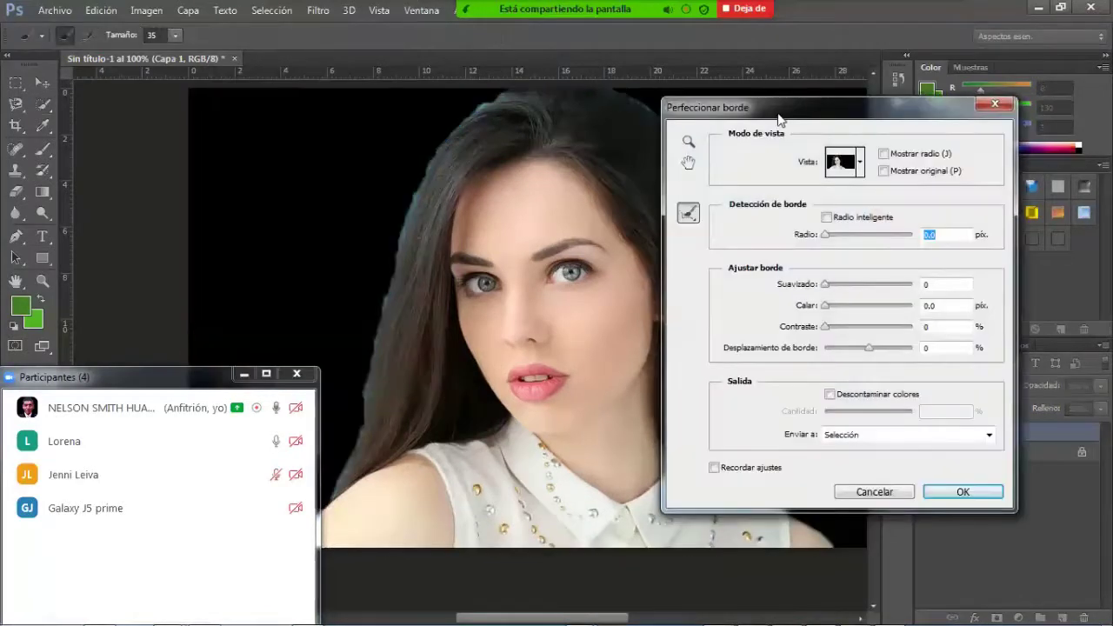
{"action": "left_click_drag", "start_coordinate": [791, 113], "coordinate": [853, 85]}
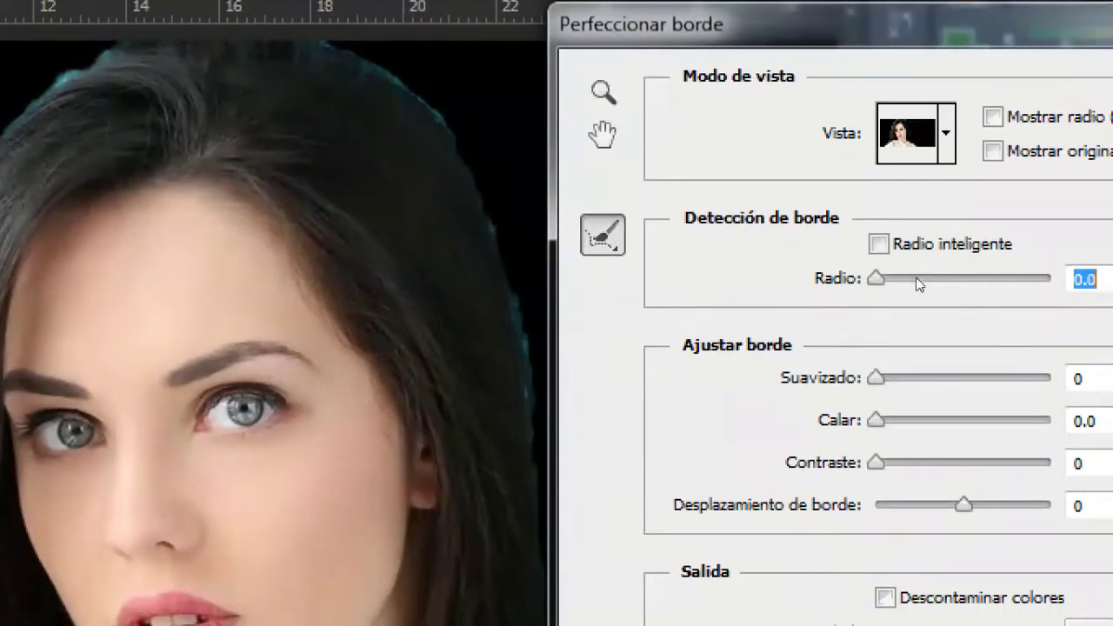
{"action": "key", "text": "Tab"}
{"action": "key", "text": "Up"}
{"action": "key", "text": "Up"}
{"action": "key", "text": "Up"}
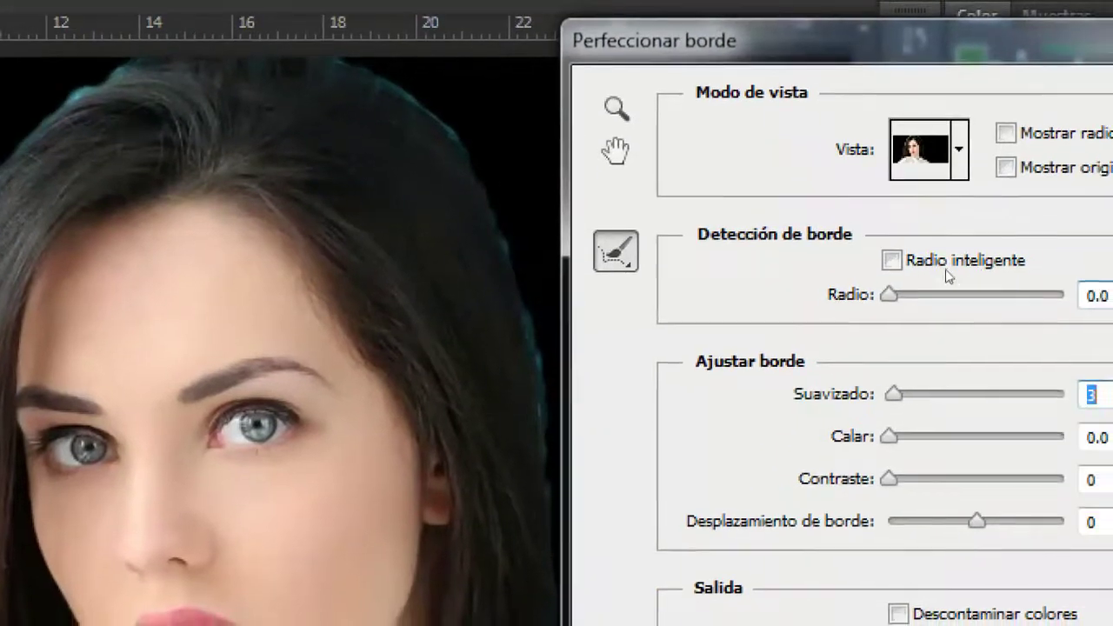
{"action": "left_click_drag", "start_coordinate": [892, 260], "coordinate": [887, 261]}
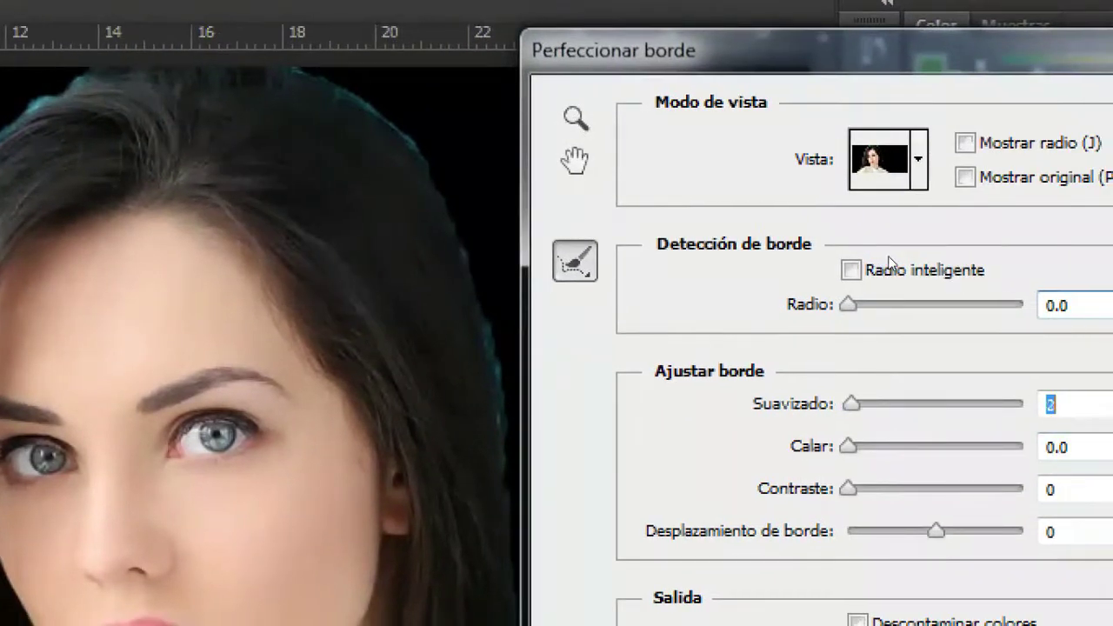
{"action": "key", "text": "Up"}
{"action": "key", "text": "Up"}
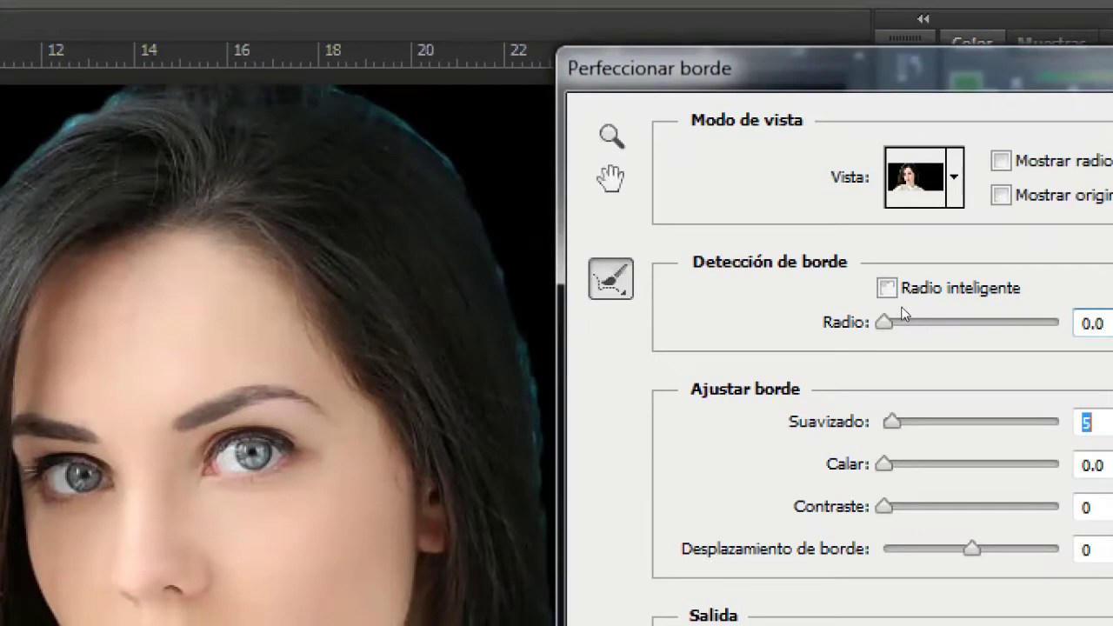
Test stronger feathering of the selection edge up to 4.3 px and reduce the feather to 1.0 px.
{"action": "left_click_drag", "start_coordinate": [884, 464], "coordinate": [908, 464]}
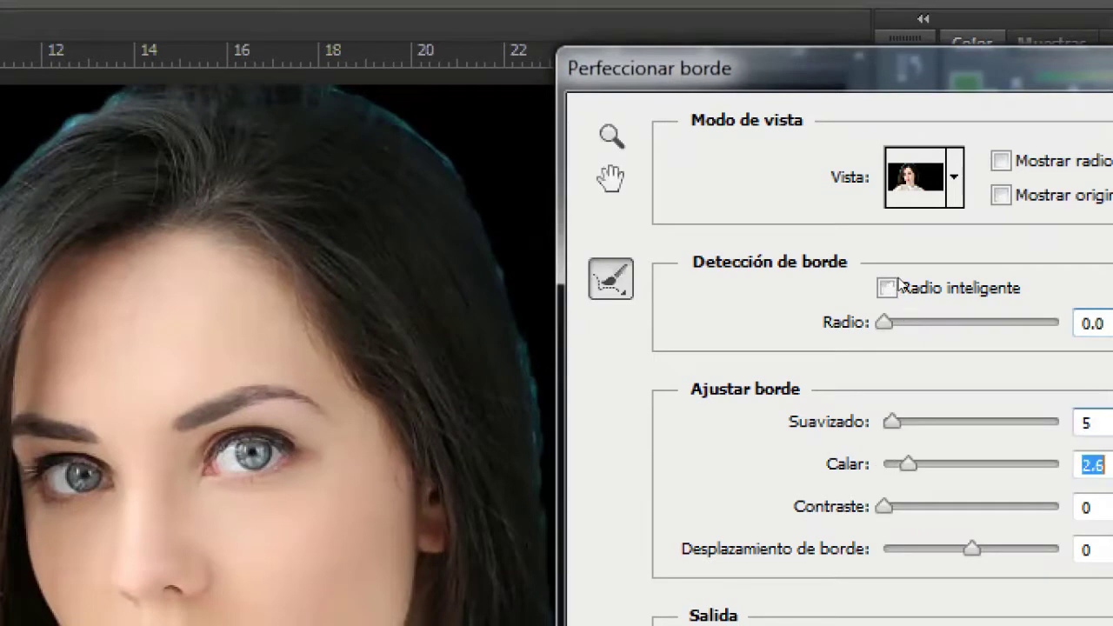
{"action": "key", "text": "Up"}
{"action": "key", "text": "Up"}
{"action": "key", "text": "Up"}
{"action": "key", "text": "Up"}
{"action": "key", "text": "Up"}
{"action": "key", "text": "Up"}
{"action": "key", "text": "Up"}
{"action": "key", "text": "Up"}
{"action": "key", "text": "Up"}
{"action": "key", "text": "Up"}
{"action": "key", "text": "Up"}
{"action": "key", "text": "Up"}
{"action": "key", "text": "Up"}
{"action": "key", "text": "Up"}
{"action": "key", "text": "Up"}
{"action": "key", "text": "Up"}
{"action": "key", "text": "Up"}
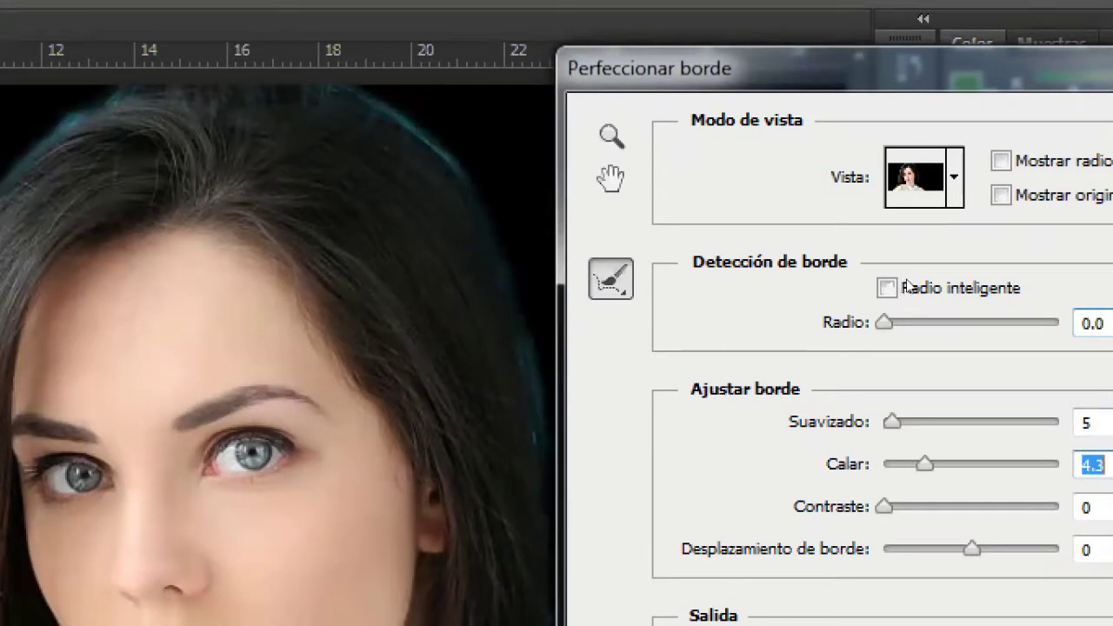
{"action": "key", "text": "Down"}
{"action": "key", "text": "Down"}
{"action": "key", "text": "Down"}
{"action": "key", "text": "Down"}
{"action": "key", "text": "Down"}
{"action": "key", "text": "Down"}
{"action": "key", "text": "Down"}
{"action": "key", "text": "Down"}
{"action": "key", "text": "Down"}
{"action": "key", "text": "Down"}
{"action": "key", "text": "Down"}
{"action": "key", "text": "Down"}
{"action": "key", "text": "Down"}
{"action": "key", "text": "Down"}
{"action": "key", "text": "Down"}
{"action": "key", "text": "Down"}
{"action": "key", "text": "Down"}
{"action": "key", "text": "Down"}
{"action": "key", "text": "Down"}
{"action": "key", "text": "Down"}
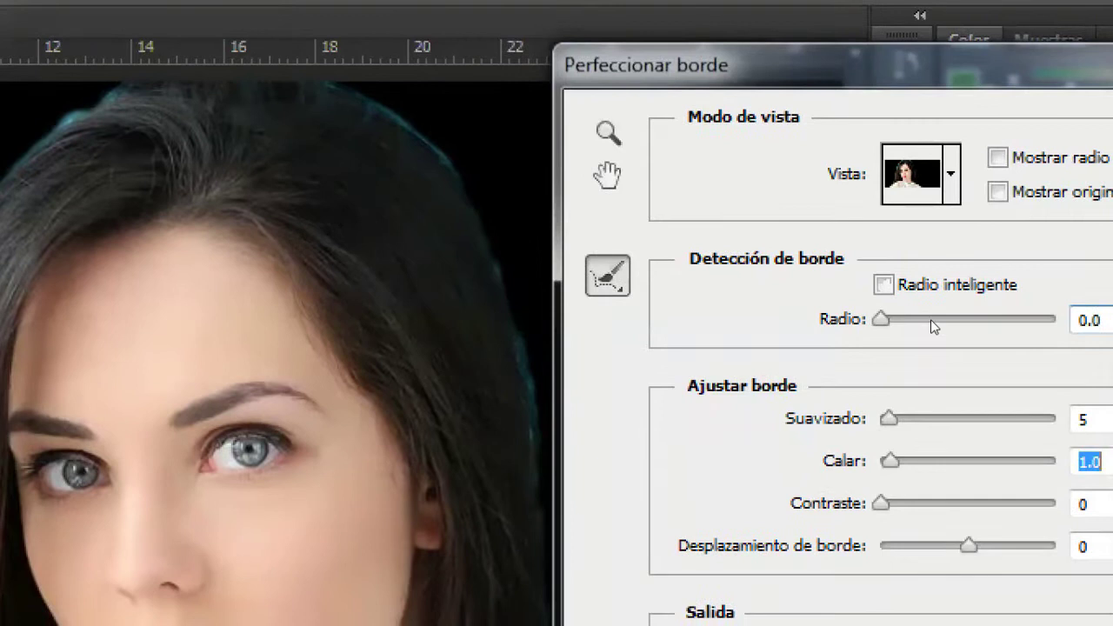
Try edge shifts of +100%, -25%, -66% and -100%, and close Refine Edge without applying the settings.
{"action": "left_click_drag", "start_coordinate": [969, 545], "coordinate": [1055, 545]}
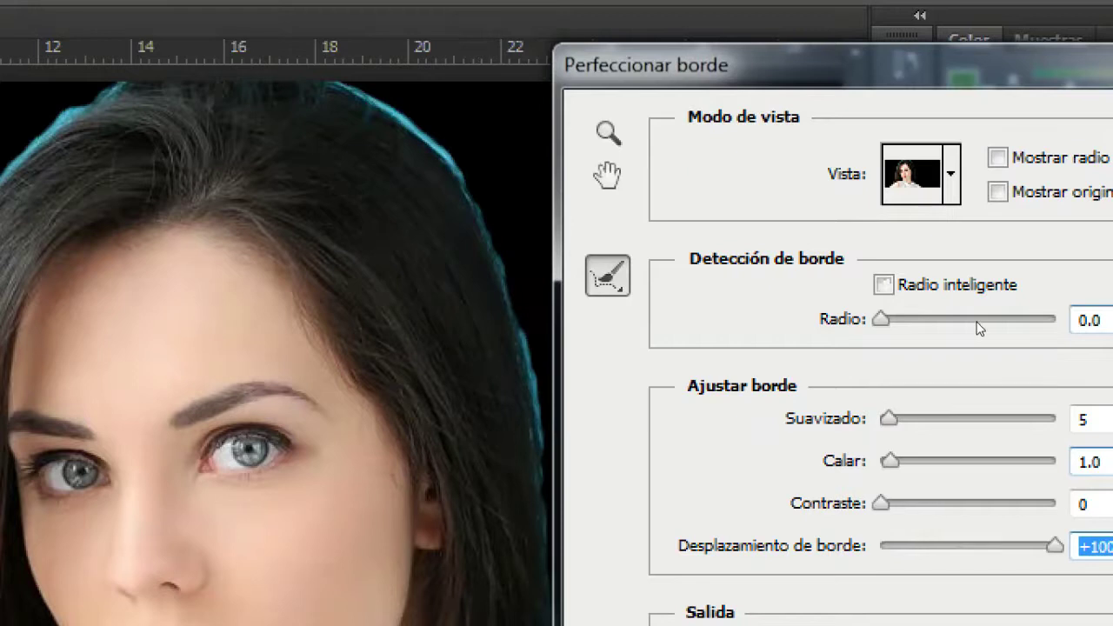
{"action": "left_click_drag", "start_coordinate": [1055, 546], "coordinate": [950, 546]}
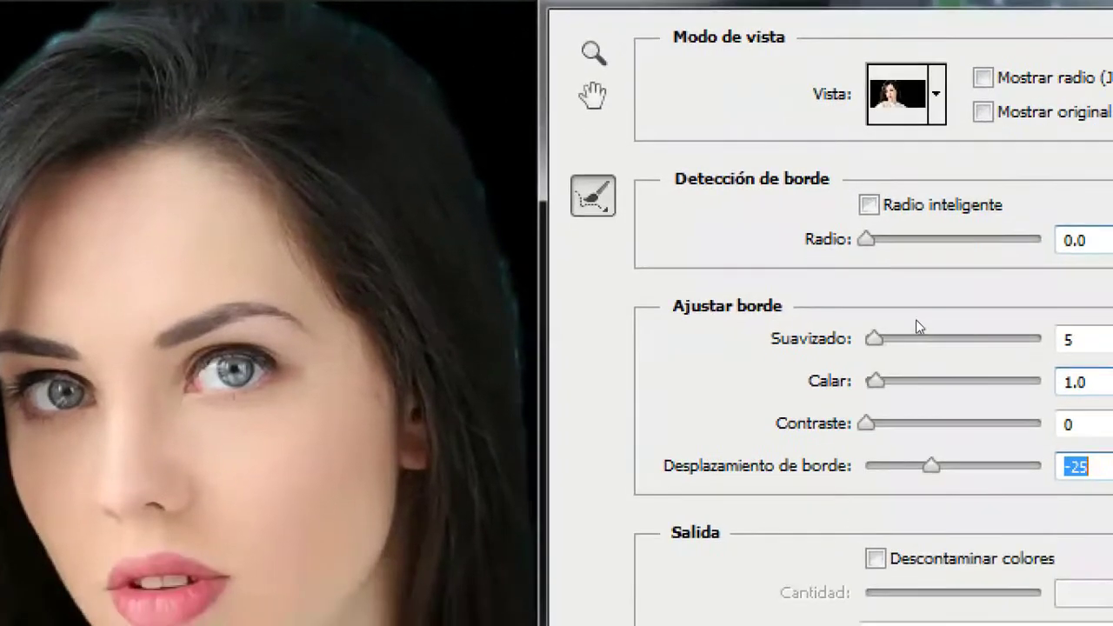
{"action": "left_click_drag", "start_coordinate": [932, 467], "coordinate": [896, 466]}
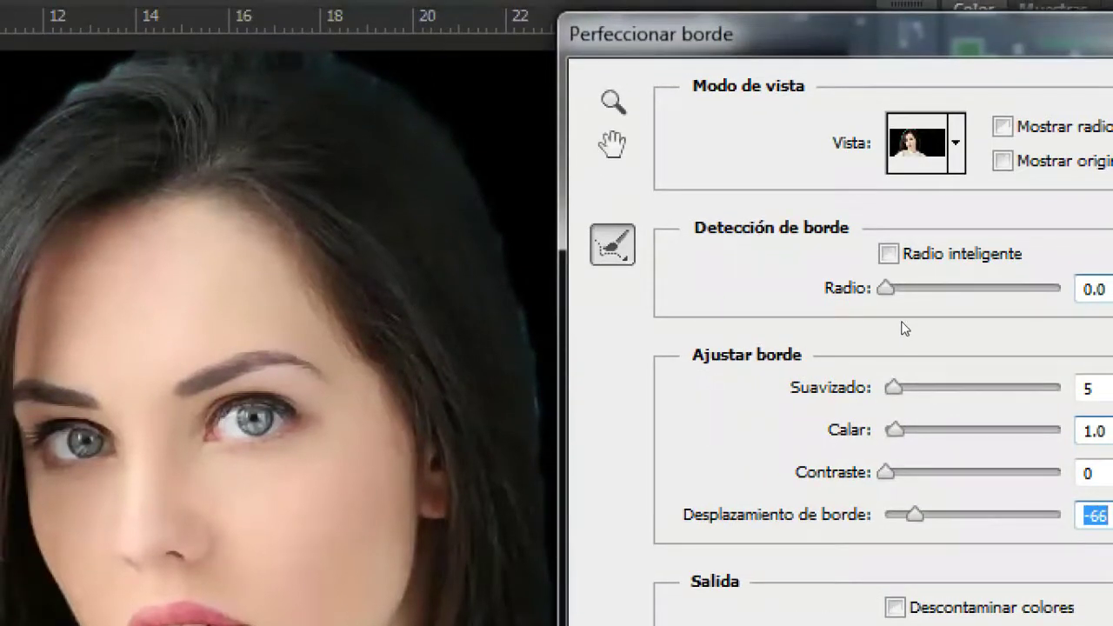
{"action": "key", "text": "shift+Down"}
{"action": "key", "text": "shift+Down"}
{"action": "key", "text": "shift+Down"}
{"action": "key", "text": "shift+Down"}
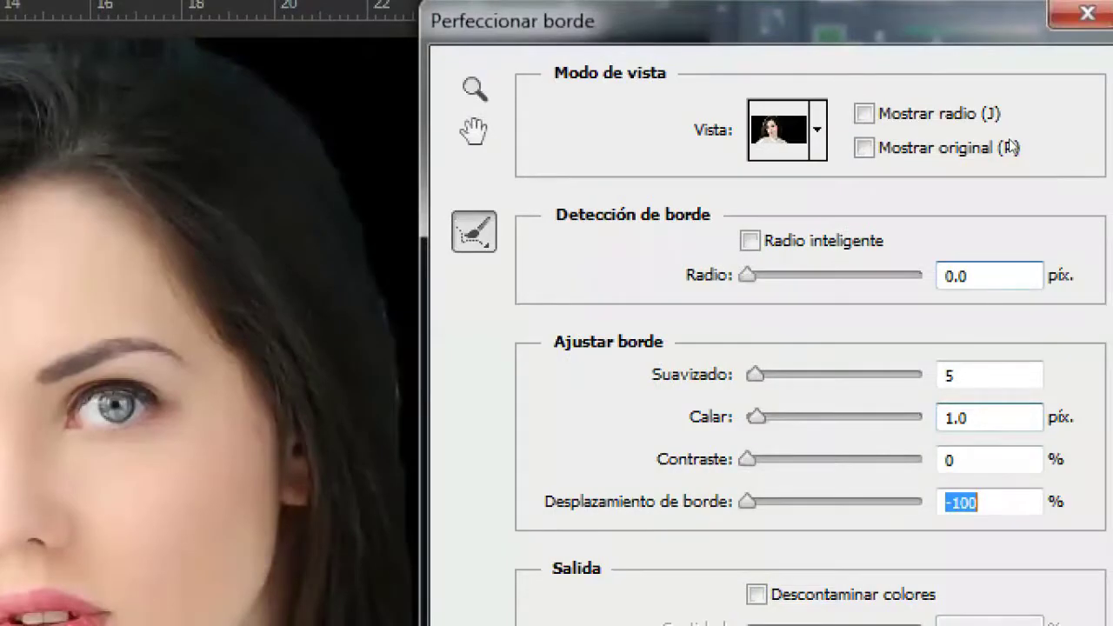
{"action": "left_click", "coordinate": [1087, 13]}
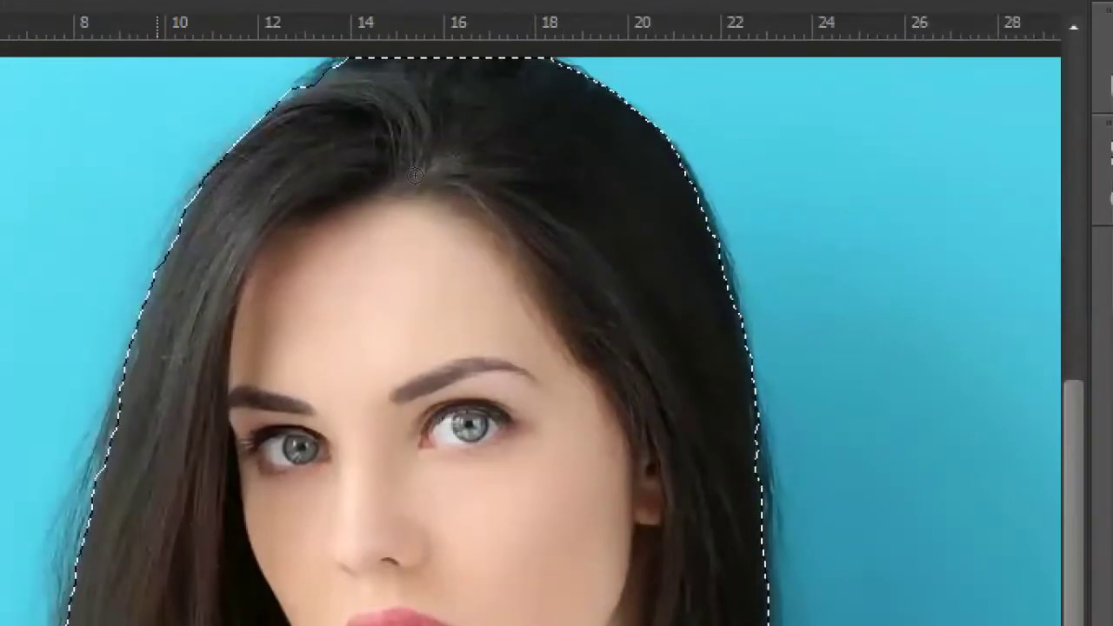
Subtract the turquoise fringe from the selection at the hair edge beside the crown, on the image's left side.
{"action": "key", "text": "ctrl+plus"}
{"action": "key", "text": "ctrl+plus"}
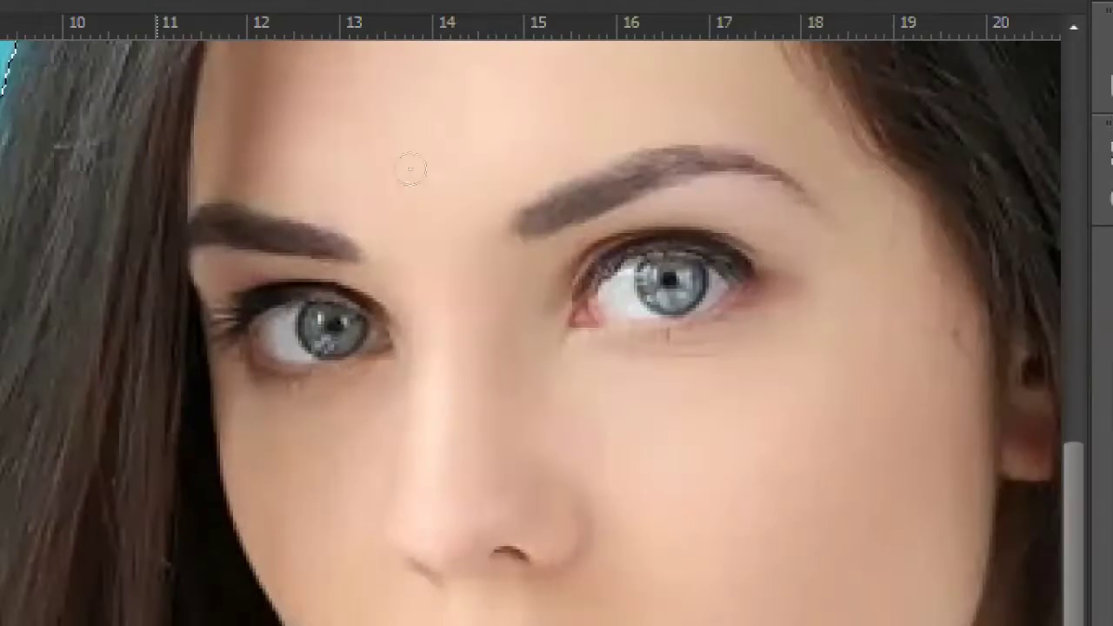
{"action": "left_click_drag", "start_coordinate": [403, 149], "coordinate": [530, 374]}
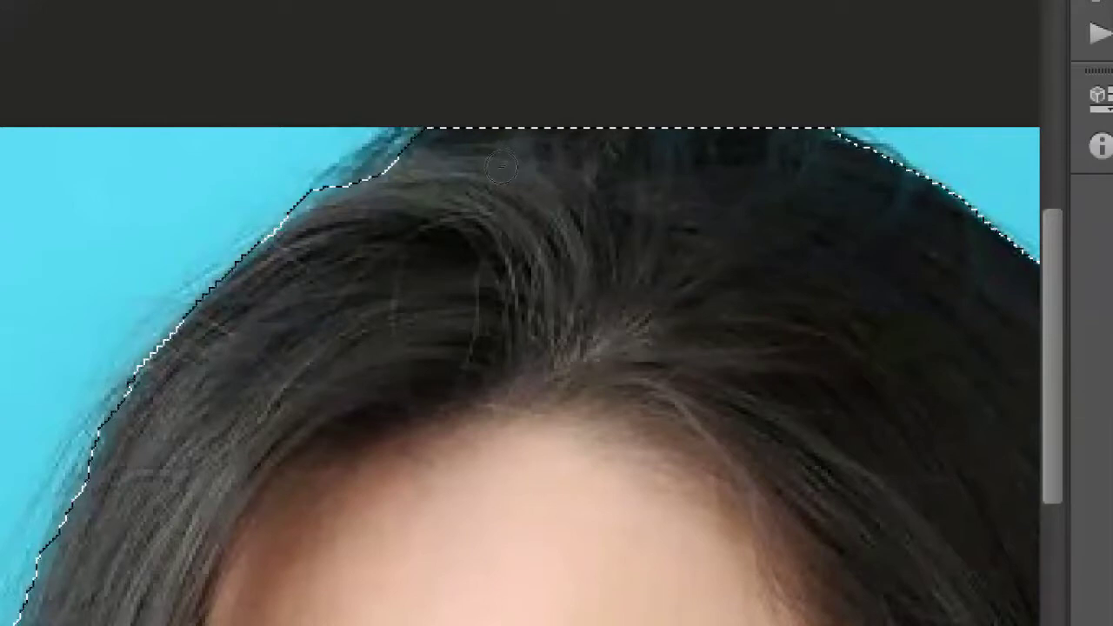
{"action": "left_click_drag", "start_coordinate": [382, 164], "coordinate": [325, 190]}
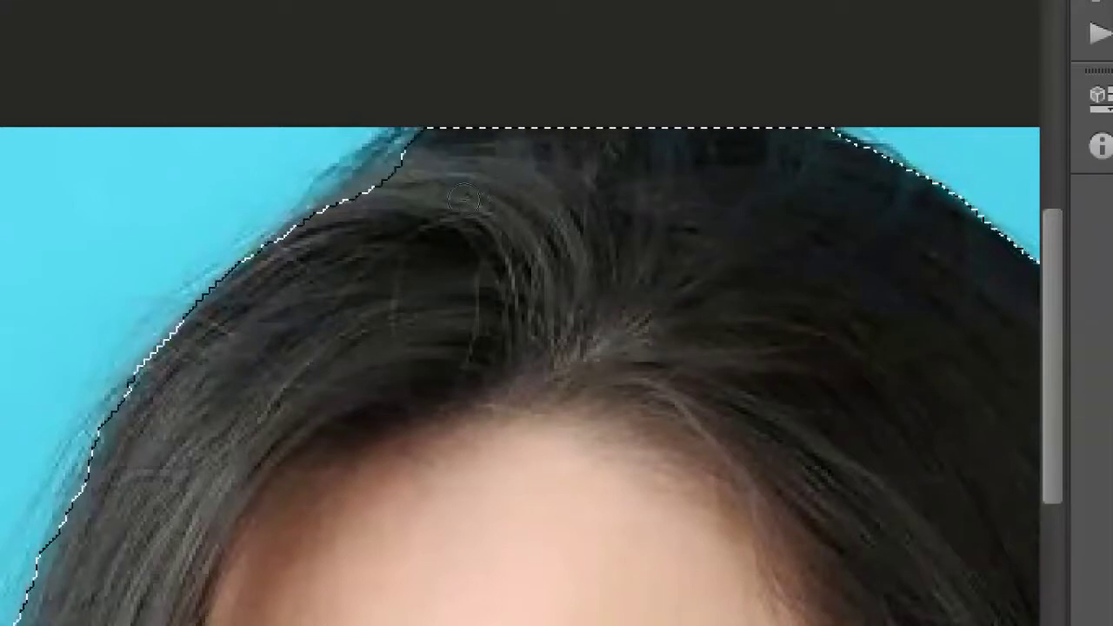
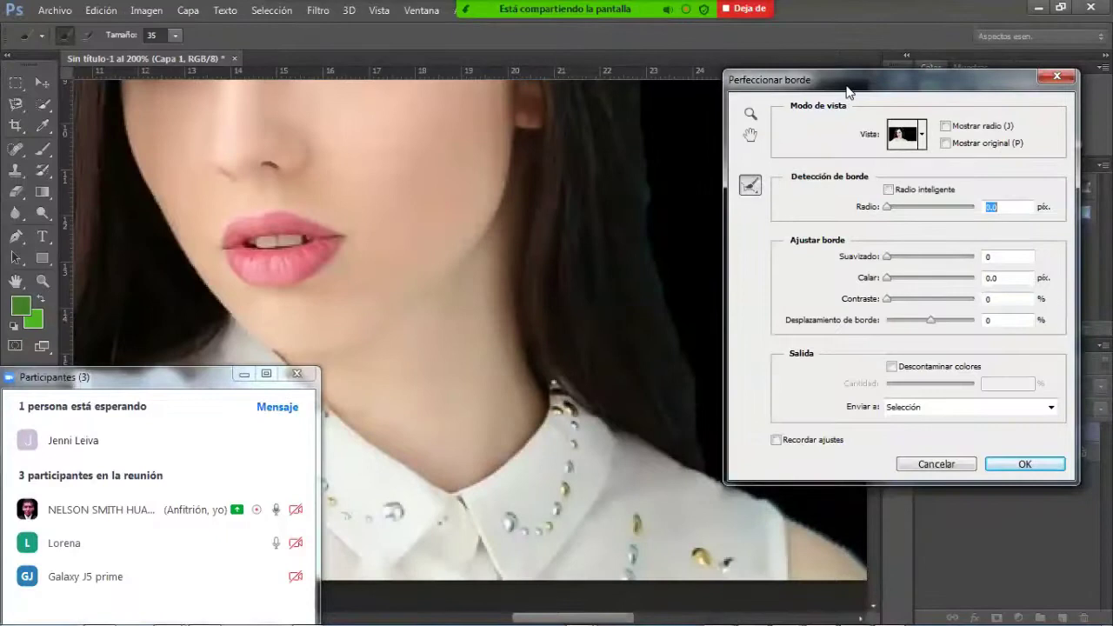
Set the smoothing to 4 and the feather to 1.2 px in Refine Edge for the woman's selection.
{"action": "left_click_drag", "start_coordinate": [551, 193], "coordinate": [563, 384]}
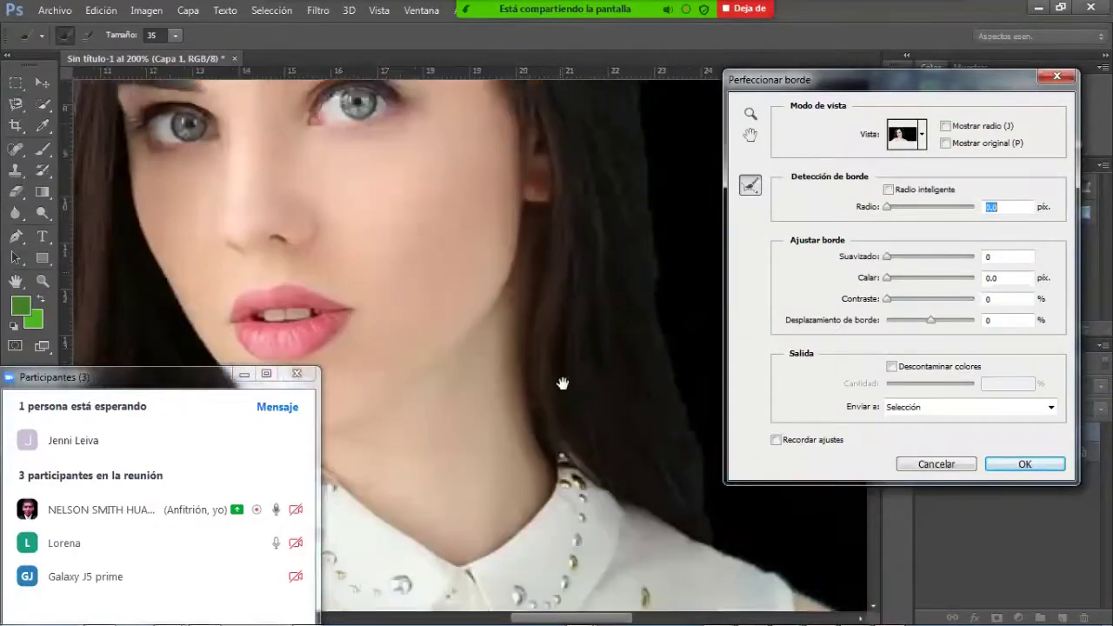
{"action": "left_click_drag", "start_coordinate": [486, 216], "coordinate": [591, 380]}
{"action": "left_click_drag", "start_coordinate": [524, 209], "coordinate": [484, 288]}
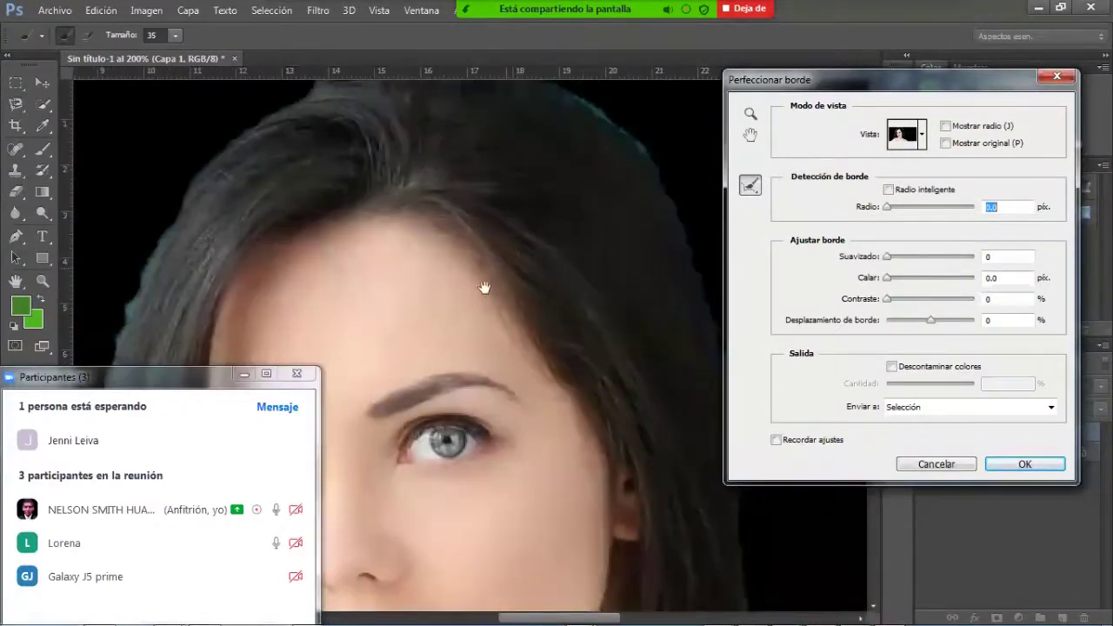
{"action": "left_click", "coordinate": [888, 259]}
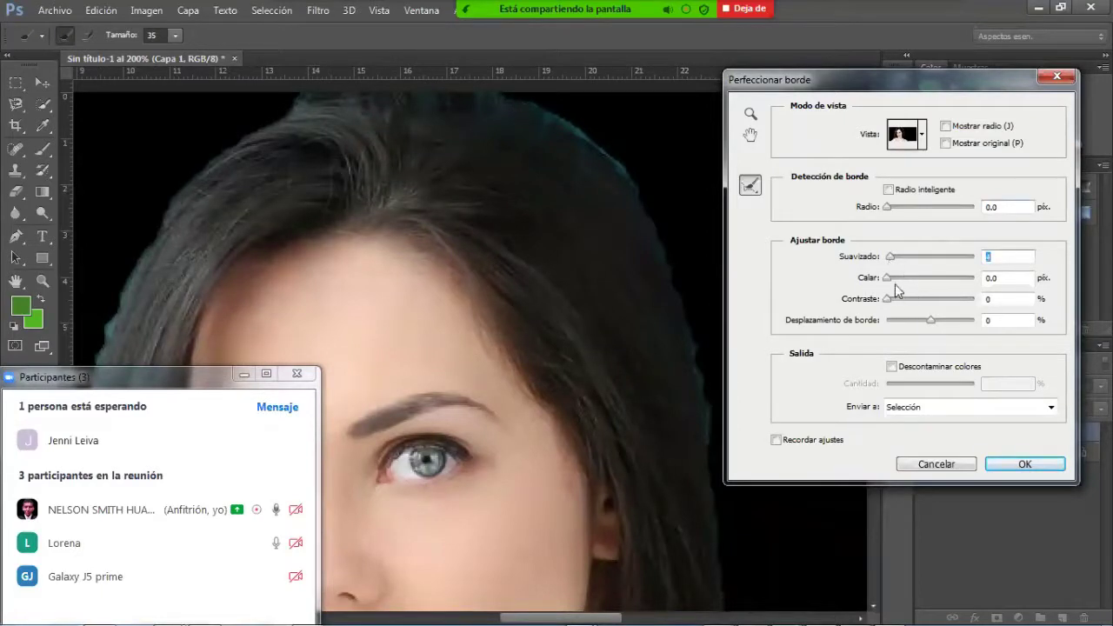
{"action": "left_click_drag", "start_coordinate": [887, 279], "coordinate": [889, 278]}
{"action": "left_click_drag", "start_coordinate": [892, 280], "coordinate": [894, 279]}
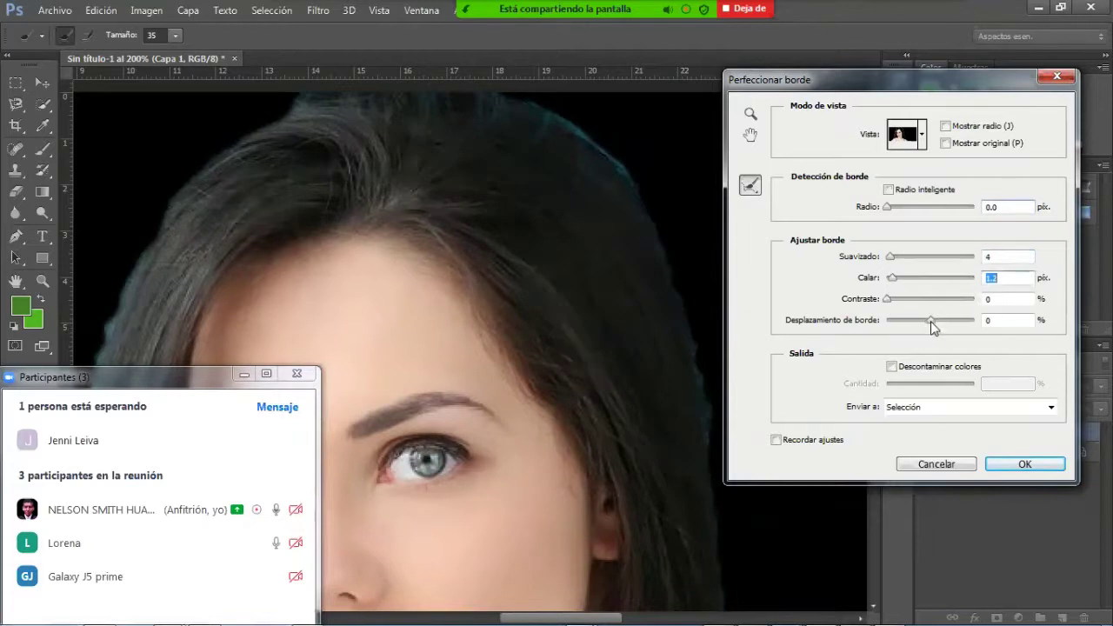
Shift the selection edge inward to -100% and apply the Refine Edge settings.
{"action": "left_click_drag", "start_coordinate": [933, 324], "coordinate": [928, 324]}
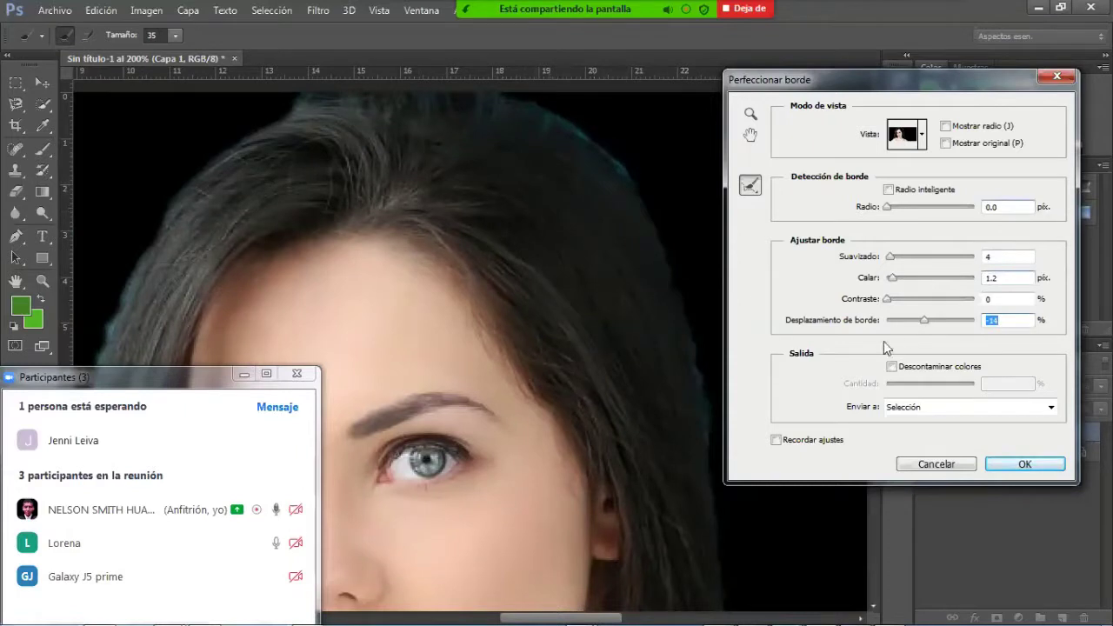
{"action": "left_click_drag", "start_coordinate": [926, 328], "coordinate": [903, 326]}
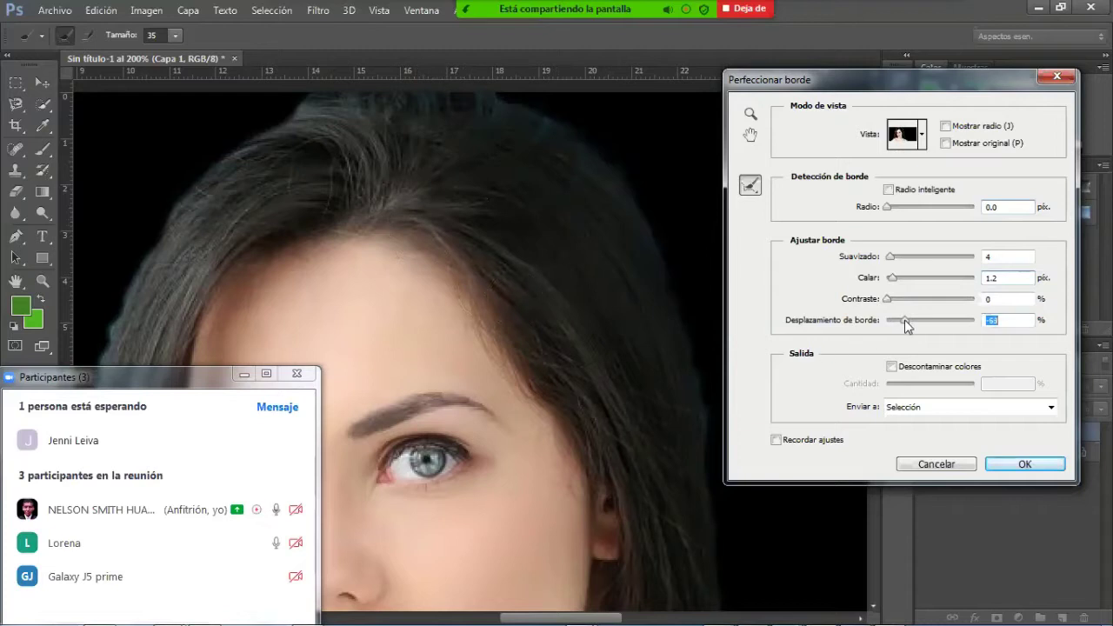
{"action": "left_click_drag", "start_coordinate": [905, 323], "coordinate": [885, 327]}
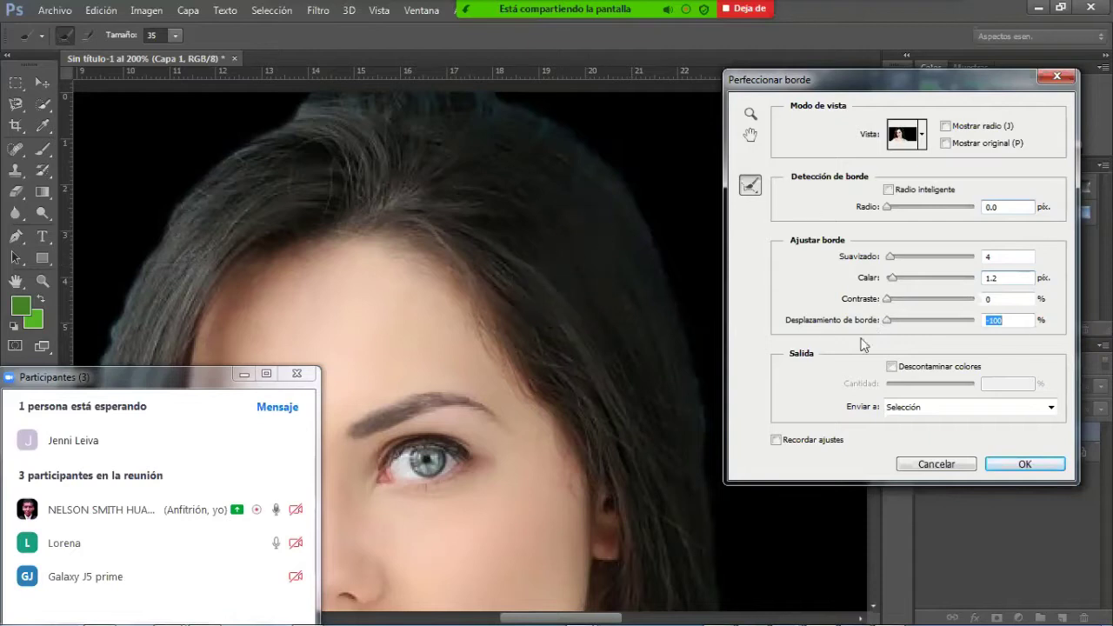
{"action": "left_click", "coordinate": [1026, 466]}
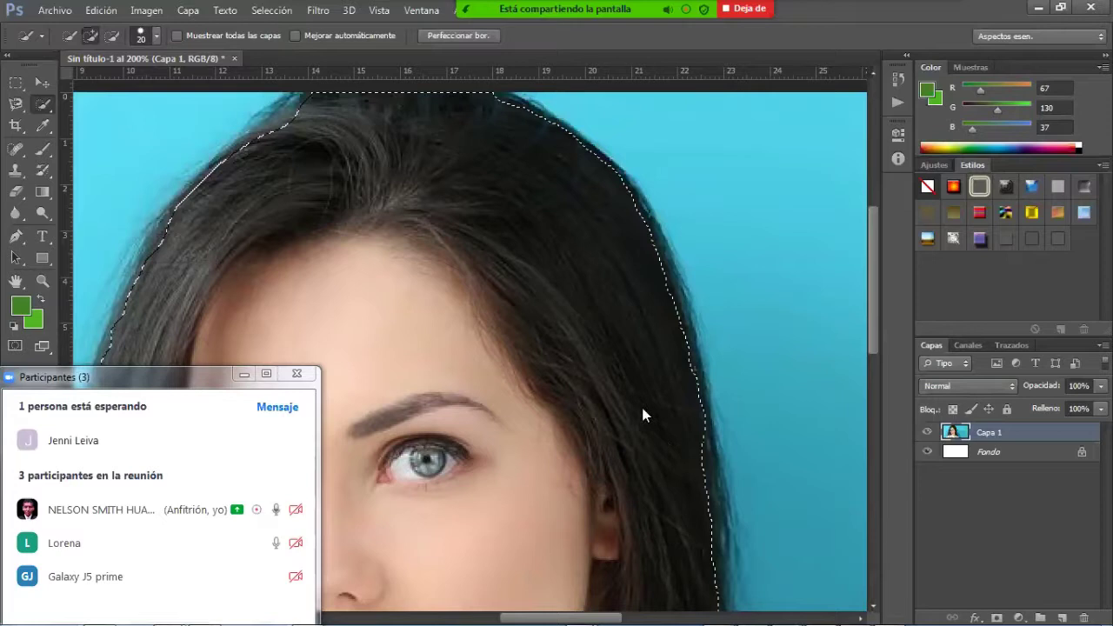
Copy the selected woman to a new layer, and remove the extra empty layer and the stray selection.
{"action": "key", "text": "ctrl+j"}
{"action": "key", "text": "ctrl+shift+alt+n"}
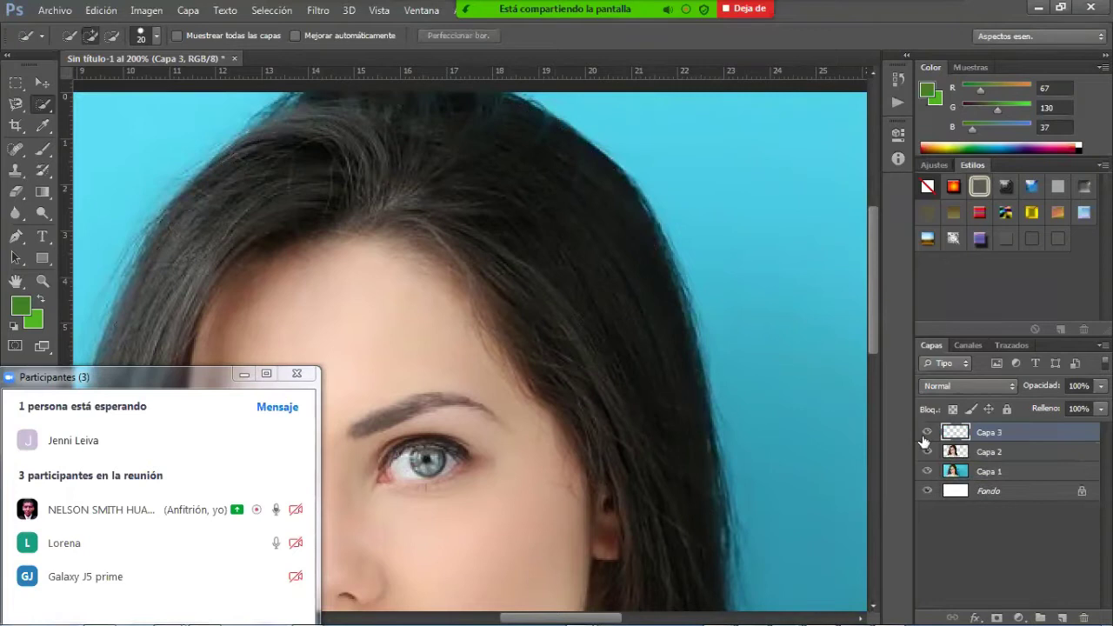
{"action": "key", "text": "ctrl+z"}
{"action": "key", "text": "ctrl+shift+d"}
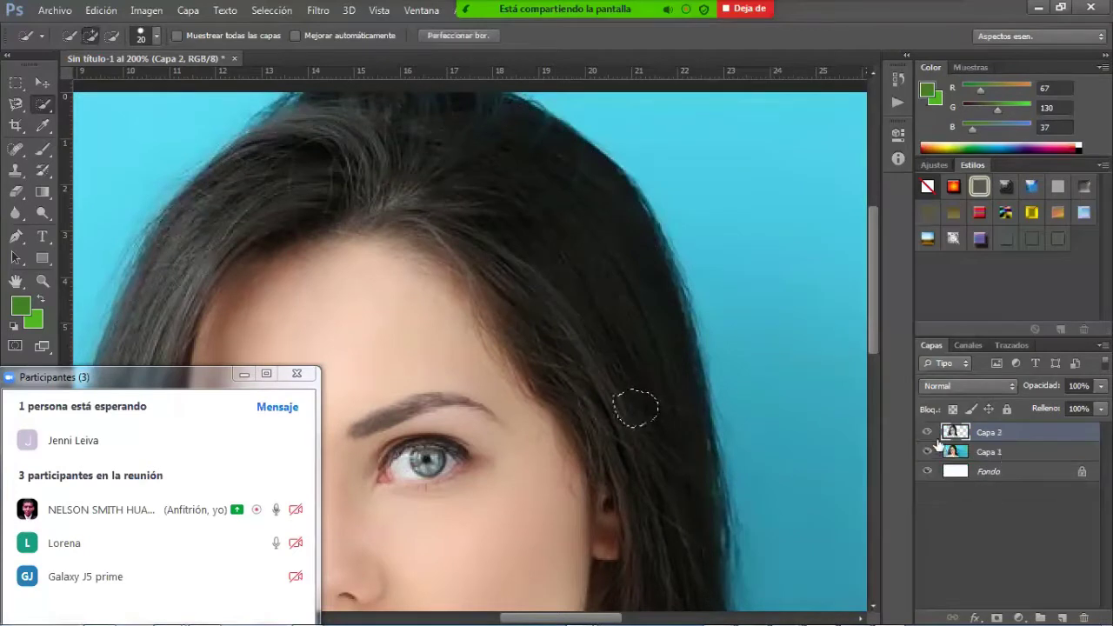
{"action": "key", "text": "ctrl+d"}
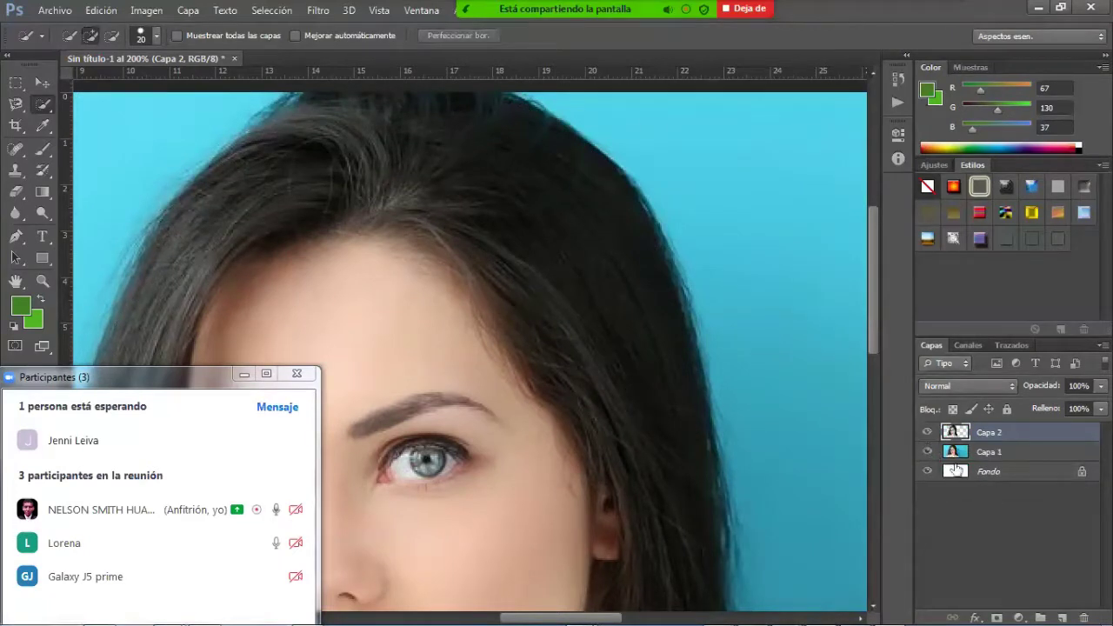
Toggle the visibility of Capa 1 to compare the cutout's hair edge with the original, and undo back to the woman's selection.
{"action": "left_click", "coordinate": [927, 453]}
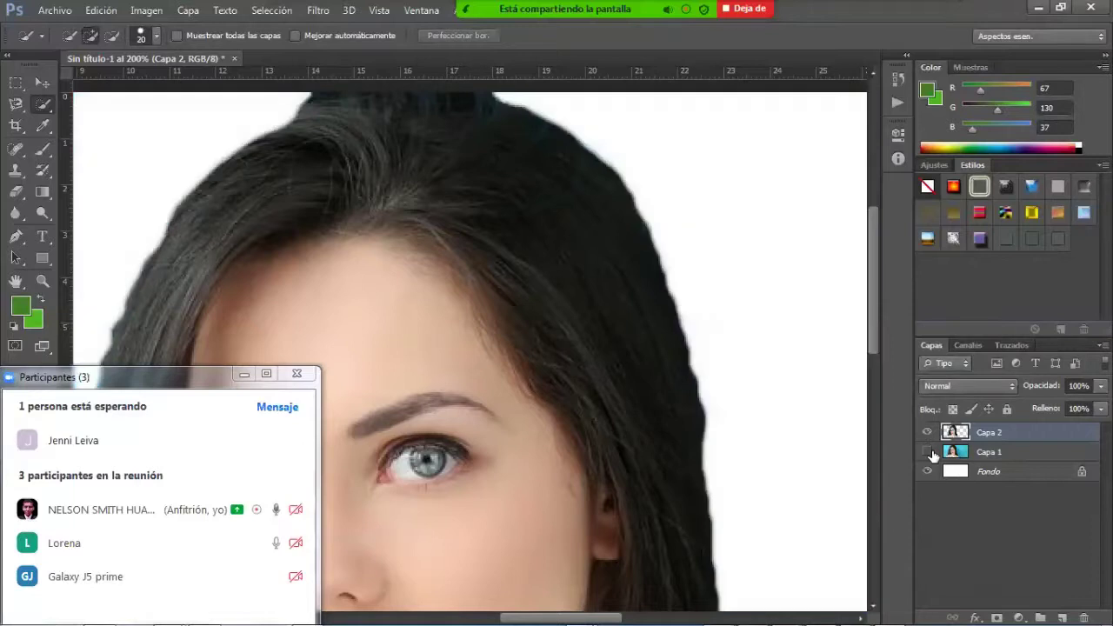
{"action": "left_click", "coordinate": [931, 454]}
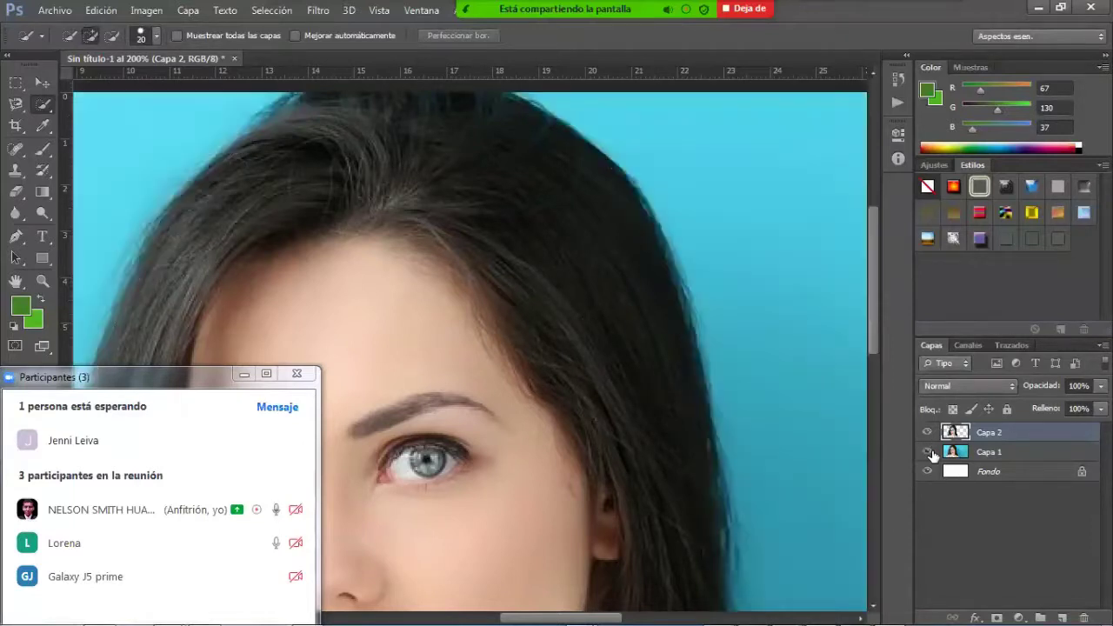
{"action": "left_click", "coordinate": [931, 454]}
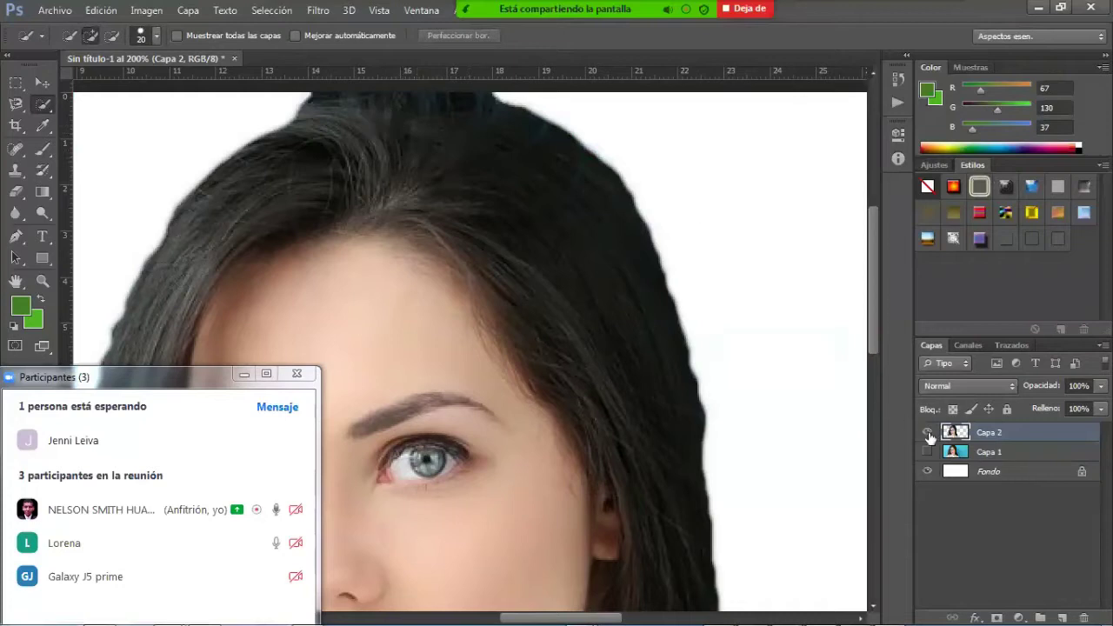
{"action": "left_click", "coordinate": [636, 408]}
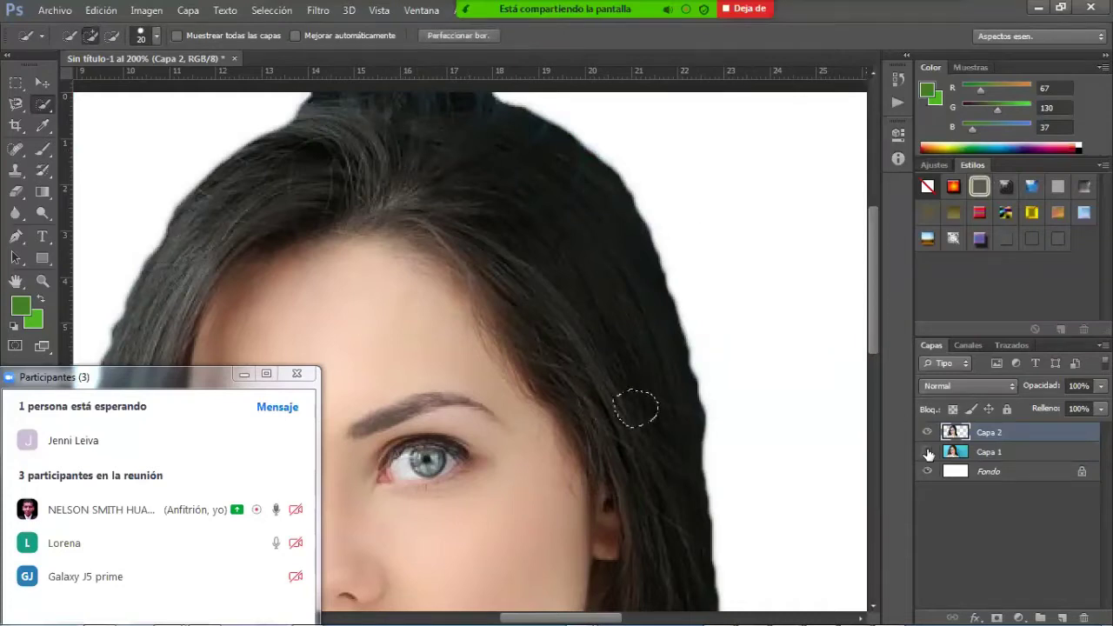
{"action": "key", "text": "ctrl+d"}
{"action": "key", "text": "ctrl+z"}
{"action": "key", "text": "ctrl+d"}
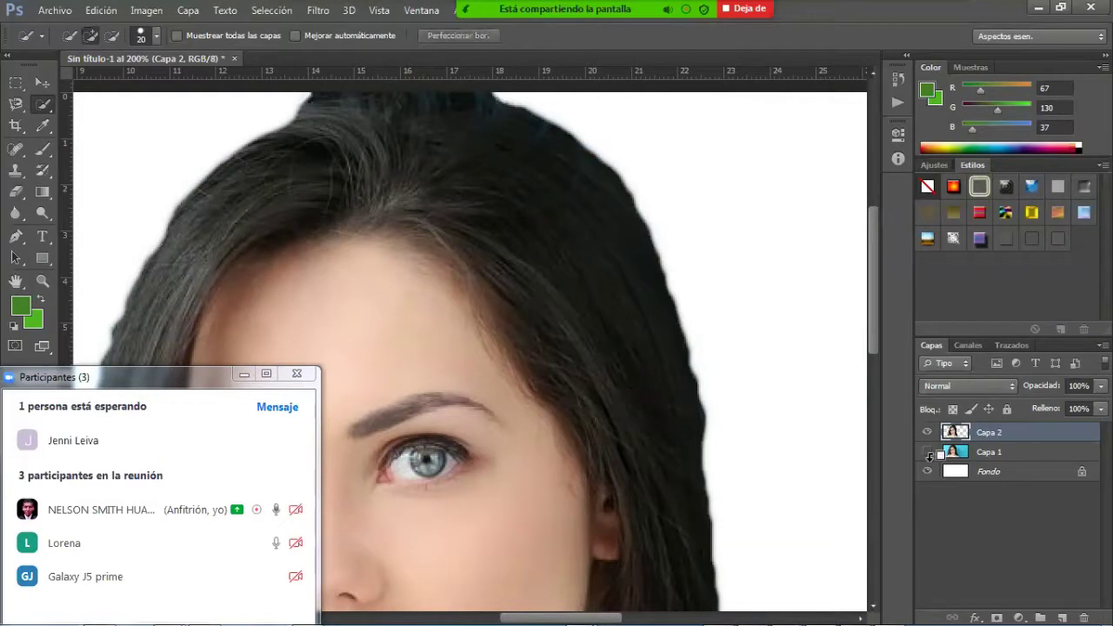
{"action": "left_click", "coordinate": [927, 452]}
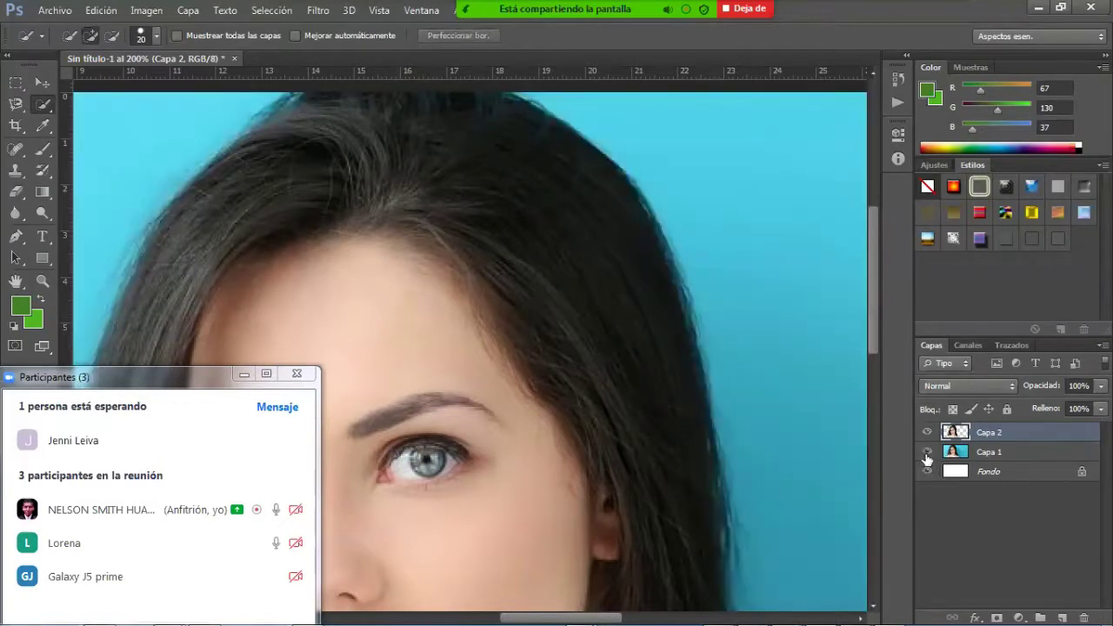
{"action": "key", "text": "ctrl+alt+z"}
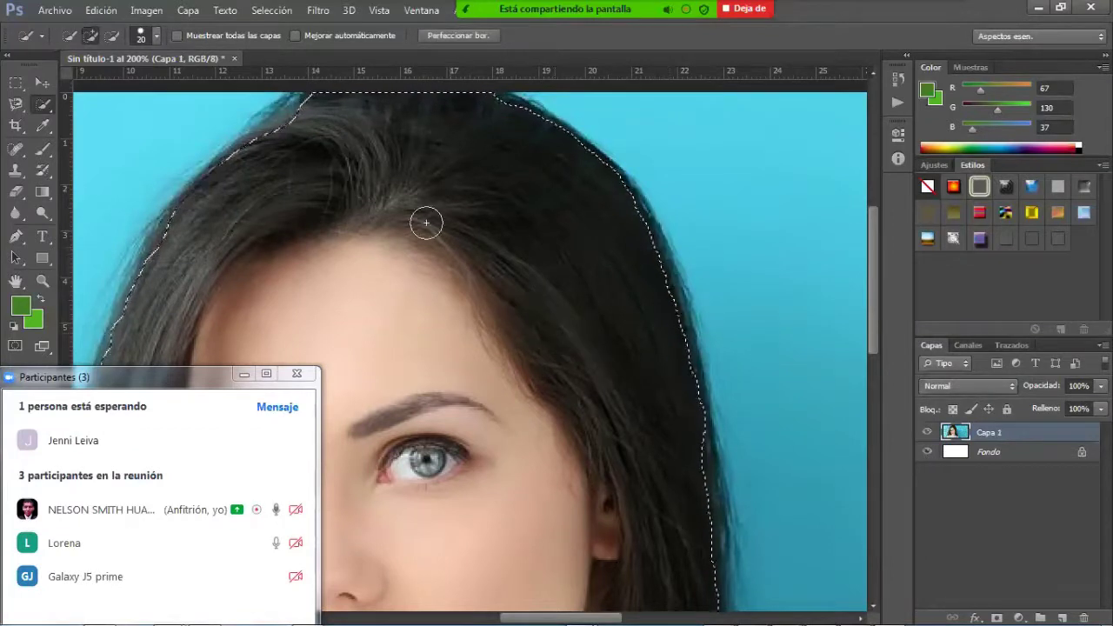
Subtract the fringe beside the crown along the image's upper edge and add the over-trimmed hair back to the selection.
{"action": "mouse_move", "coordinate": [342, 117]}
{"action": "left_mouse_down", "text": "alt"}
{"action": "mouse_move", "coordinate": [316, 89]}
{"action": "mouse_move", "coordinate": [463, 78]}
{"action": "left_mouse_up", "text": "alt"}
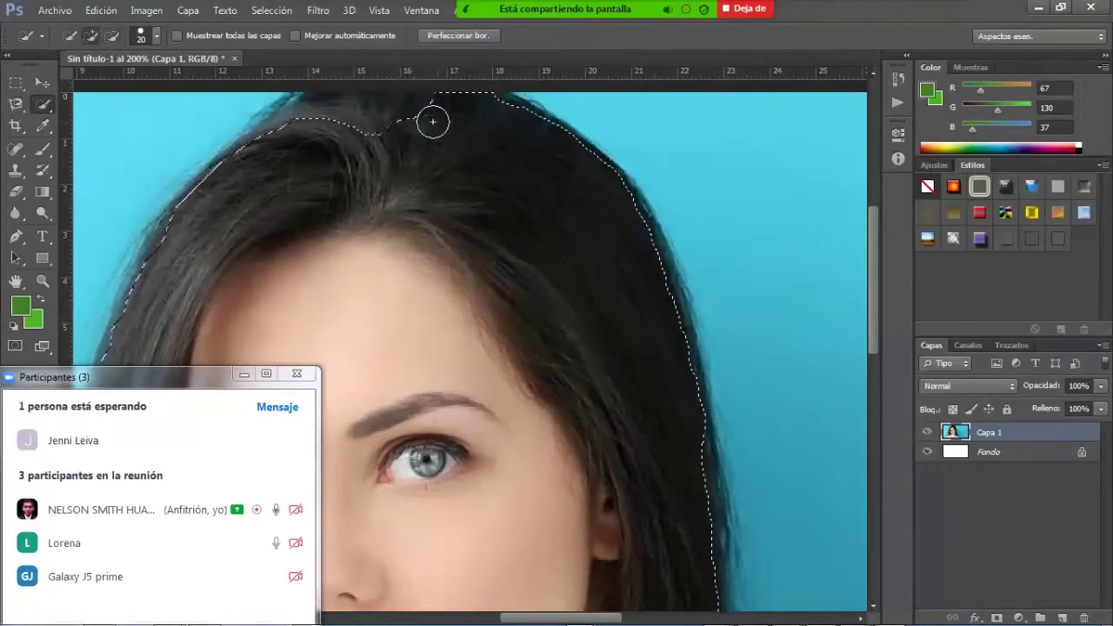
{"action": "mouse_move", "coordinate": [417, 123]}
{"action": "left_mouse_down"}
{"action": "mouse_move", "coordinate": [320, 128]}
{"action": "mouse_move", "coordinate": [426, 112]}
{"action": "mouse_move", "coordinate": [396, 120]}
{"action": "mouse_move", "coordinate": [471, 119]}
{"action": "mouse_move", "coordinate": [495, 134]}
{"action": "mouse_move", "coordinate": [380, 149]}
{"action": "mouse_move", "coordinate": [357, 123]}
{"action": "left_mouse_up"}
Copy the selection to a new layer, hide Capa 1 to check the crown's edge, and undo the copy.
{"action": "key", "text": "ctrl+j"}
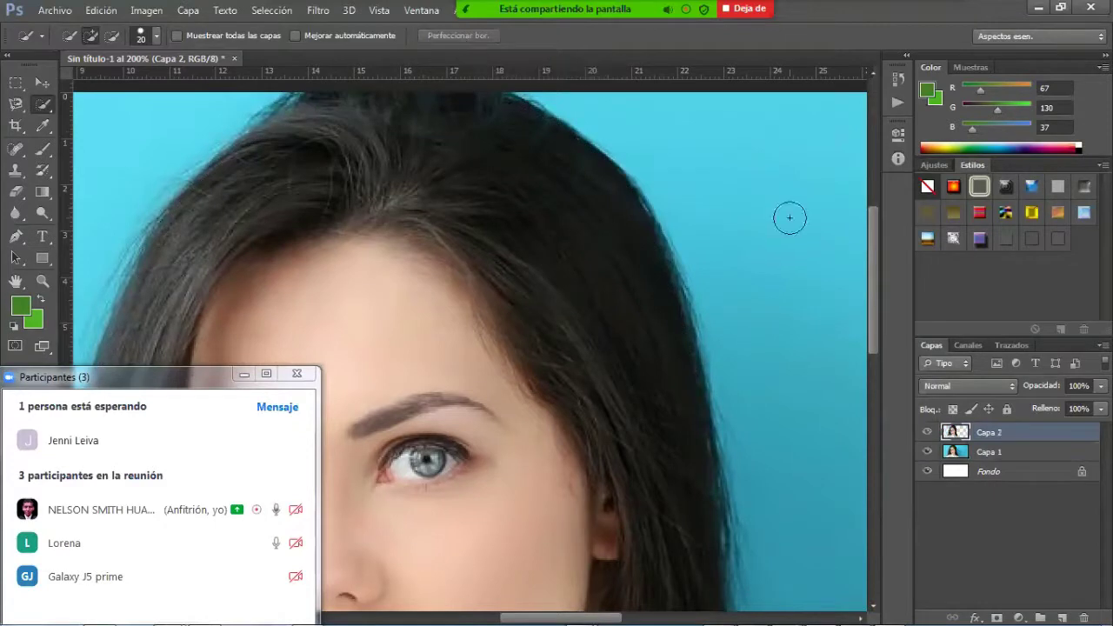
{"action": "left_click", "coordinate": [927, 452]}
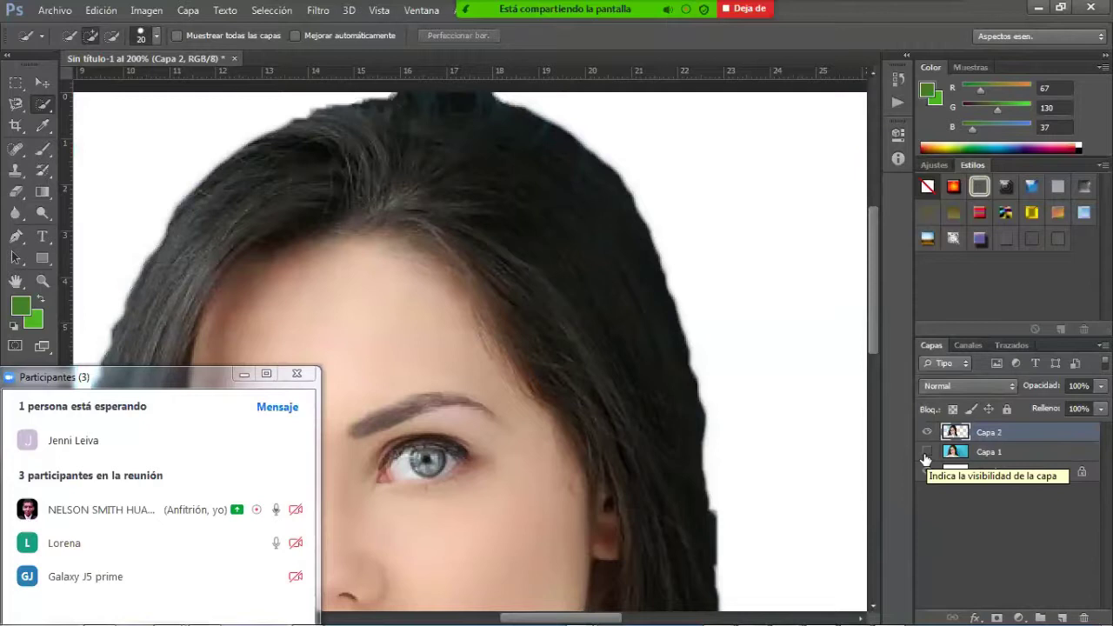
{"action": "key", "text": "ctrl+z"}
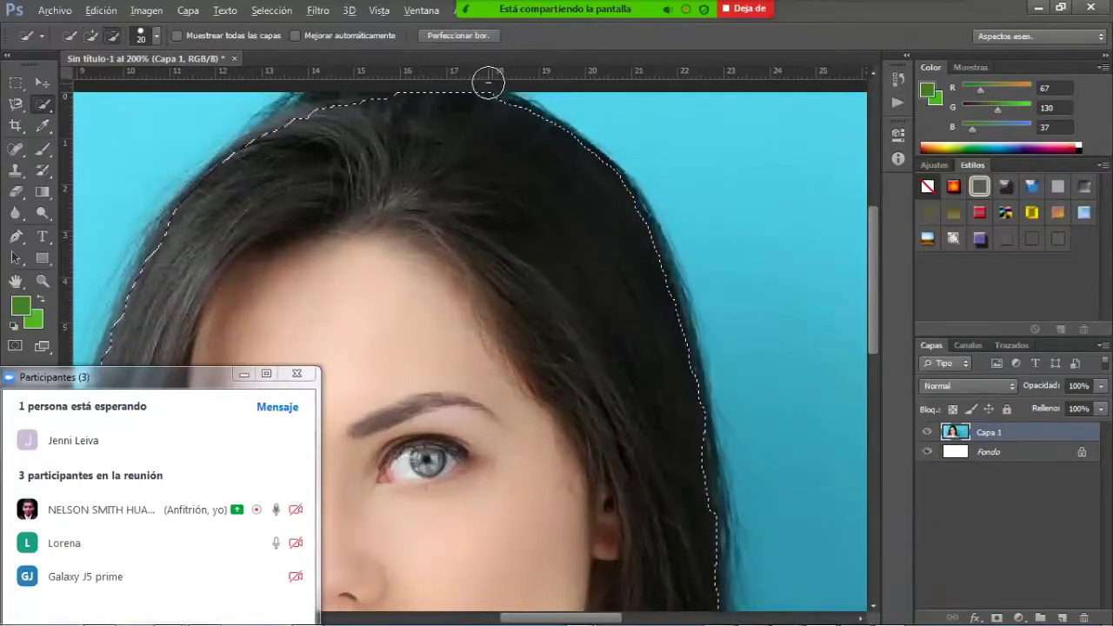
Try to trim the selection at the crown with Quick Selection, and switch to the freehand Lasso tool.
{"action": "mouse_move", "coordinate": [488, 83]}
{"action": "left_mouse_down"}
{"action": "mouse_move", "coordinate": [410, 81]}
{"action": "mouse_move", "coordinate": [470, 139]}
{"action": "mouse_move", "coordinate": [452, 122]}
{"action": "mouse_move", "coordinate": [479, 129]}
{"action": "mouse_move", "coordinate": [484, 119]}
{"action": "mouse_move", "coordinate": [443, 113]}
{"action": "mouse_move", "coordinate": [487, 114]}
{"action": "mouse_move", "coordinate": [479, 107]}
{"action": "mouse_move", "coordinate": [478, 119]}
{"action": "left_mouse_up"}
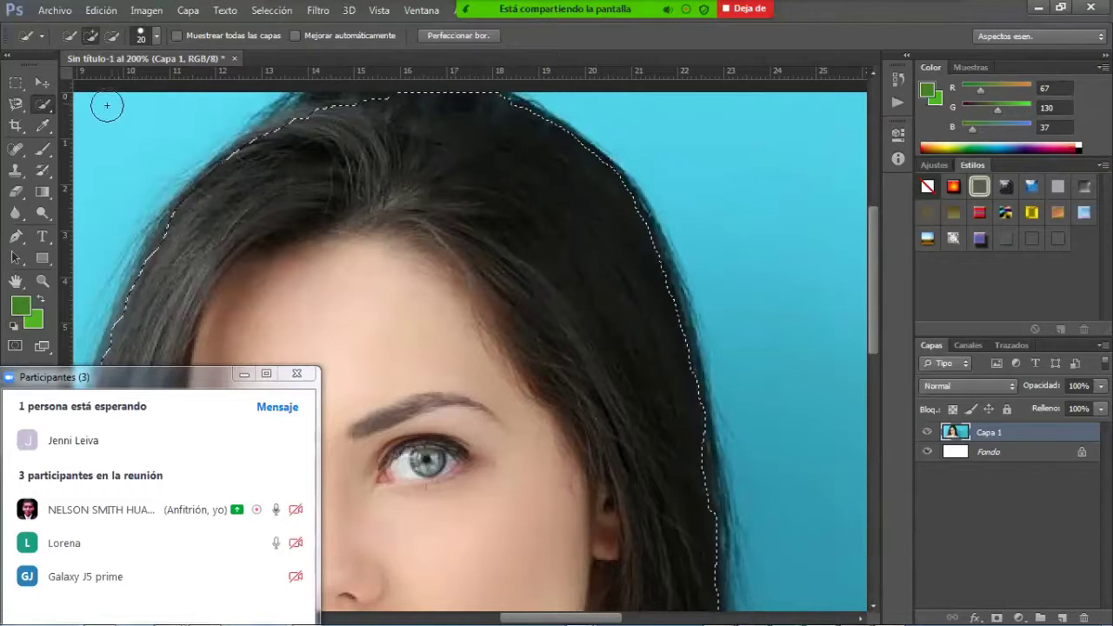
{"action": "right_click", "coordinate": [42, 103]}
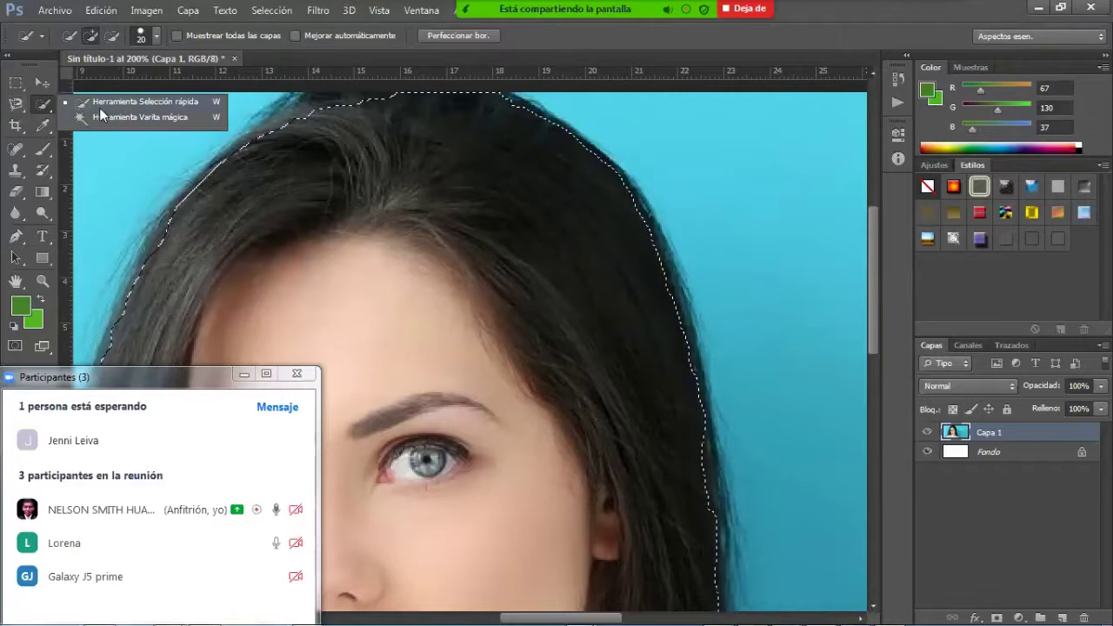
{"action": "left_click", "coordinate": [50, 105]}
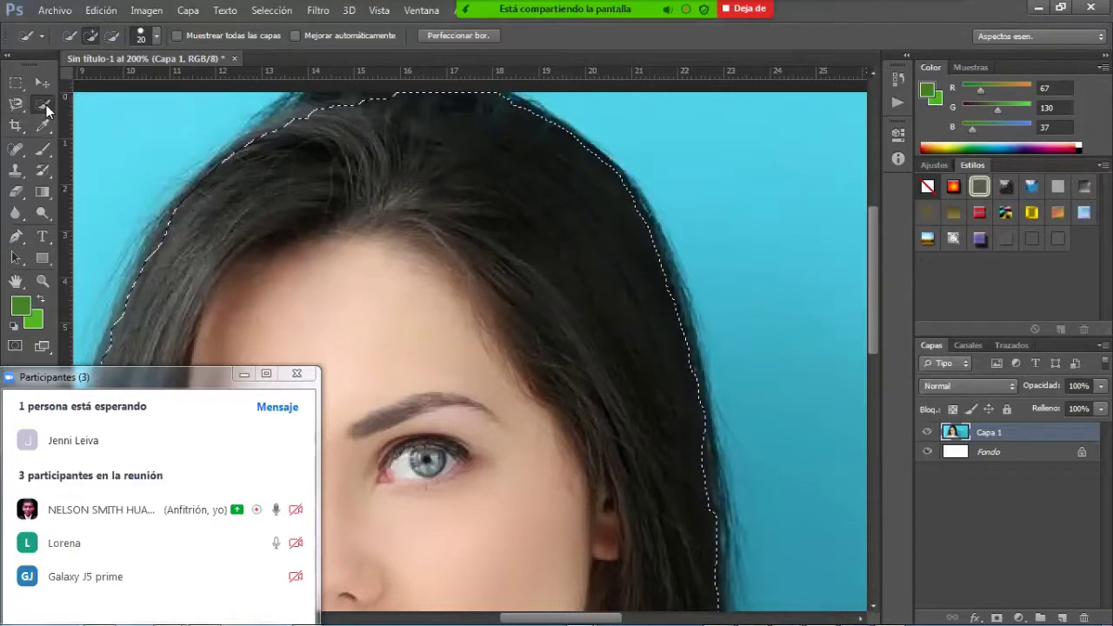
{"action": "left_click", "coordinate": [19, 109]}
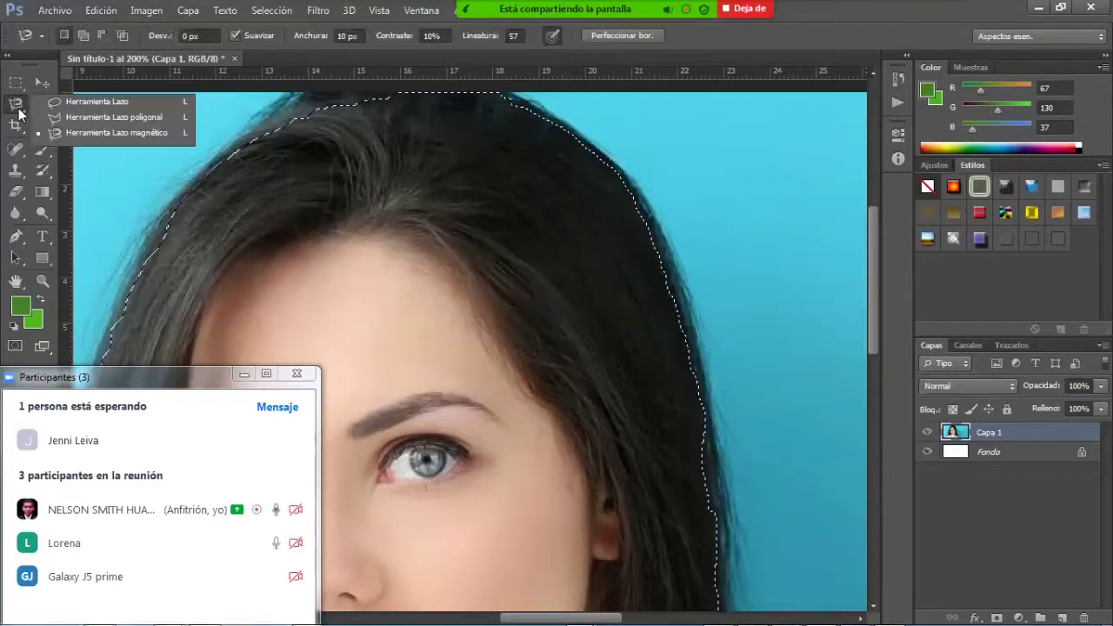
{"action": "left_click", "coordinate": [98, 103]}
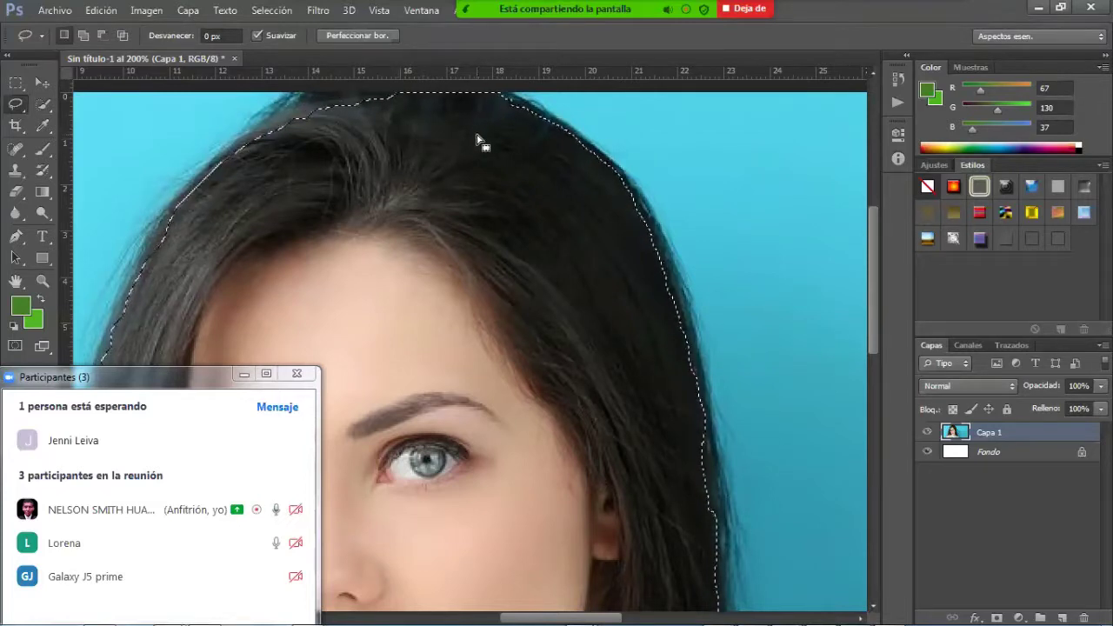
Subtract the bluish strip at the crown along the image's upper edge with the Lasso, and copy the selected woman to a new layer.
{"action": "key", "text": "alt"}
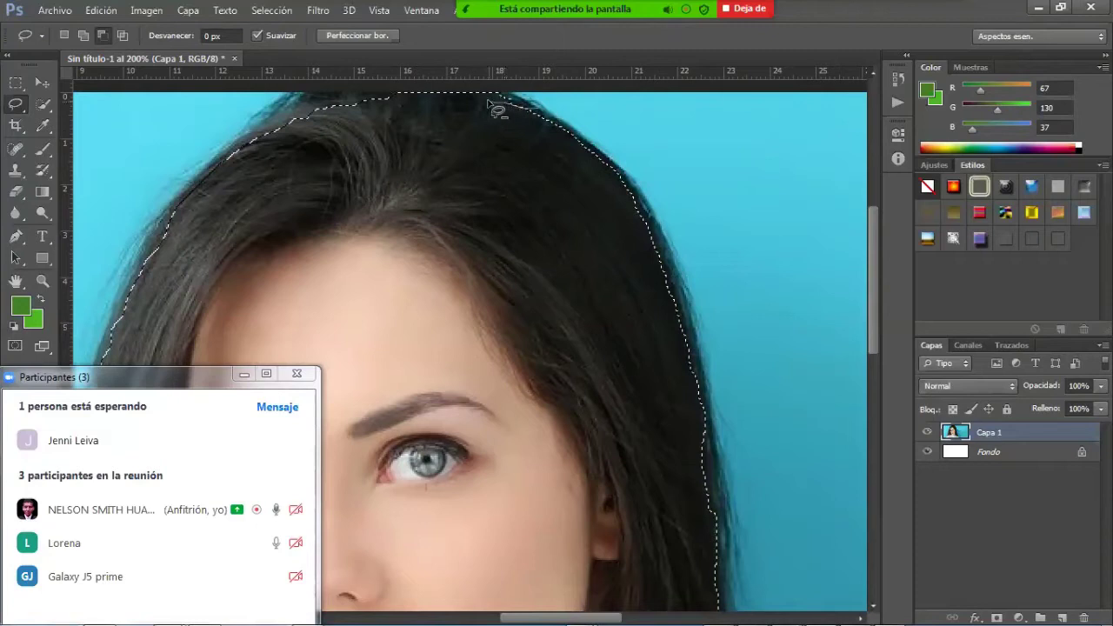
{"action": "mouse_move", "coordinate": [443, 85]}
{"action": "left_mouse_down"}
{"action": "mouse_move", "coordinate": [529, 82]}
{"action": "mouse_move", "coordinate": [552, 128]}
{"action": "left_mouse_up"}
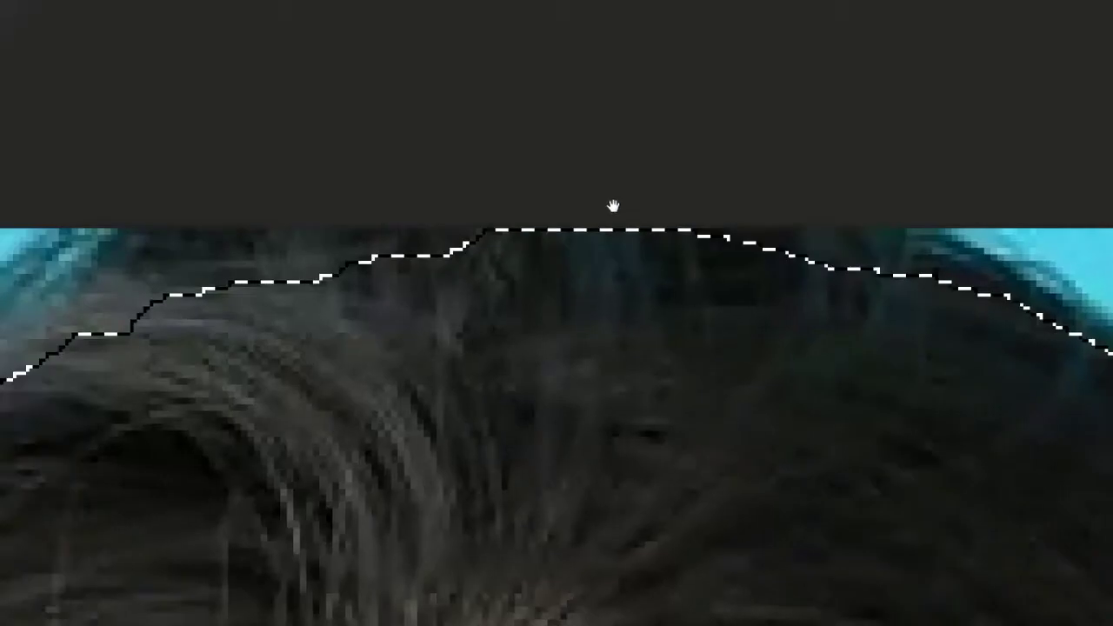
{"action": "left_click_drag", "start_coordinate": [613, 207], "coordinate": [574, 201]}
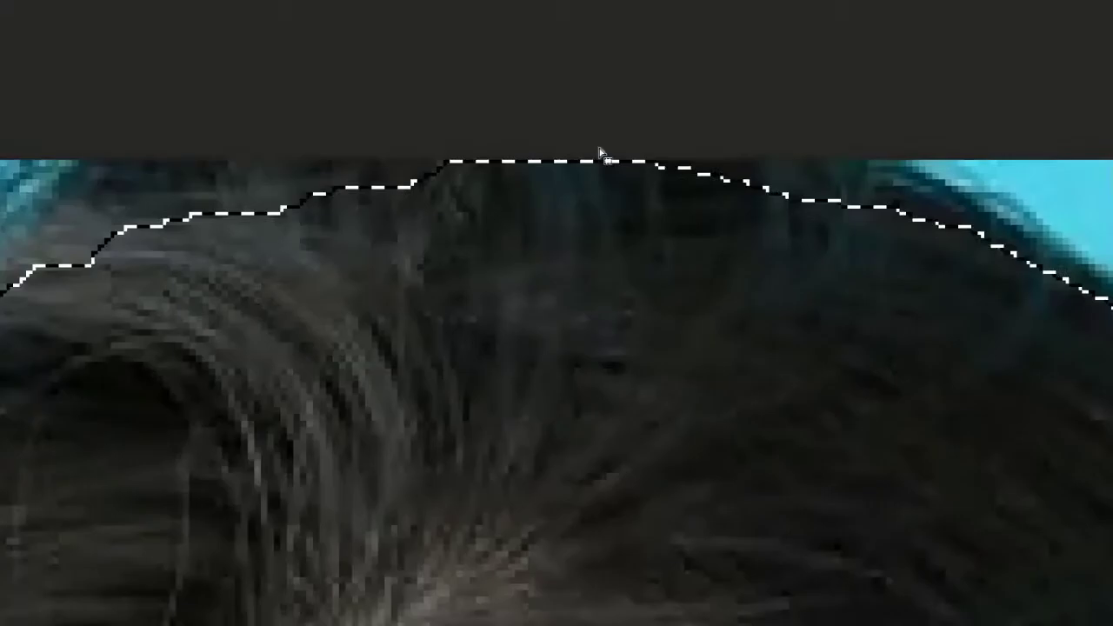
{"action": "key", "text": "ctrl"}
{"action": "key", "text": "ctrl"}
{"action": "key", "text": "ctrl"}
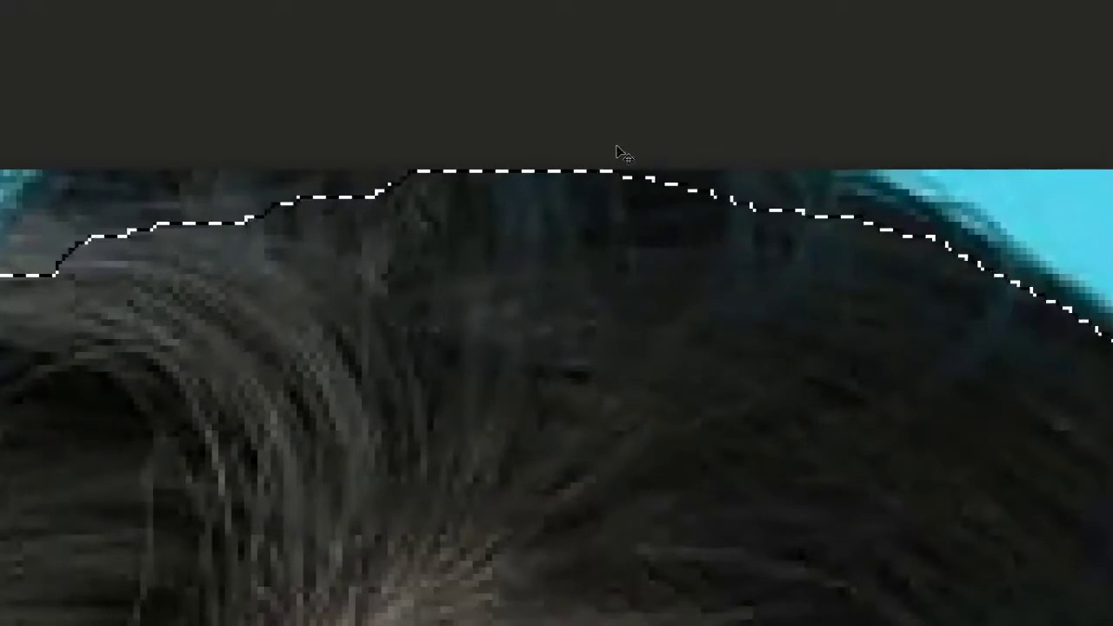
{"action": "key", "text": "ctrl"}
{"action": "key", "text": "ctrl"}
{"action": "key", "text": "ctrl"}
{"action": "key", "text": "ctrl"}
{"action": "key", "text": "ctrl"}
{"action": "key", "text": "ctrl"}
{"action": "key", "text": "ctrl"}
{"action": "key", "text": "ctrl"}
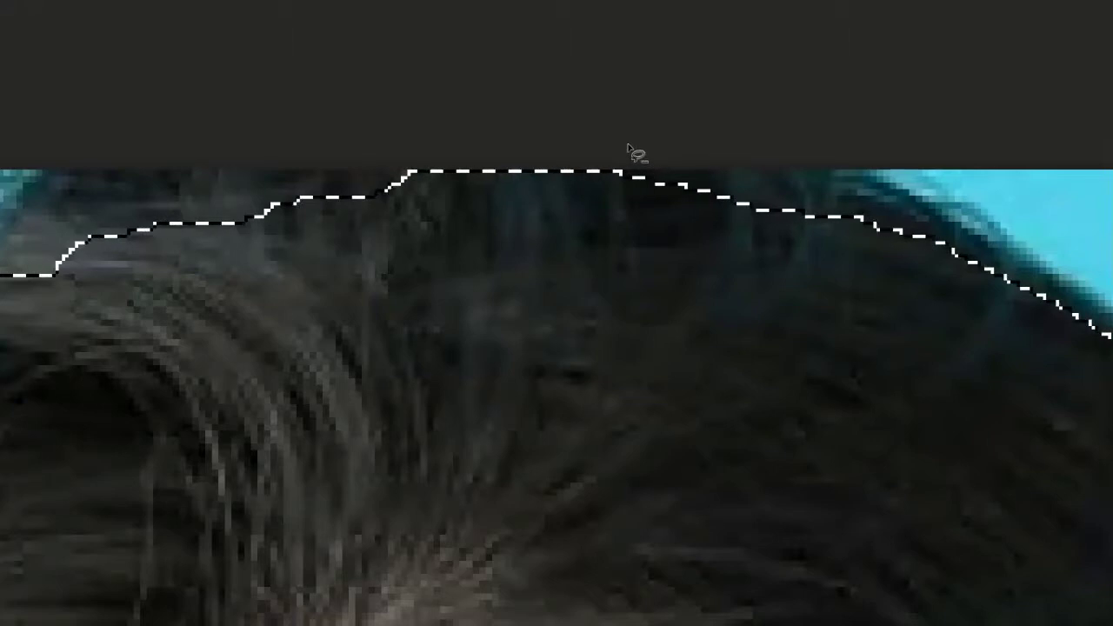
{"action": "mouse_move", "coordinate": [624, 144]}
{"action": "left_mouse_down"}
{"action": "mouse_move", "coordinate": [552, 140]}
{"action": "mouse_move", "coordinate": [525, 114]}
{"action": "mouse_move", "coordinate": [594, 106]}
{"action": "mouse_move", "coordinate": [628, 148]}
{"action": "left_mouse_up"}
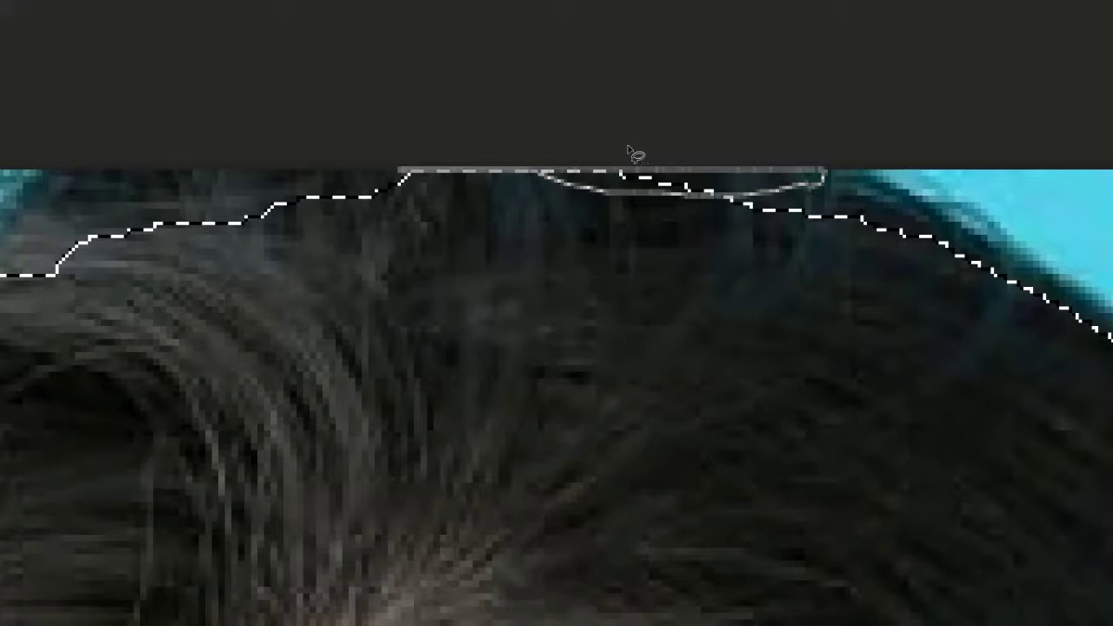
{"action": "left_click_drag", "start_coordinate": [628, 147], "coordinate": [628, 150]}
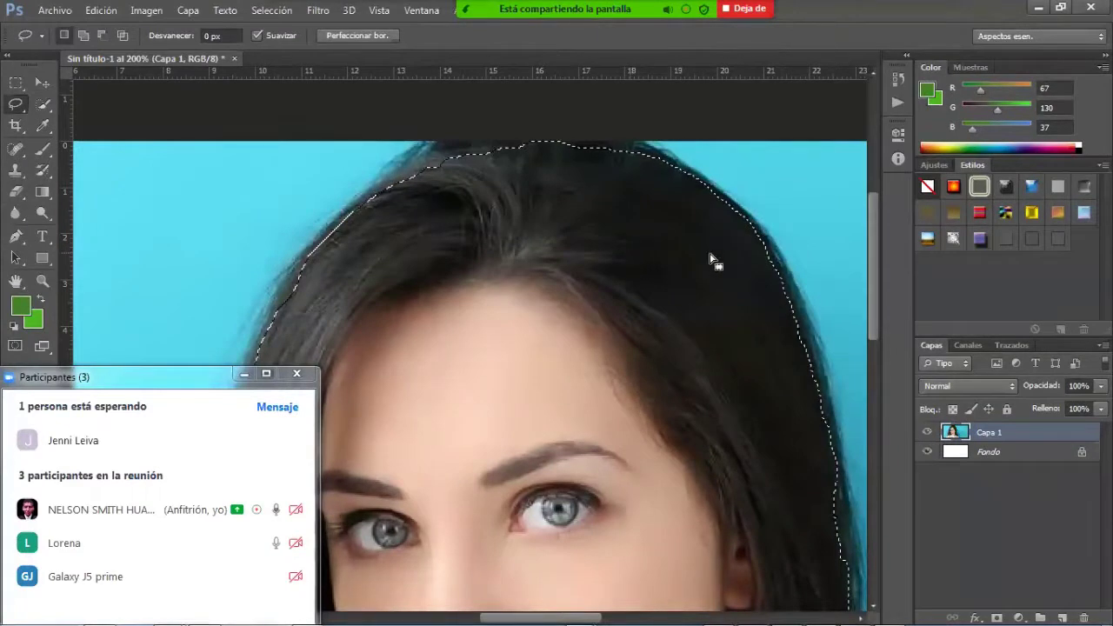
{"action": "key", "text": "ctrl+j"}
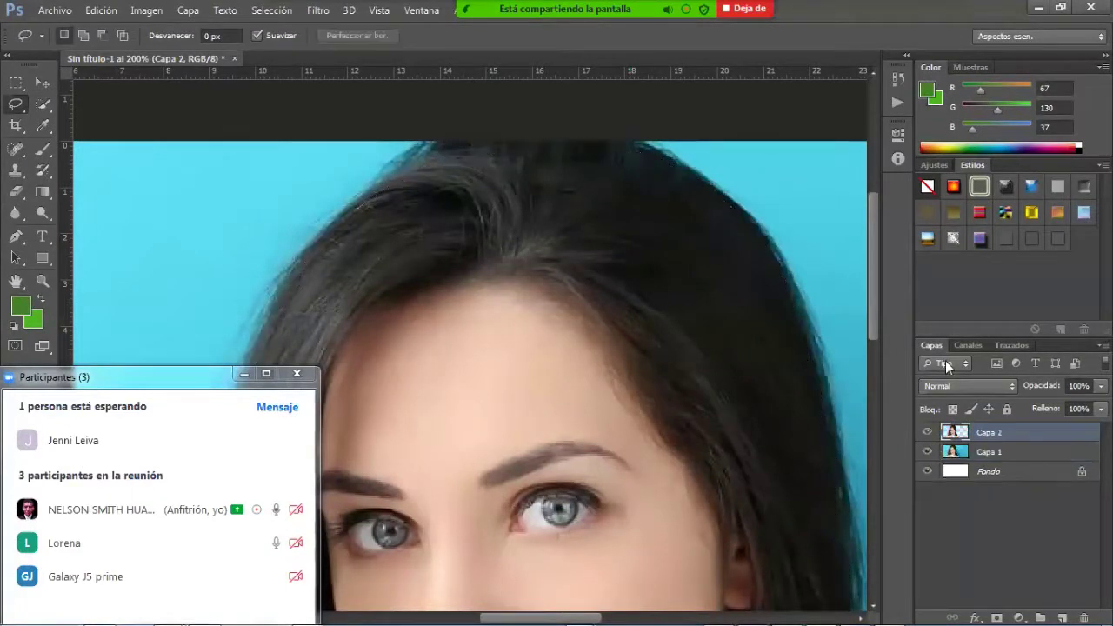
Hide Capa 1 to check the crown's edge, and undo the copy to the new layer.
{"action": "left_click", "coordinate": [928, 453]}
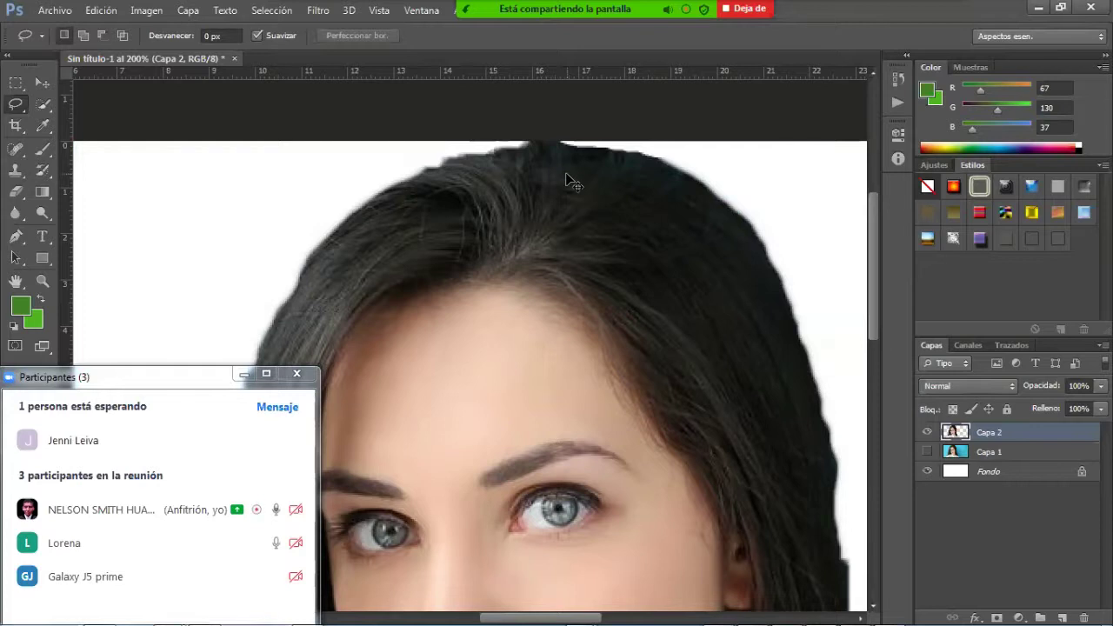
{"action": "key", "text": "ctrl+z"}
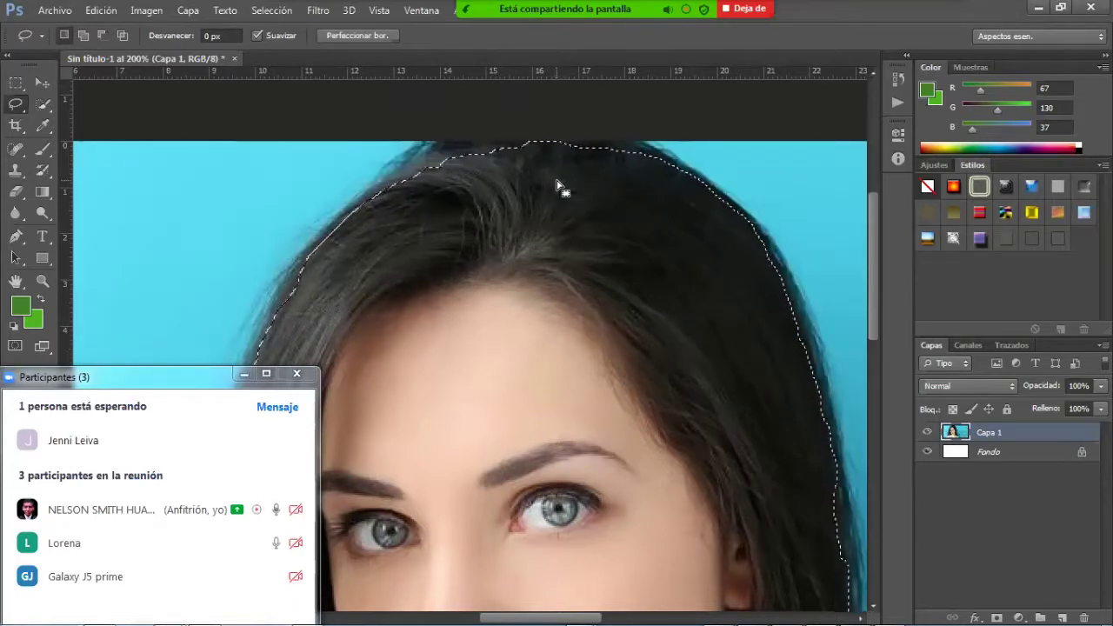
Subtract the small bump at the top of the crown from the selection with the freehand Lasso tool.
{"action": "right_click", "coordinate": [21, 105]}
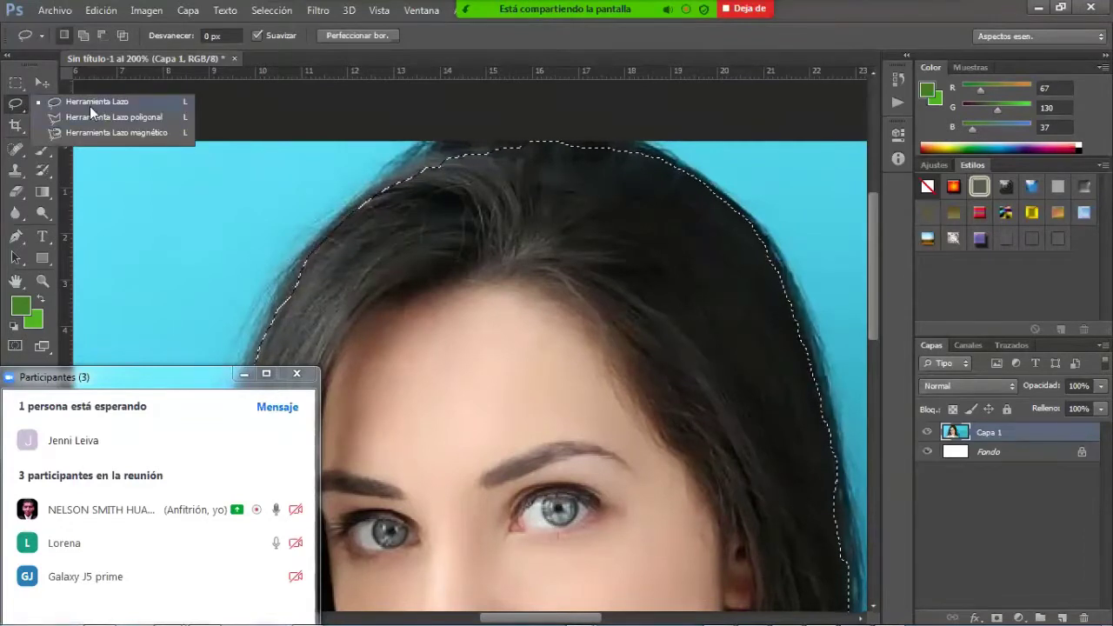
{"action": "left_click", "coordinate": [92, 106]}
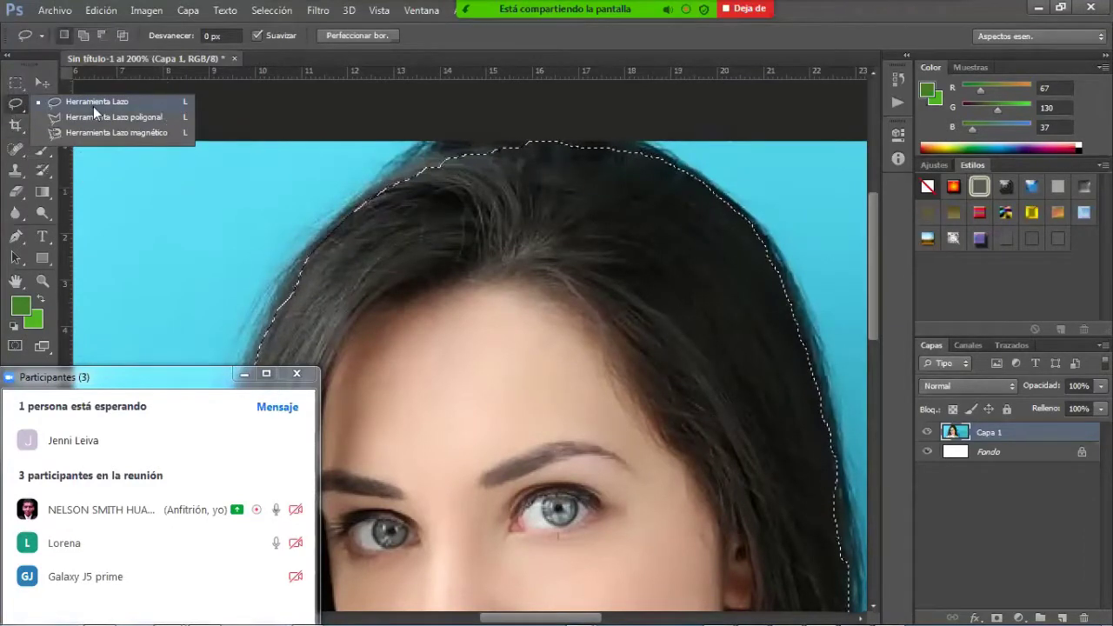
{"action": "left_click", "coordinate": [100, 120]}
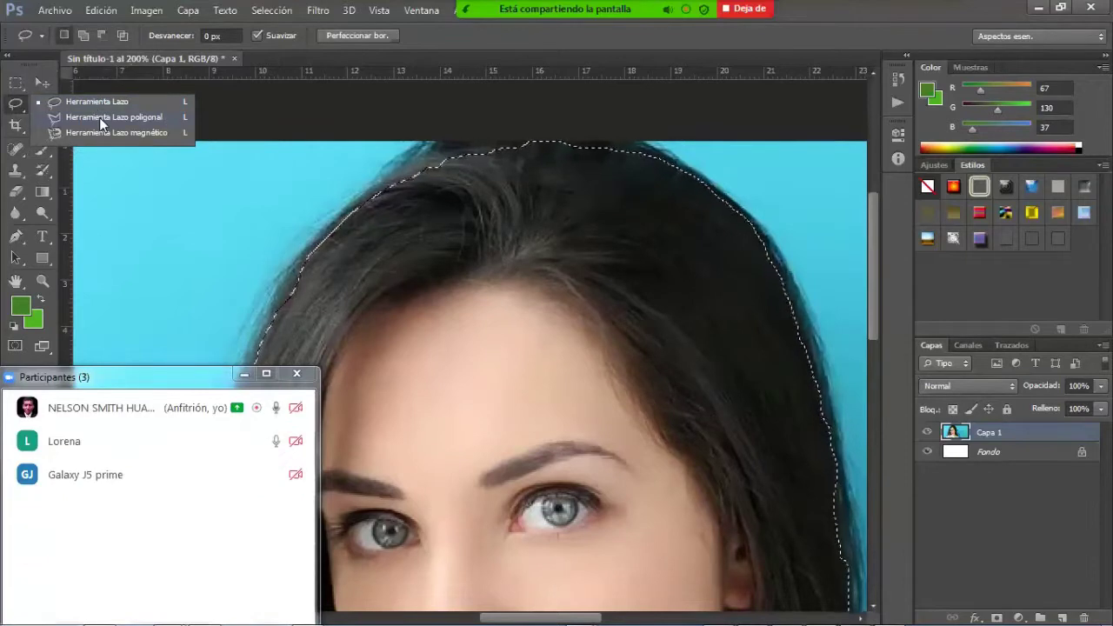
{"action": "left_click", "coordinate": [99, 117]}
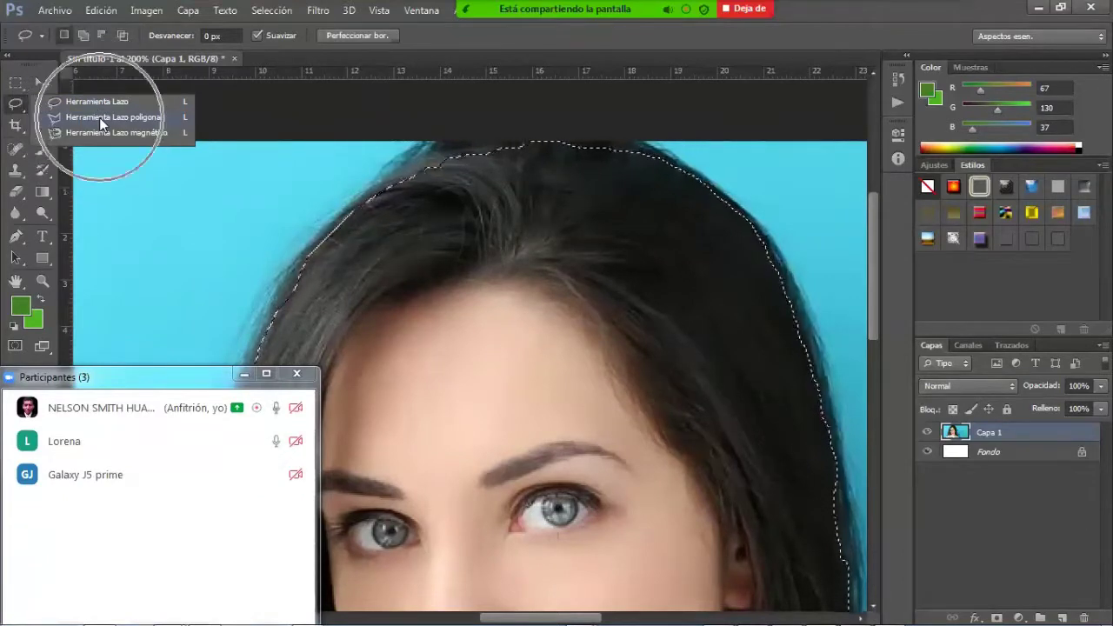
{"action": "key", "text": "ctrl"}
{"action": "key", "text": "ctrl"}
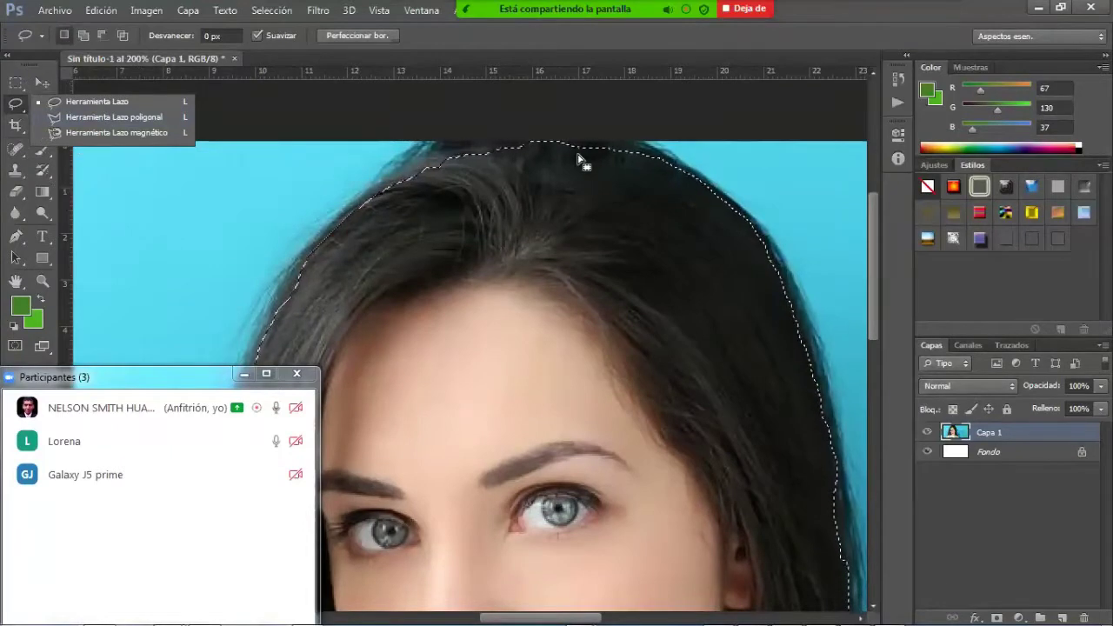
{"action": "key", "text": "alt"}
{"action": "left_click", "coordinate": [580, 146], "text": "alt"}
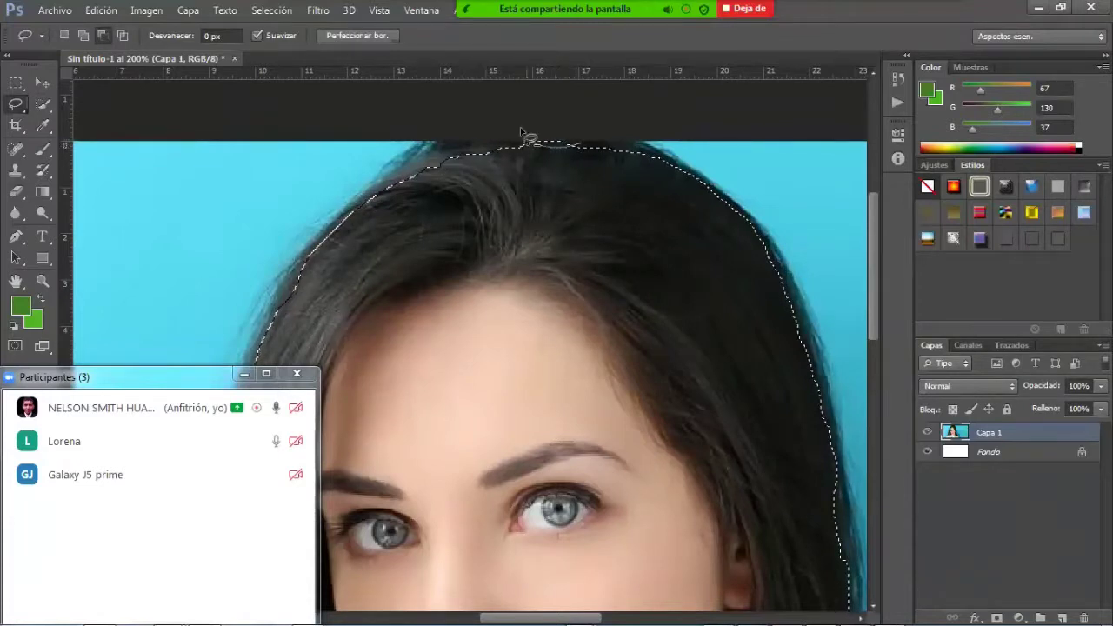
{"action": "left_click_drag", "start_coordinate": [580, 126], "coordinate": [582, 129]}
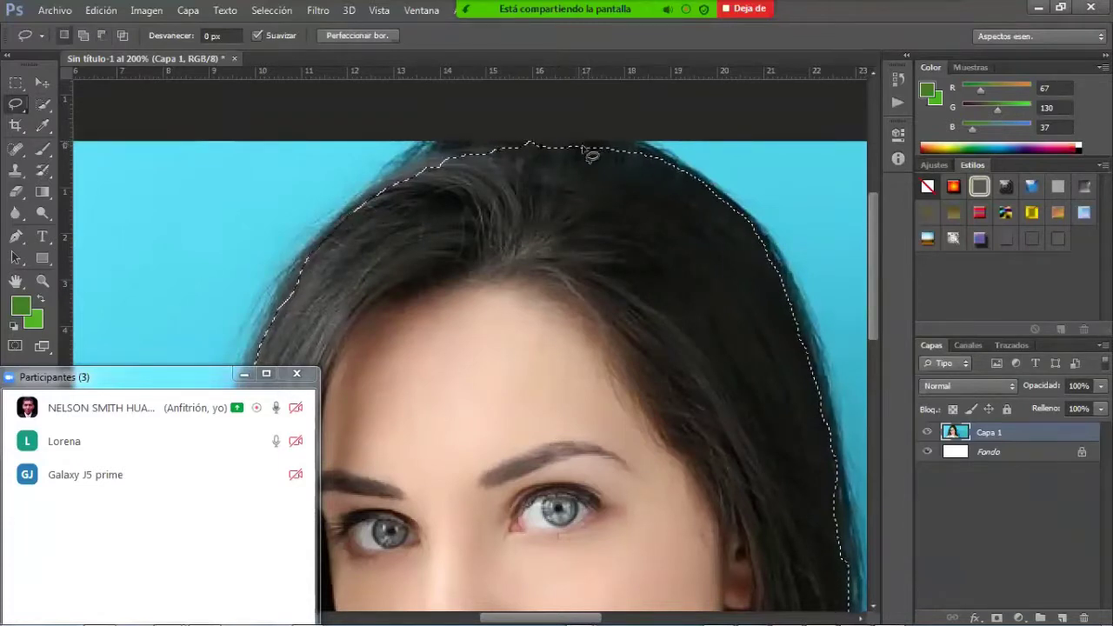
{"action": "key", "text": "alt"}
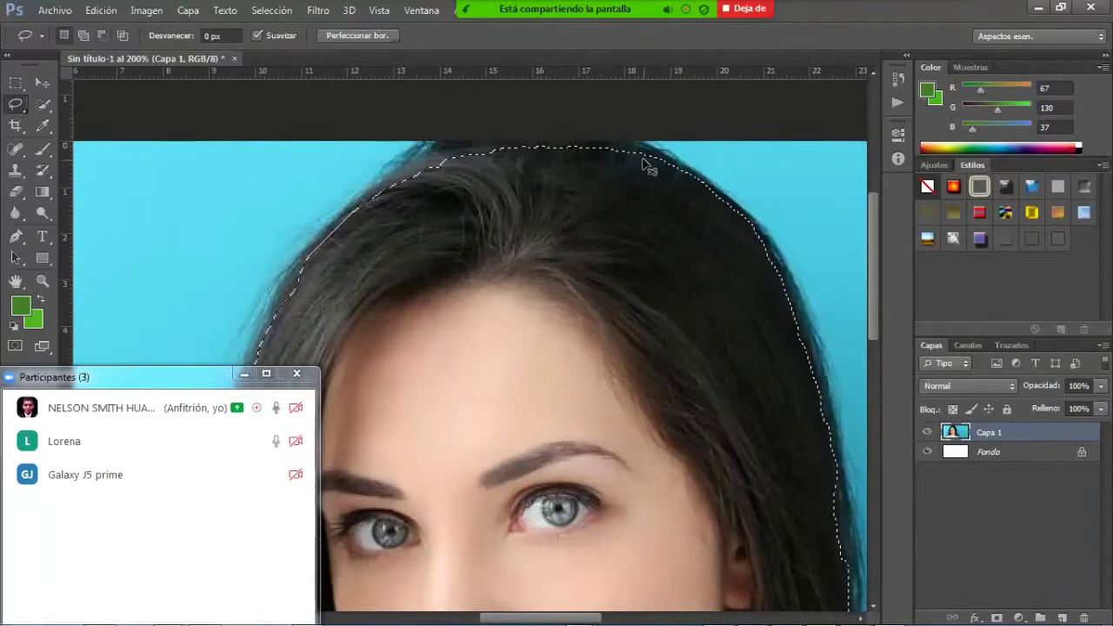
Copy the selected woman to a new layer and hide Capa 1.
{"action": "key", "text": "ctrl+j"}
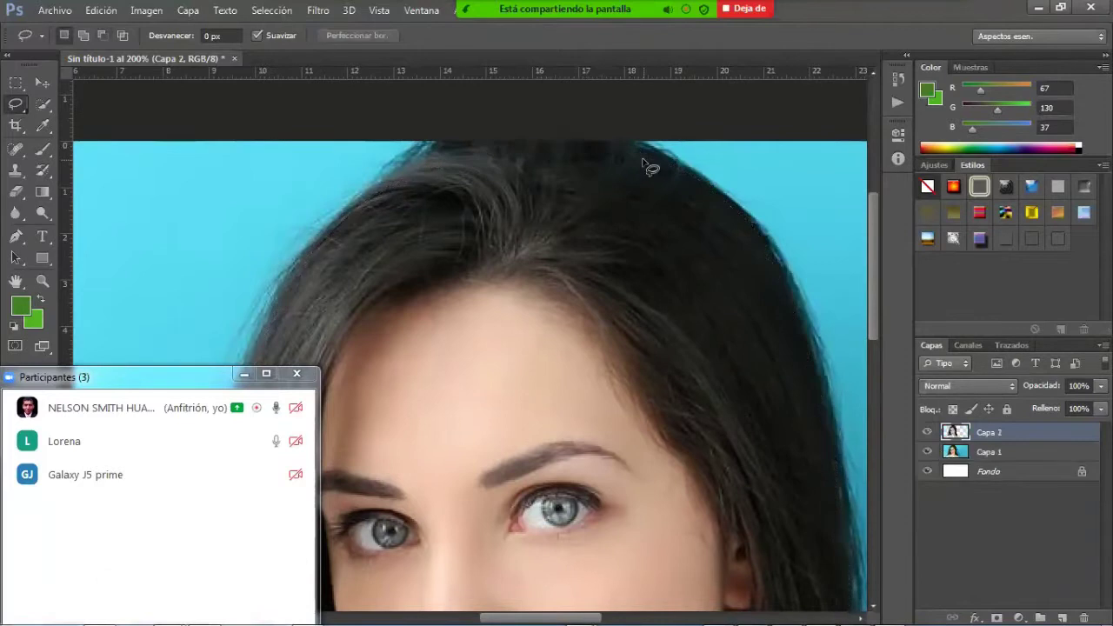
{"action": "left_click", "coordinate": [927, 452]}
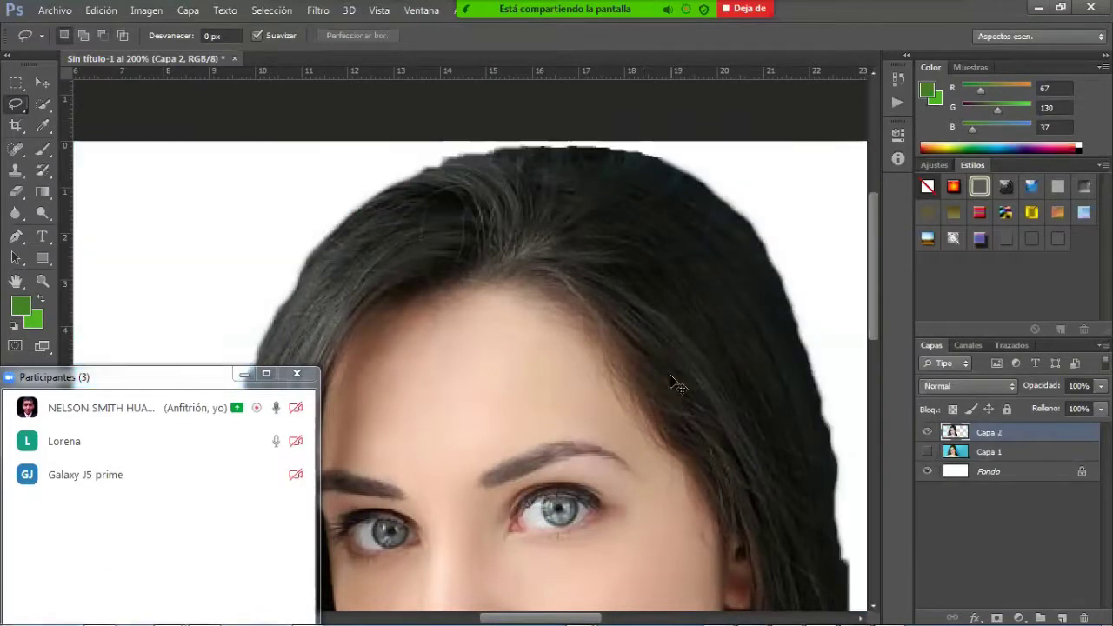
{"action": "key", "text": "ctrl+minus"}
{"action": "key", "text": "ctrl+minus"}
{"action": "key", "text": "ctrl+minus"}
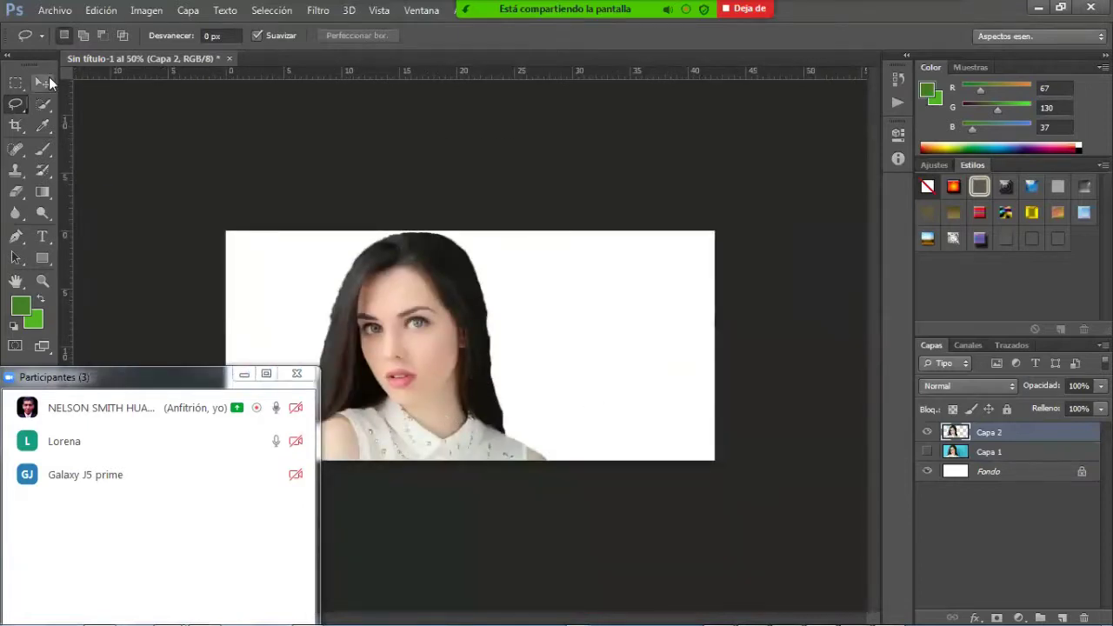
Hide the Fondo layer and move the cut-out woman to the canvas's right edge.
{"action": "left_click", "coordinate": [42, 83]}
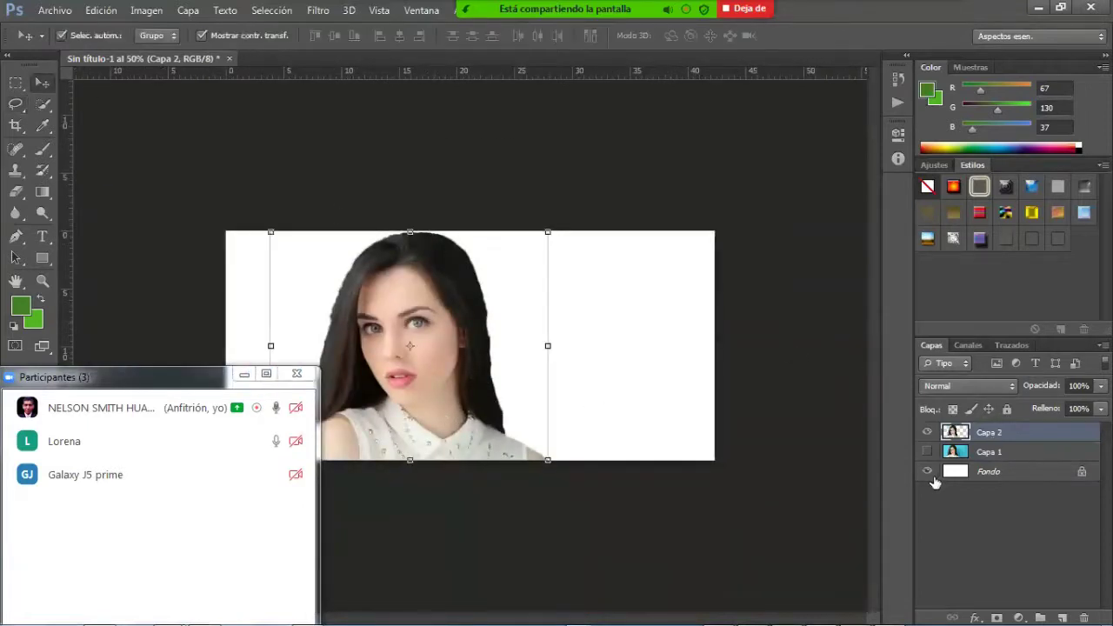
{"action": "left_click", "coordinate": [927, 472]}
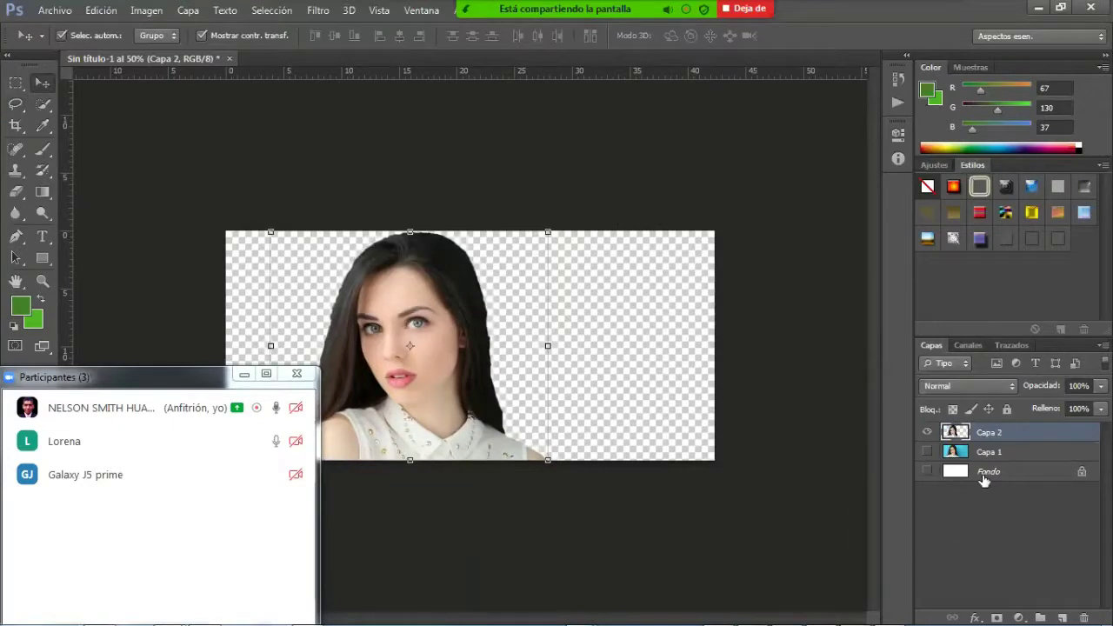
{"action": "left_click_drag", "start_coordinate": [472, 315], "coordinate": [609, 305]}
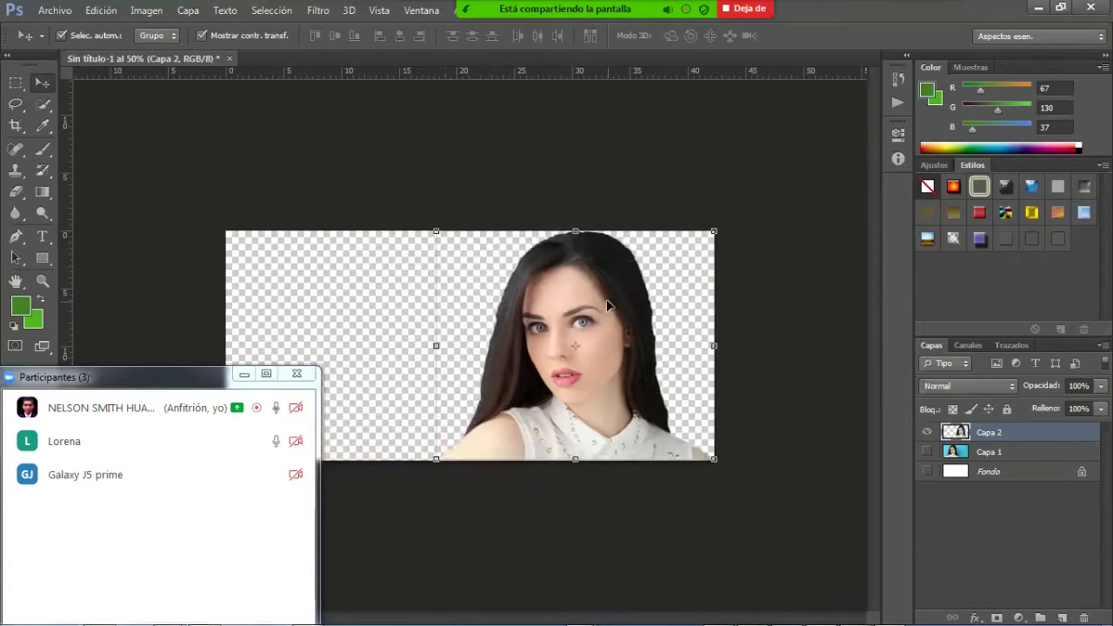
{"action": "left_click", "coordinate": [607, 305]}
Switch to Chrome and look through the "rostros" image results for another portrait to cut out.
{"action": "mouse_move", "coordinate": [481, 606]}
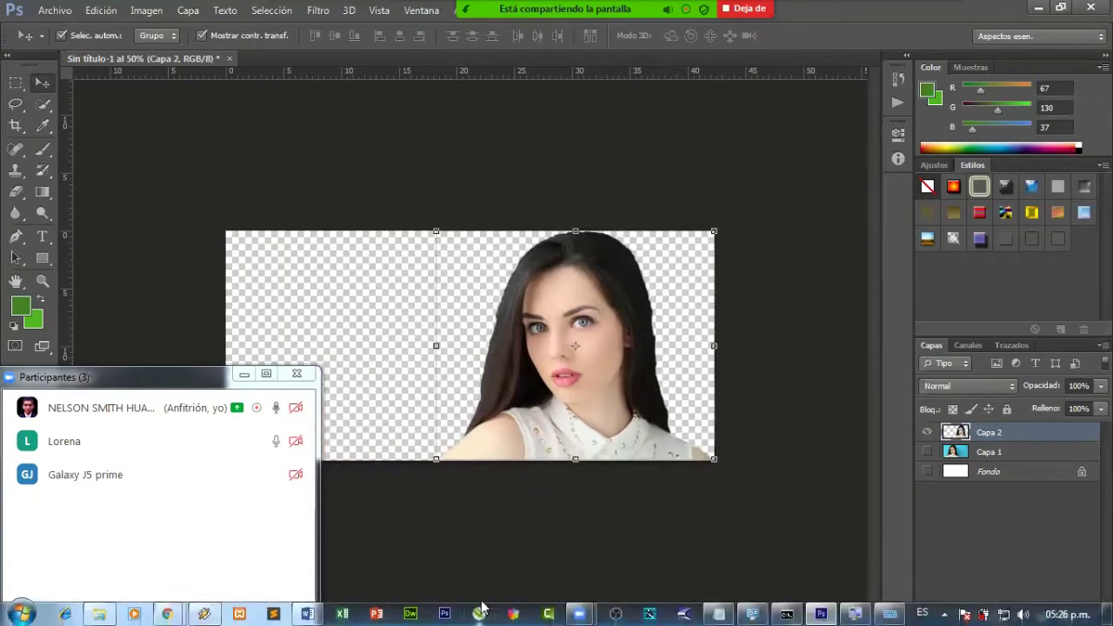
{"action": "mouse_move", "coordinate": [167, 614]}
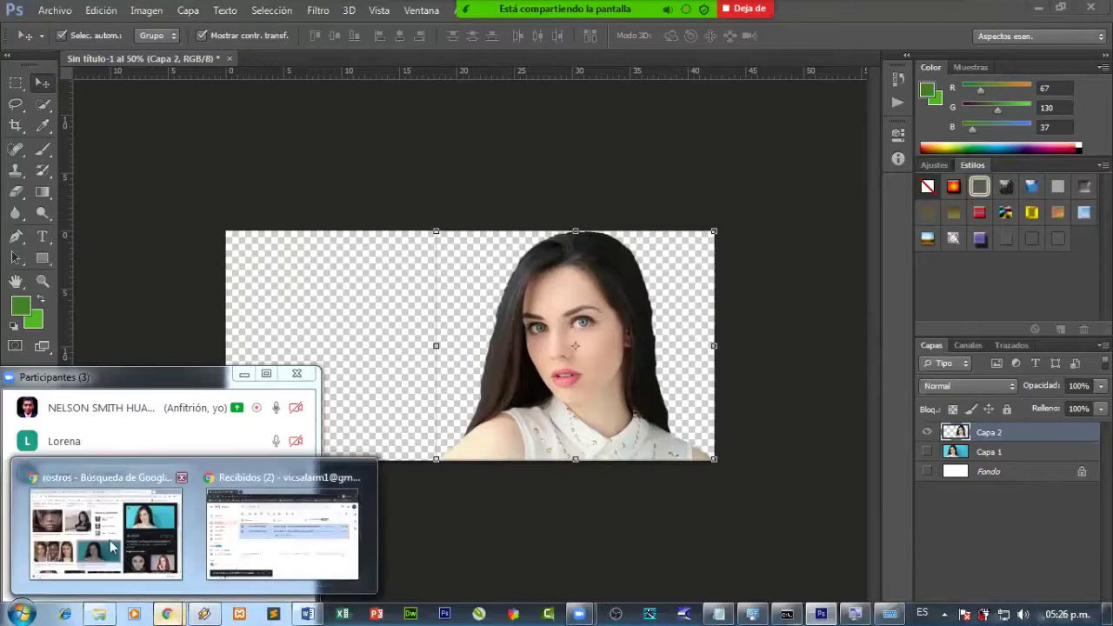
{"action": "mouse_move", "coordinate": [112, 547]}
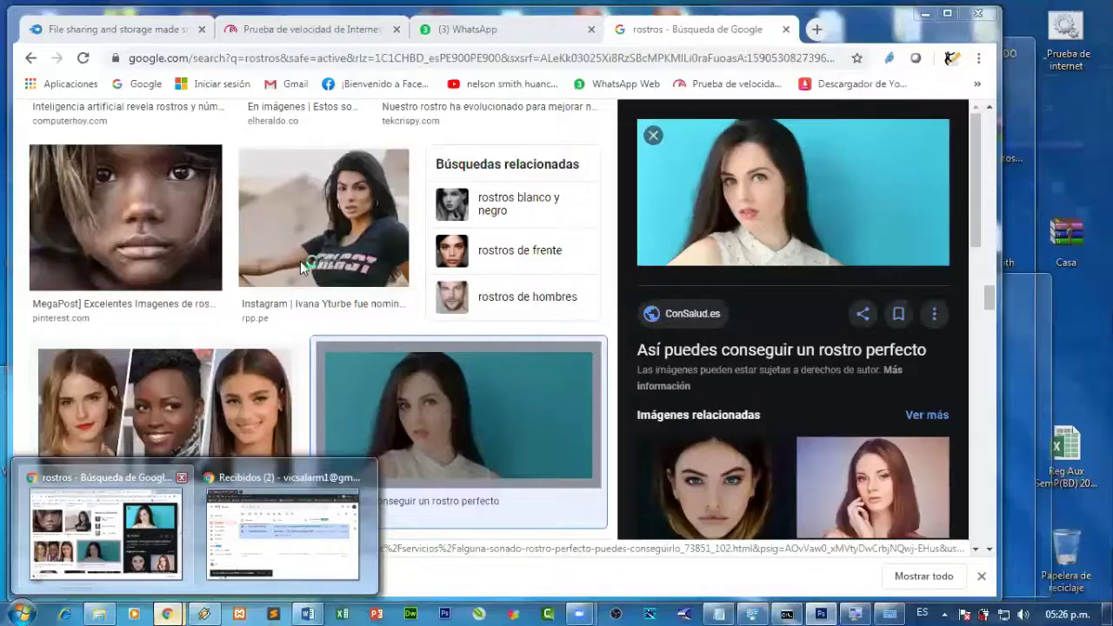
{"action": "scroll", "coordinate": [303, 268], "scroll_direction": "down", "scroll_amount": 4}
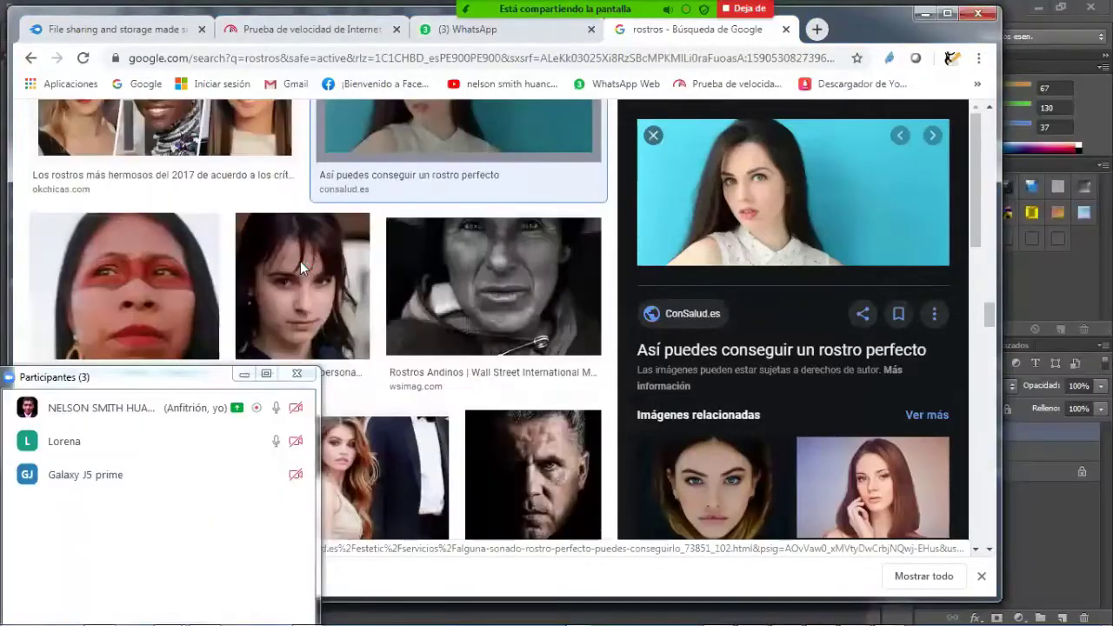
{"action": "scroll", "coordinate": [306, 271], "scroll_direction": "down", "scroll_amount": 3}
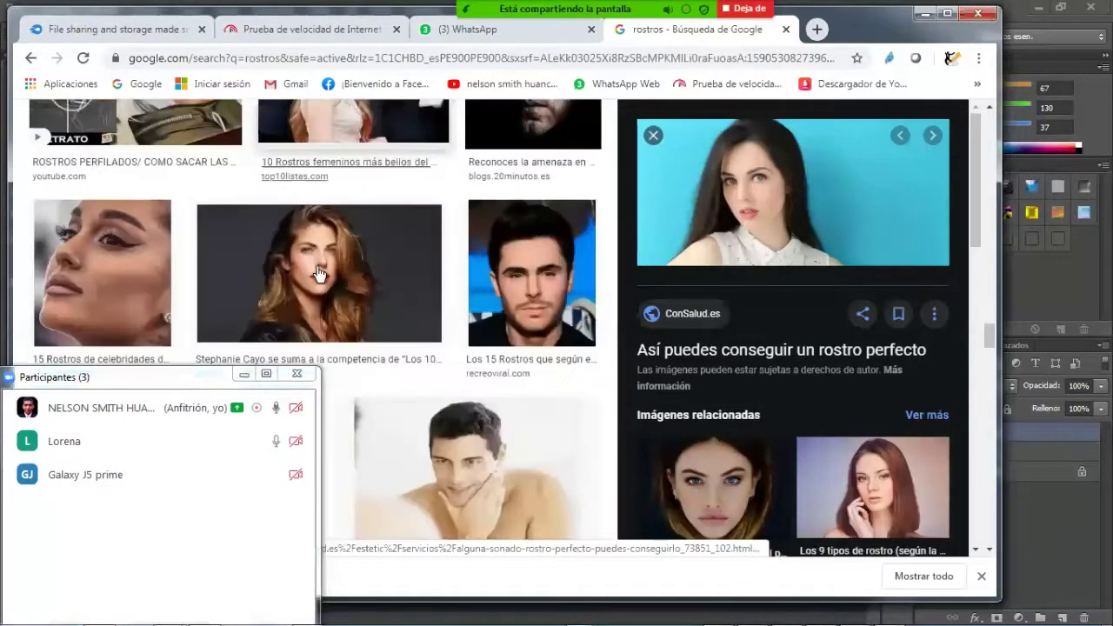
{"action": "scroll", "coordinate": [317, 274], "scroll_direction": "down", "scroll_amount": 2}
{"action": "scroll", "coordinate": [318, 274], "scroll_direction": "down", "scroll_amount": 1}
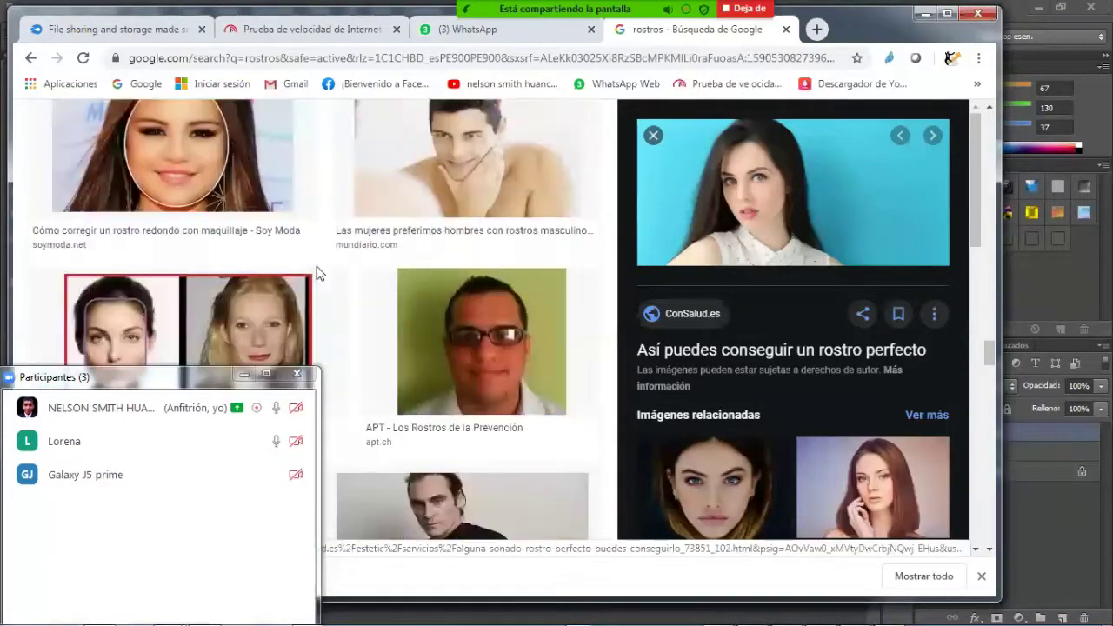
{"action": "scroll", "coordinate": [317, 274], "scroll_direction": "down", "scroll_amount": 2}
{"action": "scroll", "coordinate": [319, 274], "scroll_direction": "down", "scroll_amount": 3}
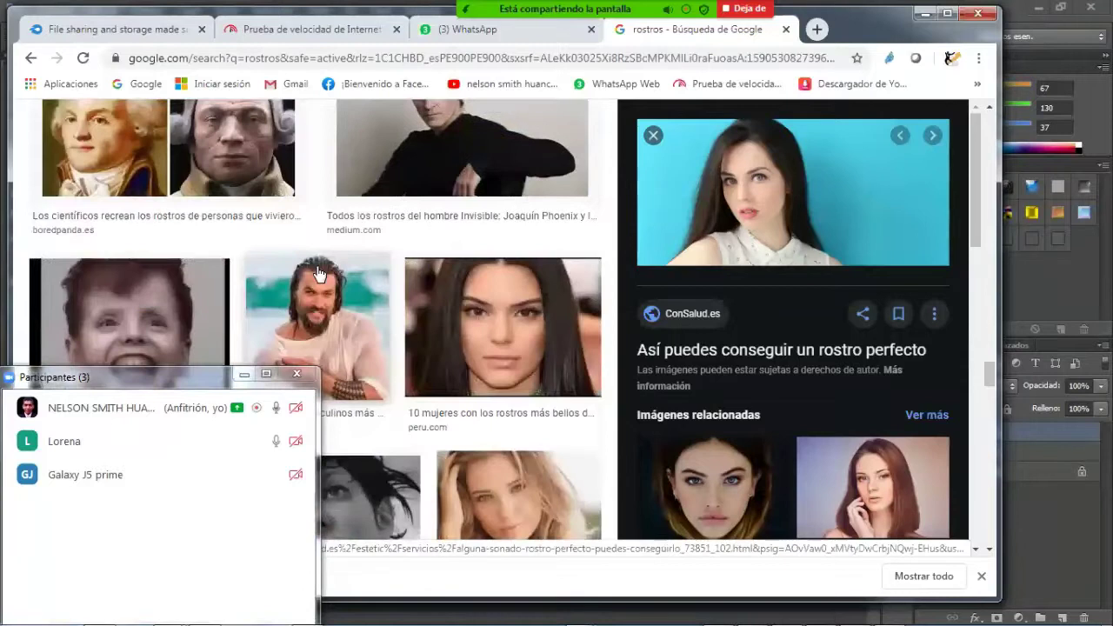
{"action": "scroll", "coordinate": [318, 274], "scroll_direction": "down", "scroll_amount": 3}
{"action": "scroll", "coordinate": [319, 274], "scroll_direction": "down", "scroll_amount": 3}
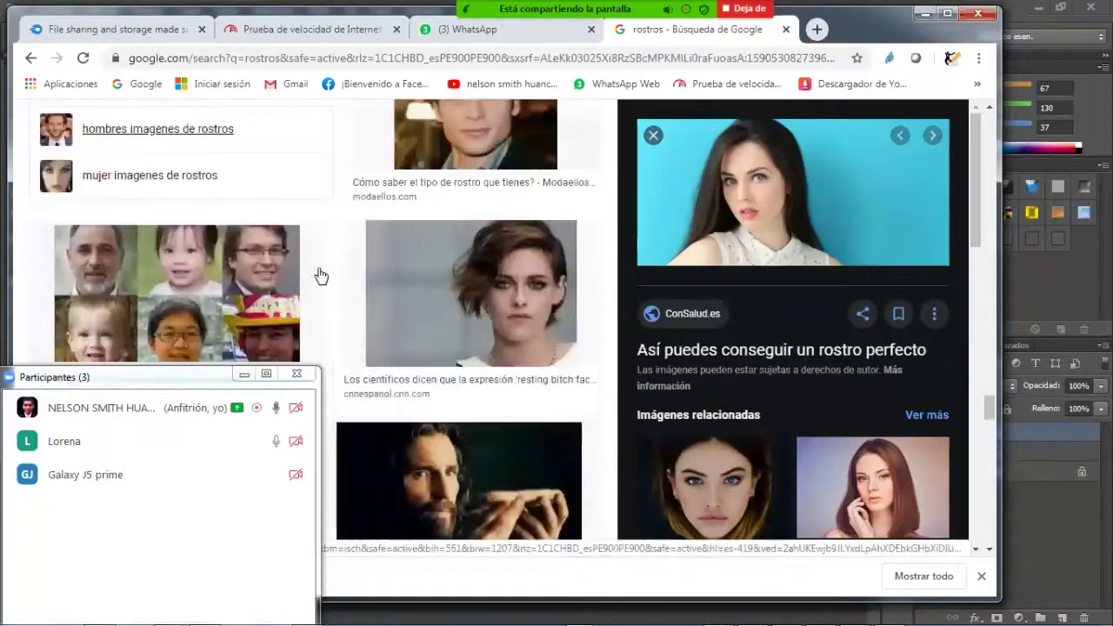
{"action": "scroll", "coordinate": [321, 275], "scroll_direction": "down", "scroll_amount": 3}
{"action": "scroll", "coordinate": [320, 275], "scroll_direction": "down", "scroll_amount": 3}
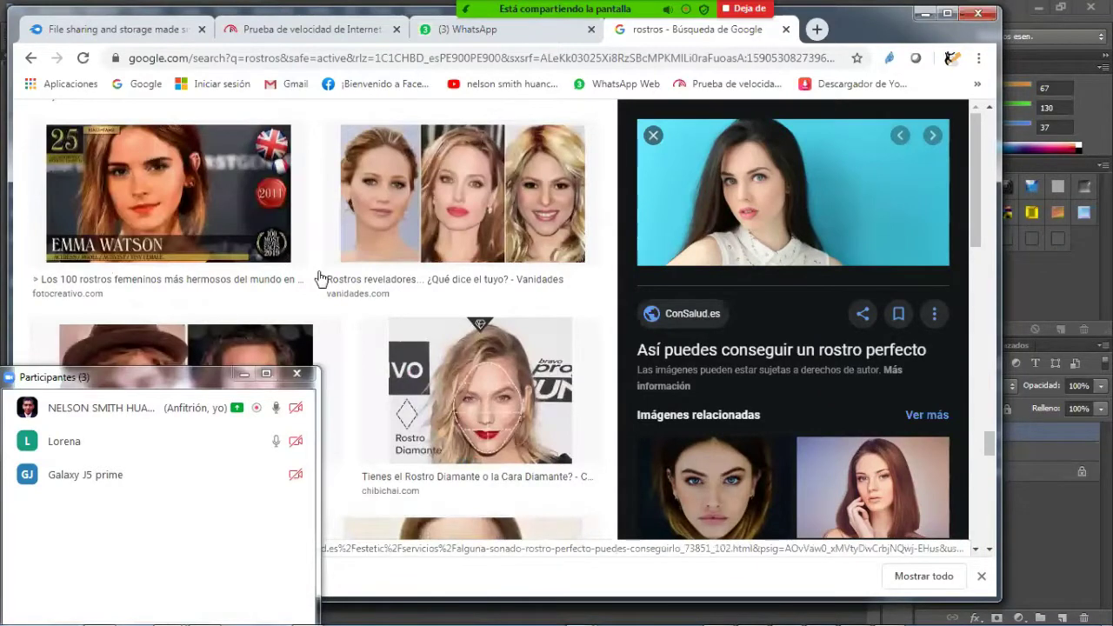
{"action": "scroll", "coordinate": [318, 279], "scroll_direction": "down", "scroll_amount": 3}
{"action": "scroll", "coordinate": [321, 280], "scroll_direction": "down", "scroll_amount": 3}
{"action": "scroll", "coordinate": [321, 279], "scroll_direction": "down", "scroll_amount": 3}
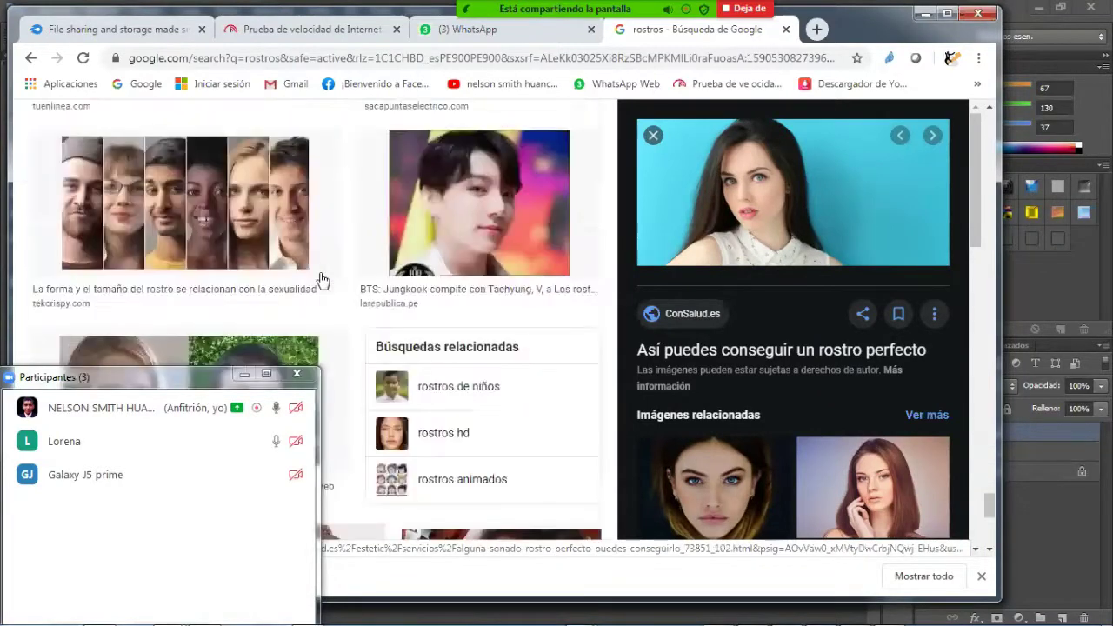
{"action": "scroll", "coordinate": [320, 279], "scroll_direction": "down", "scroll_amount": 3}
{"action": "scroll", "coordinate": [320, 279], "scroll_direction": "up", "scroll_amount": 3}
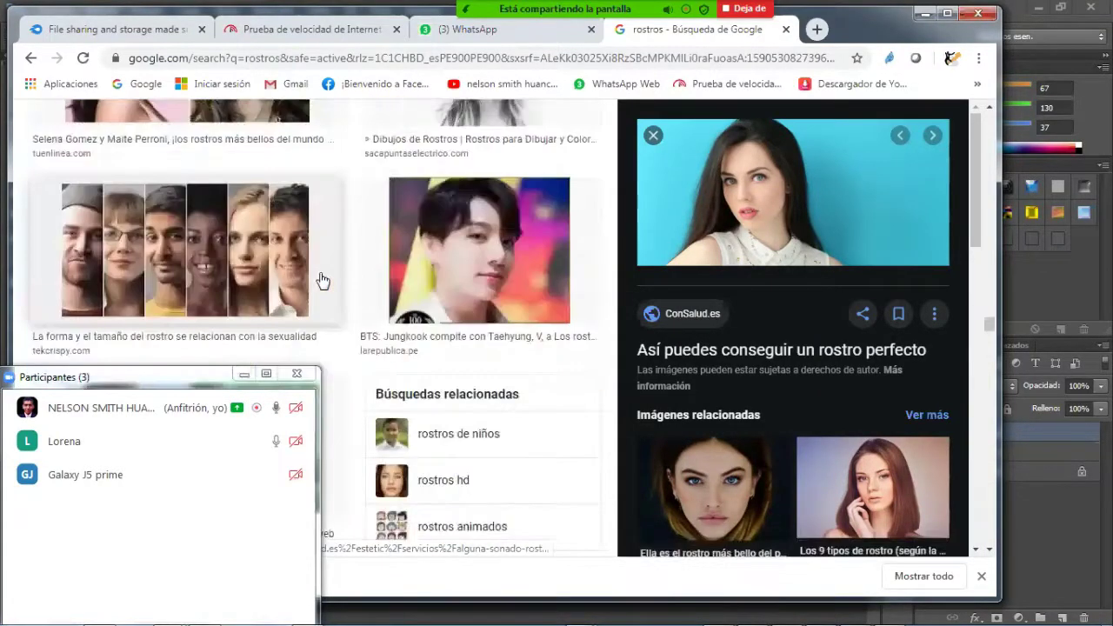
Open the preview of the larepublica.pe portrait of BTS's Jungkook and copy the image.
{"action": "left_click", "coordinate": [527, 236]}
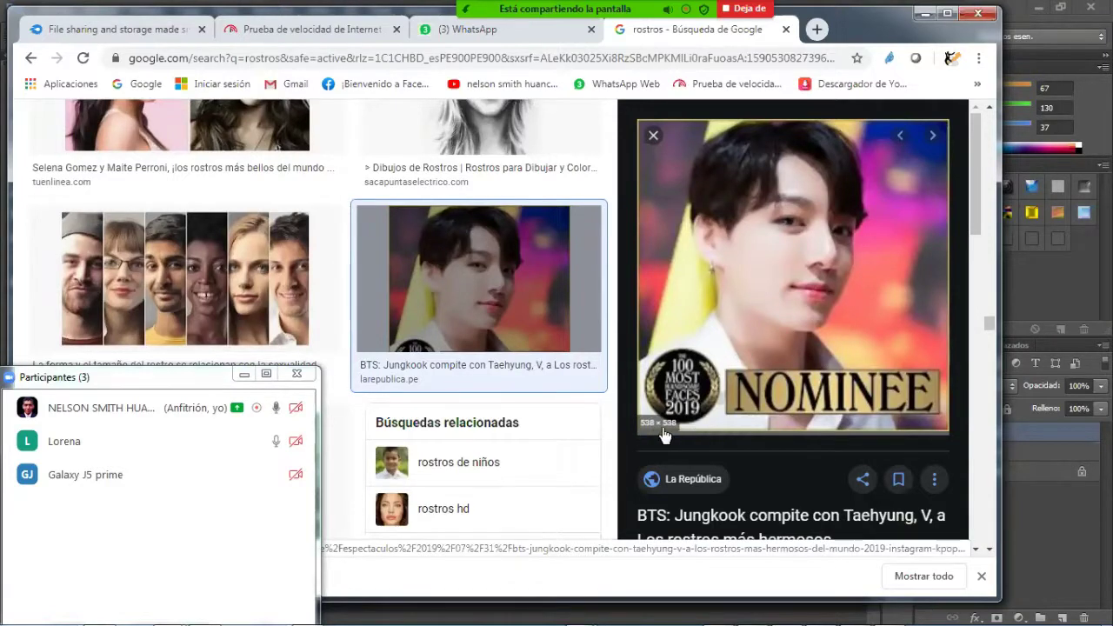
{"action": "right_click", "coordinate": [706, 297]}
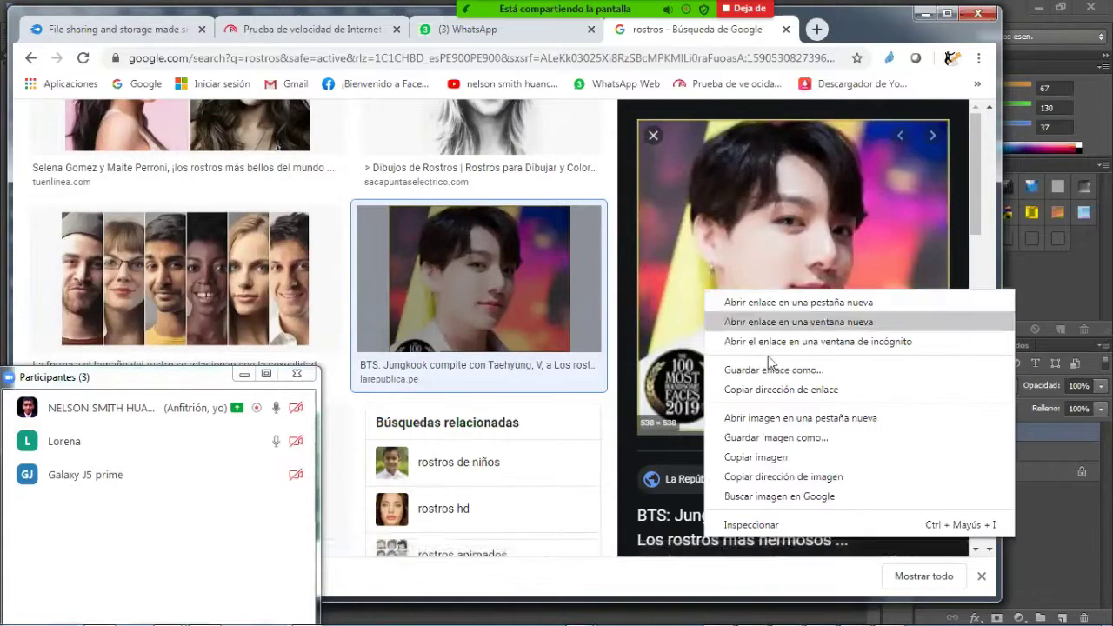
{"action": "left_click", "coordinate": [774, 456]}
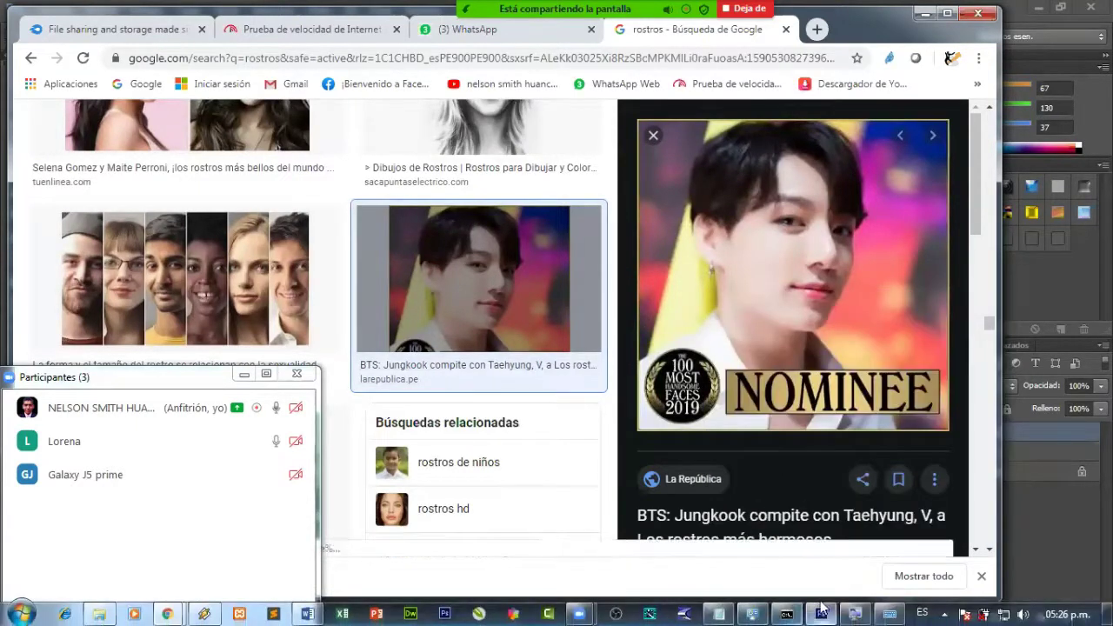
Switch back to Photoshop, paste the copied portrait as a new layer, and move it to the canvas's left edge.
{"action": "left_click", "coordinate": [820, 613]}
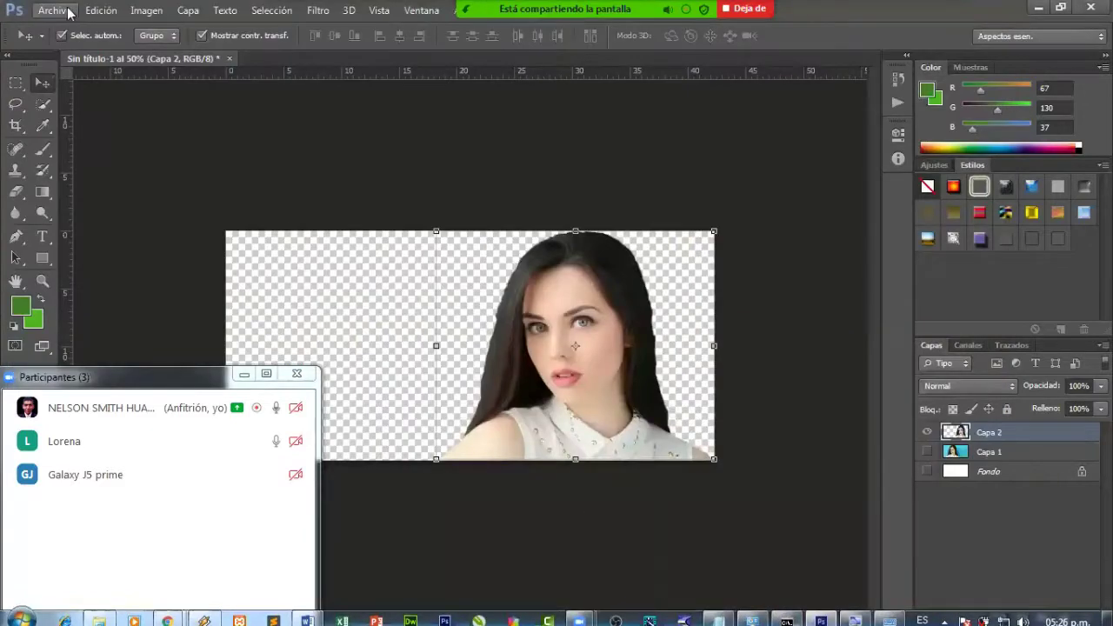
{"action": "left_click", "coordinate": [100, 11]}
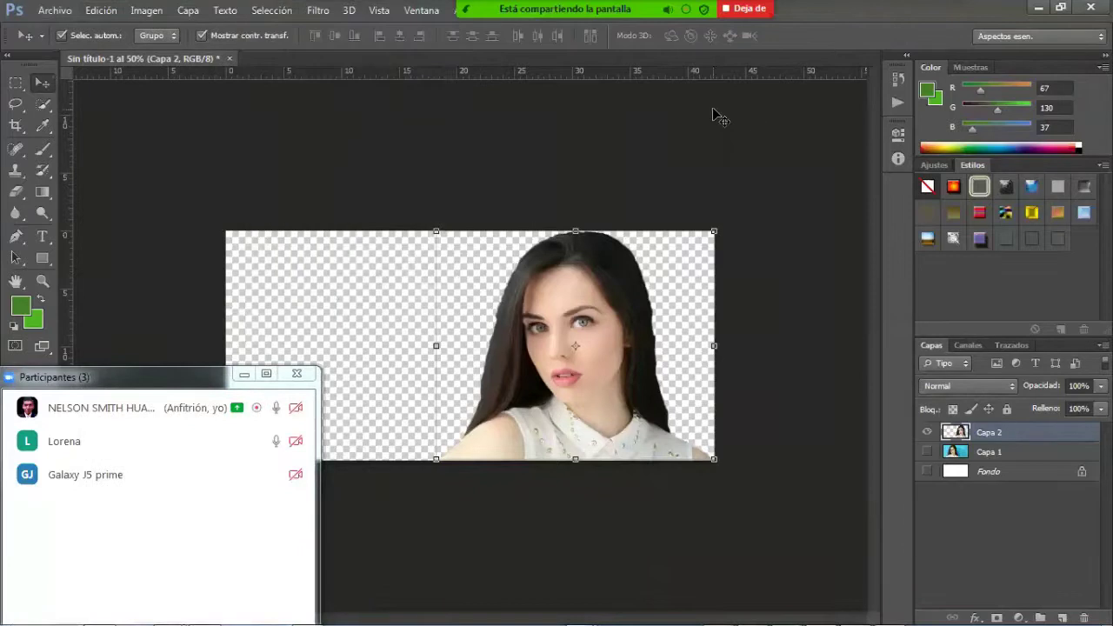
{"action": "key", "text": "ctrl+v"}
{"action": "left_click_drag", "start_coordinate": [493, 306], "coordinate": [360, 309]}
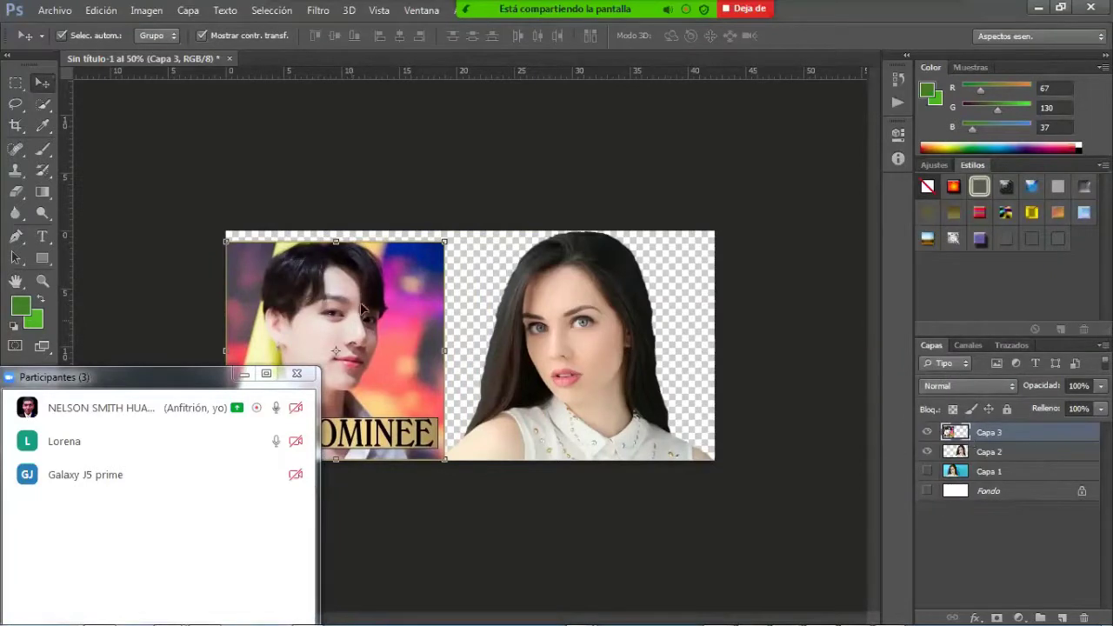
{"action": "key", "text": "ctrl+plus"}
{"action": "key", "text": "ctrl+plus"}
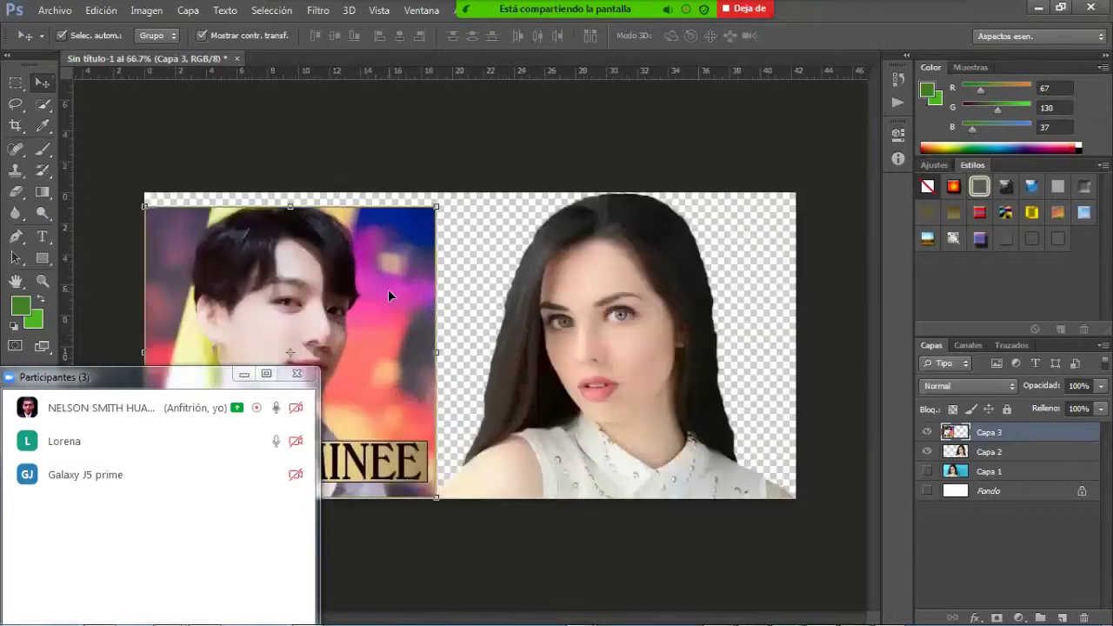
{"action": "key", "text": "ctrl+plus"}
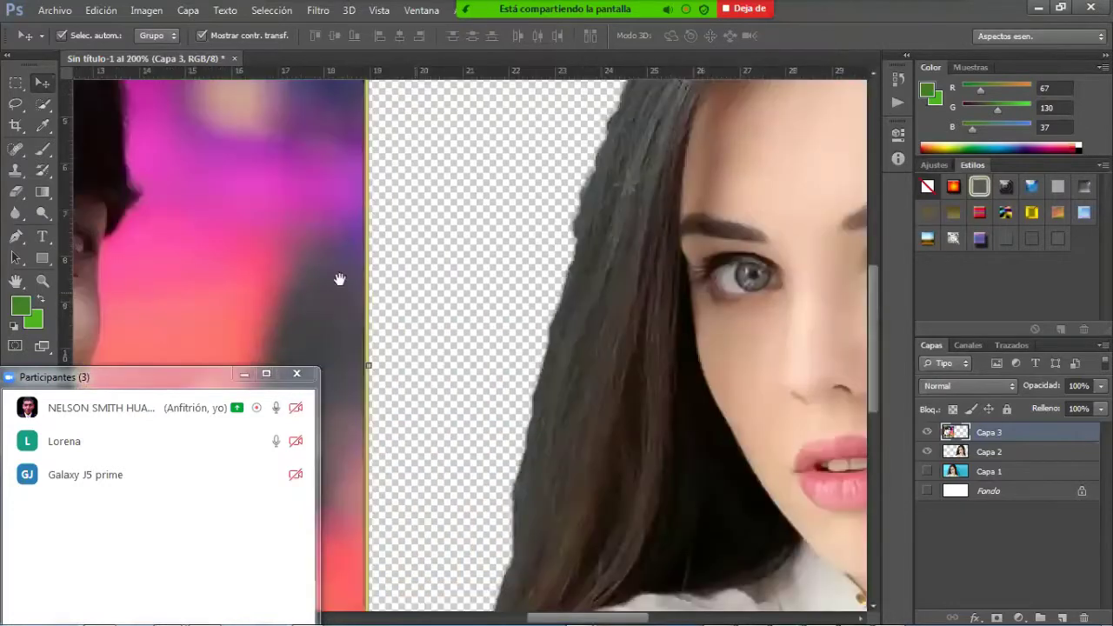
Select the man's hair and face on Capa 3 with the Quick Selection tool.
{"action": "left_click_drag", "start_coordinate": [654, 295], "coordinate": [820, 286]}
{"action": "left_click_drag", "start_coordinate": [608, 292], "coordinate": [743, 397]}
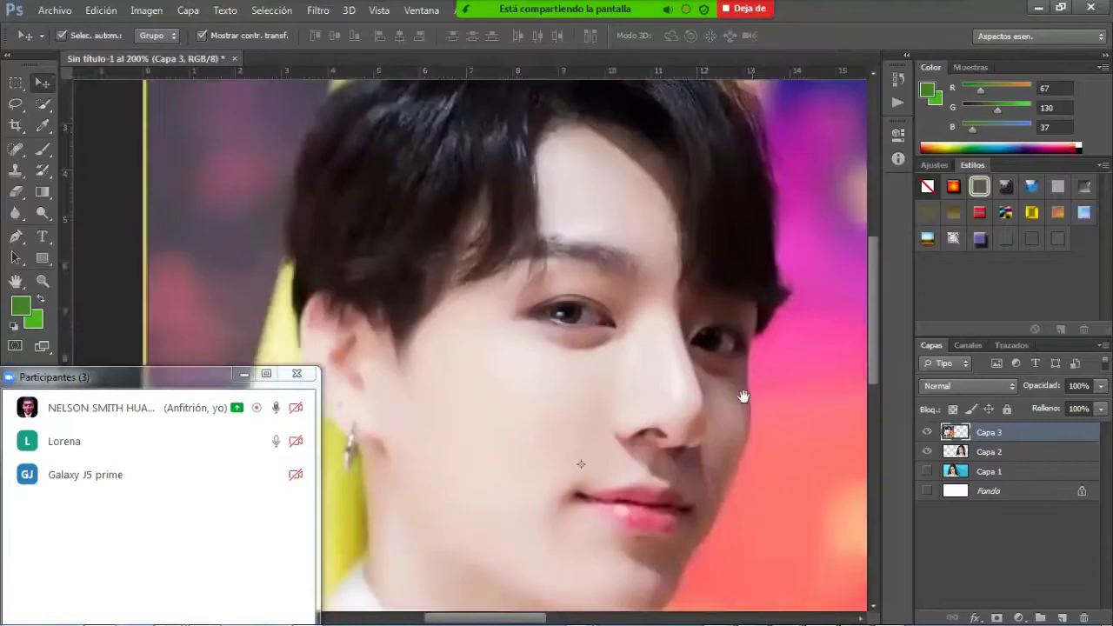
{"action": "left_click_drag", "start_coordinate": [632, 241], "coordinate": [675, 300]}
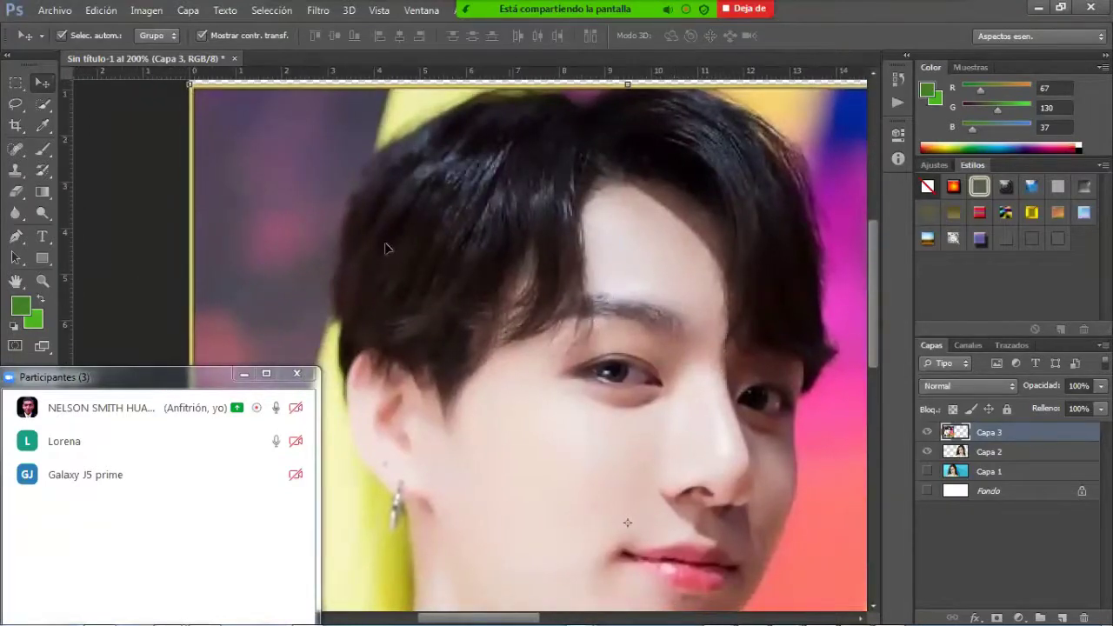
{"action": "left_click", "coordinate": [42, 103]}
{"action": "left_click", "coordinate": [43, 105]}
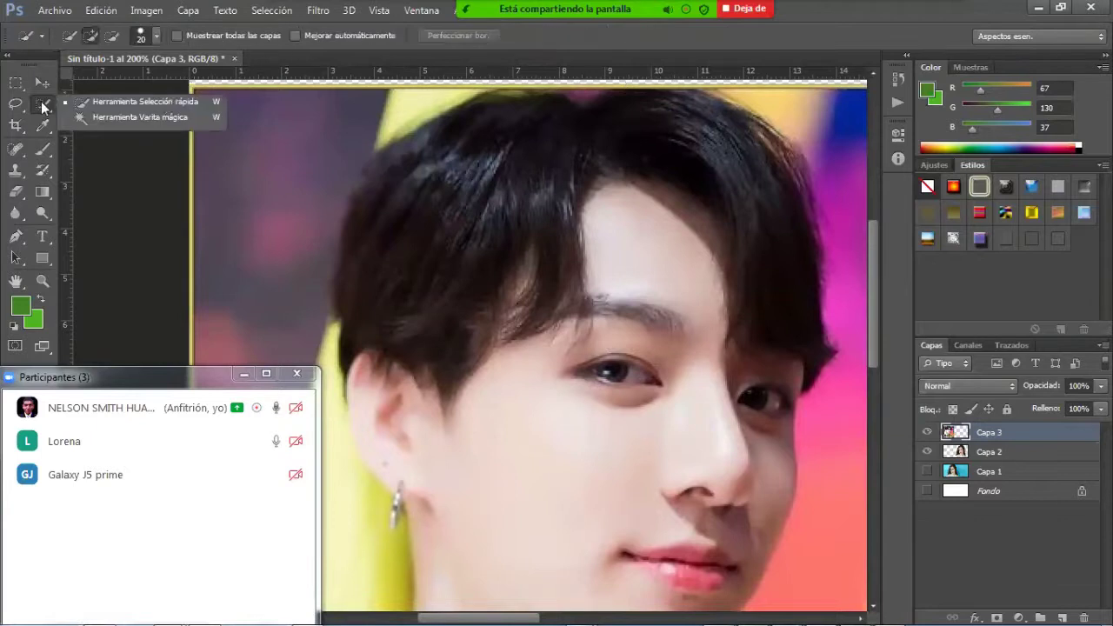
{"action": "left_click", "coordinate": [165, 103]}
{"action": "mouse_move", "coordinate": [577, 165]}
{"action": "left_mouse_down"}
{"action": "mouse_move", "coordinate": [506, 223]}
{"action": "mouse_move", "coordinate": [476, 224]}
{"action": "mouse_move", "coordinate": [477, 186]}
{"action": "mouse_move", "coordinate": [461, 205]}
{"action": "mouse_move", "coordinate": [459, 263]}
{"action": "mouse_move", "coordinate": [525, 433]}
{"action": "mouse_move", "coordinate": [601, 363]}
{"action": "mouse_move", "coordinate": [616, 239]}
{"action": "mouse_move", "coordinate": [593, 189]}
{"action": "mouse_move", "coordinate": [628, 182]}
{"action": "mouse_move", "coordinate": [670, 255]}
{"action": "left_mouse_up"}
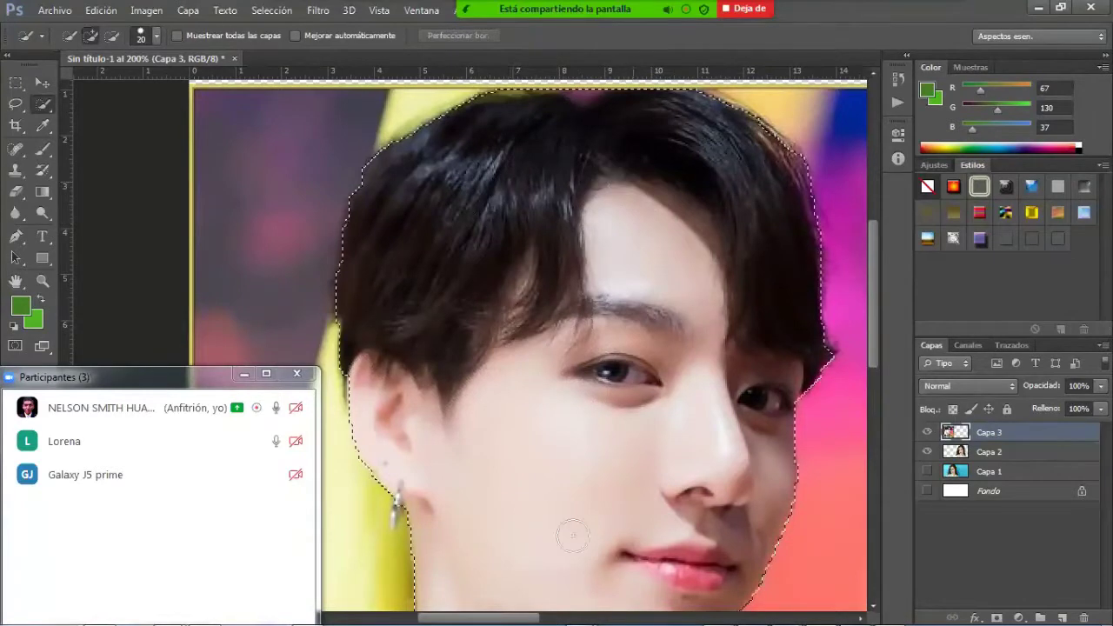
Extend the selection over the man's neck, shirt and jacket, including the clothing strip below the NOMINEE banner.
{"action": "left_click_drag", "start_coordinate": [551, 478], "coordinate": [624, 261]}
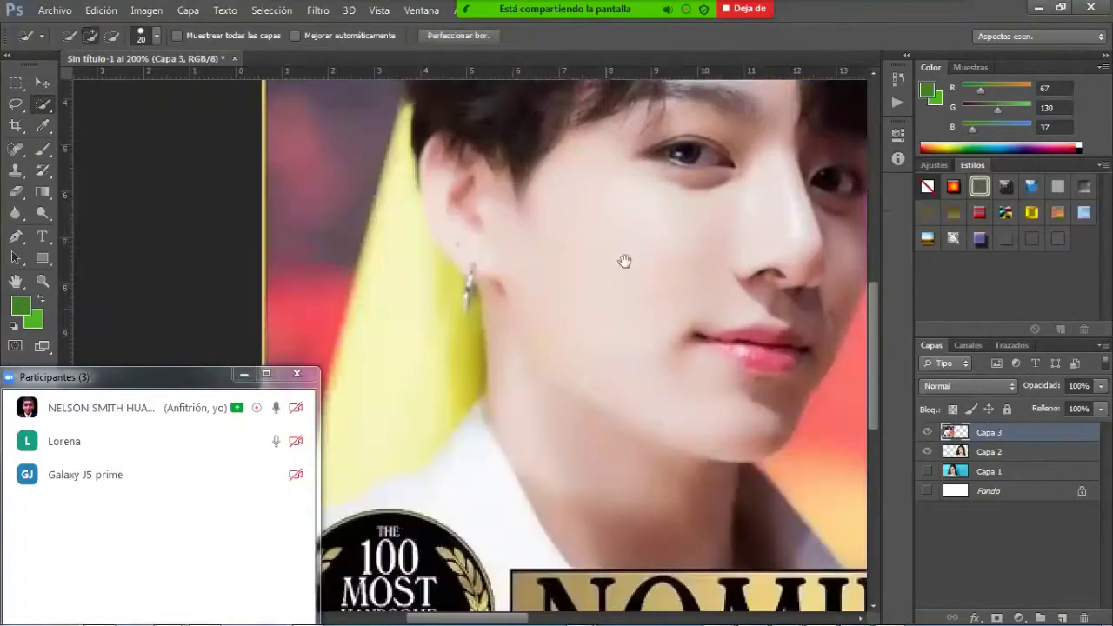
{"action": "mouse_move", "coordinate": [516, 481]}
{"action": "left_mouse_down"}
{"action": "mouse_move", "coordinate": [498, 500]}
{"action": "mouse_move", "coordinate": [562, 427]}
{"action": "mouse_move", "coordinate": [459, 513]}
{"action": "mouse_move", "coordinate": [355, 571]}
{"action": "mouse_move", "coordinate": [377, 525]}
{"action": "mouse_move", "coordinate": [326, 602]}
{"action": "mouse_move", "coordinate": [599, 558]}
{"action": "mouse_move", "coordinate": [621, 508]}
{"action": "mouse_move", "coordinate": [656, 500]}
{"action": "mouse_move", "coordinate": [788, 587]}
{"action": "mouse_move", "coordinate": [741, 508]}
{"action": "mouse_move", "coordinate": [814, 574]}
{"action": "left_mouse_up"}
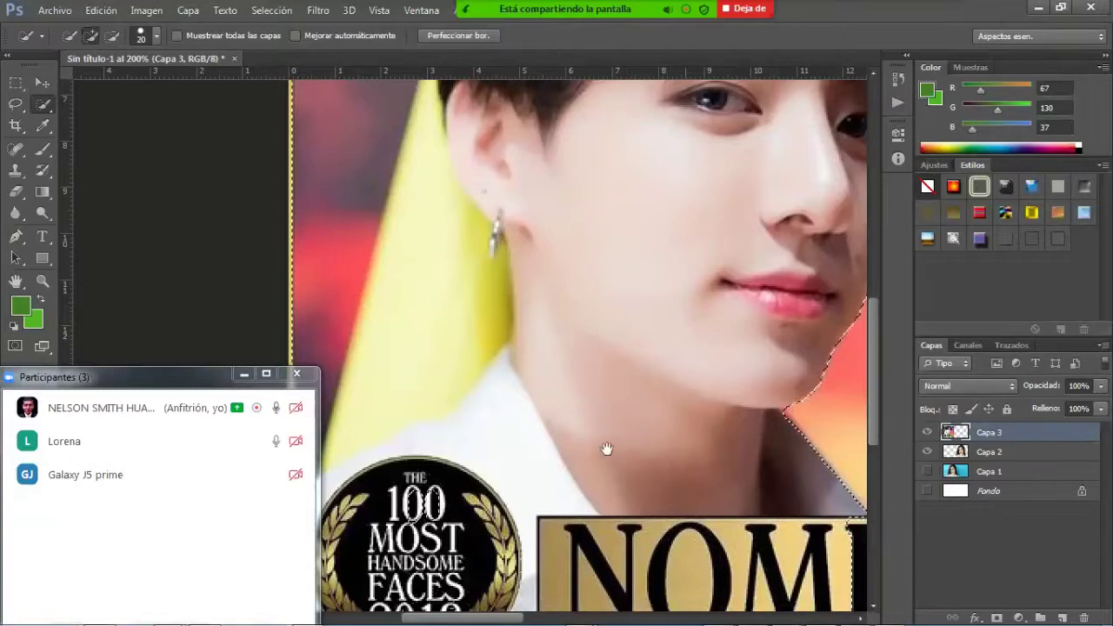
{"action": "left_click_drag", "start_coordinate": [607, 449], "coordinate": [571, 420]}
{"action": "left_click_drag", "start_coordinate": [645, 465], "coordinate": [490, 275]}
{"action": "left_click_drag", "start_coordinate": [522, 329], "coordinate": [472, 237]}
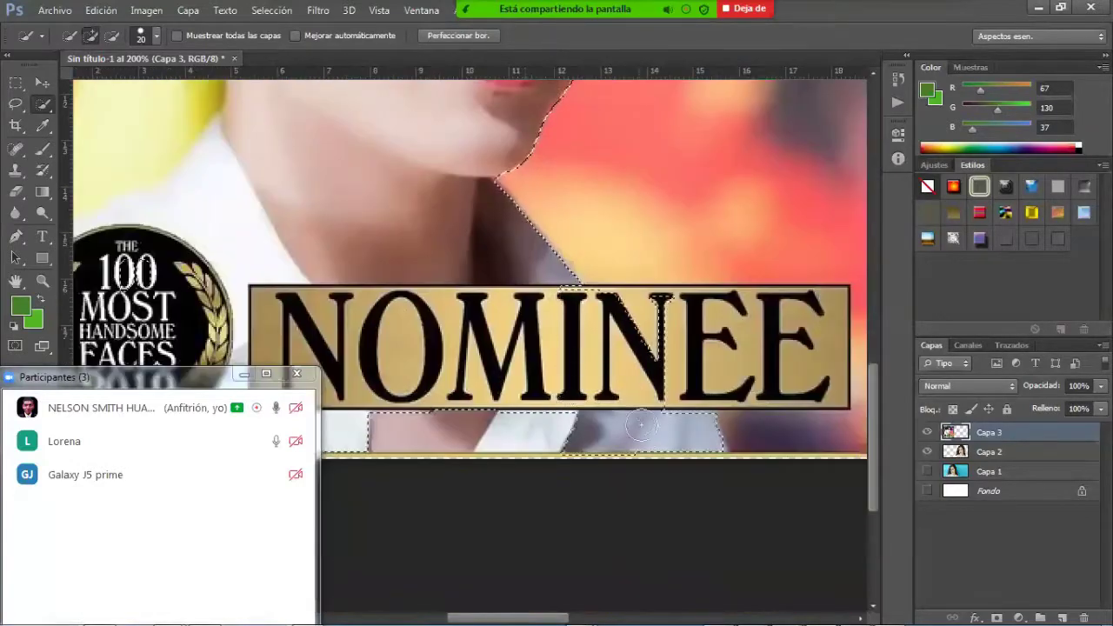
{"action": "left_click_drag", "start_coordinate": [671, 449], "coordinate": [613, 451]}
{"action": "left_click_drag", "start_coordinate": [500, 436], "coordinate": [578, 446]}
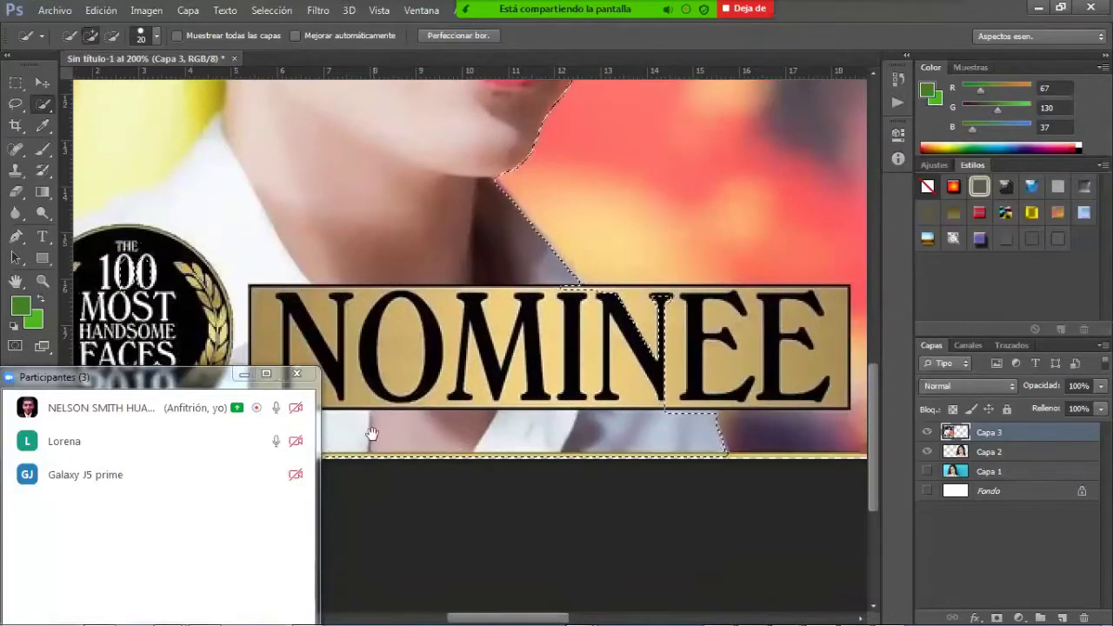
Subtract the dark, red and yellow background beside the man's hair, earring-side ear and white-shirted shoulder from the selection.
{"action": "left_click_drag", "start_coordinate": [432, 430], "coordinate": [742, 407]}
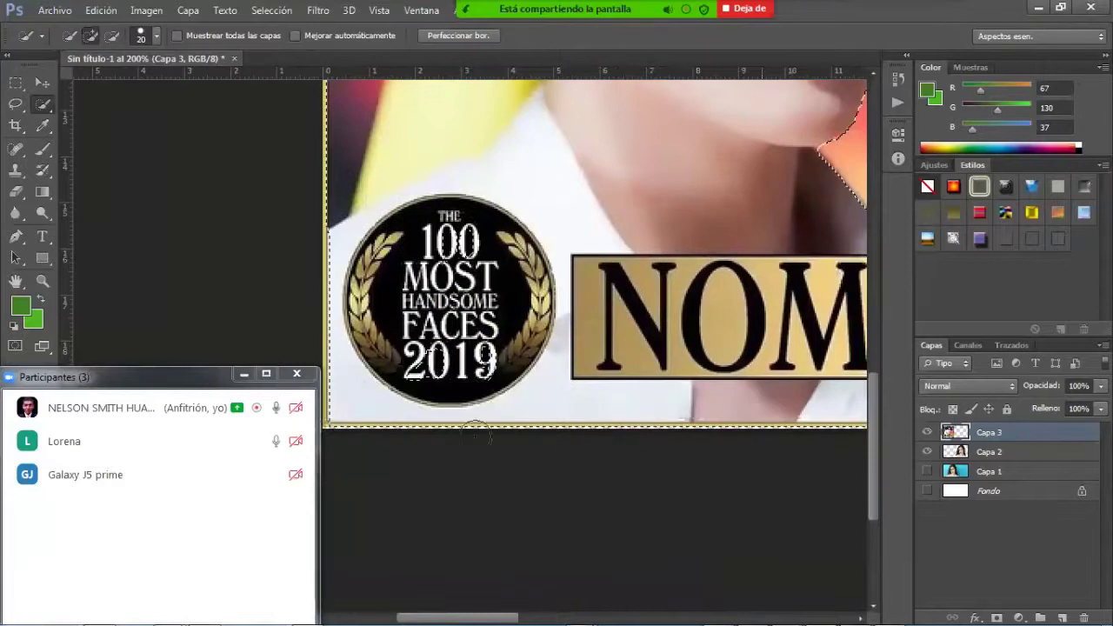
{"action": "left_click_drag", "start_coordinate": [455, 316], "coordinate": [476, 450]}
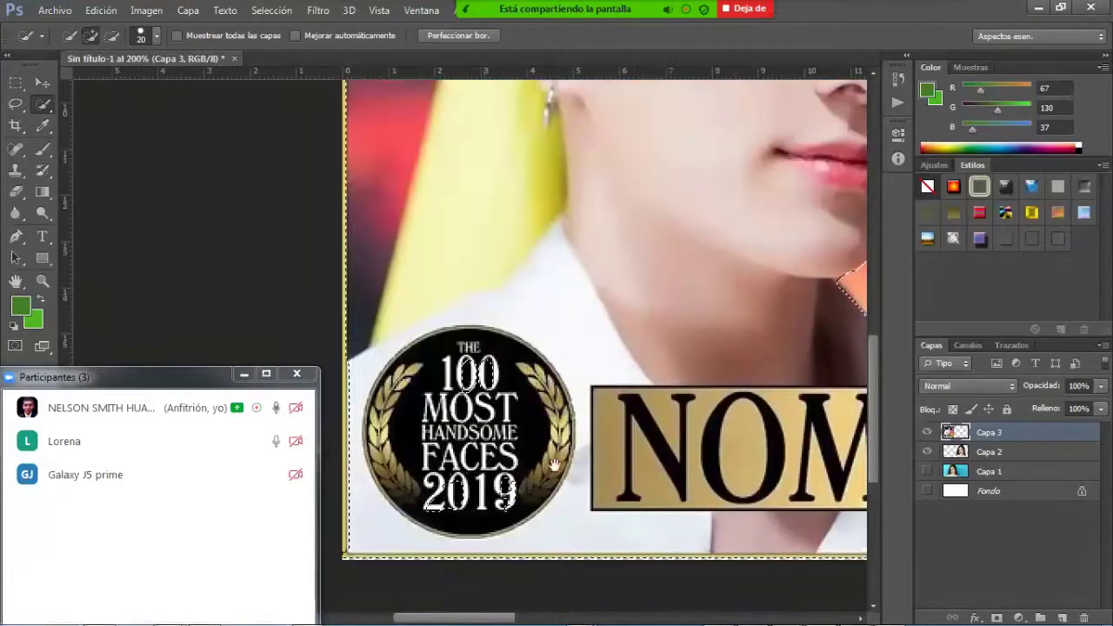
{"action": "left_click_drag", "start_coordinate": [541, 332], "coordinate": [555, 476]}
{"action": "left_click_drag", "start_coordinate": [641, 229], "coordinate": [668, 392]}
{"action": "left_click_drag", "start_coordinate": [649, 327], "coordinate": [675, 431]}
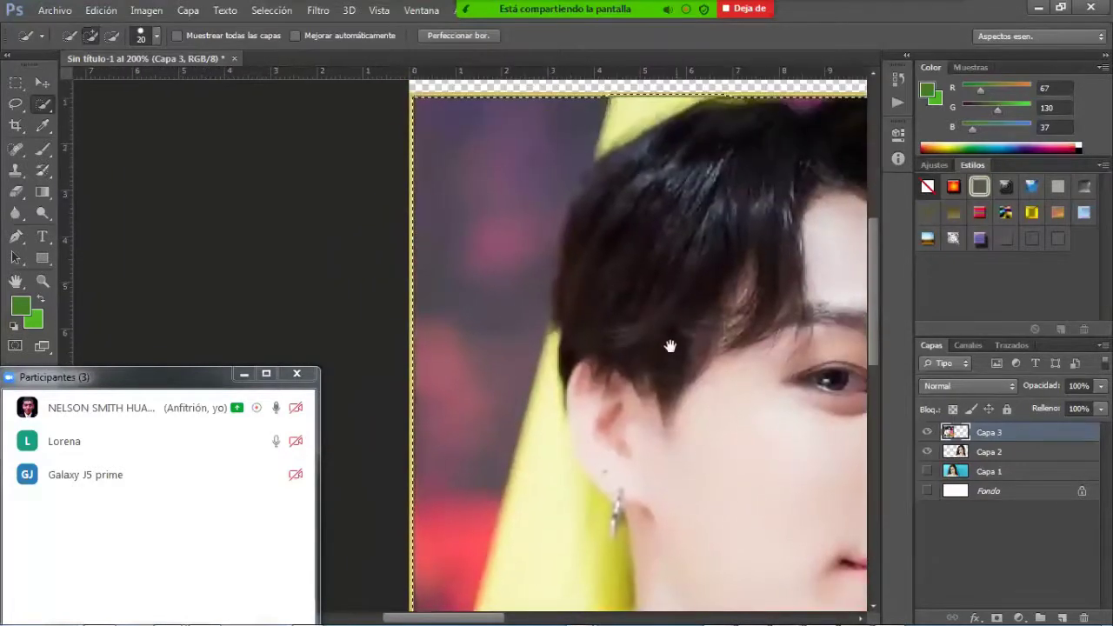
{"action": "key", "text": "alt"}
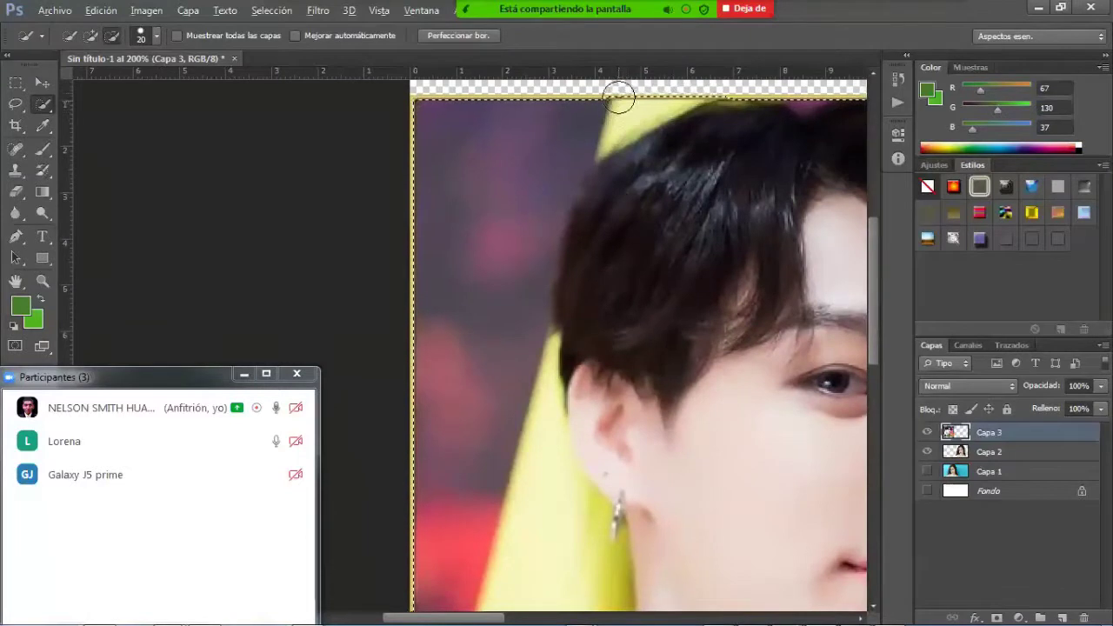
{"action": "mouse_move", "coordinate": [636, 88]}
{"action": "left_mouse_down"}
{"action": "mouse_move", "coordinate": [609, 107]}
{"action": "mouse_move", "coordinate": [555, 115]}
{"action": "mouse_move", "coordinate": [485, 207]}
{"action": "left_mouse_up"}
{"action": "left_click_drag", "start_coordinate": [476, 380], "coordinate": [519, 516]}
{"action": "left_click_drag", "start_coordinate": [633, 522], "coordinate": [651, 253]}
{"action": "mouse_move", "coordinate": [550, 425]}
{"action": "left_mouse_down"}
{"action": "mouse_move", "coordinate": [534, 471]}
{"action": "mouse_move", "coordinate": [448, 520]}
{"action": "left_mouse_up"}
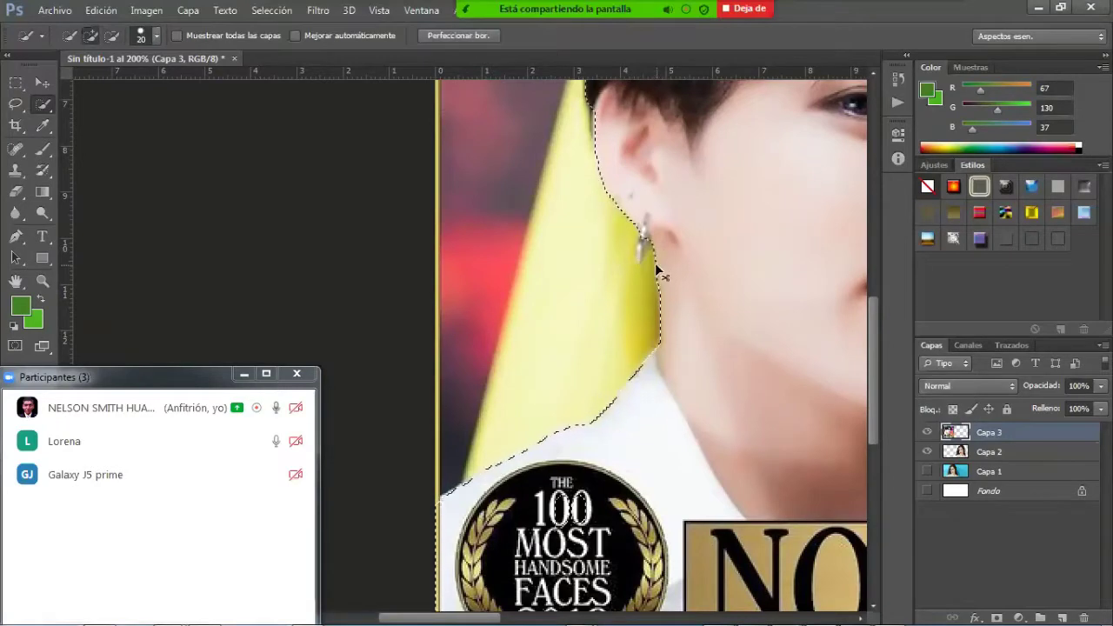
Set the Quick Selection brush size to 1 px and add the hanging earring to the selection, excluding the gap beside the neck.
{"action": "key", "text": "ctrl+plus"}
{"action": "key", "text": "ctrl+plus"}
{"action": "key", "text": "ctrl+plus"}
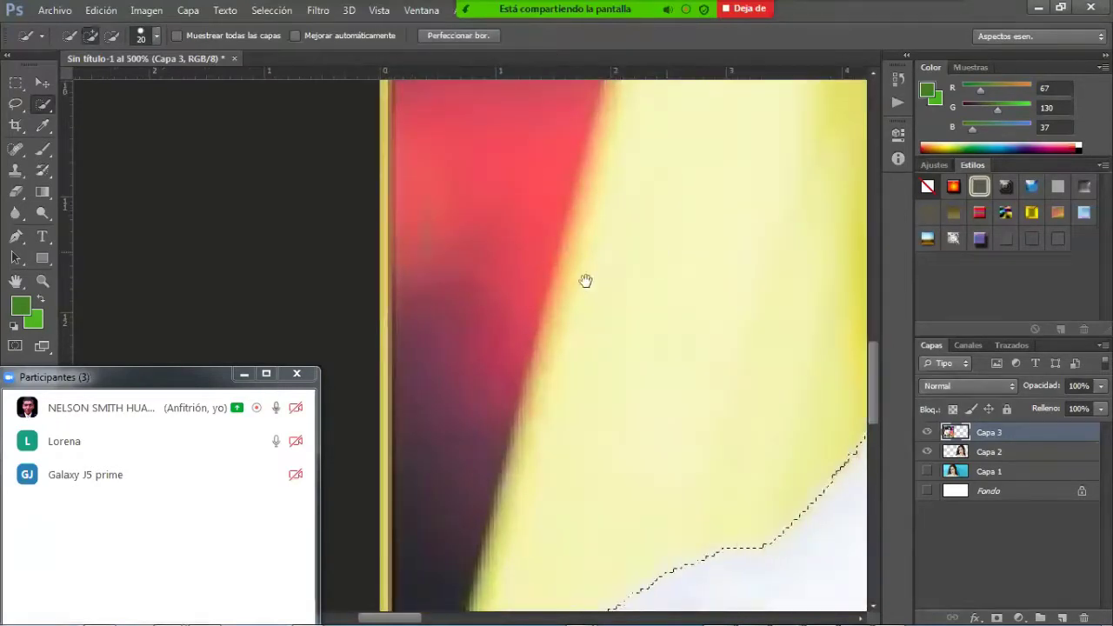
{"action": "mouse_move", "coordinate": [587, 281]}
{"action": "left_mouse_down"}
{"action": "mouse_move", "coordinate": [397, 356]}
{"action": "mouse_move", "coordinate": [458, 299]}
{"action": "mouse_move", "coordinate": [450, 311]}
{"action": "left_mouse_up"}
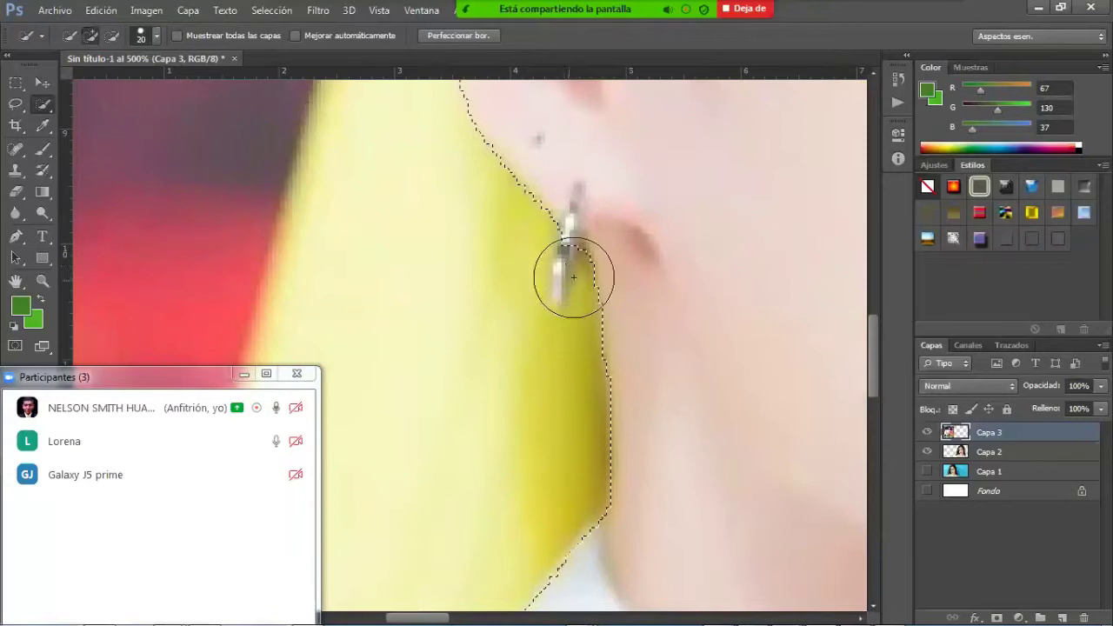
{"action": "left_click", "coordinate": [157, 36]}
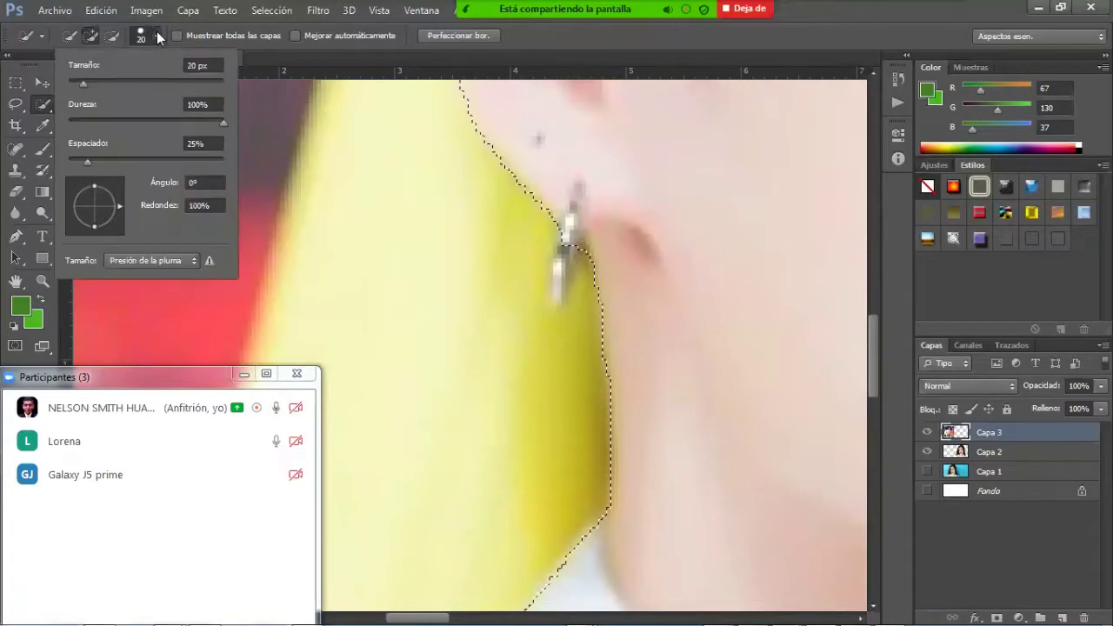
{"action": "left_click_drag", "start_coordinate": [82, 83], "coordinate": [68, 84]}
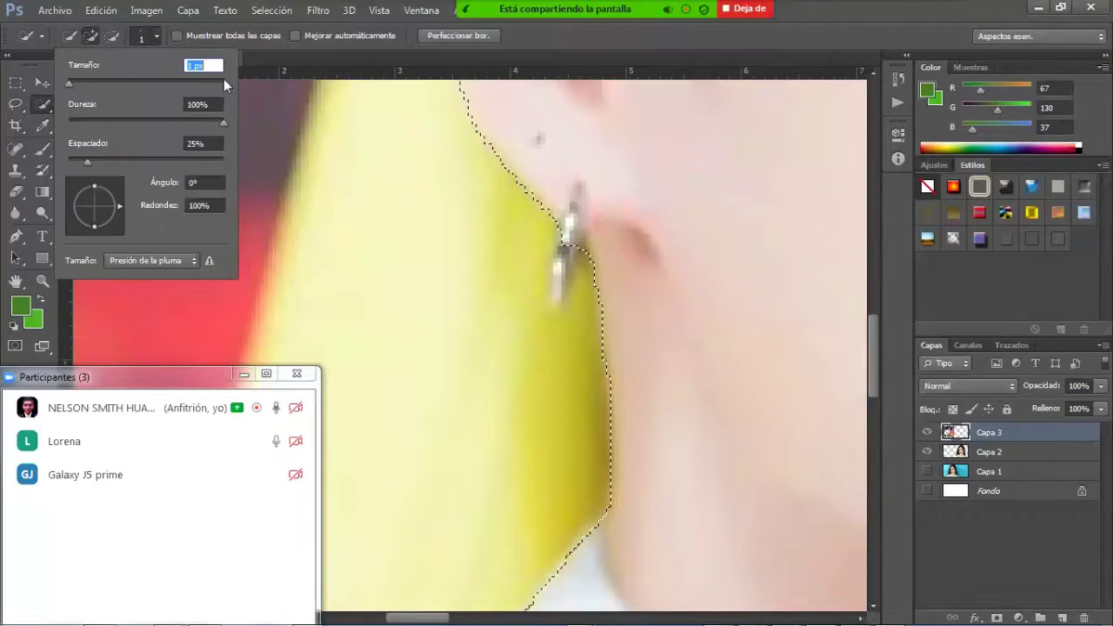
{"action": "key", "text": "Return"}
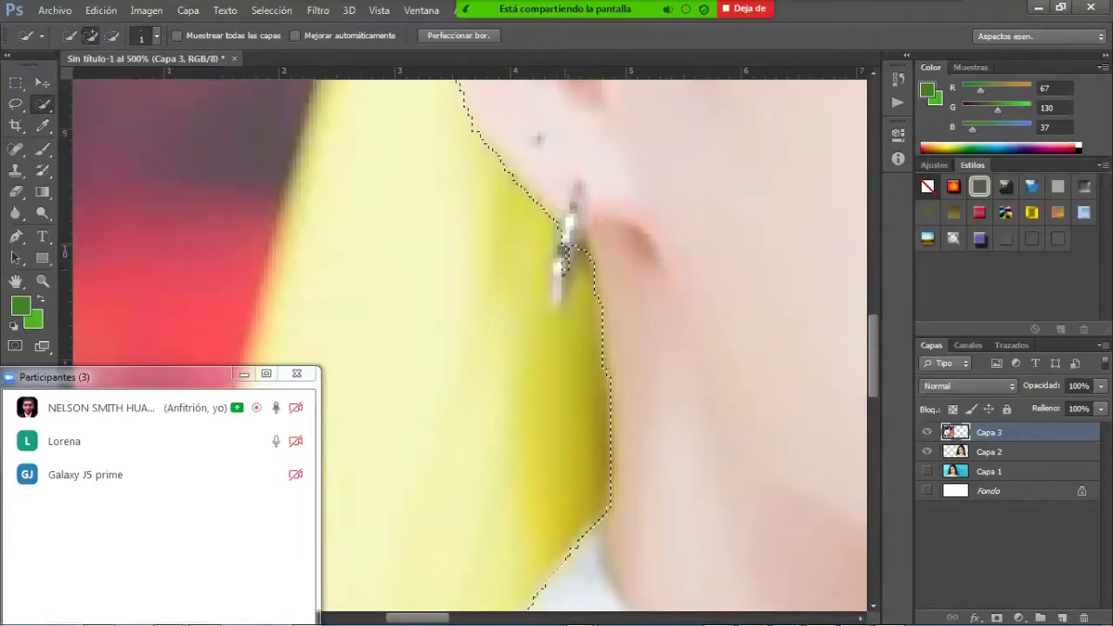
{"action": "mouse_move", "coordinate": [565, 271]}
{"action": "left_mouse_down"}
{"action": "mouse_move", "coordinate": [561, 291]}
{"action": "mouse_move", "coordinate": [558, 254]}
{"action": "mouse_move", "coordinate": [558, 291]}
{"action": "mouse_move", "coordinate": [581, 268]}
{"action": "mouse_move", "coordinate": [581, 248]}
{"action": "left_mouse_up"}
{"action": "left_click", "coordinate": [582, 242]}
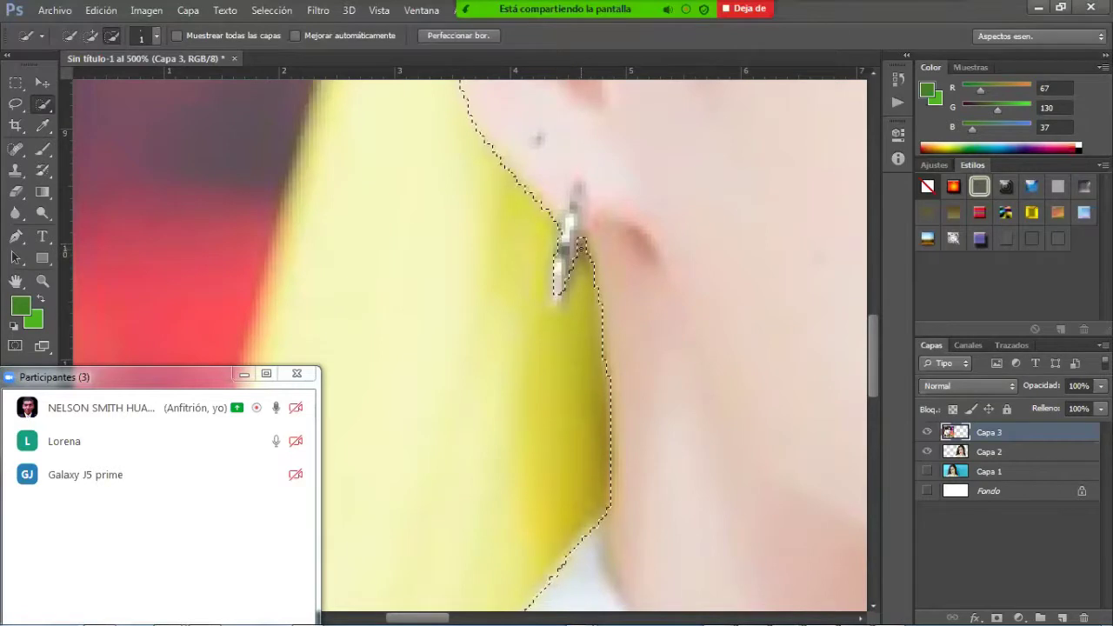
{"action": "left_click", "coordinate": [574, 261], "text": "alt"}
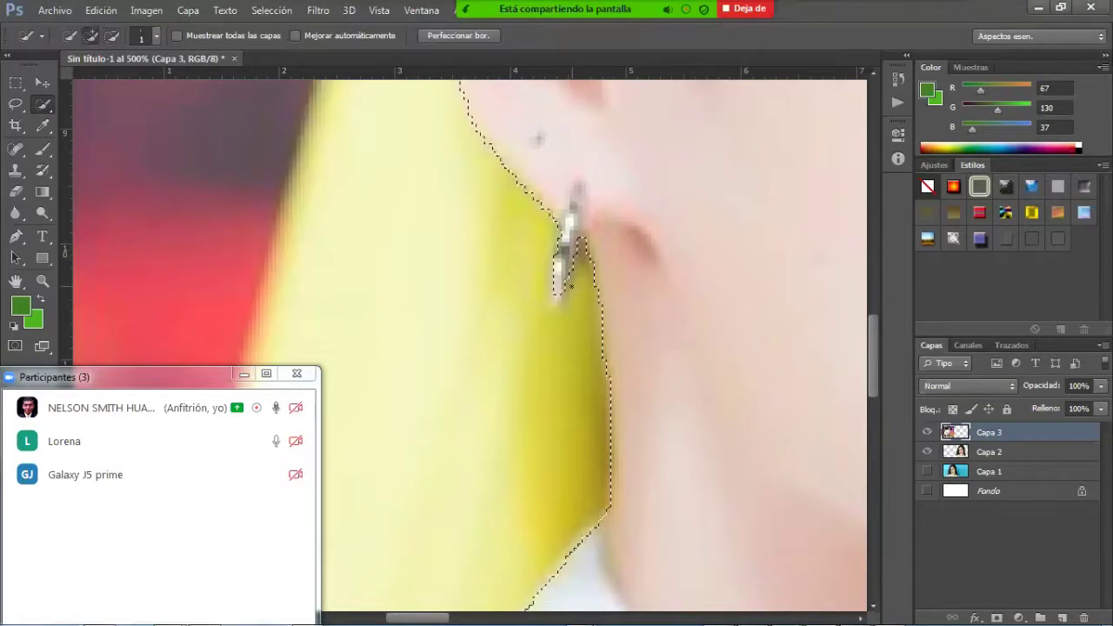
{"action": "left_click", "coordinate": [562, 284]}
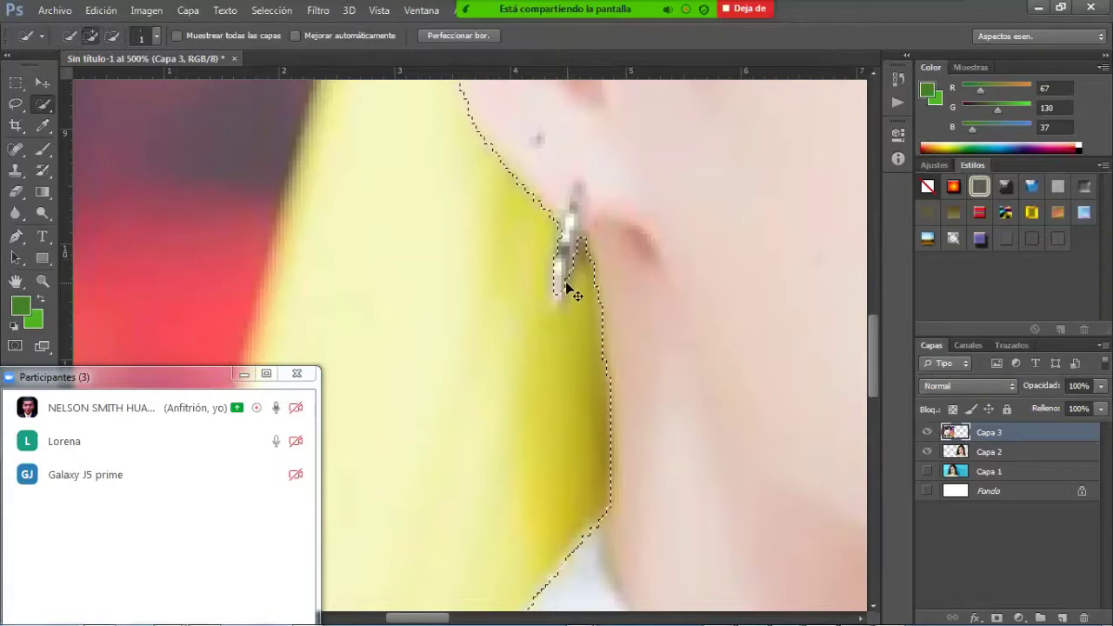
{"action": "key", "text": "ctrl+d"}
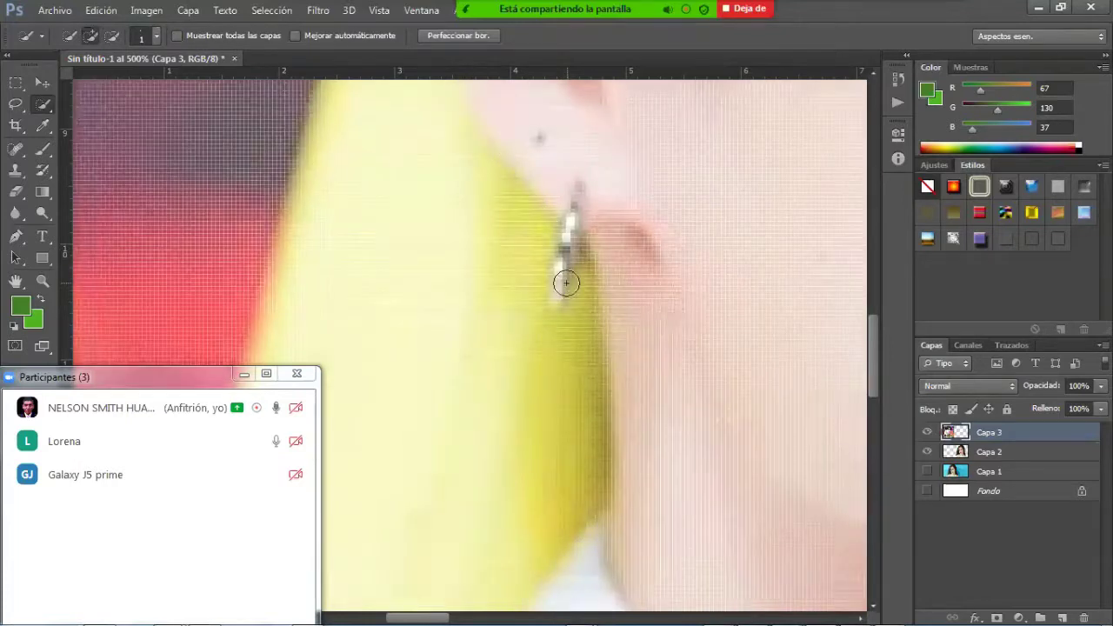
Extend the selection at pixel level around the lower part of the earring to include its edge pixels.
{"action": "left_click", "coordinate": [566, 281]}
{"action": "key", "text": "ctrl+plus"}
{"action": "key", "text": "ctrl+plus"}
{"action": "key", "text": "ctrl+plus"}
{"action": "key", "text": "ctrl+plus"}
{"action": "key", "text": "ctrl+plus"}
{"action": "key", "text": "ctrl+plus"}
{"action": "left_click_drag", "start_coordinate": [567, 281], "coordinate": [462, 323]}
{"action": "mouse_move", "coordinate": [622, 280]}
{"action": "left_mouse_down"}
{"action": "mouse_move", "coordinate": [491, 283]}
{"action": "mouse_move", "coordinate": [491, 305]}
{"action": "left_mouse_up"}
{"action": "left_click_drag", "start_coordinate": [557, 241], "coordinate": [462, 343]}
{"action": "left_click_drag", "start_coordinate": [585, 257], "coordinate": [512, 342]}
{"action": "left_click_drag", "start_coordinate": [687, 198], "coordinate": [600, 303]}
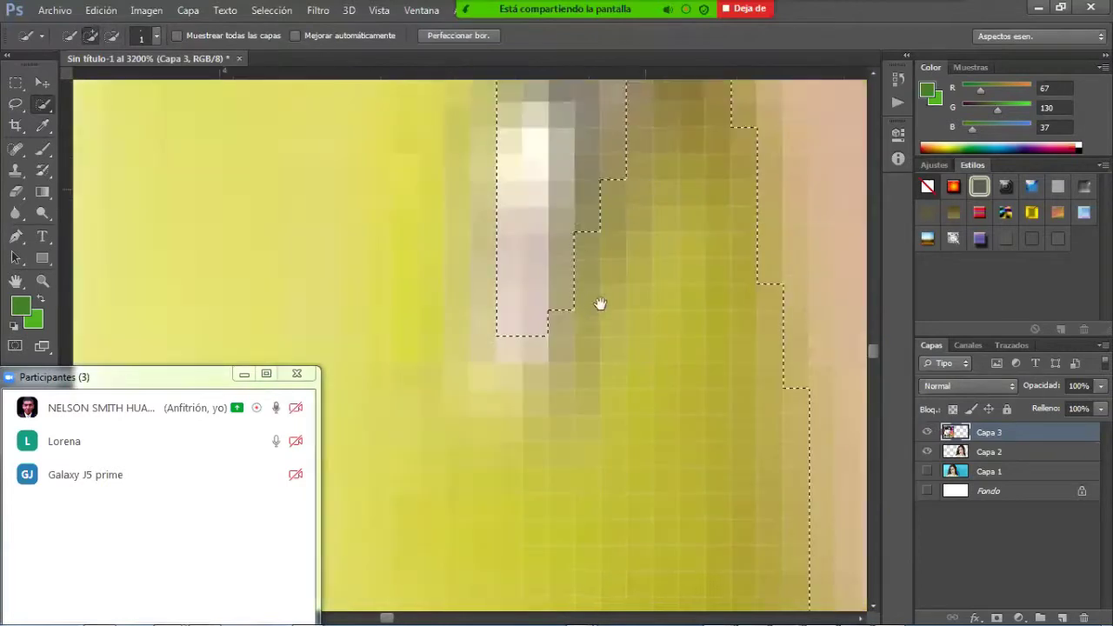
{"action": "left_click_drag", "start_coordinate": [680, 140], "coordinate": [635, 253]}
{"action": "mouse_move", "coordinate": [637, 205]}
{"action": "left_mouse_down"}
{"action": "mouse_move", "coordinate": [641, 298]}
{"action": "mouse_move", "coordinate": [683, 260]}
{"action": "left_mouse_up"}
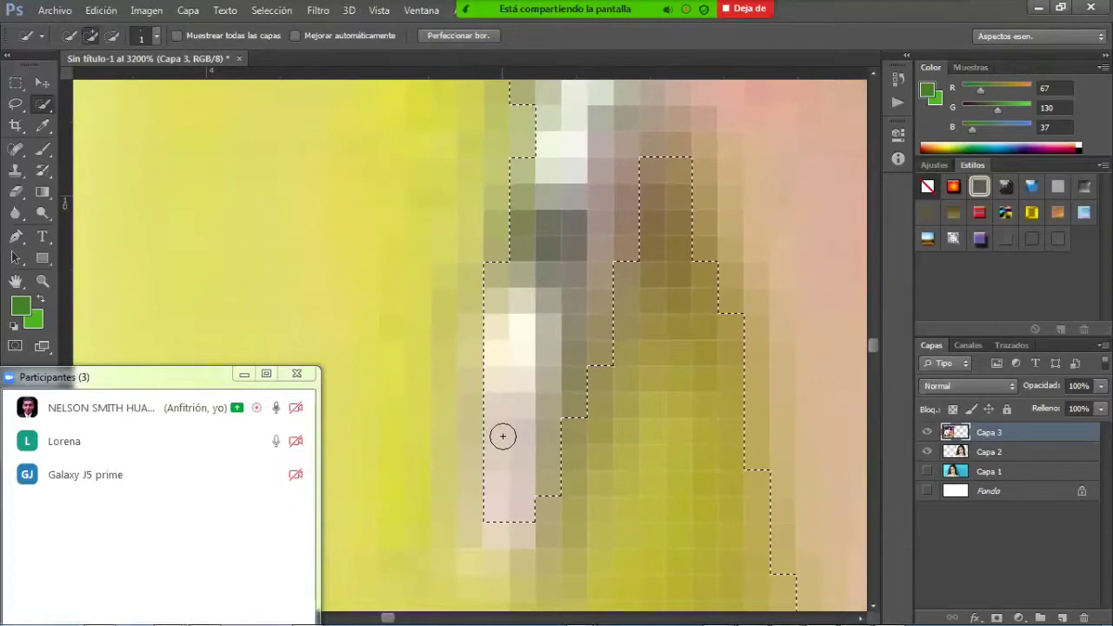
{"action": "mouse_move", "coordinate": [483, 508]}
{"action": "left_mouse_down"}
{"action": "mouse_move", "coordinate": [487, 328]}
{"action": "mouse_move", "coordinate": [479, 480]}
{"action": "mouse_move", "coordinate": [507, 503]}
{"action": "mouse_move", "coordinate": [495, 524]}
{"action": "mouse_move", "coordinate": [537, 527]}
{"action": "mouse_move", "coordinate": [551, 433]}
{"action": "mouse_move", "coordinate": [569, 422]}
{"action": "mouse_move", "coordinate": [560, 503]}
{"action": "left_mouse_up"}
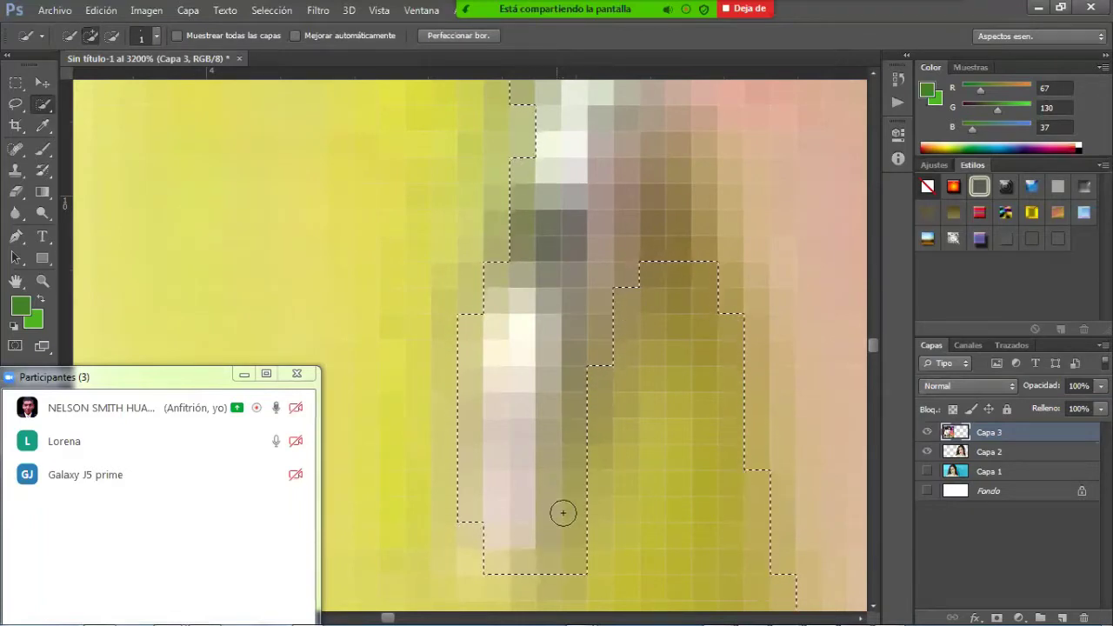
Trim the excess background from the earring selection and re-add the pixels along its lower side edges.
{"action": "left_click_drag", "start_coordinate": [584, 573], "coordinate": [589, 434]}
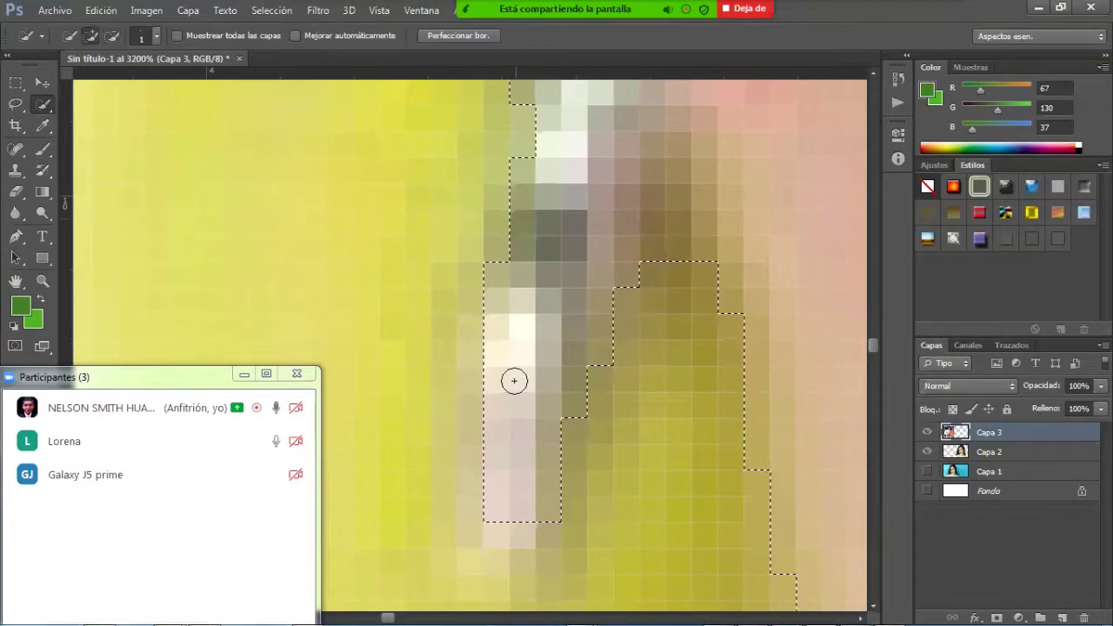
{"action": "mouse_move", "coordinate": [514, 380]}
{"action": "left_mouse_down"}
{"action": "mouse_move", "coordinate": [486, 448]}
{"action": "mouse_move", "coordinate": [480, 435]}
{"action": "mouse_move", "coordinate": [479, 489]}
{"action": "mouse_move", "coordinate": [481, 502]}
{"action": "mouse_move", "coordinate": [525, 509]}
{"action": "mouse_move", "coordinate": [504, 472]}
{"action": "left_mouse_up"}
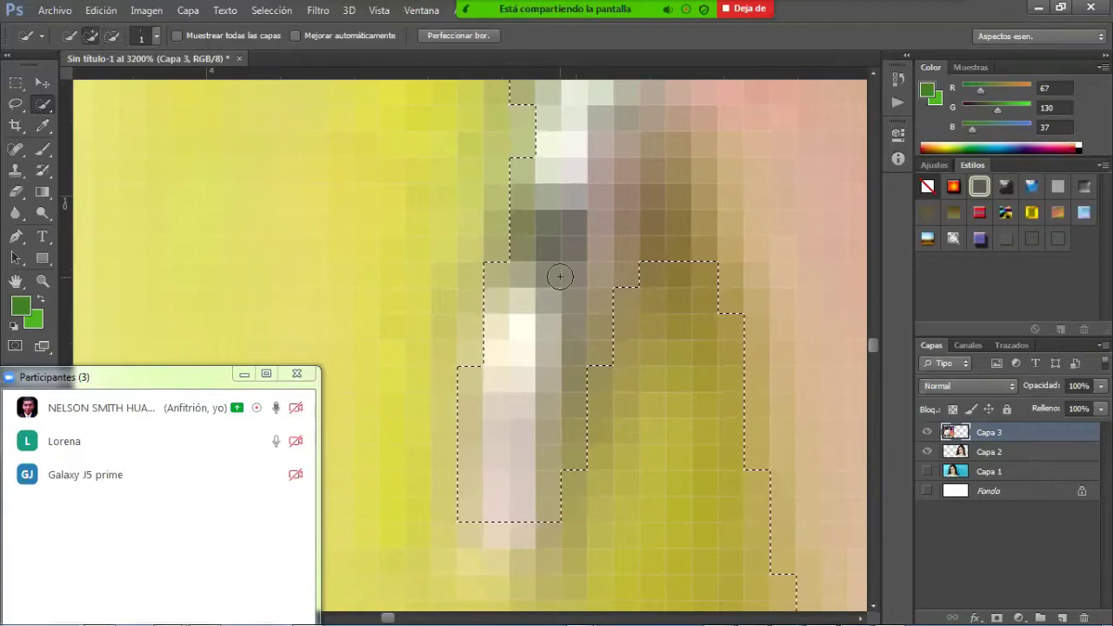
{"action": "scroll", "coordinate": [560, 276], "scroll_direction": "down", "scroll_amount": 2}
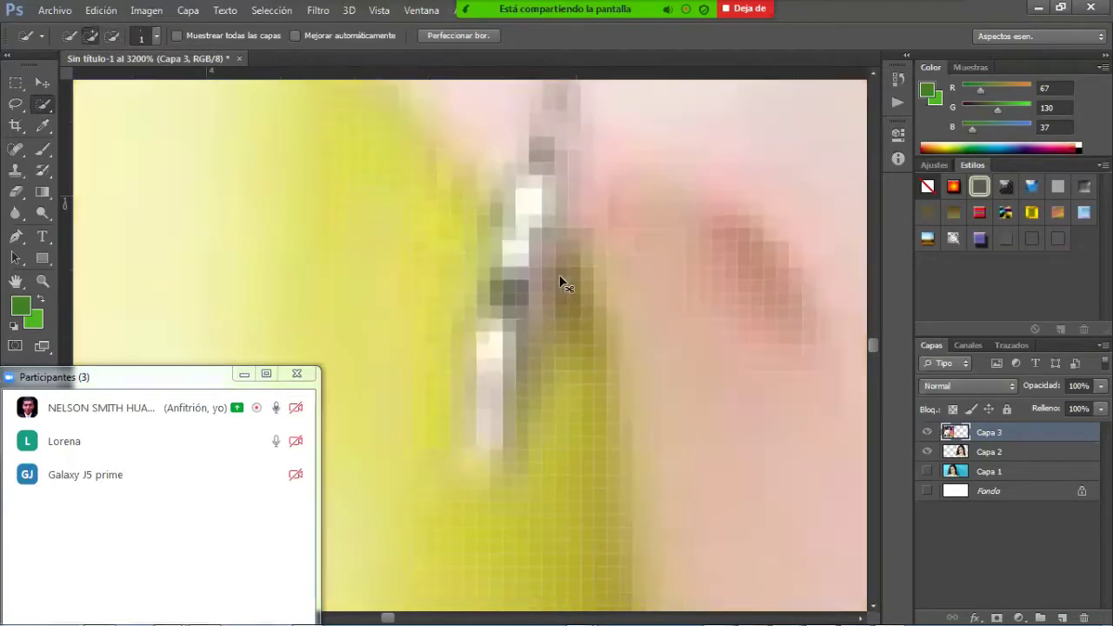
{"action": "scroll", "coordinate": [560, 276], "scroll_direction": "down", "scroll_amount": 3}
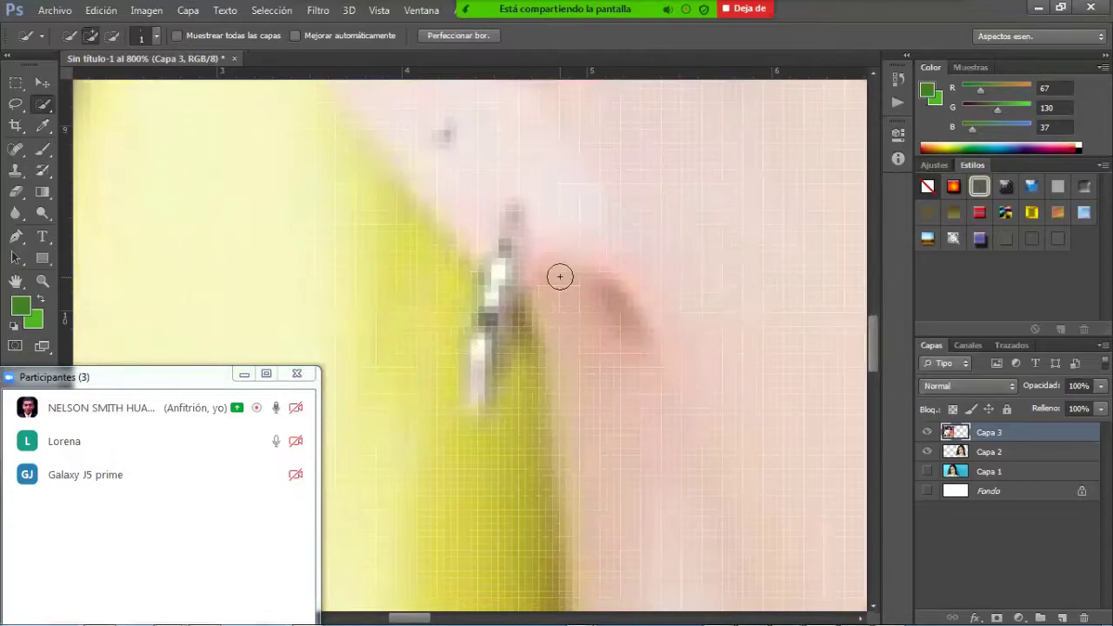
Subtract the yellow background around and behind the dangling earring from the Quick Selection on Capa 3.
{"action": "scroll", "coordinate": [560, 277], "scroll_direction": "up", "scroll_amount": 4}
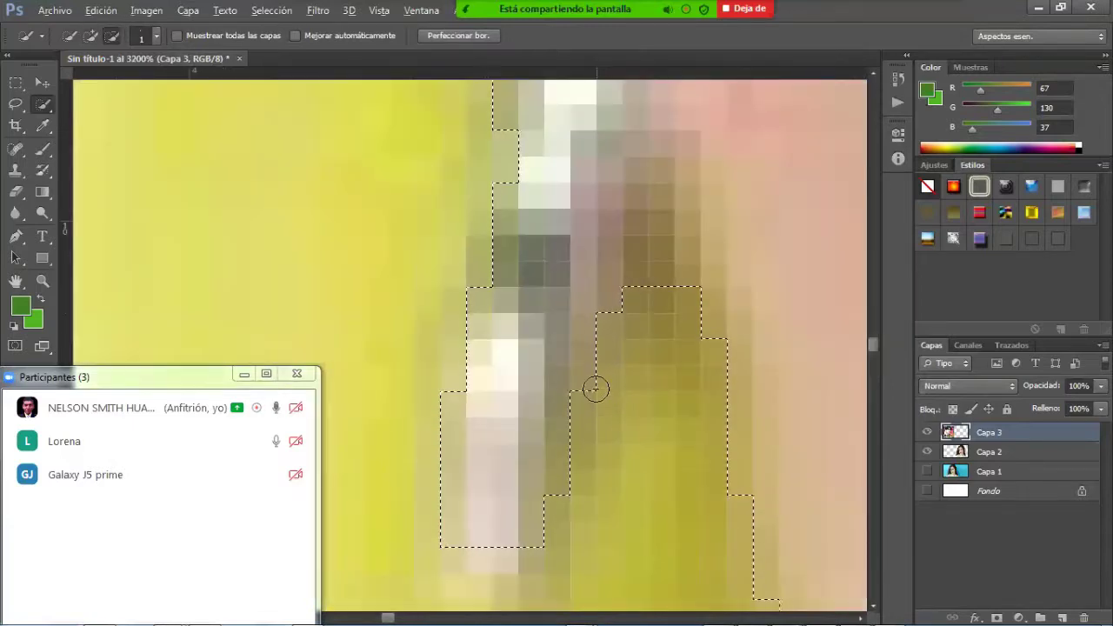
{"action": "left_click", "coordinate": [597, 360], "text": "alt"}
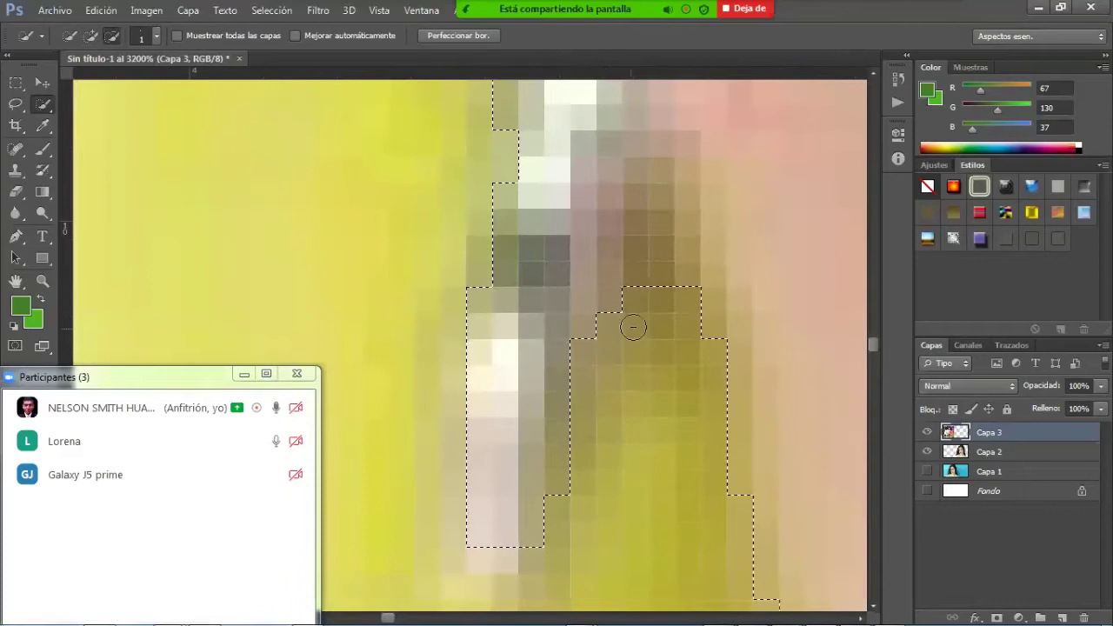
{"action": "left_click_drag", "start_coordinate": [651, 278], "coordinate": [660, 176]}
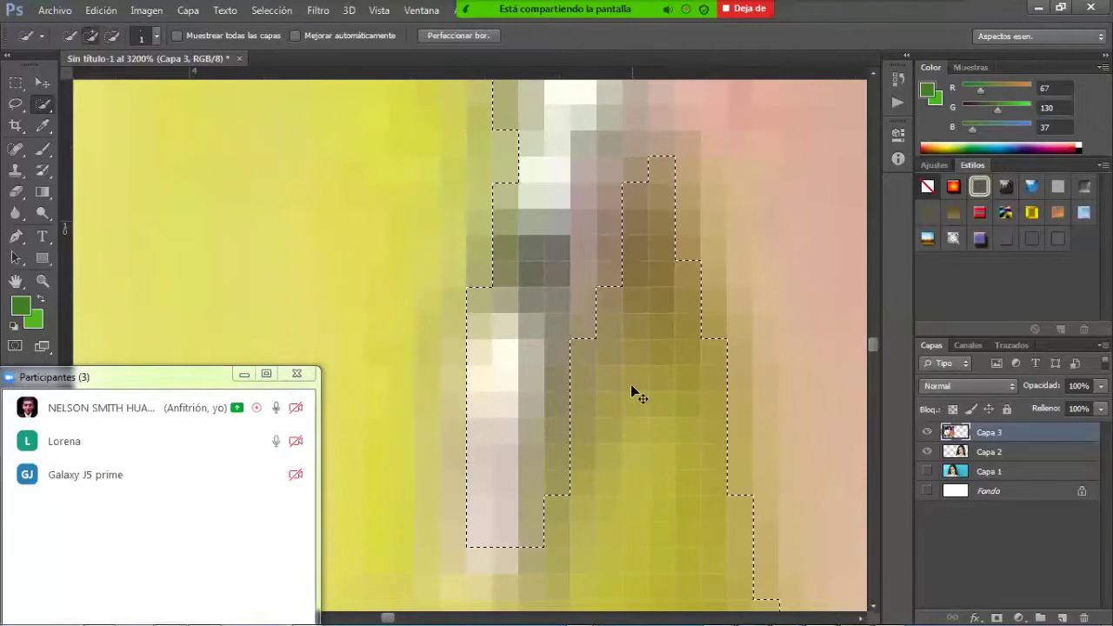
{"action": "key", "text": "ctrl+d"}
Subtract the magenta background notch above the hair parting from the selection.
{"action": "key", "text": "ctrl+minus"}
{"action": "key", "text": "ctrl+minus"}
{"action": "key", "text": "ctrl+minus"}
{"action": "key", "text": "ctrl+minus"}
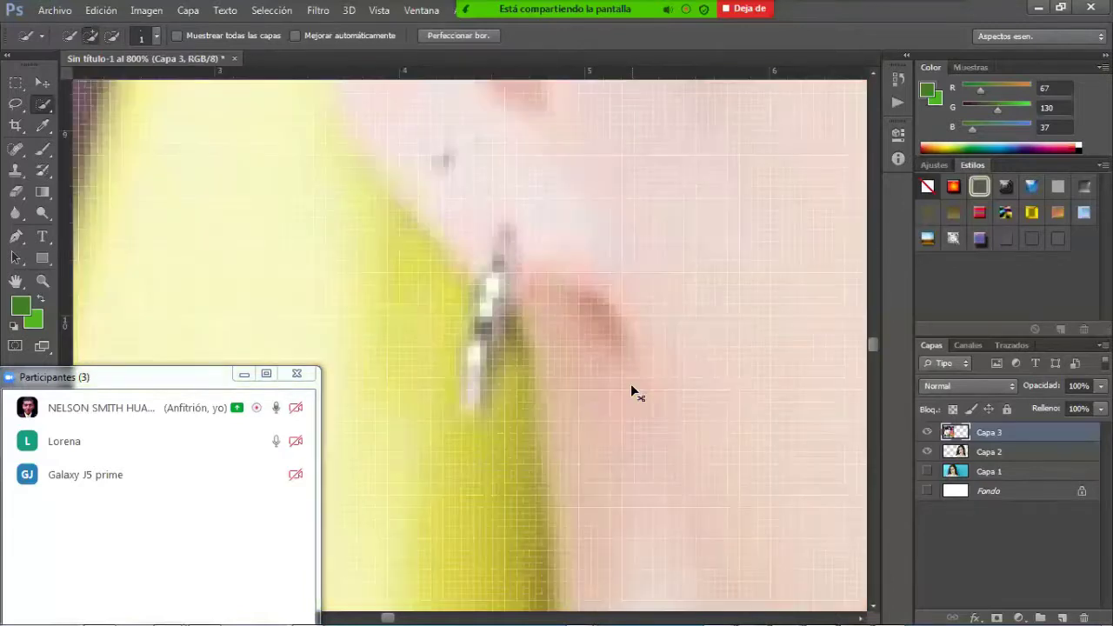
{"action": "key", "text": "ctrl+1"}
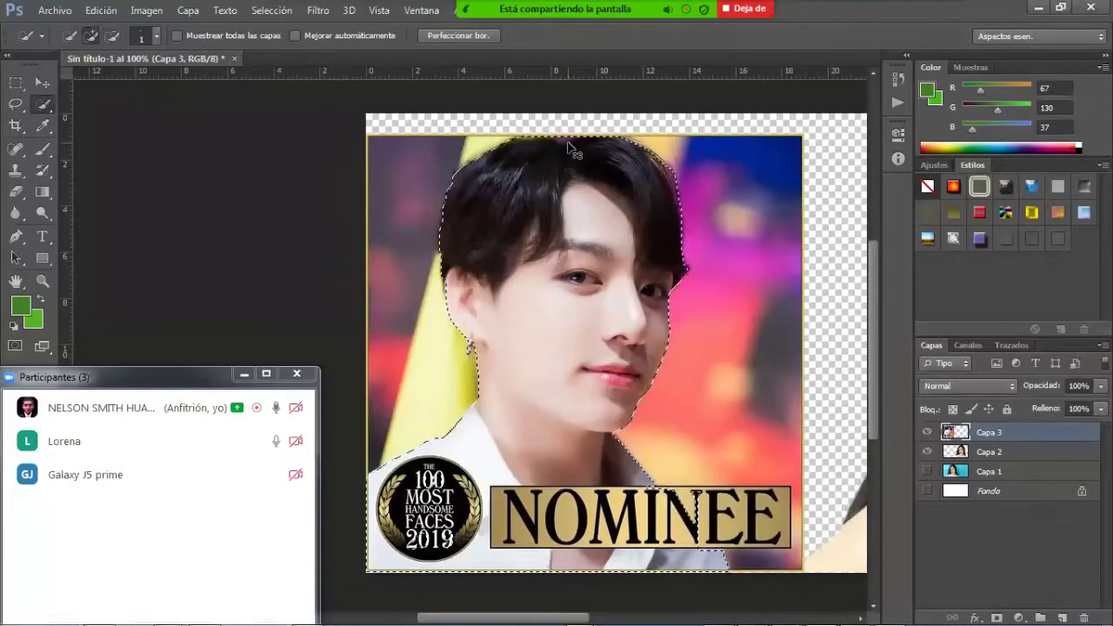
{"action": "key", "text": "ctrl+plus"}
{"action": "key", "text": "ctrl+plus"}
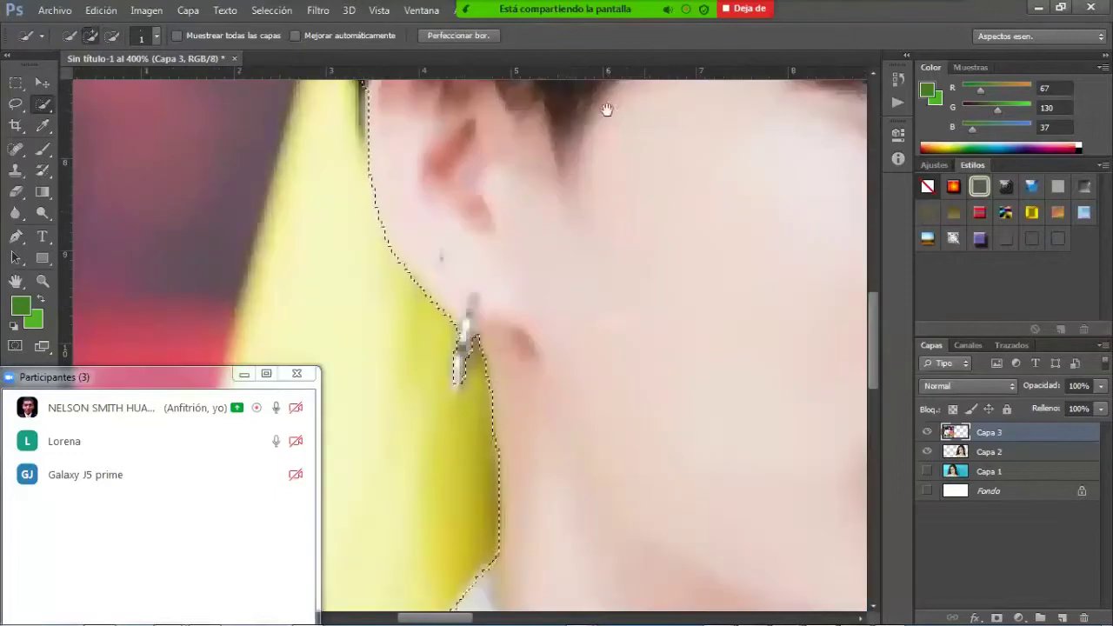
{"action": "left_click_drag", "start_coordinate": [607, 110], "coordinate": [522, 487]}
{"action": "left_click_drag", "start_coordinate": [609, 140], "coordinate": [522, 513]}
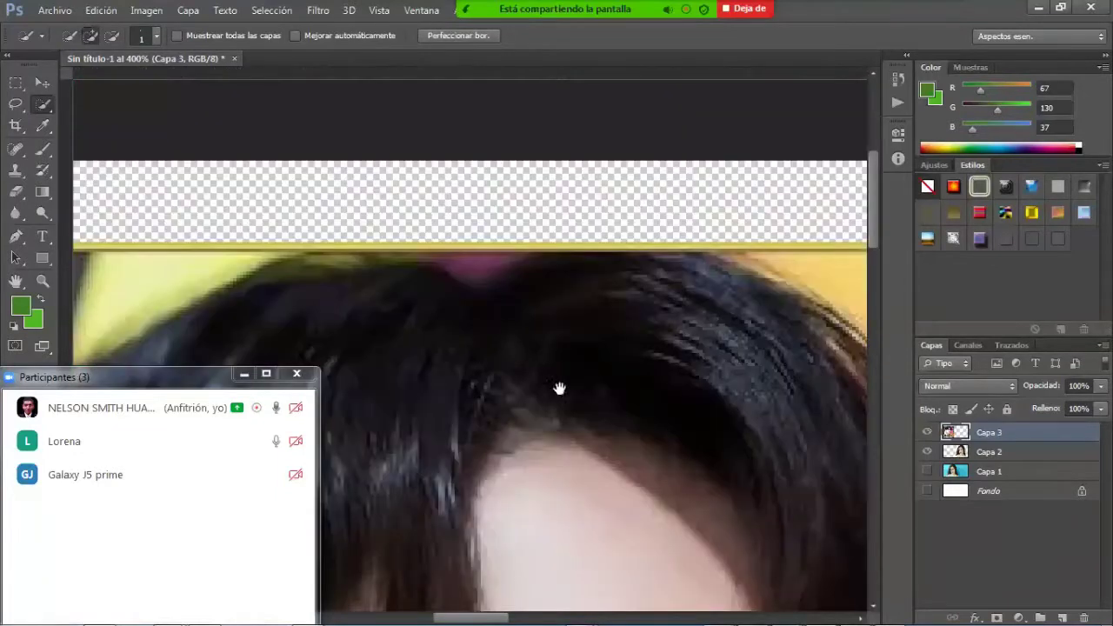
{"action": "key", "text": "ctrl+r"}
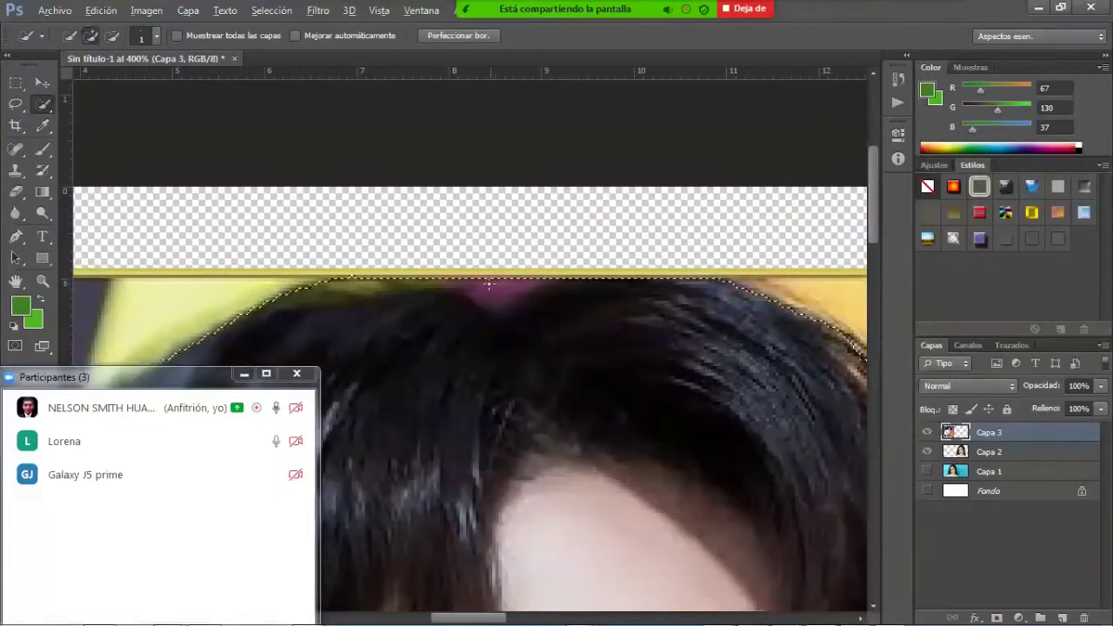
{"action": "key", "text": "alt"}
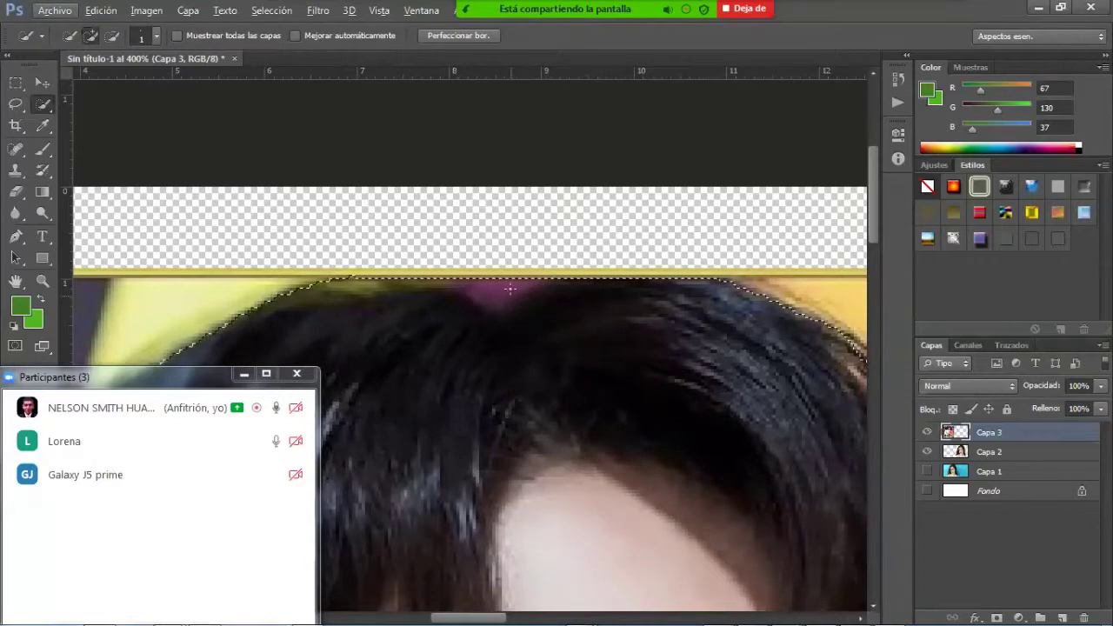
{"action": "key", "text": "alt"}
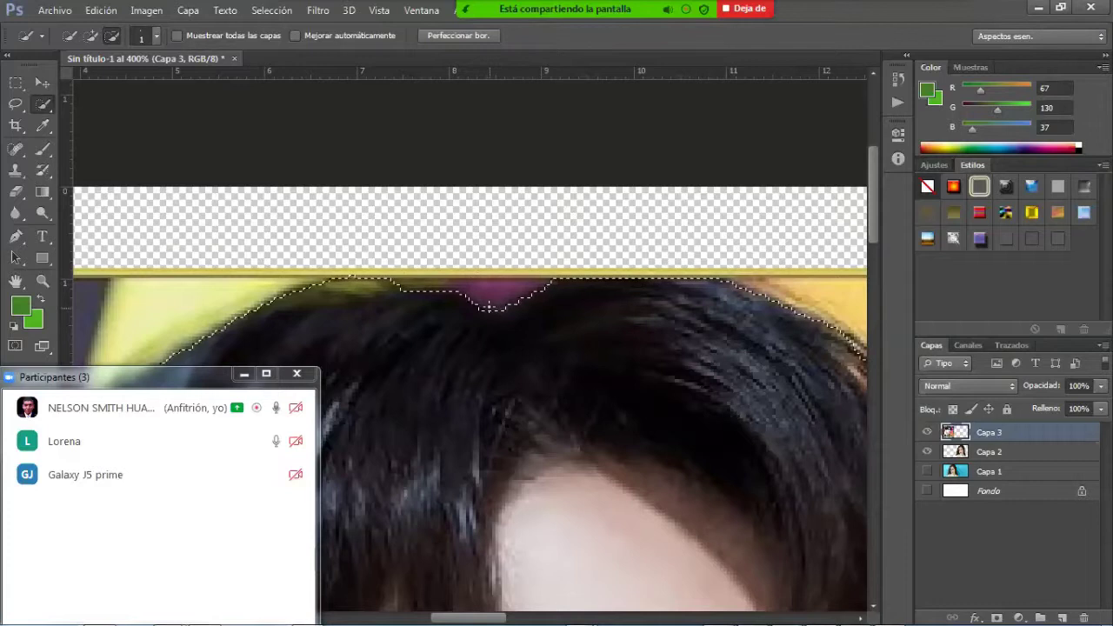
{"action": "key", "text": "ctrl+d"}
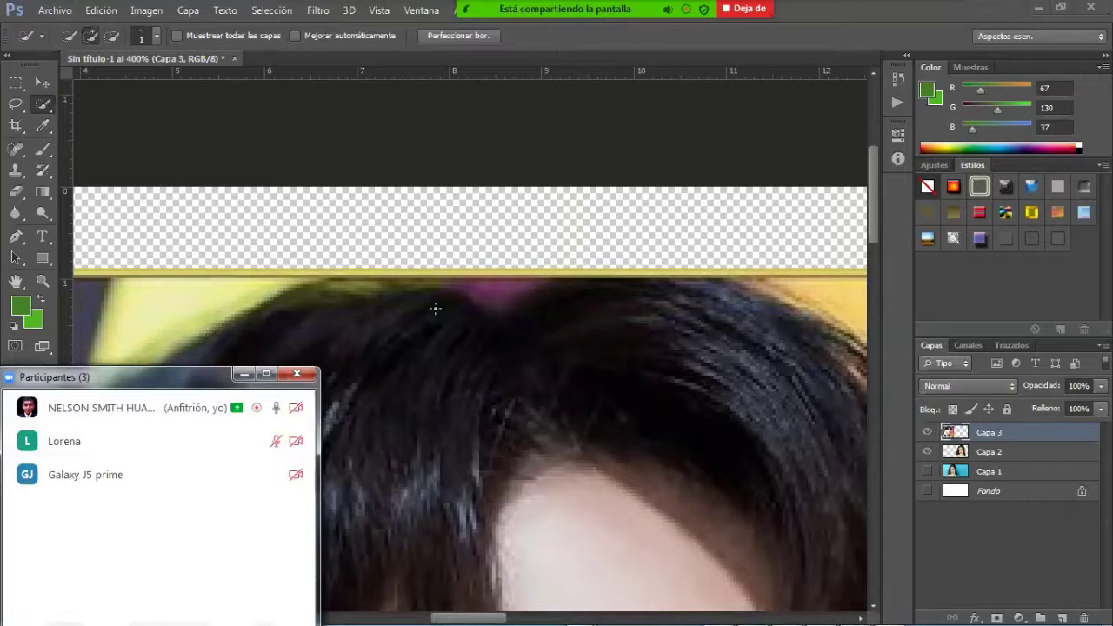
{"action": "left_click", "coordinate": [497, 299]}
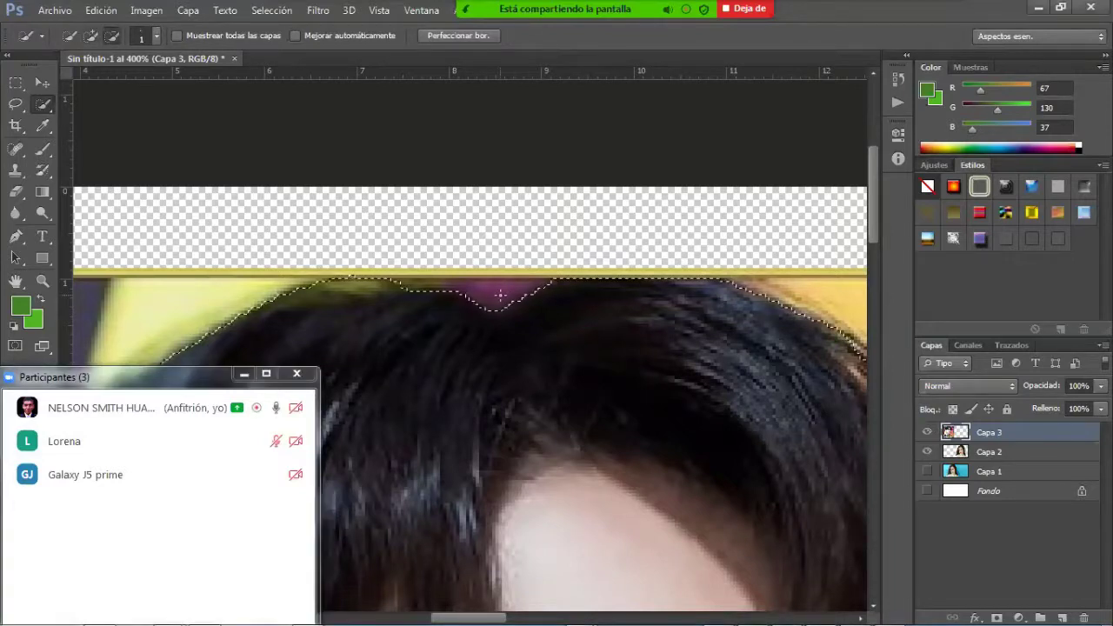
{"action": "left_click", "coordinate": [501, 311], "text": "alt"}
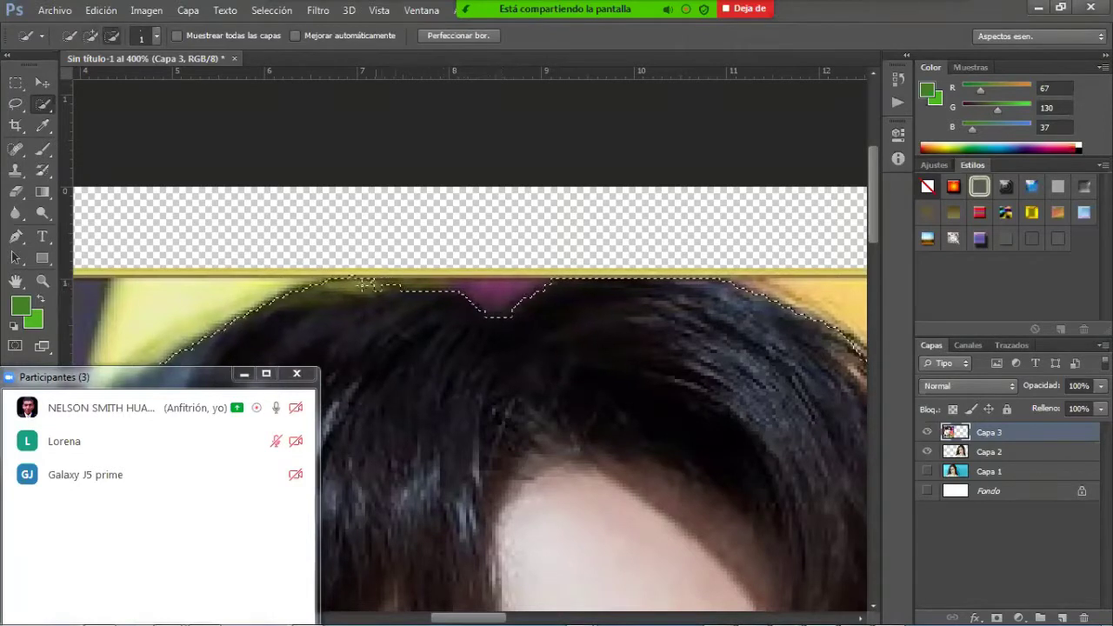
Subtract the yellow-green background strip above the hair, to the left of the parting, from the selection.
{"action": "left_click", "coordinate": [340, 285], "text": "alt"}
{"action": "mouse_move", "coordinate": [306, 292]}
{"action": "left_mouse_down"}
{"action": "mouse_move", "coordinate": [275, 294]}
{"action": "mouse_move", "coordinate": [362, 289]}
{"action": "left_mouse_up"}
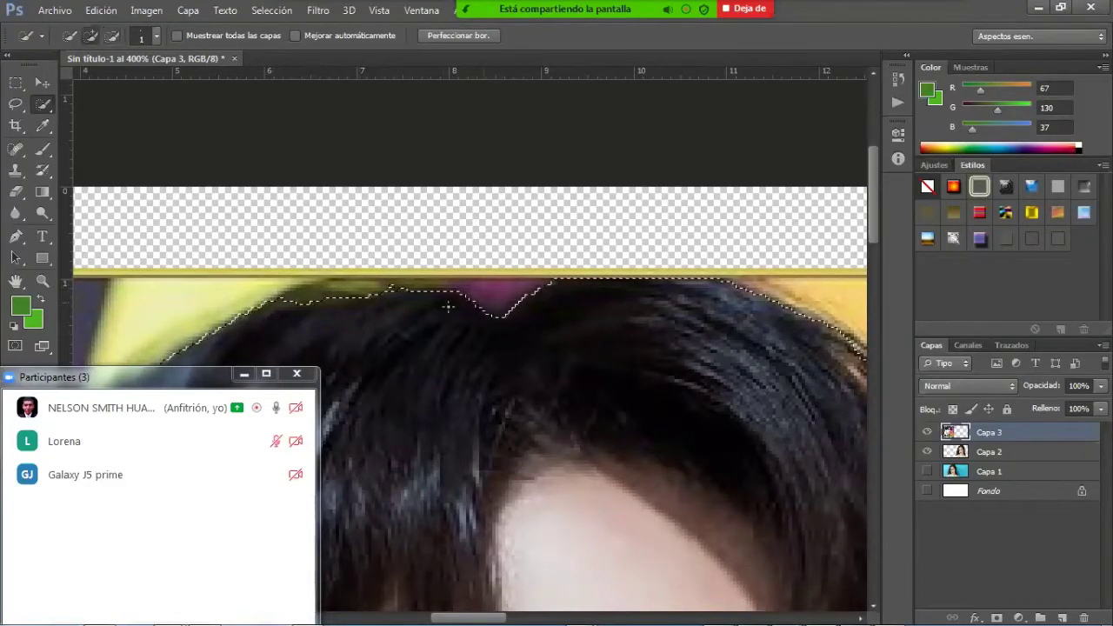
{"action": "left_click_drag", "start_coordinate": [379, 286], "coordinate": [394, 287]}
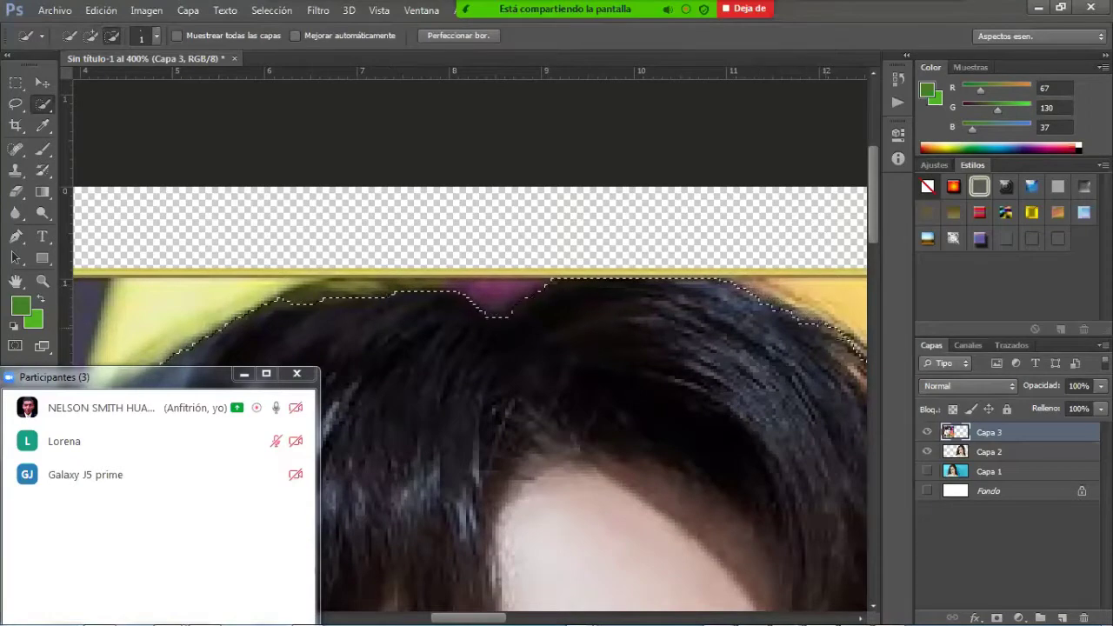
Trim the selection along the right side of the hair to exclude the orange and magenta background.
{"action": "mouse_move", "coordinate": [857, 363]}
{"action": "left_mouse_down"}
{"action": "mouse_move", "coordinate": [799, 312]}
{"action": "mouse_move", "coordinate": [839, 347]}
{"action": "mouse_move", "coordinate": [603, 261]}
{"action": "left_mouse_up"}
{"action": "mouse_move", "coordinate": [703, 283]}
{"action": "left_mouse_down"}
{"action": "mouse_move", "coordinate": [662, 278]}
{"action": "mouse_move", "coordinate": [762, 374]}
{"action": "mouse_move", "coordinate": [712, 298]}
{"action": "left_mouse_up"}
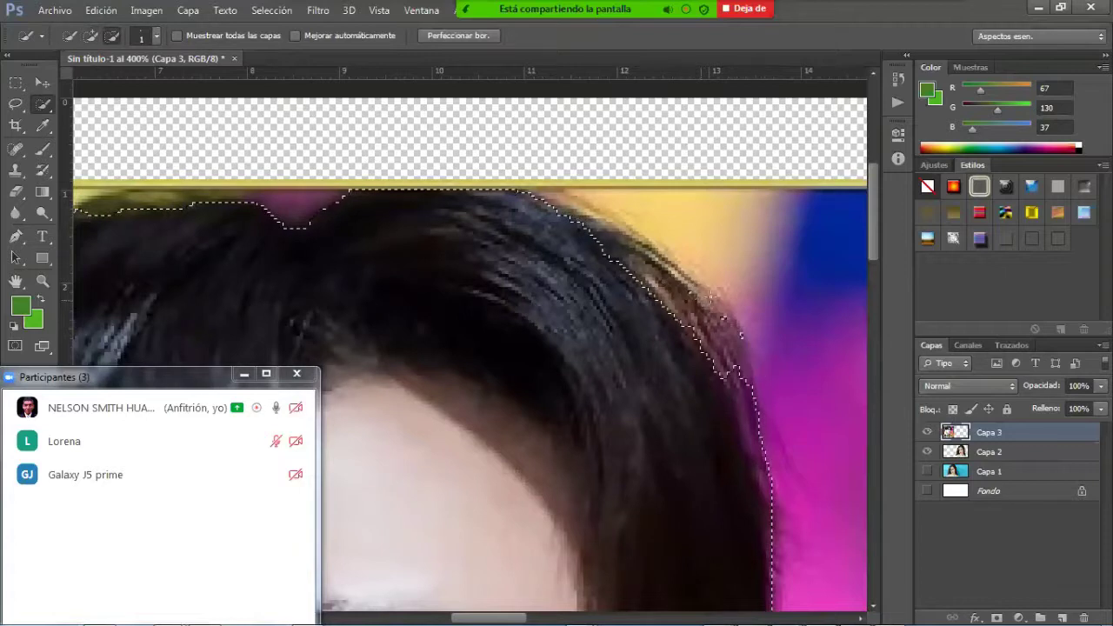
{"action": "mouse_move", "coordinate": [735, 344]}
{"action": "left_mouse_down"}
{"action": "mouse_move", "coordinate": [769, 470]}
{"action": "mouse_move", "coordinate": [746, 419]}
{"action": "mouse_move", "coordinate": [769, 507]}
{"action": "mouse_move", "coordinate": [756, 428]}
{"action": "mouse_move", "coordinate": [768, 474]}
{"action": "mouse_move", "coordinate": [770, 546]}
{"action": "mouse_move", "coordinate": [761, 503]}
{"action": "left_mouse_up"}
{"action": "scroll", "coordinate": [763, 392], "scroll_direction": "down", "scroll_amount": 3}
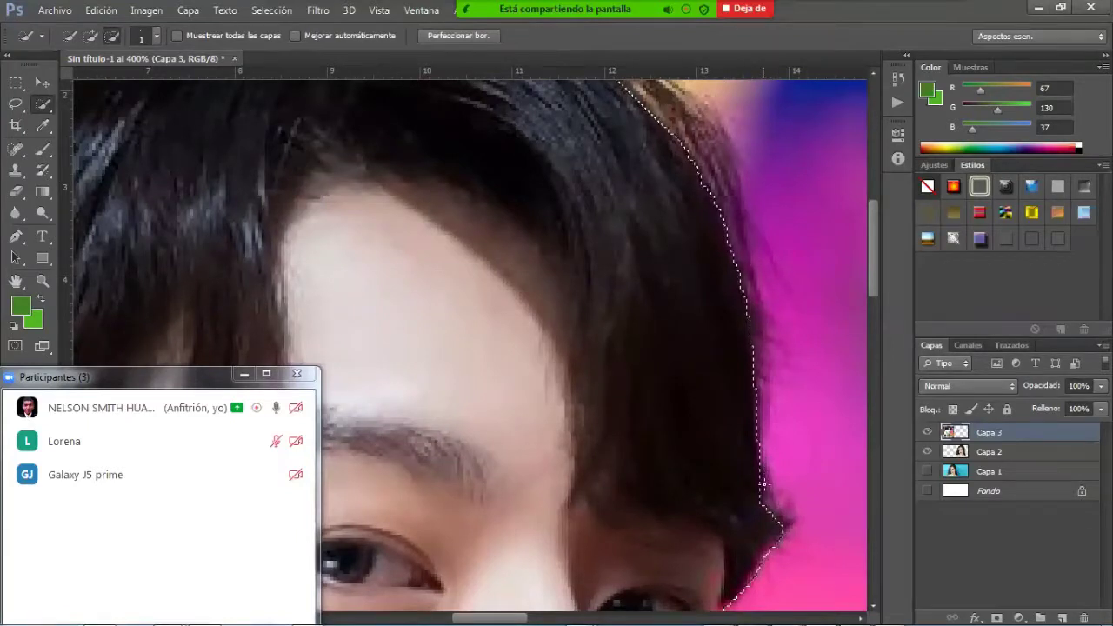
Subtract the pink background around the pointed hair tip beside the man's eye from the selection.
{"action": "left_click_drag", "start_coordinate": [787, 290], "coordinate": [758, 47]}
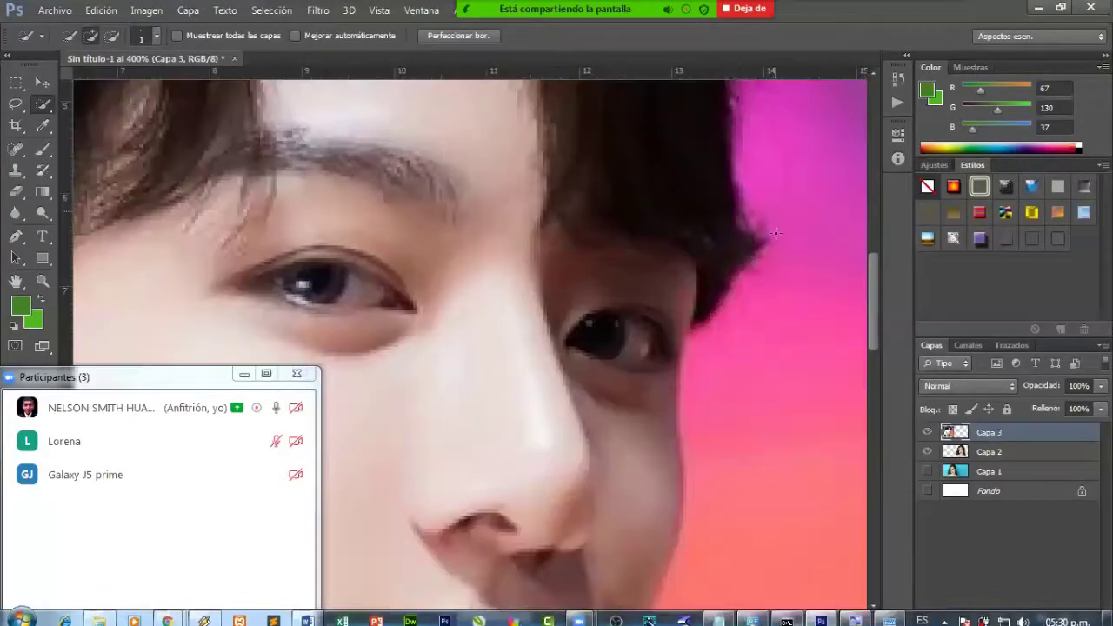
{"action": "key", "text": "alt"}
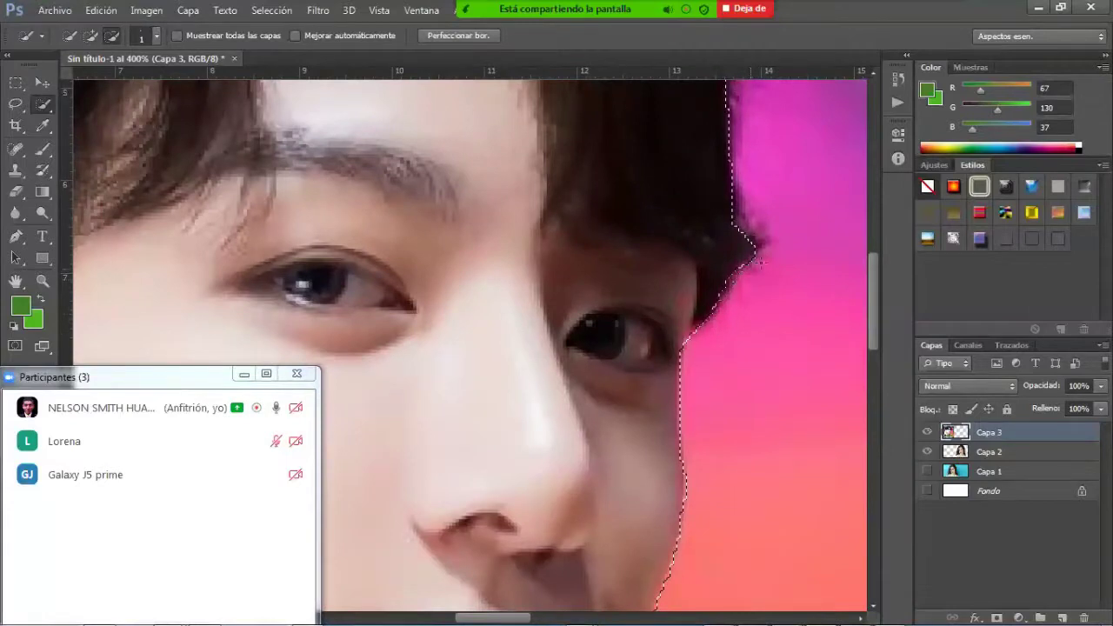
{"action": "left_click", "coordinate": [753, 265]}
{"action": "left_click", "coordinate": [691, 332]}
Tighten the selection edge along the right cheek by subtracting the pink and orange background.
{"action": "left_click_drag", "start_coordinate": [729, 392], "coordinate": [738, 270]}
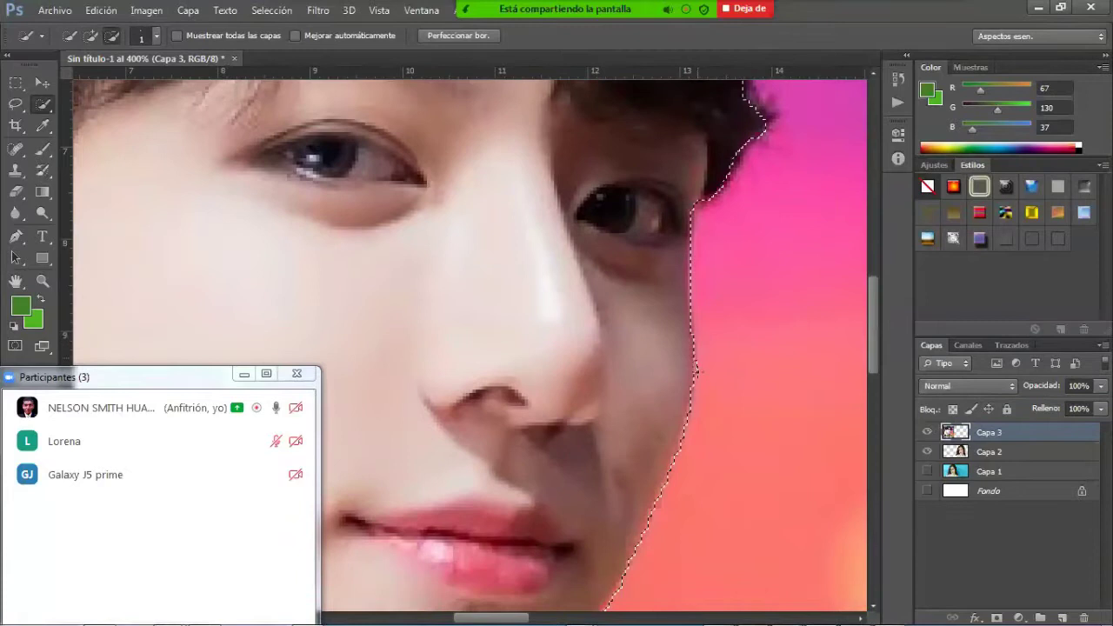
{"action": "mouse_move", "coordinate": [697, 367]}
{"action": "left_mouse_down"}
{"action": "mouse_move", "coordinate": [698, 418]}
{"action": "mouse_move", "coordinate": [672, 451]}
{"action": "left_mouse_up"}
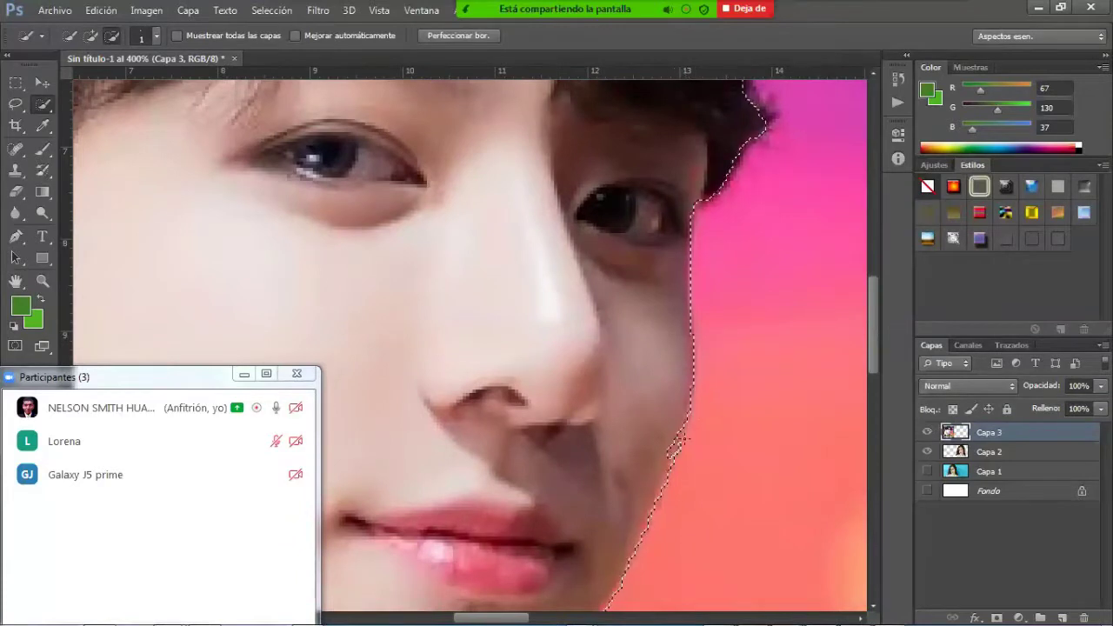
{"action": "left_click_drag", "start_coordinate": [658, 512], "coordinate": [663, 489]}
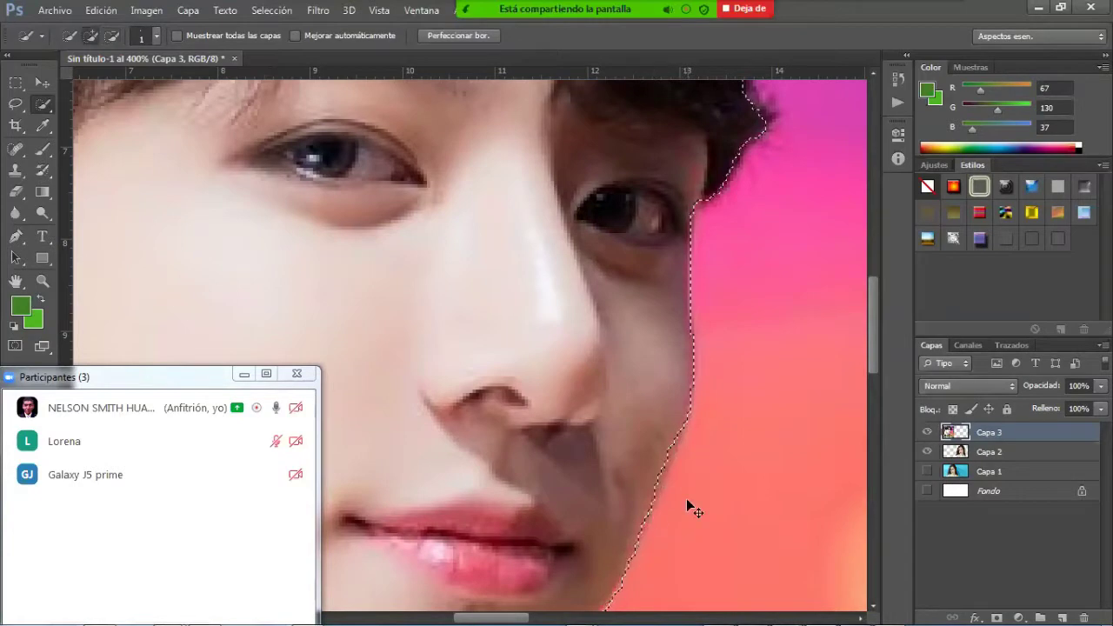
Refine the selection edge along the jaw beside the mouth to follow the skin outline.
{"action": "key", "text": "ctrl+plus"}
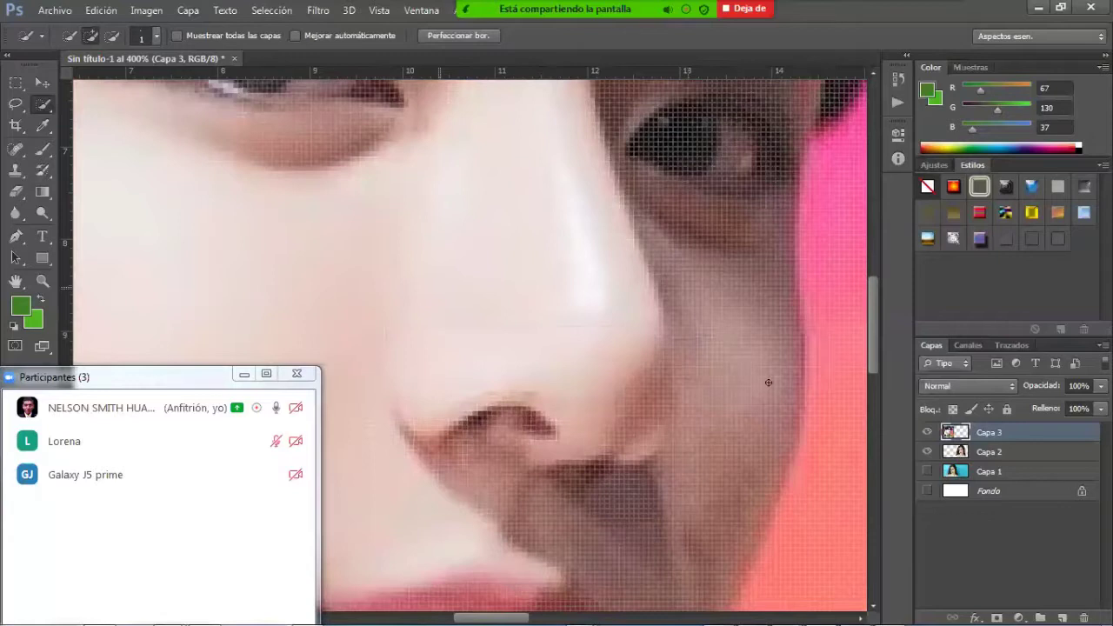
{"action": "key", "text": "ctrl+plus"}
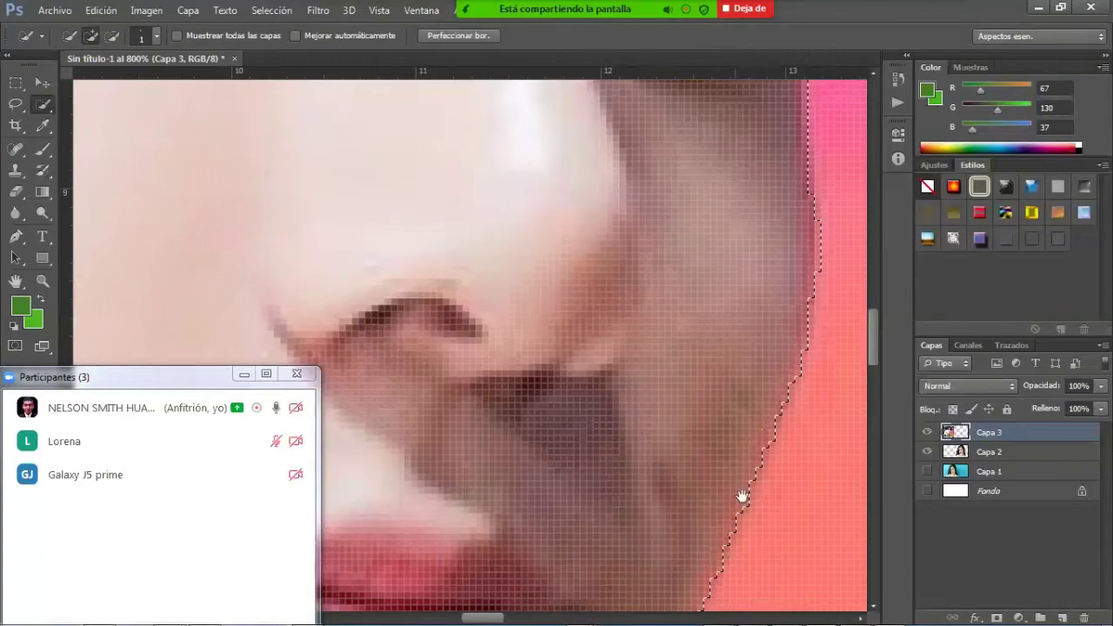
{"action": "scroll", "coordinate": [740, 497], "scroll_direction": "down", "scroll_amount": 4}
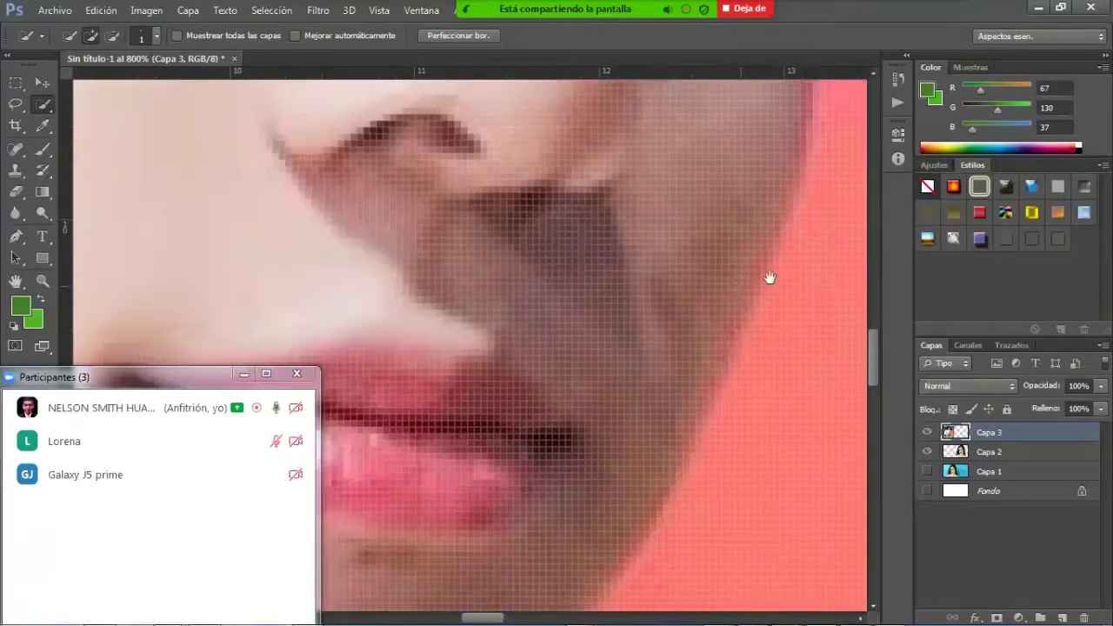
{"action": "scroll", "coordinate": [728, 343], "scroll_direction": "down", "scroll_amount": 4}
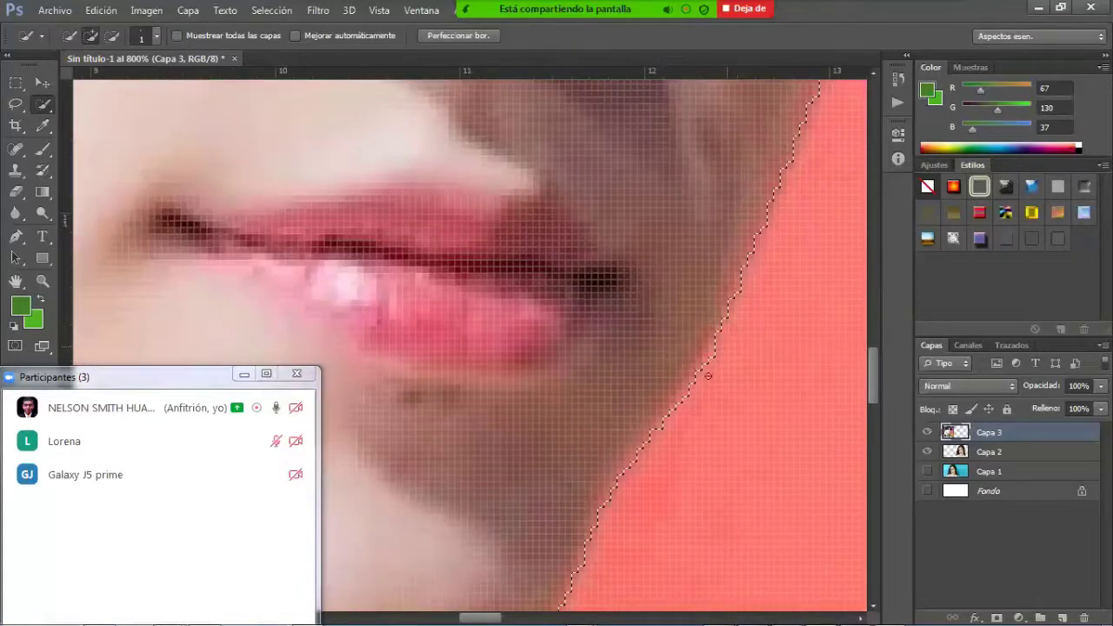
{"action": "key", "text": "alt"}
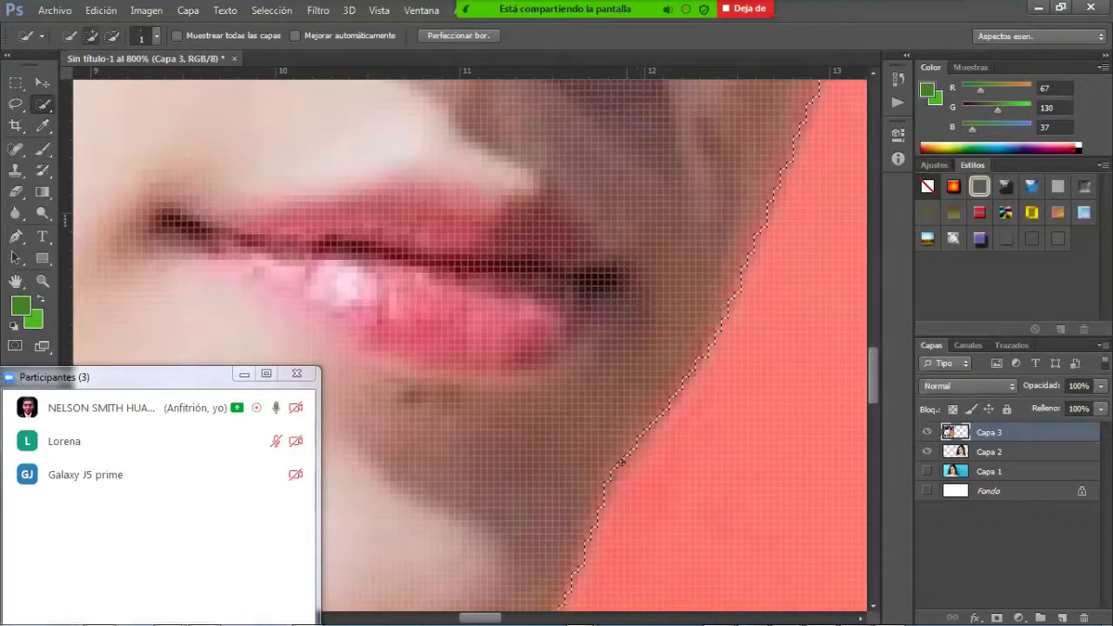
Trim the selection along the chin and into the corner where the chin meets the neck.
{"action": "left_click_drag", "start_coordinate": [634, 447], "coordinate": [721, 251]}
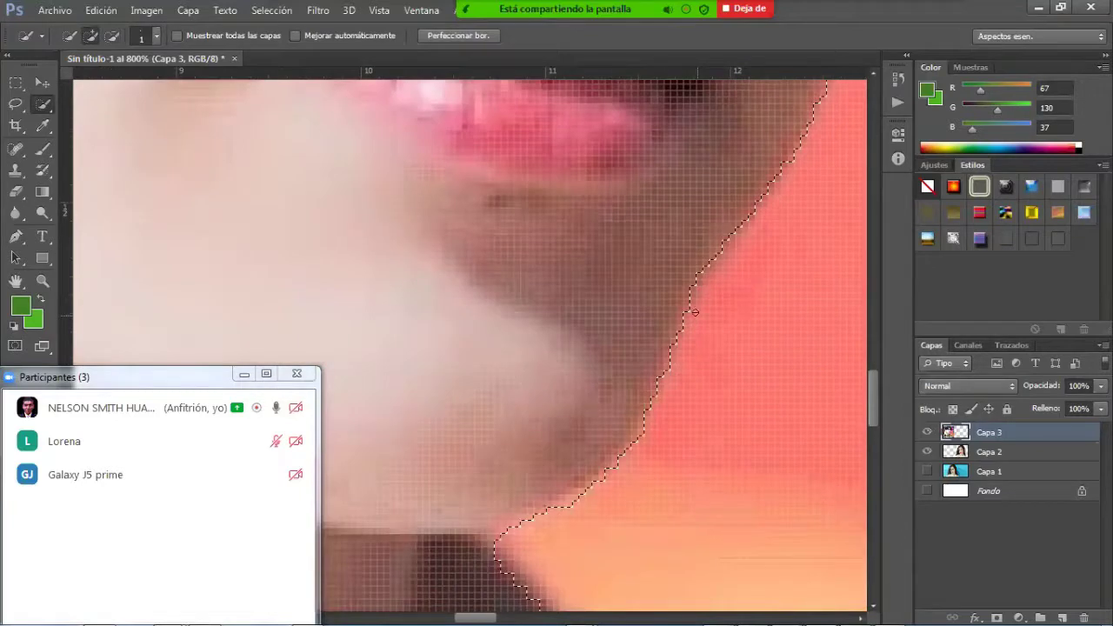
{"action": "left_click_drag", "start_coordinate": [699, 299], "coordinate": [668, 363]}
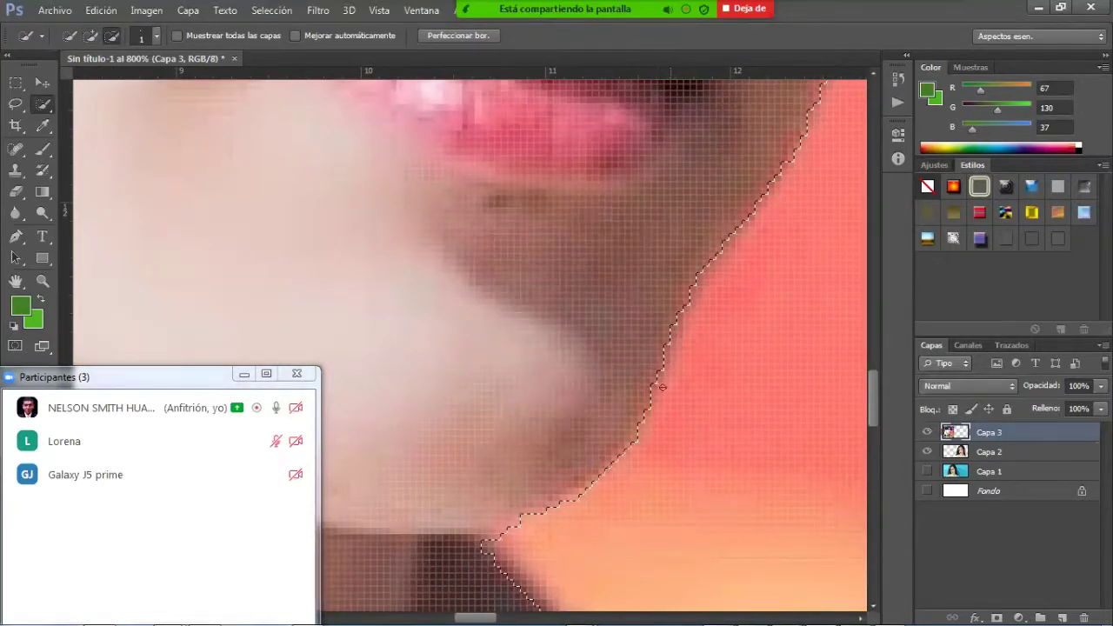
{"action": "mouse_move", "coordinate": [543, 515]}
{"action": "left_mouse_down"}
{"action": "mouse_move", "coordinate": [492, 527]}
{"action": "mouse_move", "coordinate": [485, 541]}
{"action": "left_mouse_up"}
{"action": "left_click", "coordinate": [476, 542]}
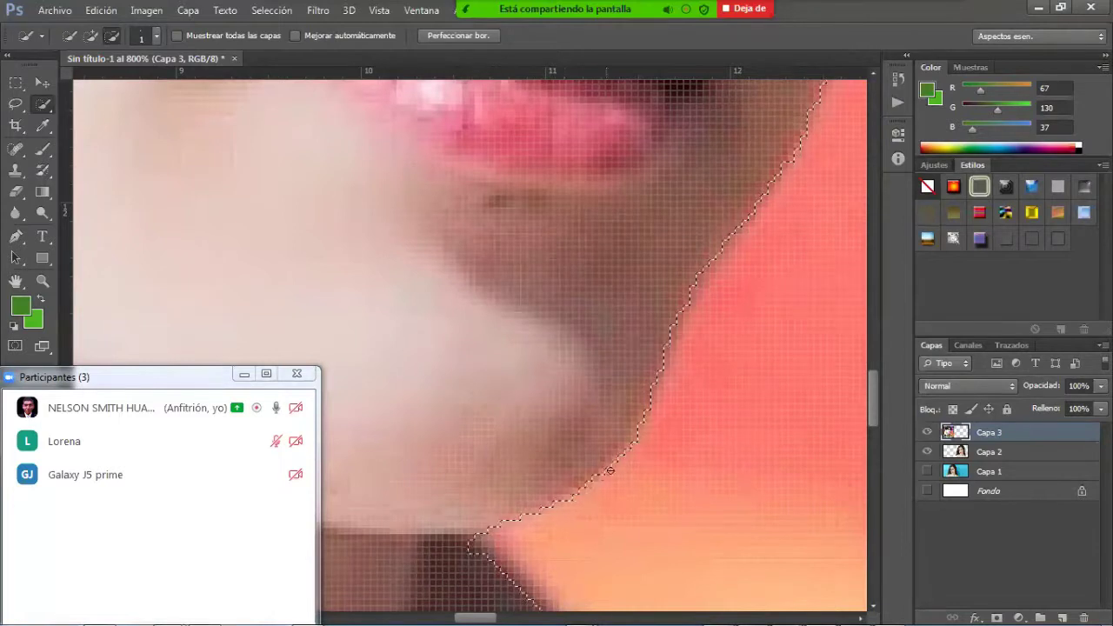
{"action": "left_click_drag", "start_coordinate": [663, 407], "coordinate": [660, 425]}
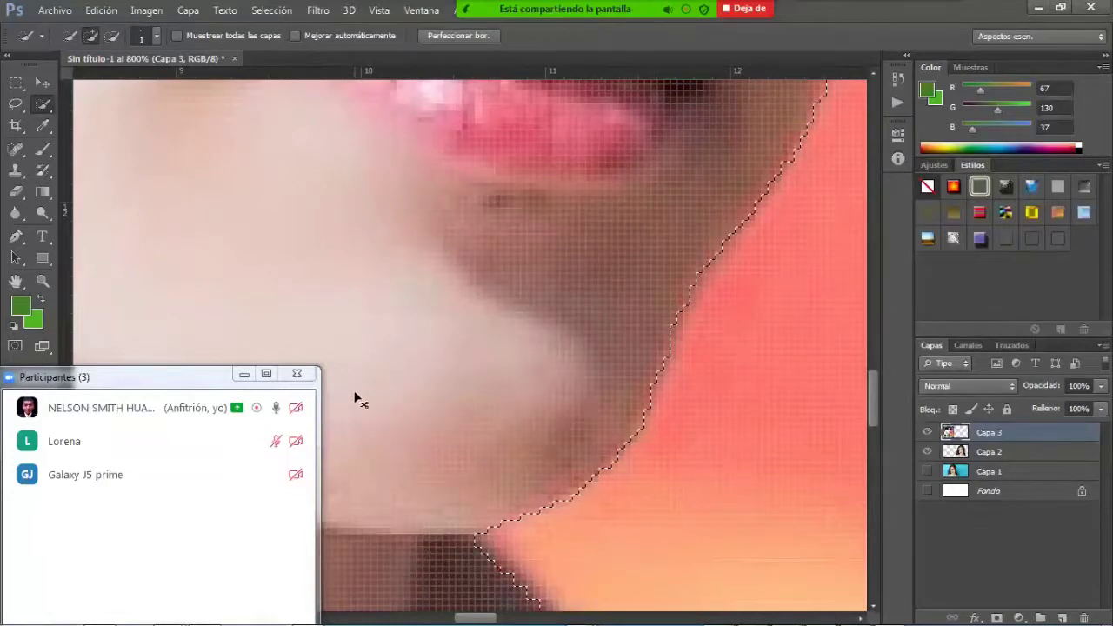
{"action": "key", "text": "ctrl+d"}
Preview the man's cutout in Refine Edge and close the dialog without applying it.
{"action": "scroll", "coordinate": [356, 399], "scroll_direction": "down", "scroll_amount": 9}
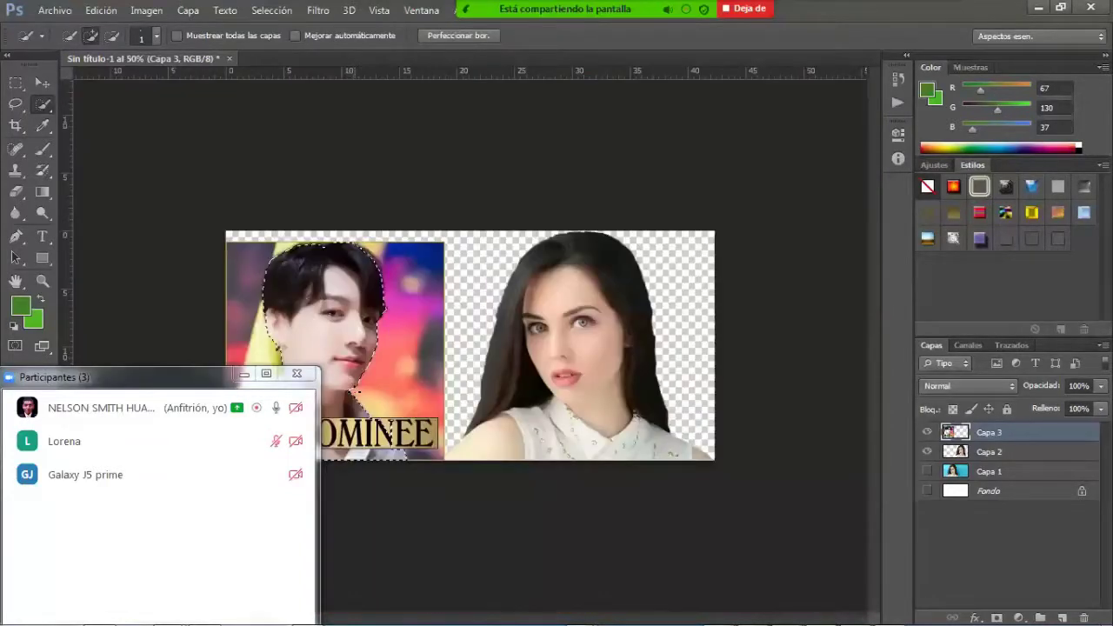
{"action": "left_click", "coordinate": [474, 34]}
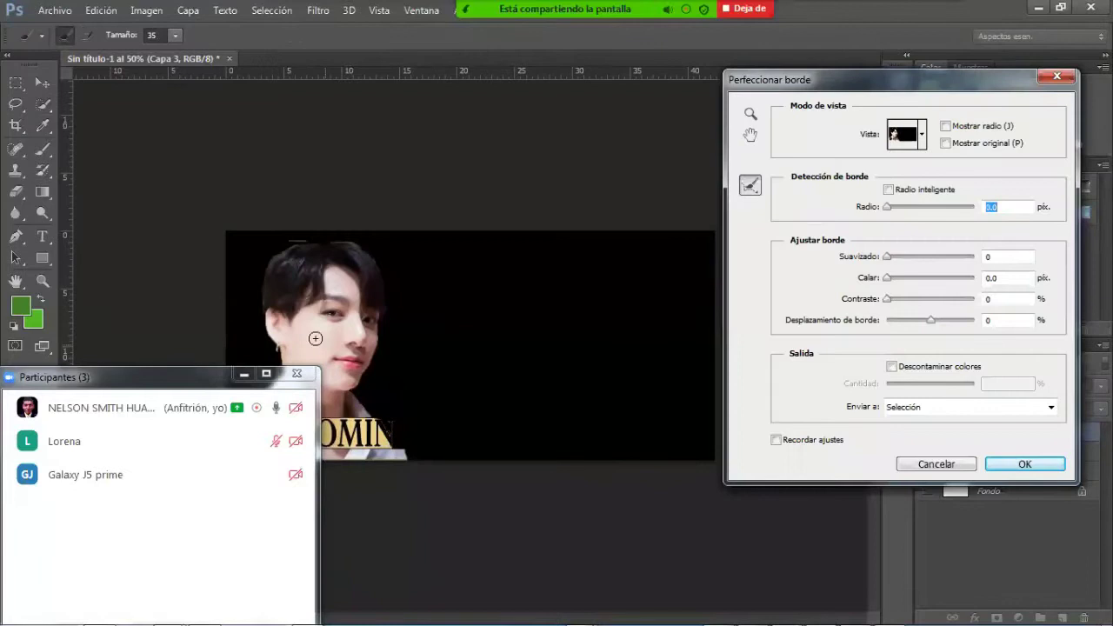
{"action": "key", "text": "Escape"}
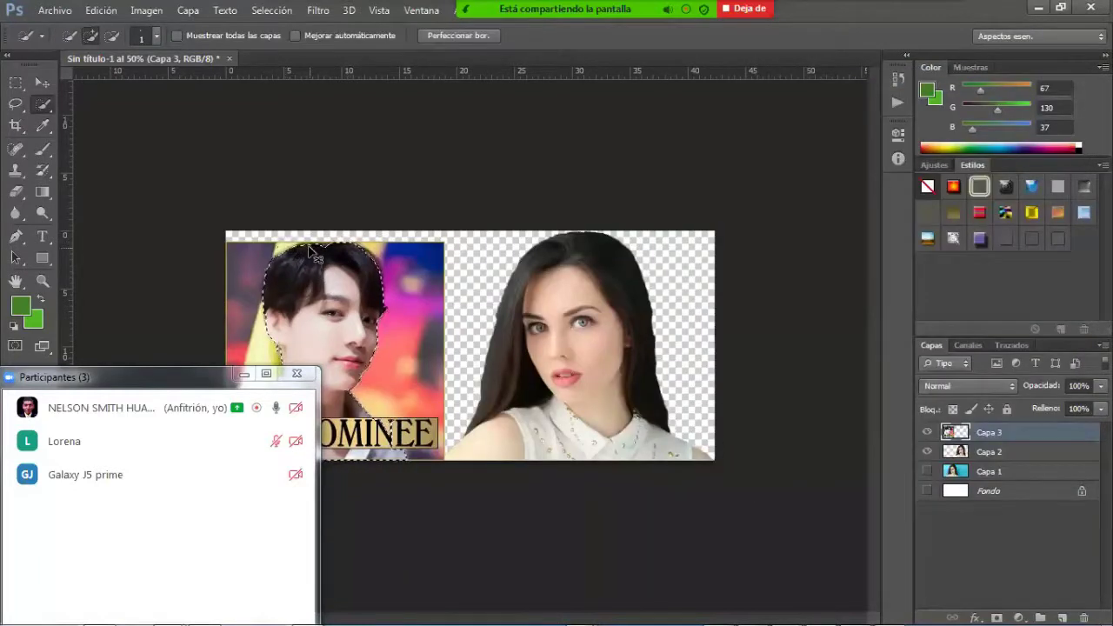
Inspect the selection outline along the man's hair up to the crown and preview the cutout in Refine Edge.
{"action": "key", "text": "ctrl+plus"}
{"action": "key", "text": "ctrl+plus"}
{"action": "key", "text": "ctrl+plus"}
{"action": "key", "text": "ctrl+plus"}
{"action": "key", "text": "ctrl+plus"}
{"action": "key", "text": "ctrl+plus"}
{"action": "key", "text": "space"}
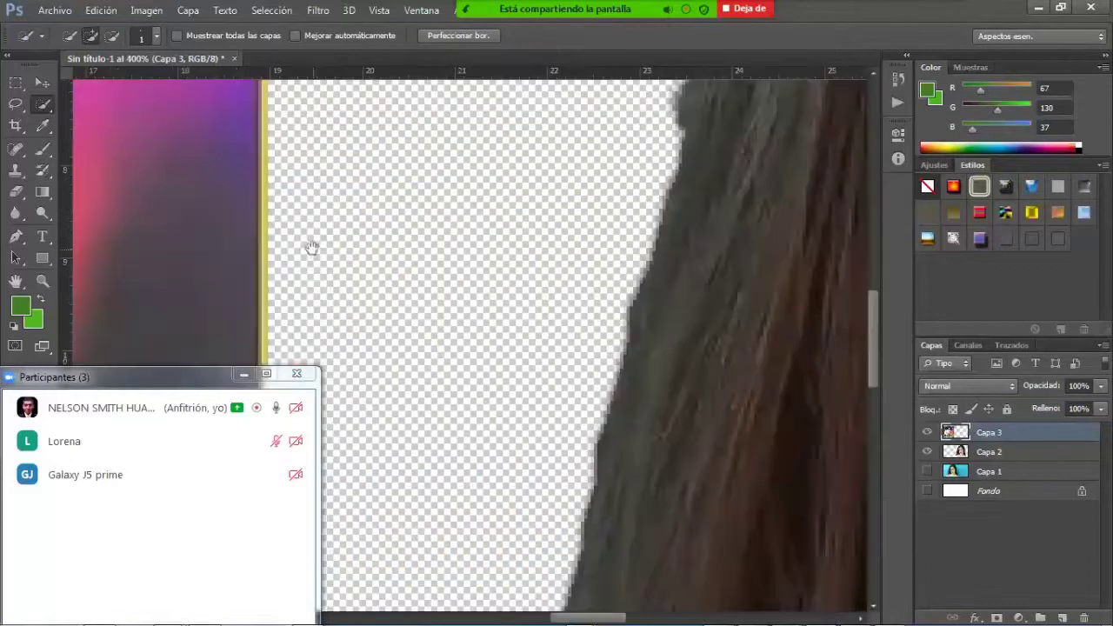
{"action": "left_click_drag", "start_coordinate": [250, 234], "coordinate": [683, 318]}
{"action": "left_click_drag", "start_coordinate": [330, 193], "coordinate": [737, 355]}
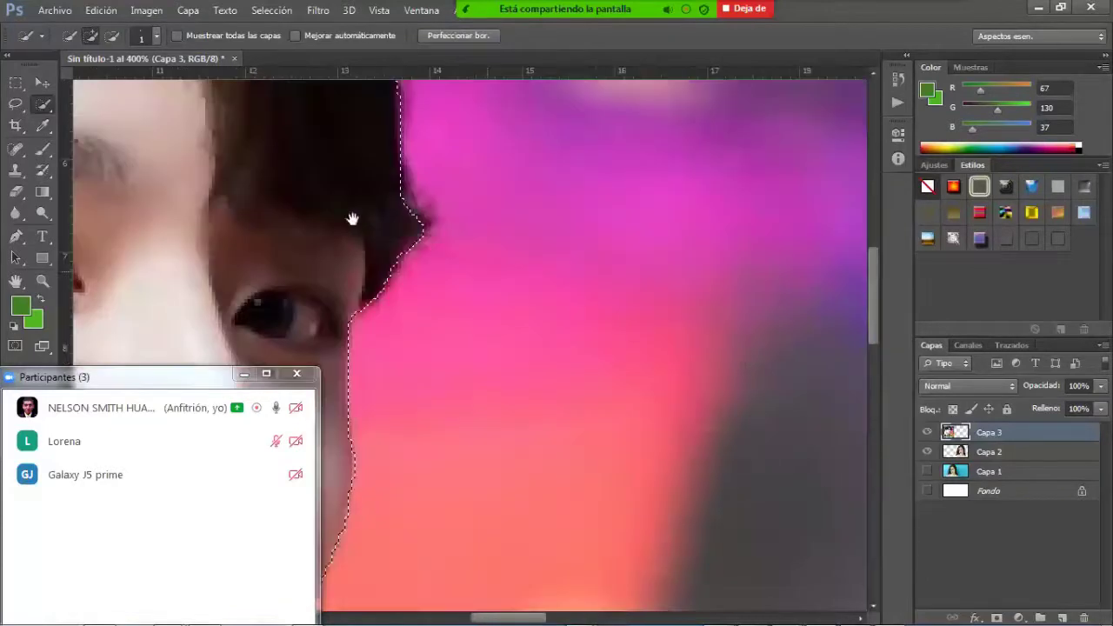
{"action": "left_click_drag", "start_coordinate": [352, 219], "coordinate": [584, 359]}
{"action": "left_click_drag", "start_coordinate": [262, 198], "coordinate": [557, 369]}
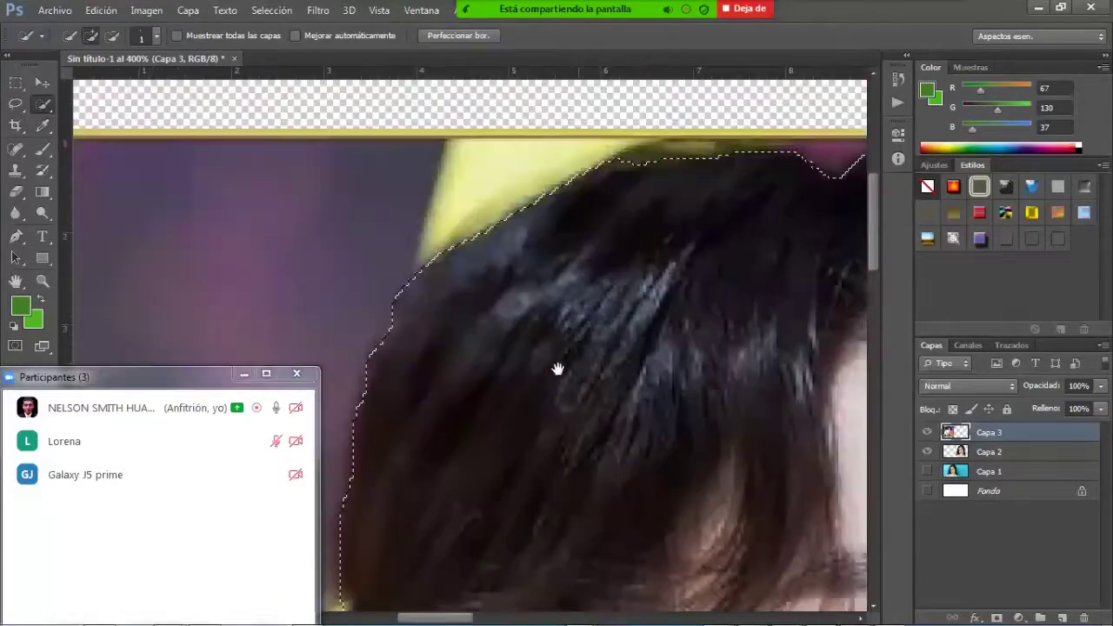
{"action": "left_click_drag", "start_coordinate": [479, 266], "coordinate": [432, 292]}
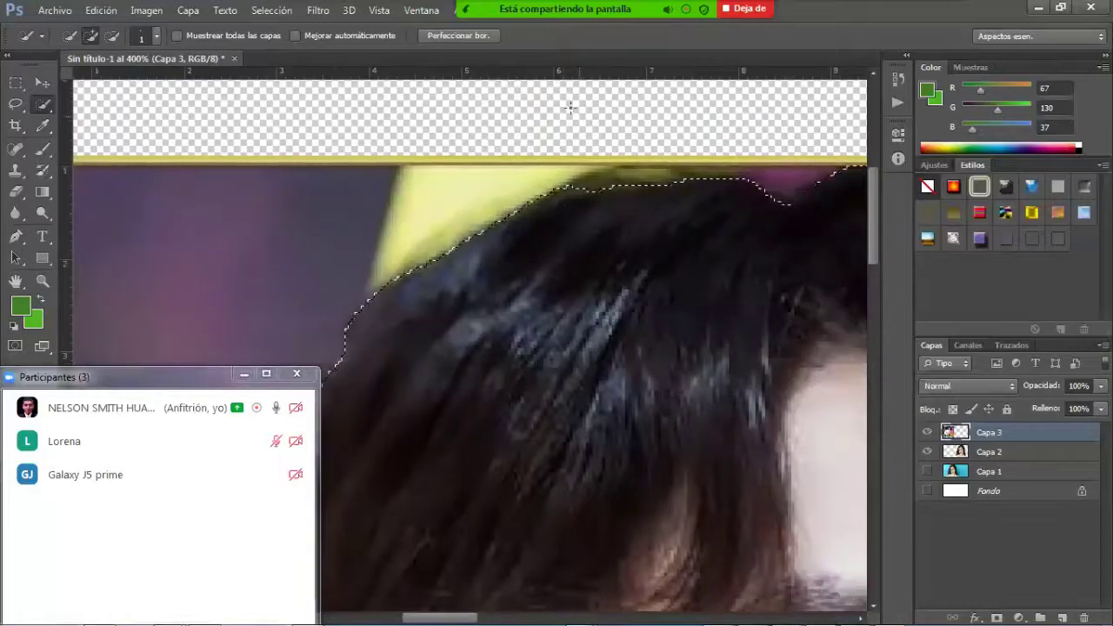
{"action": "left_click", "coordinate": [458, 35]}
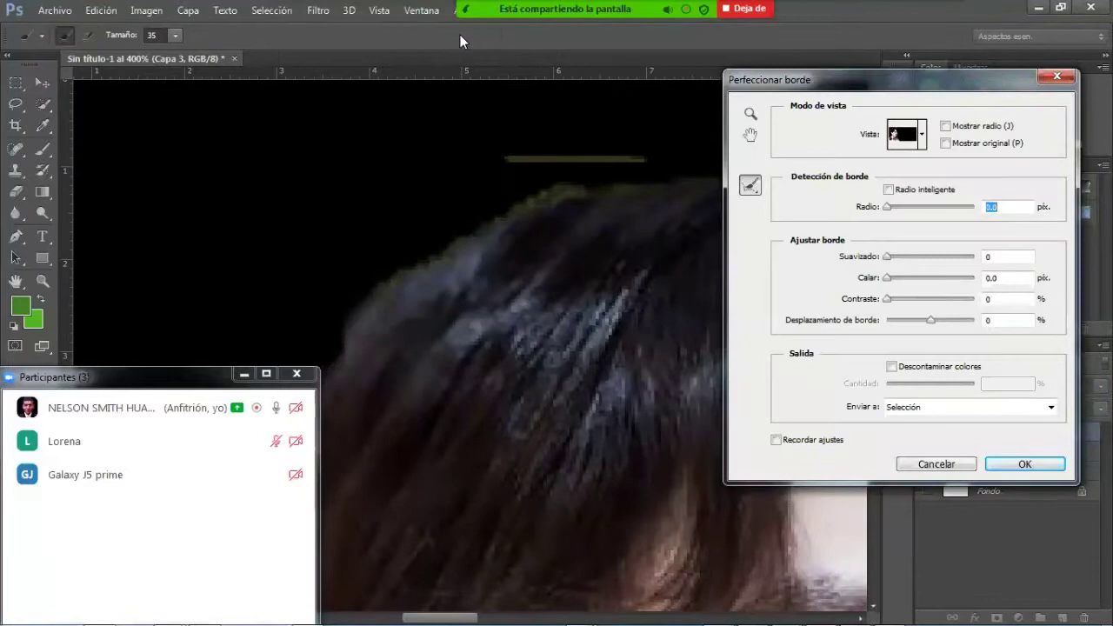
{"action": "key", "text": "Return"}
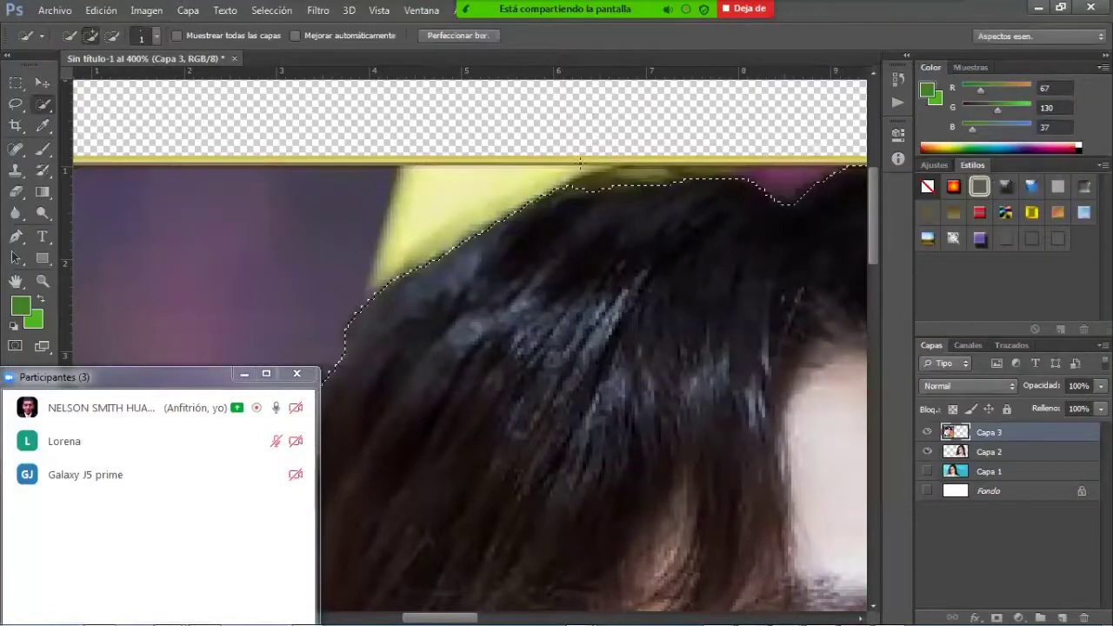
Set the Quick Selection brush size to 18 px and remove the stray yellow strip above the hair from the selection.
{"action": "key", "text": "alt"}
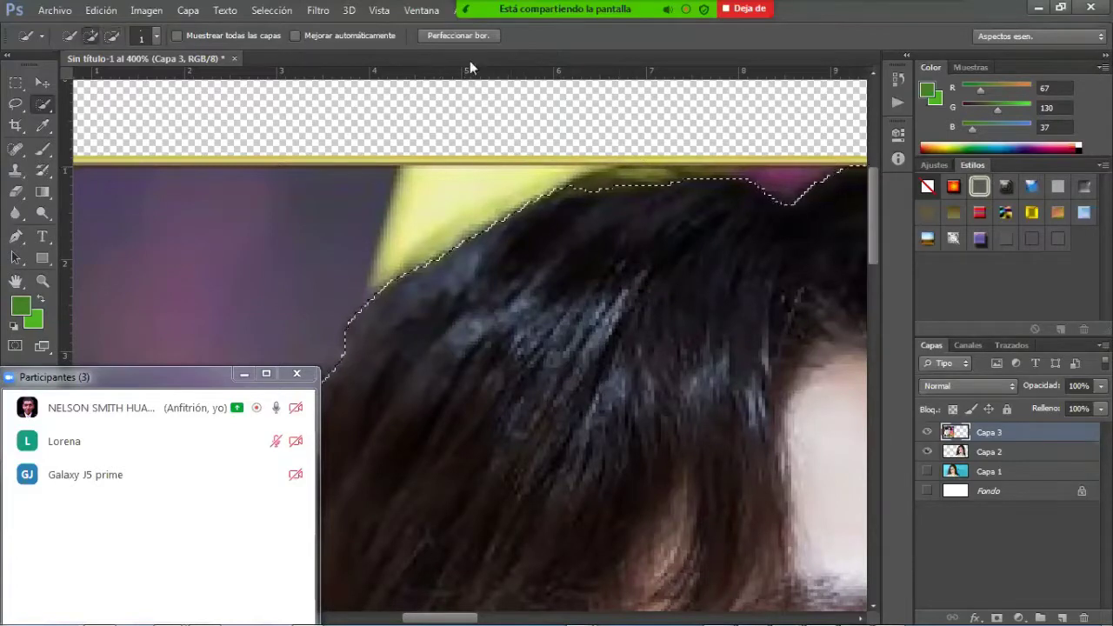
{"action": "left_click", "coordinate": [470, 35]}
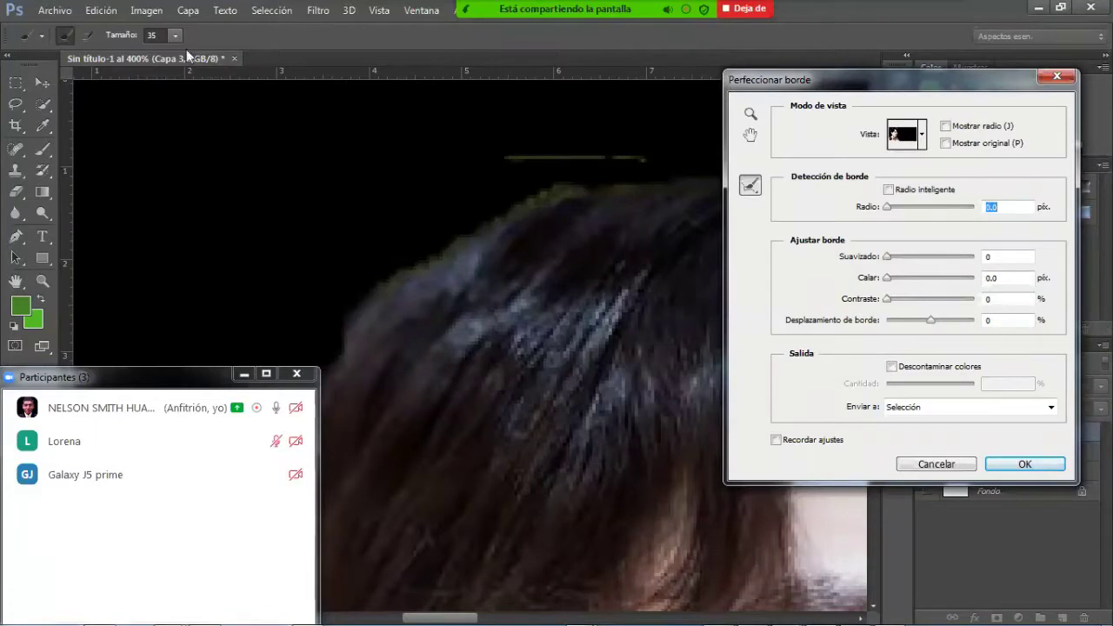
{"action": "key", "text": "Escape"}
{"action": "left_click", "coordinate": [157, 35]}
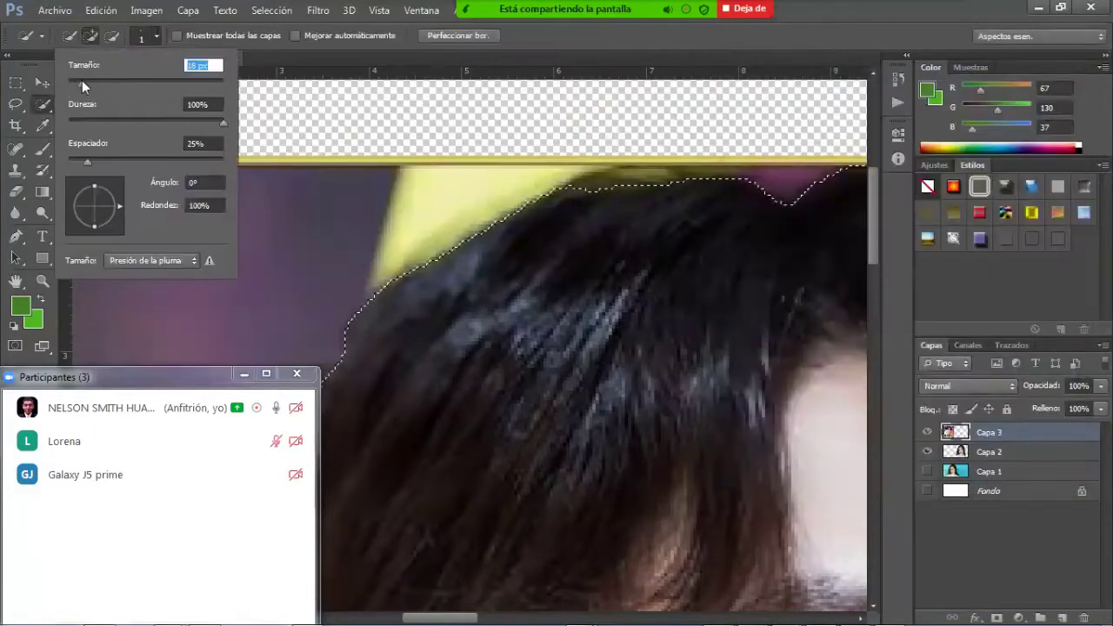
{"action": "left_click", "coordinate": [81, 80]}
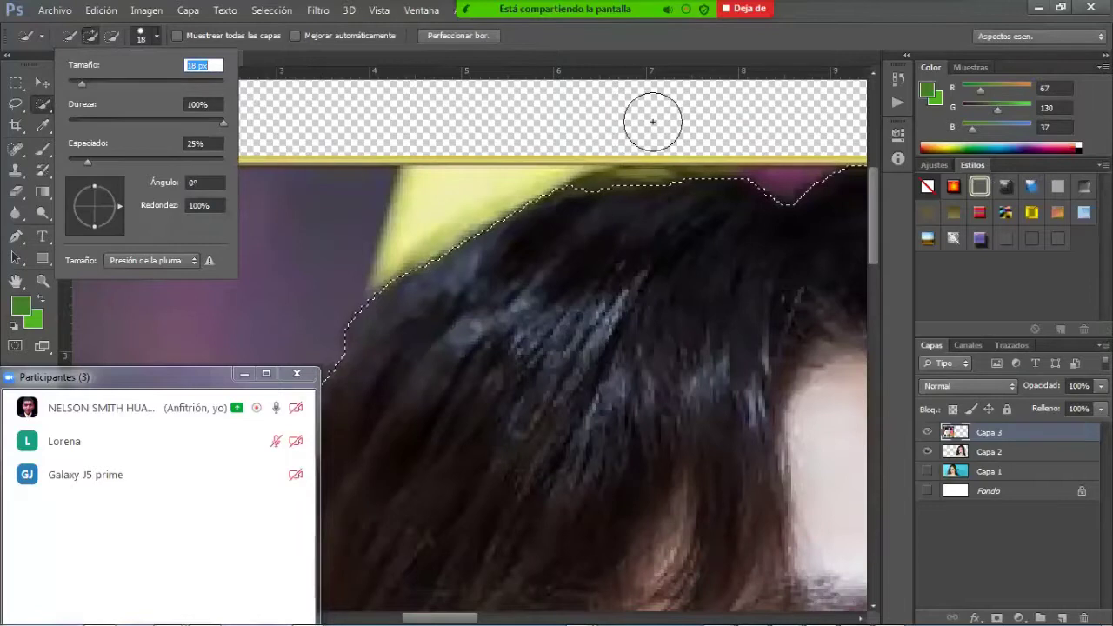
{"action": "left_click", "coordinate": [581, 131]}
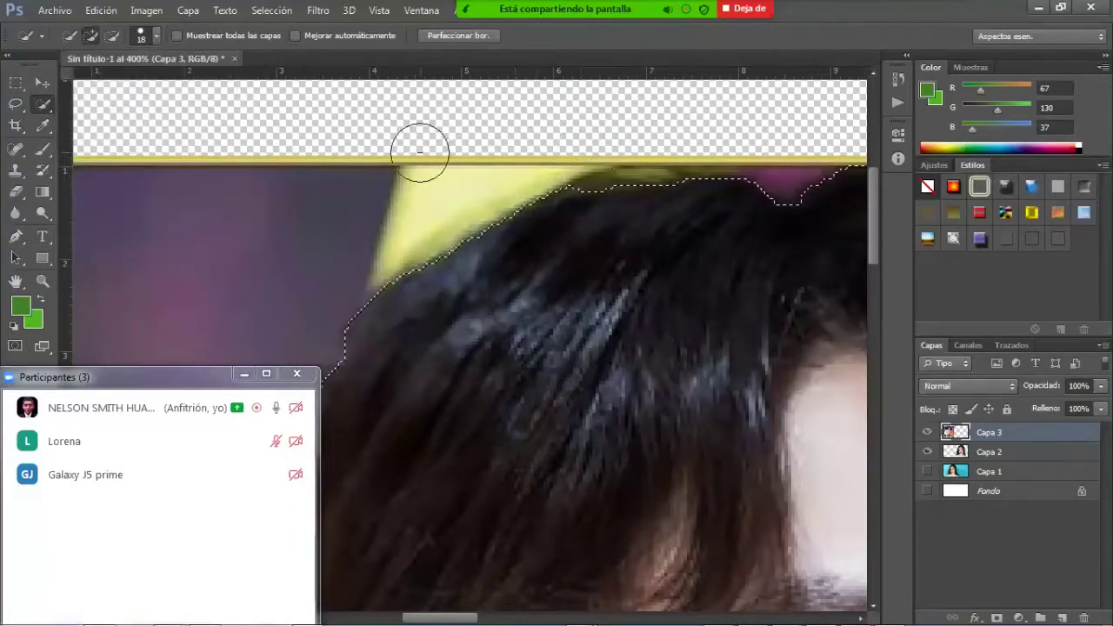
Apply Refine Edge to the portrait selection with smoothing 3, feather 1.0 px and an edge shift of about -57%.
{"action": "left_click", "coordinate": [474, 36]}
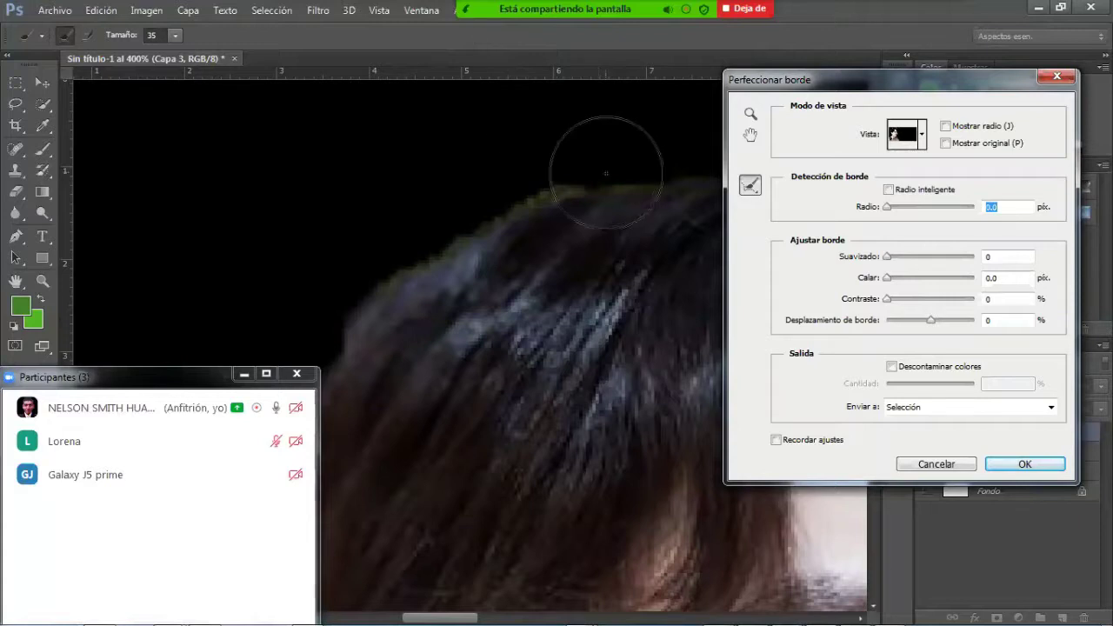
{"action": "left_click", "coordinate": [887, 257]}
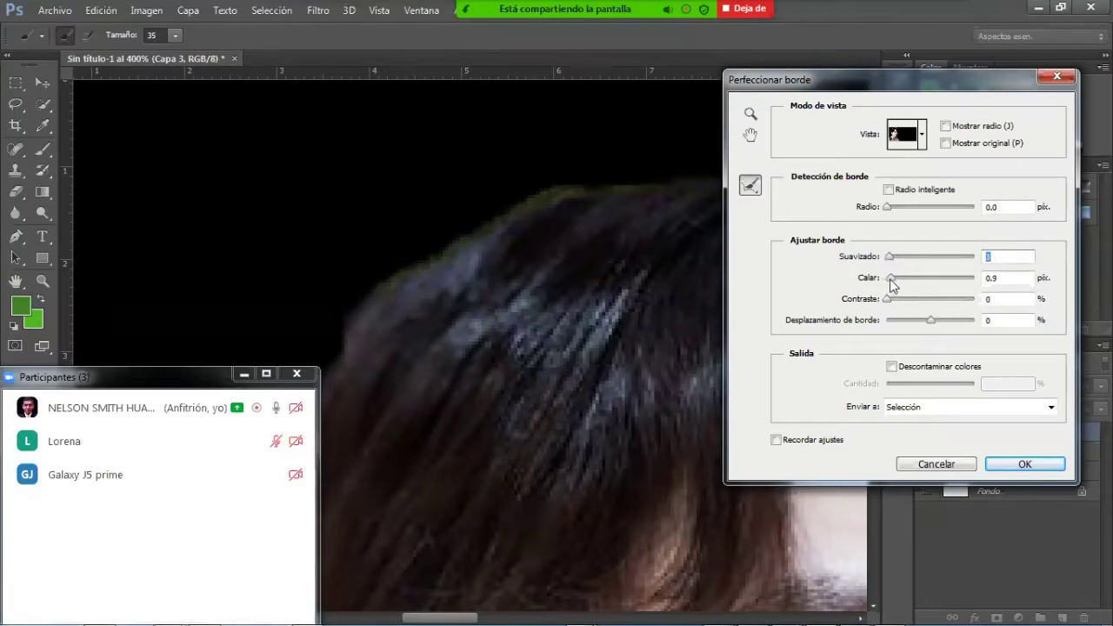
{"action": "left_click_drag", "start_coordinate": [890, 280], "coordinate": [893, 281]}
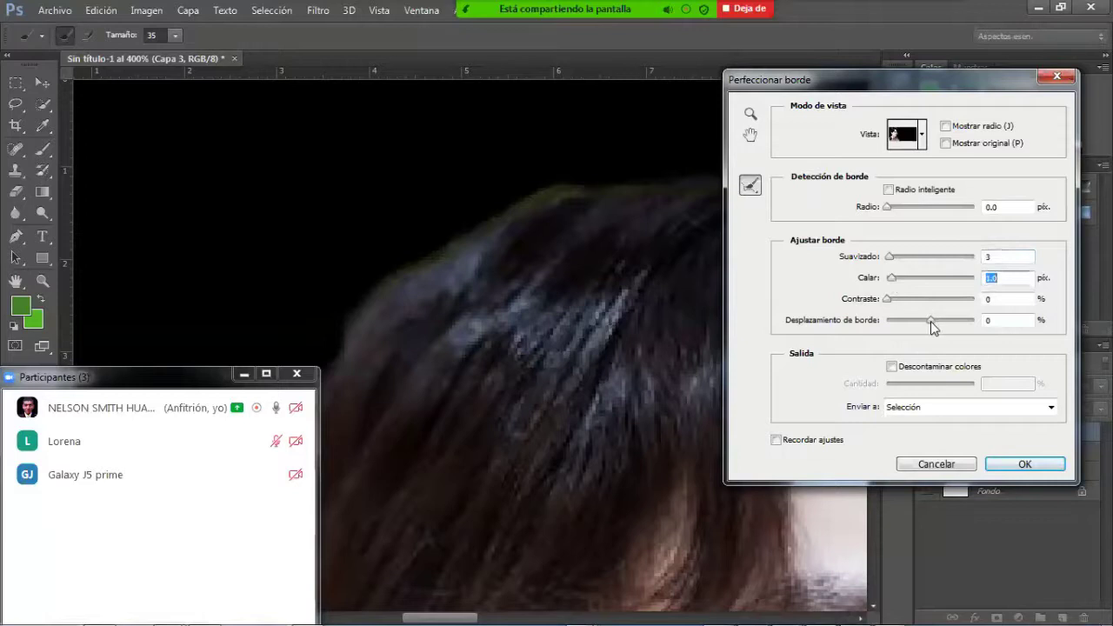
{"action": "left_click_drag", "start_coordinate": [931, 320], "coordinate": [907, 323]}
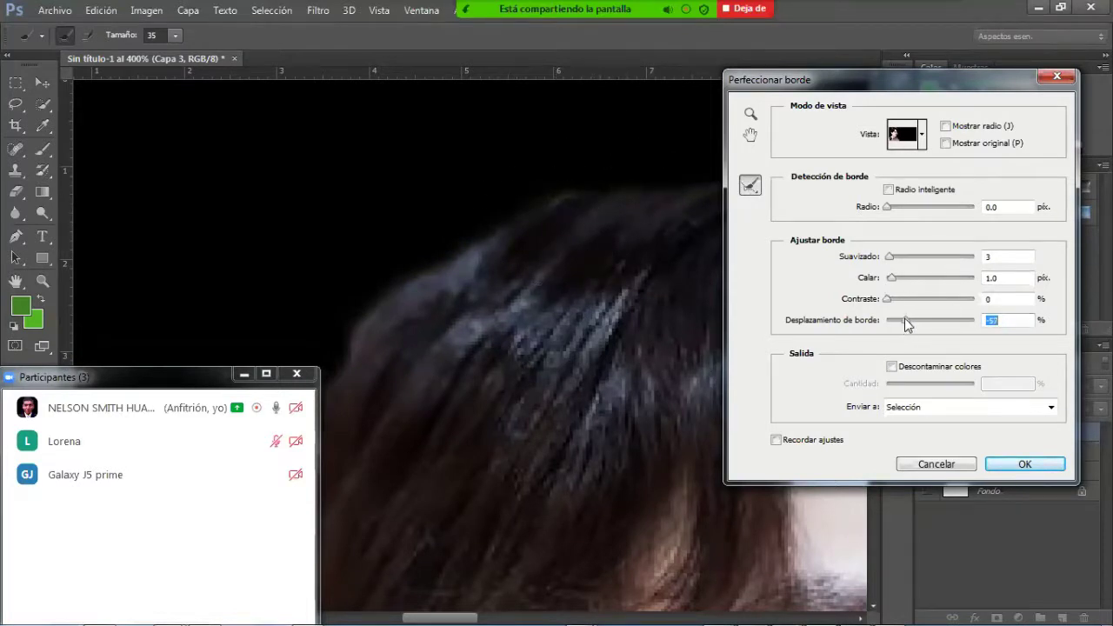
{"action": "left_click_drag", "start_coordinate": [905, 319], "coordinate": [903, 319]}
{"action": "left_click", "coordinate": [1053, 461]}
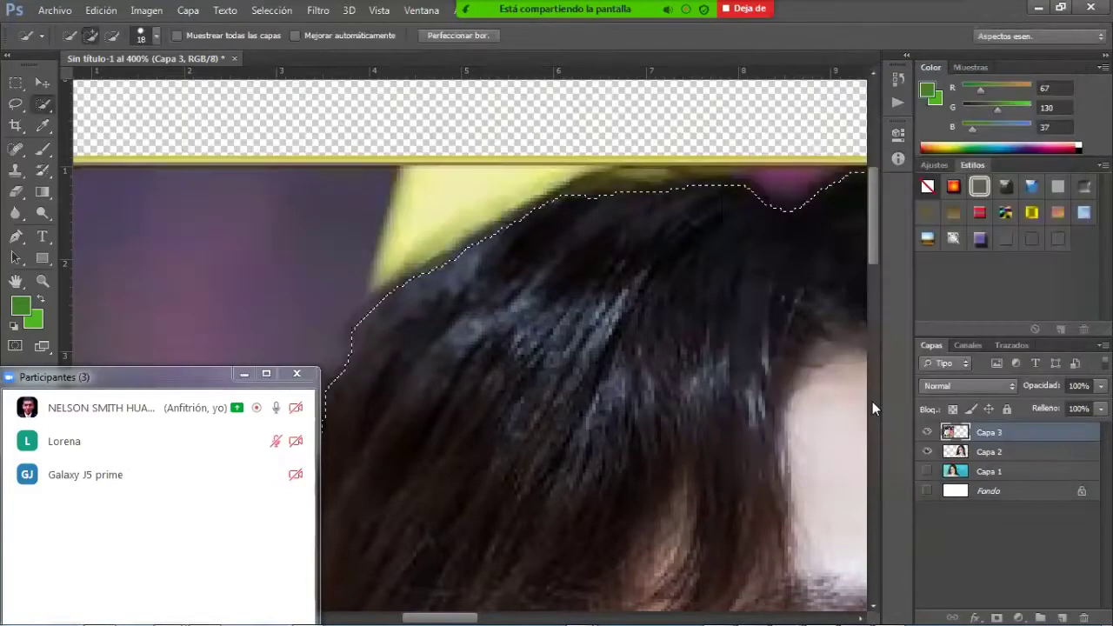
Try copying the selected portrait to a new layer, hide Capa 3 to inspect the cutout, and undo the copy.
{"action": "key", "text": "ctrl+j"}
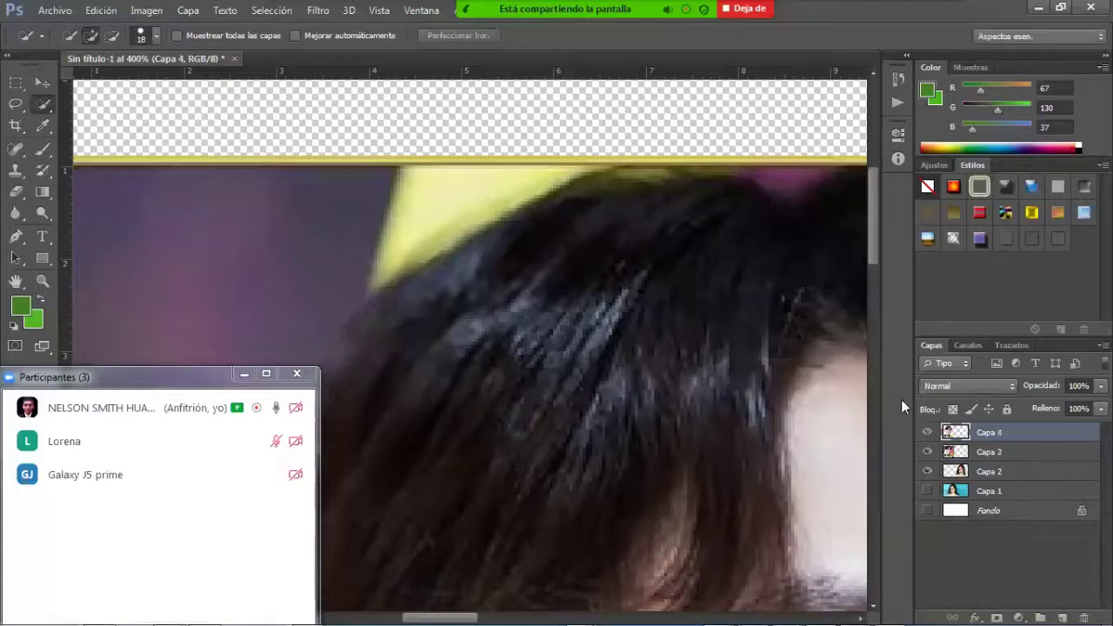
{"action": "left_click", "coordinate": [927, 454]}
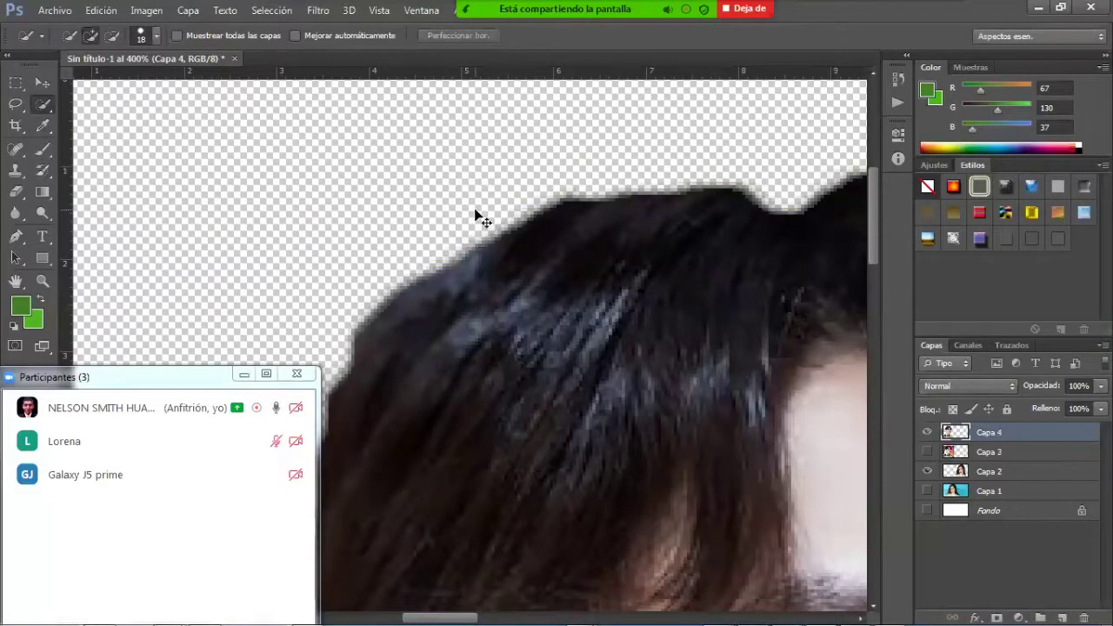
{"action": "key", "text": "ctrl+minus"}
{"action": "scroll", "coordinate": [477, 216], "scroll_direction": "down", "scroll_amount": 3}
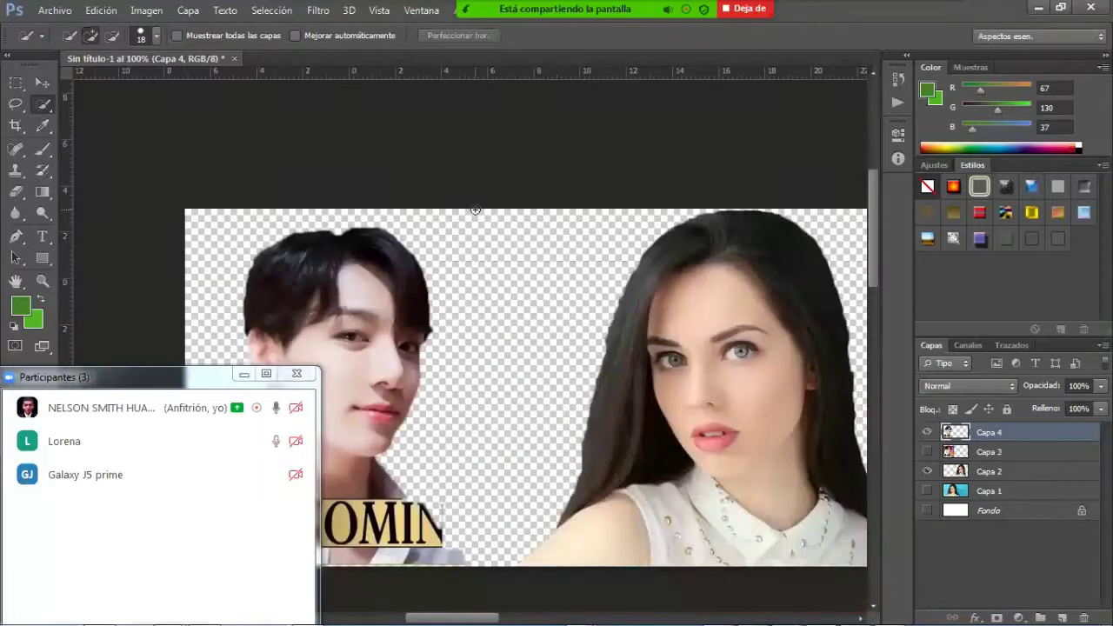
{"action": "scroll", "coordinate": [476, 210], "scroll_direction": "down", "scroll_amount": 1}
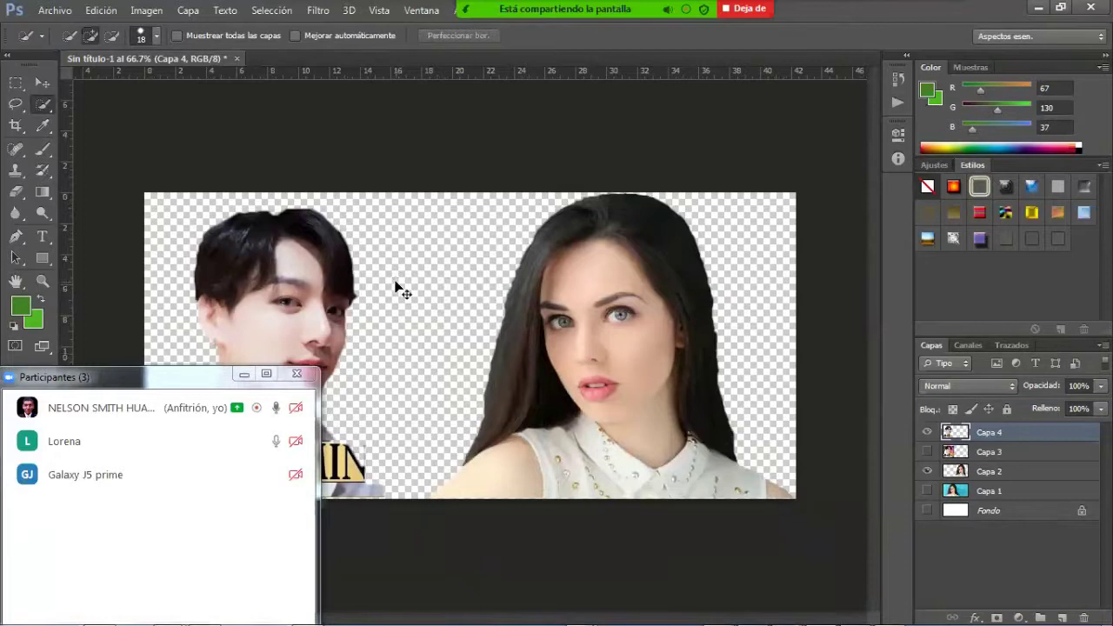
{"action": "key", "text": "ctrl+z"}
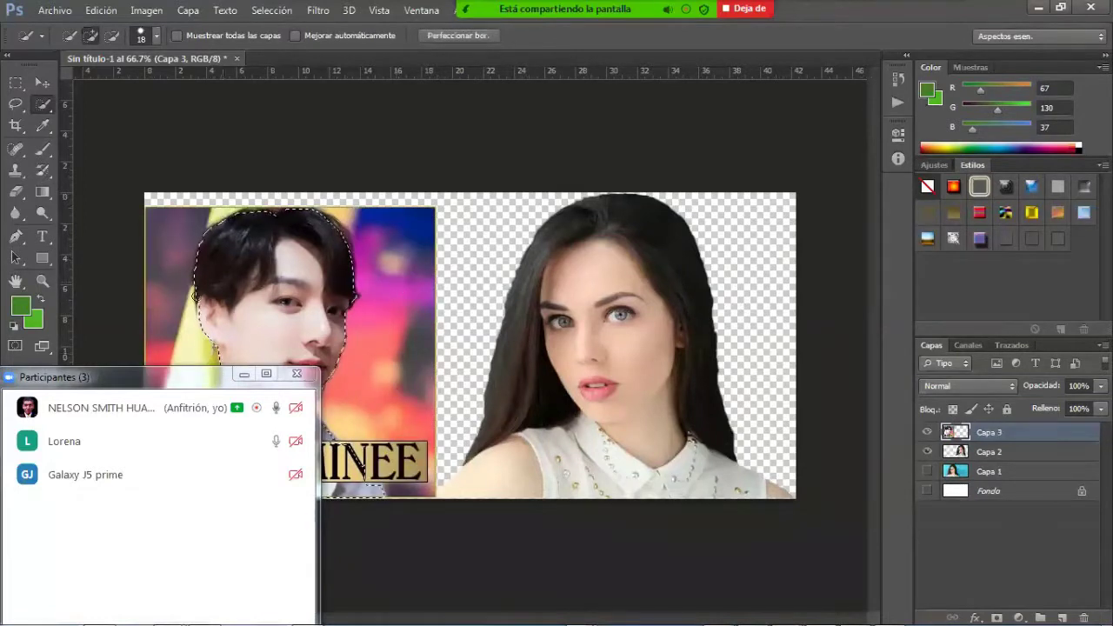
Subtract the fuzzy hair edge beside the purple and yellow background from the selection, up toward the crown.
{"action": "key", "text": "ctrl+plus"}
{"action": "key", "text": "ctrl+plus"}
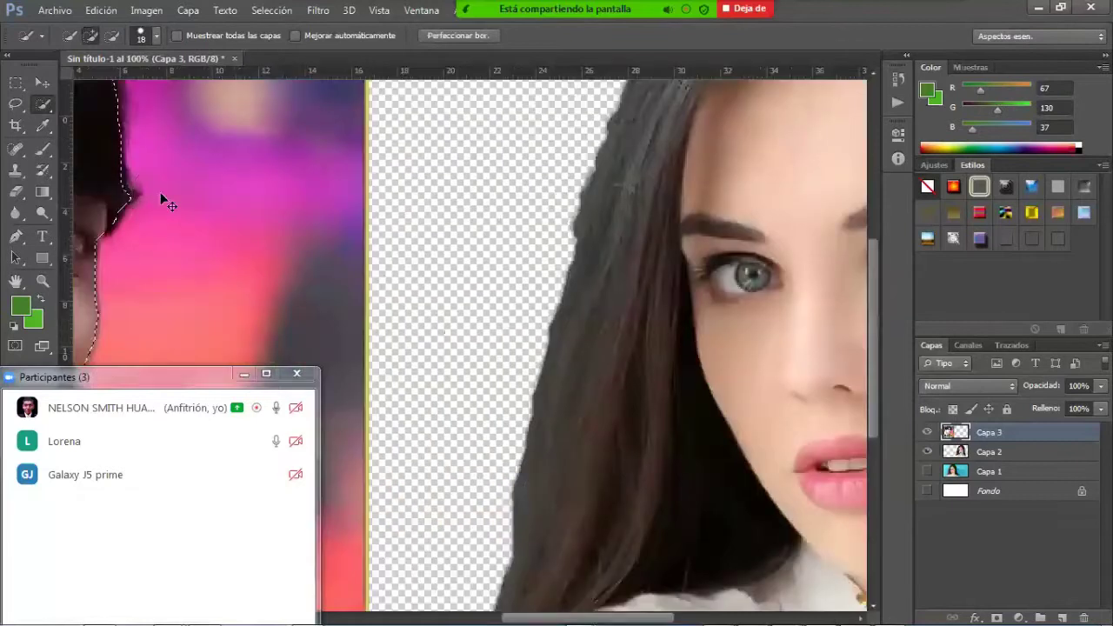
{"action": "key", "text": "ctrl+plus"}
{"action": "key", "text": "ctrl+plus"}
{"action": "key", "text": "ctrl+plus"}
{"action": "left_click_drag", "start_coordinate": [109, 184], "coordinate": [679, 292]}
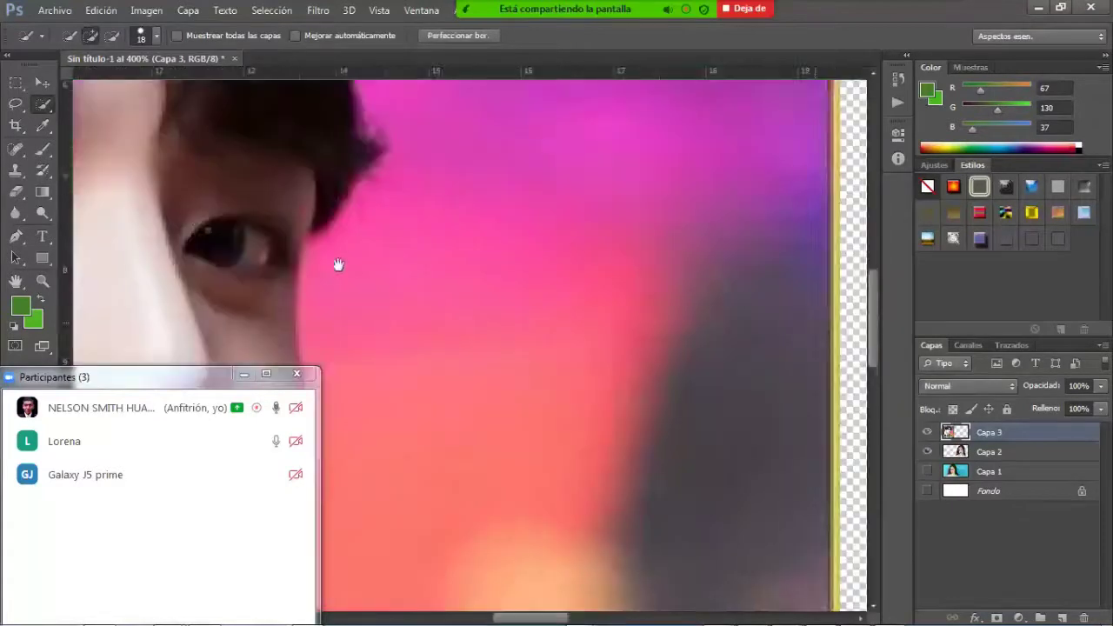
{"action": "left_click_drag", "start_coordinate": [213, 222], "coordinate": [589, 306]}
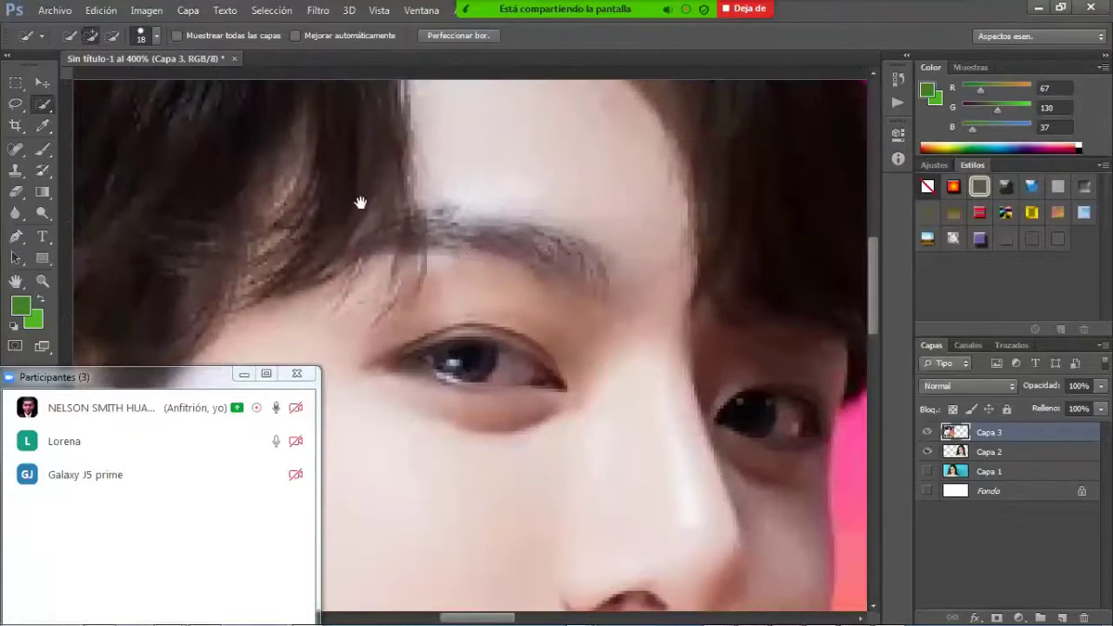
{"action": "left_click_drag", "start_coordinate": [361, 202], "coordinate": [509, 337]}
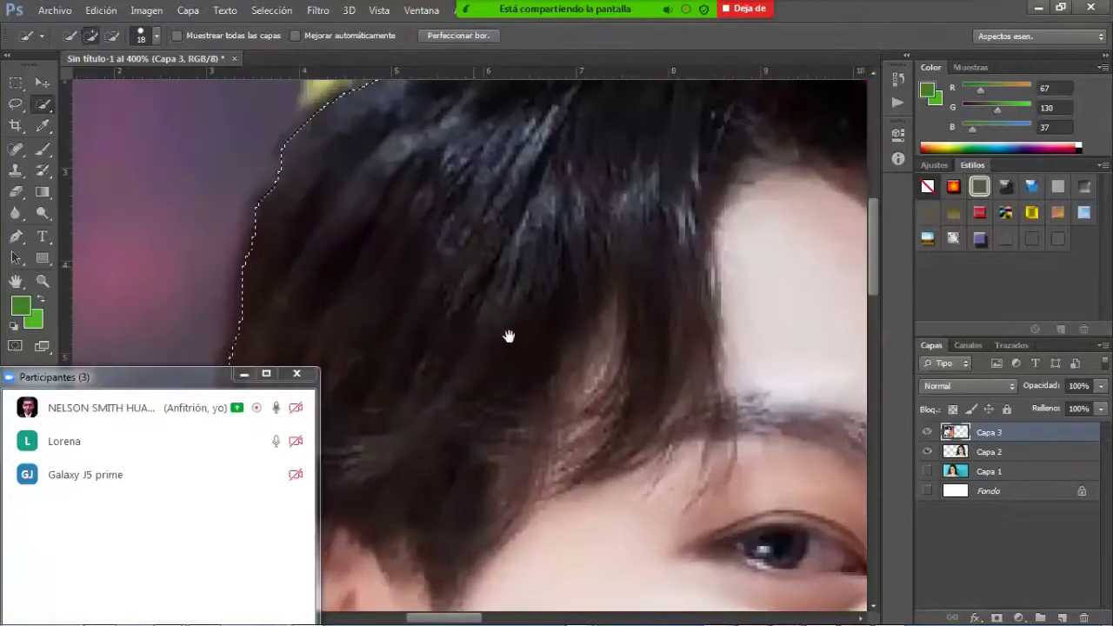
{"action": "left_click_drag", "start_coordinate": [470, 270], "coordinate": [596, 396]}
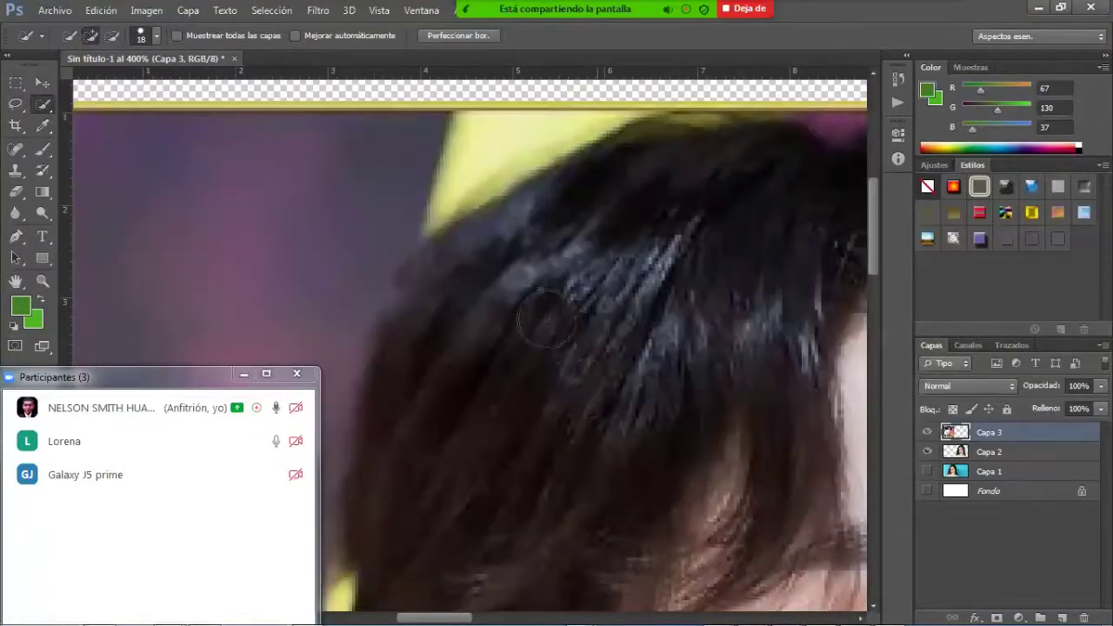
{"action": "left_click", "coordinate": [409, 258], "text": "alt"}
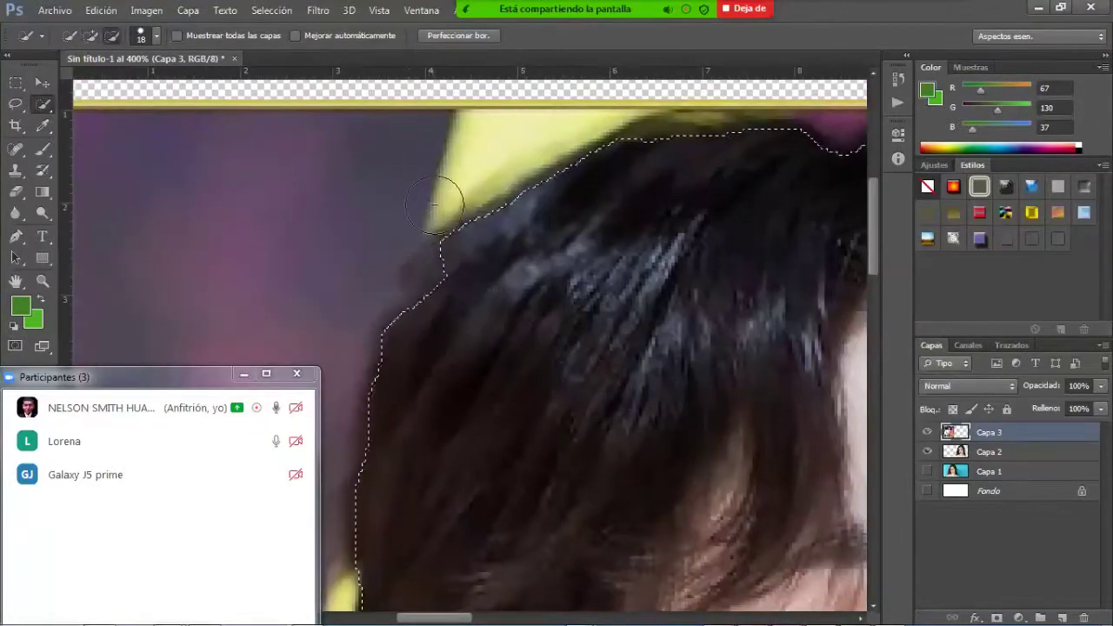
{"action": "mouse_move", "coordinate": [436, 210]}
{"action": "left_mouse_down"}
{"action": "mouse_move", "coordinate": [580, 124]}
{"action": "mouse_move", "coordinate": [617, 115]}
{"action": "mouse_move", "coordinate": [625, 124]}
{"action": "mouse_move", "coordinate": [637, 196]}
{"action": "mouse_move", "coordinate": [578, 231]}
{"action": "mouse_move", "coordinate": [527, 287]}
{"action": "mouse_move", "coordinate": [469, 309]}
{"action": "mouse_move", "coordinate": [457, 343]}
{"action": "mouse_move", "coordinate": [517, 236]}
{"action": "mouse_move", "coordinate": [585, 221]}
{"action": "mouse_move", "coordinate": [656, 168]}
{"action": "mouse_move", "coordinate": [639, 178]}
{"action": "left_mouse_up"}
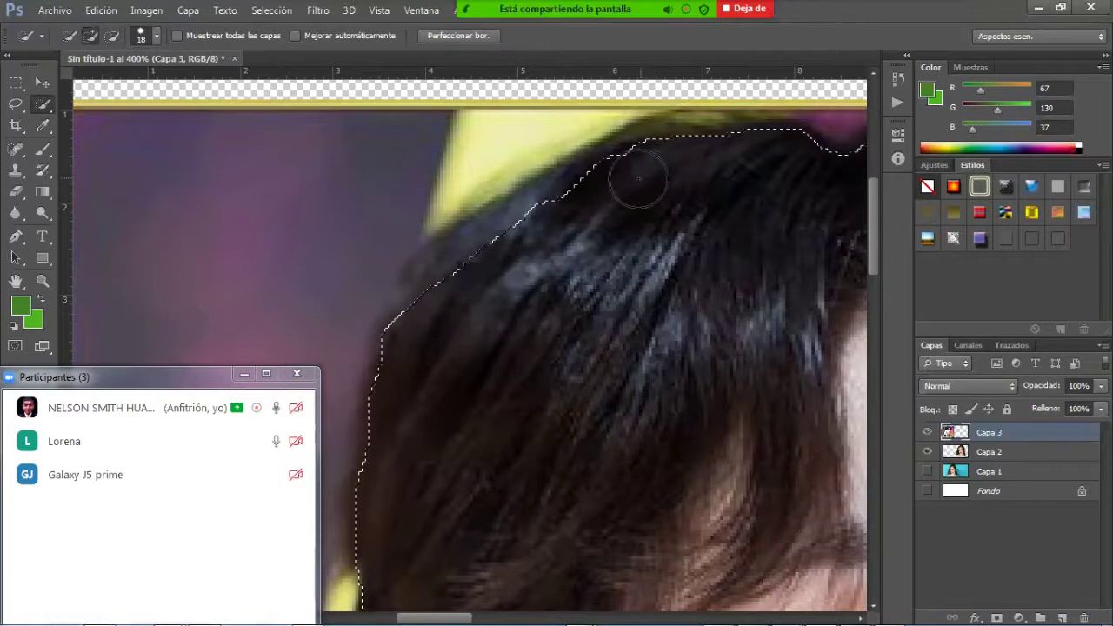
Check the selection across the remaining hair and apply Refine Edge with smoothing 3, feather 1.0 px and edge shift -16%.
{"action": "key", "text": "space"}
{"action": "mouse_move", "coordinate": [677, 216]}
{"action": "left_mouse_down"}
{"action": "mouse_move", "coordinate": [393, 284]}
{"action": "mouse_move", "coordinate": [367, 279]}
{"action": "left_mouse_up"}
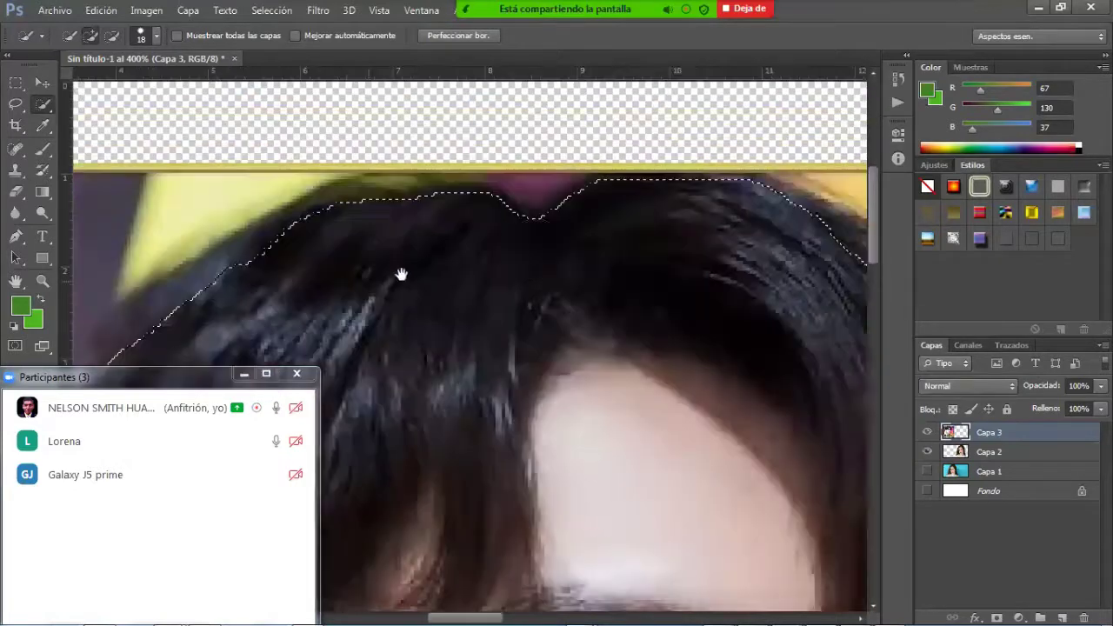
{"action": "left_click", "coordinate": [544, 233]}
{"action": "left_click_drag", "start_coordinate": [683, 256], "coordinate": [440, 216]}
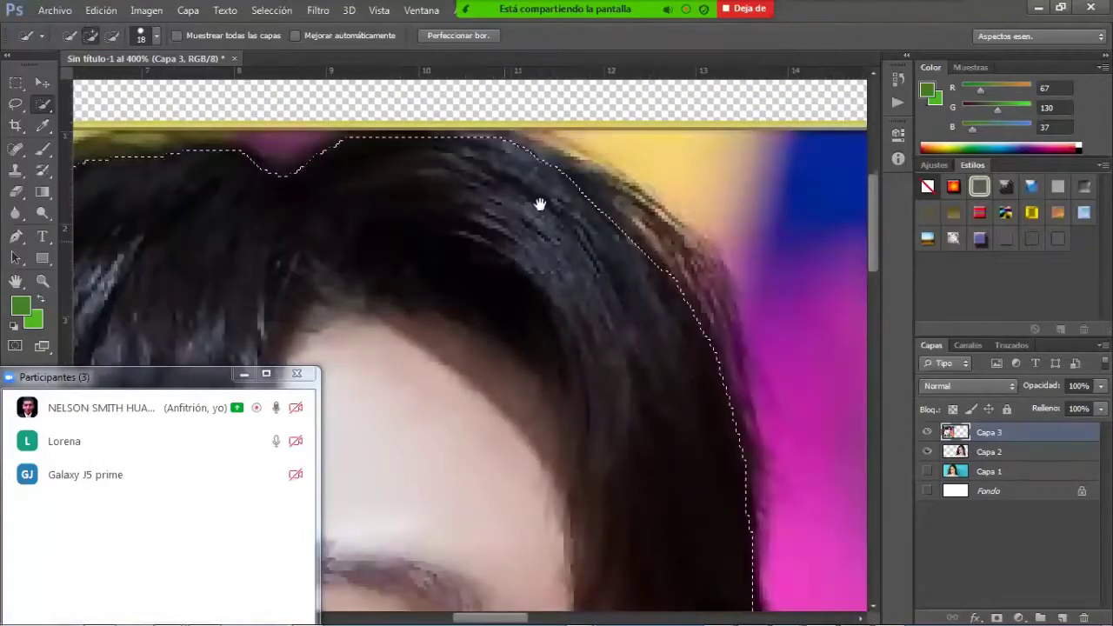
{"action": "left_click_drag", "start_coordinate": [574, 330], "coordinate": [561, 241]}
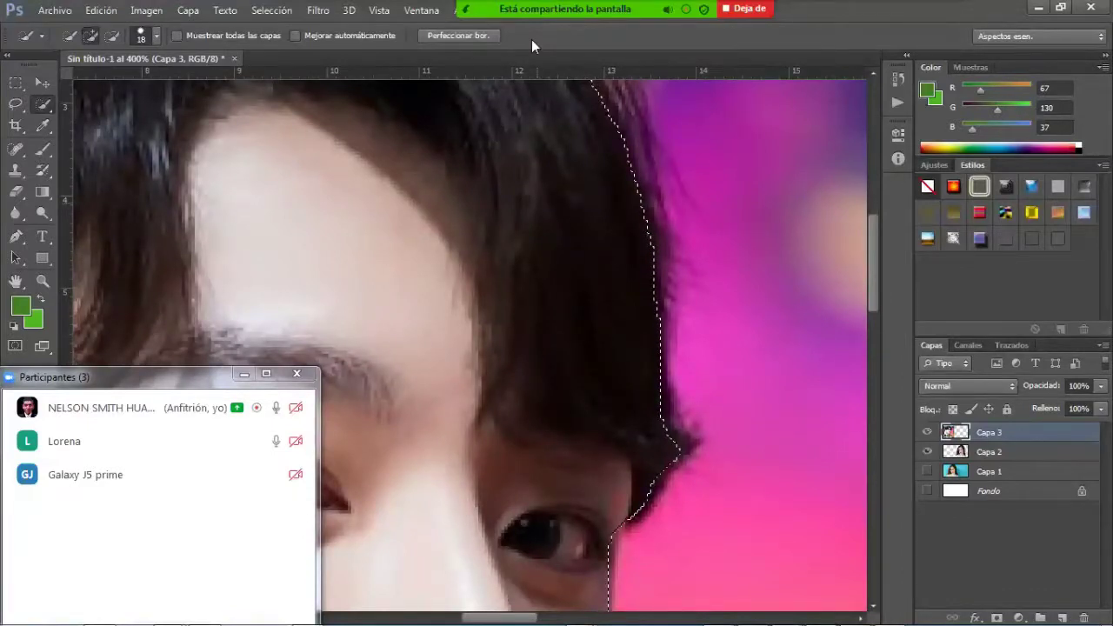
{"action": "left_click", "coordinate": [459, 35]}
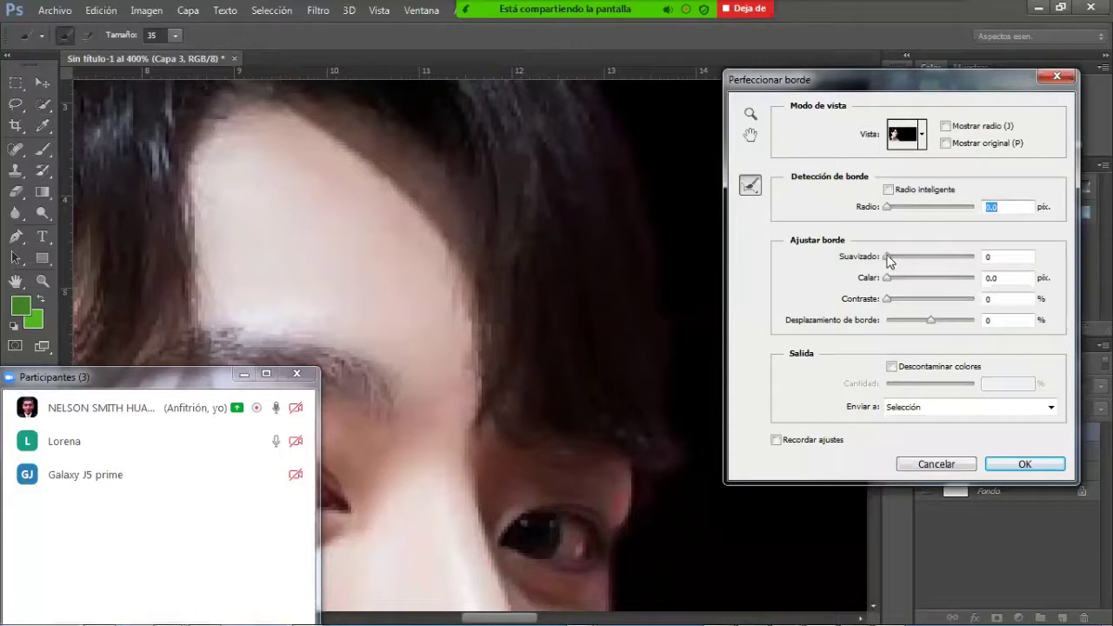
{"action": "left_click", "coordinate": [888, 256]}
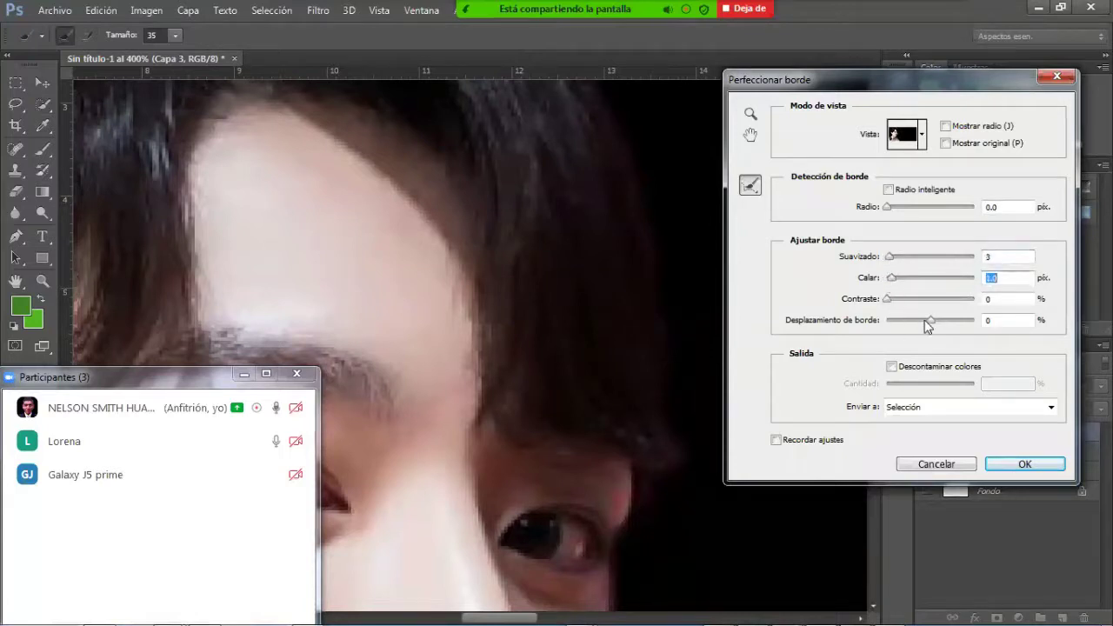
{"action": "left_click_drag", "start_coordinate": [931, 321], "coordinate": [923, 323]}
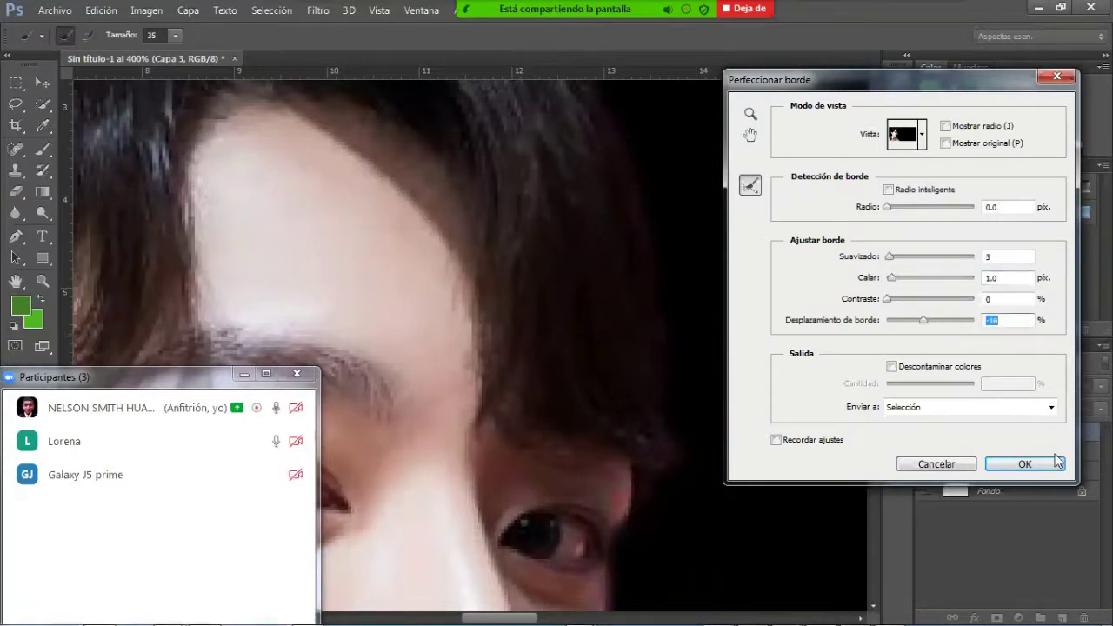
{"action": "left_click", "coordinate": [1028, 466]}
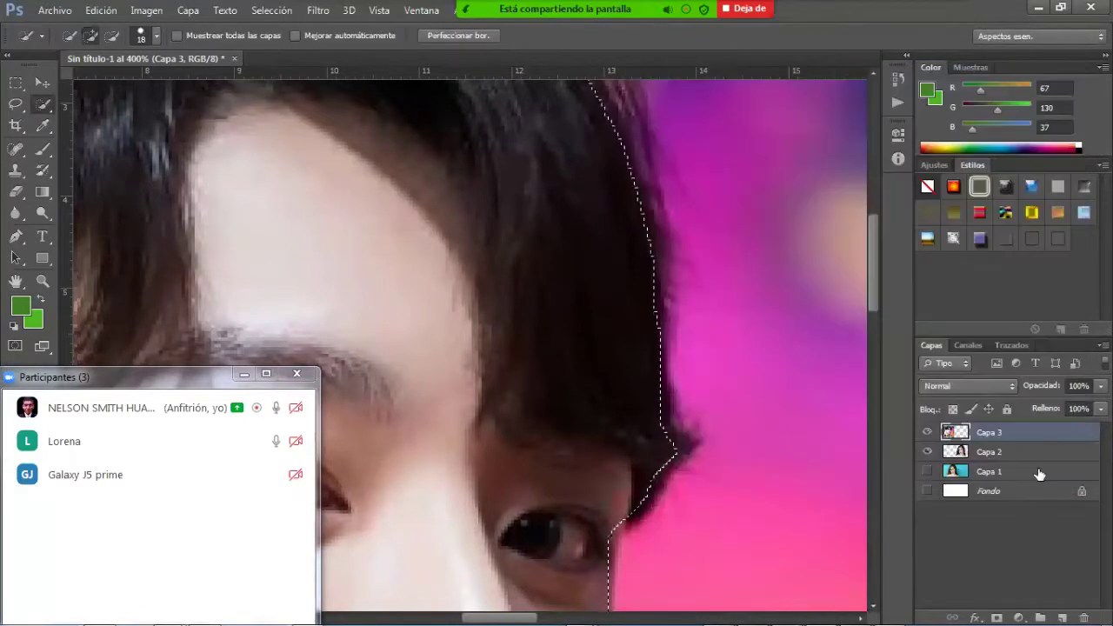
Copy the selected portrait to its own layer, then hide and delete the source layer Capa 3.
{"action": "key", "text": "ctrl+j"}
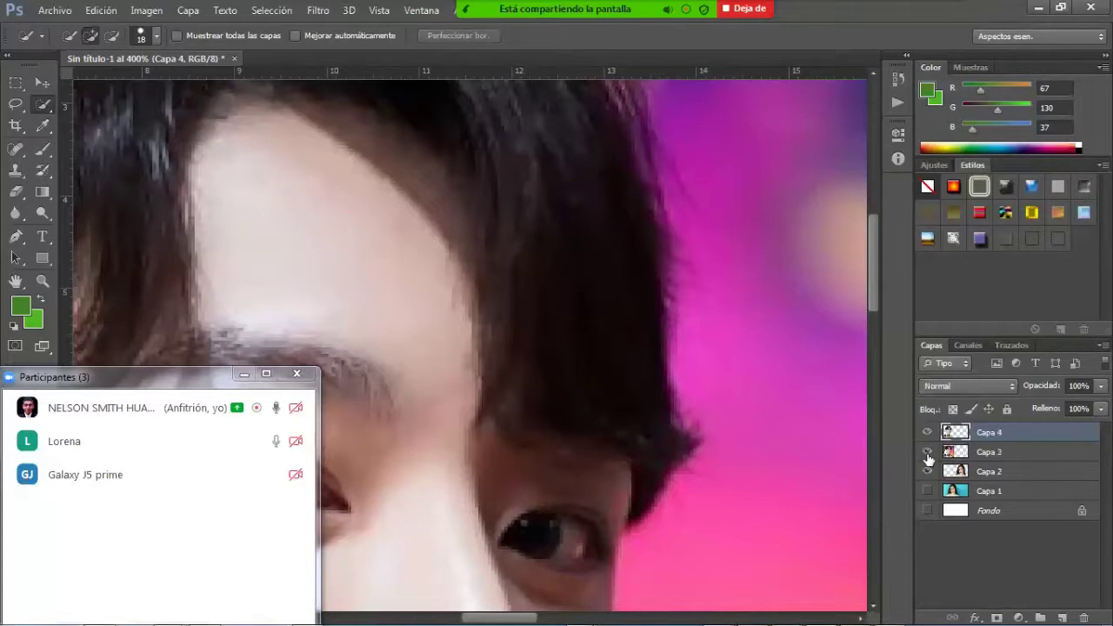
{"action": "left_click", "coordinate": [927, 452]}
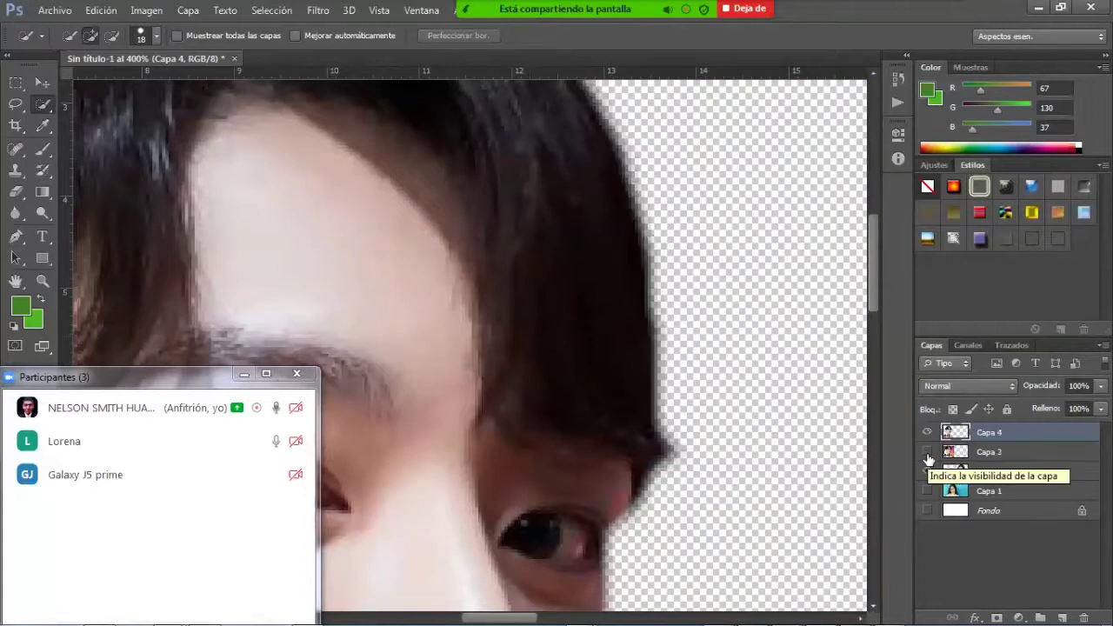
{"action": "left_click", "coordinate": [1017, 454]}
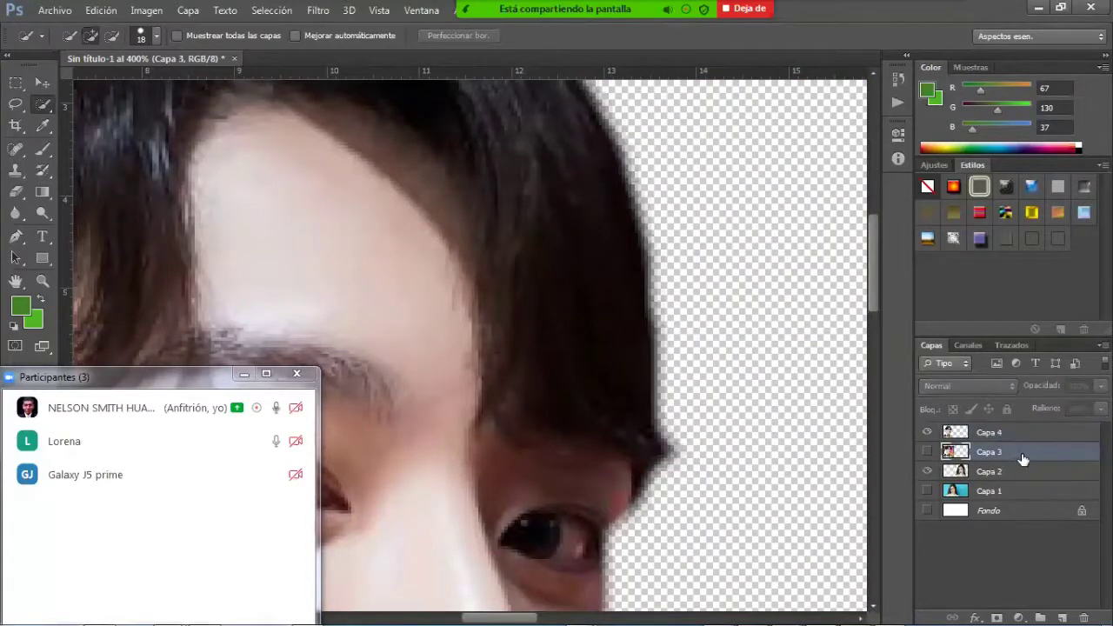
{"action": "left_click_drag", "start_coordinate": [1022, 454], "coordinate": [1083, 615]}
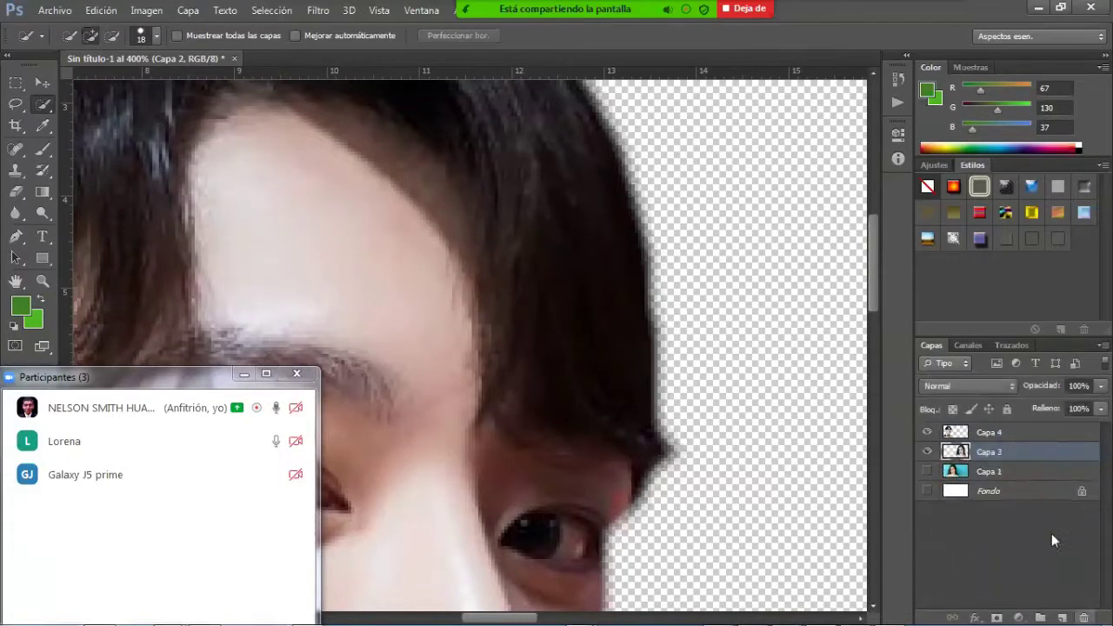
Delete the leftover Fondo and Capa 1 layers.
{"action": "left_click", "coordinate": [1046, 493]}
{"action": "left_click_drag", "start_coordinate": [1046, 491], "coordinate": [1084, 616]}
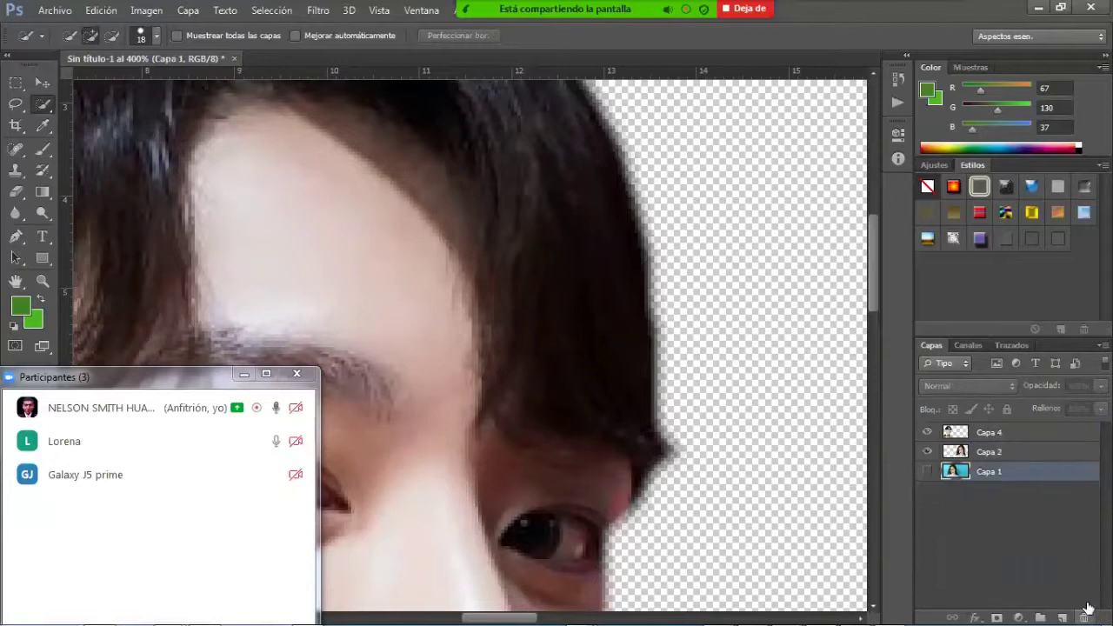
{"action": "left_click", "coordinate": [928, 471]}
{"action": "left_click", "coordinate": [928, 472]}
{"action": "left_click_drag", "start_coordinate": [1034, 477], "coordinate": [1085, 616]}
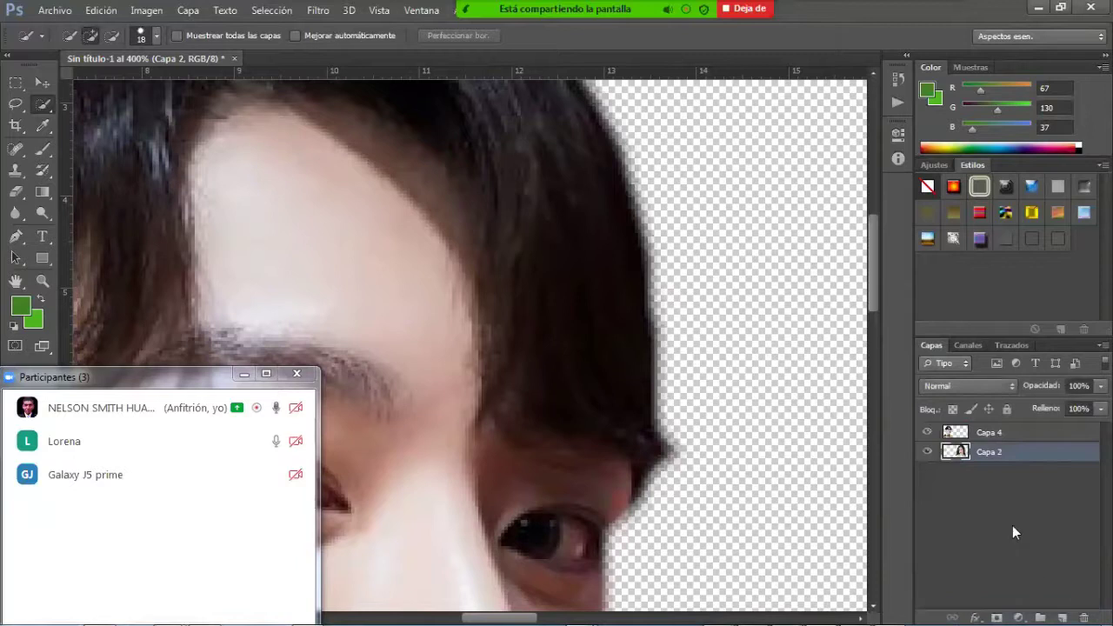
Examine the two cutouts side by side and the round badge covering the man's white shirt.
{"action": "scroll", "coordinate": [673, 448], "scroll_direction": "down", "scroll_amount": 5}
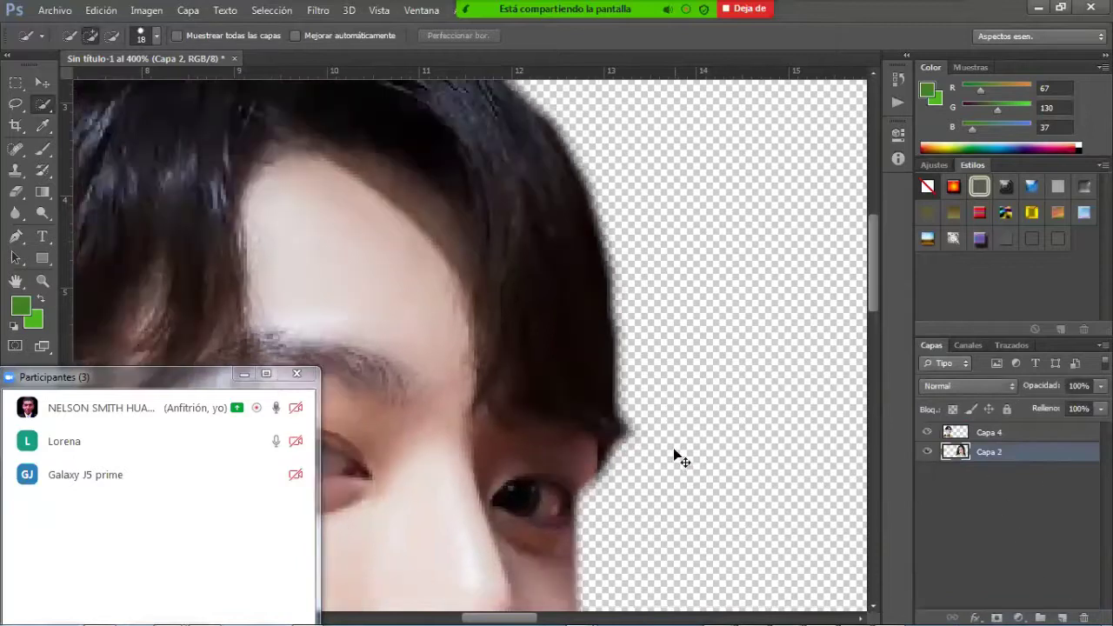
{"action": "scroll", "coordinate": [673, 448], "scroll_direction": "down", "scroll_amount": 3}
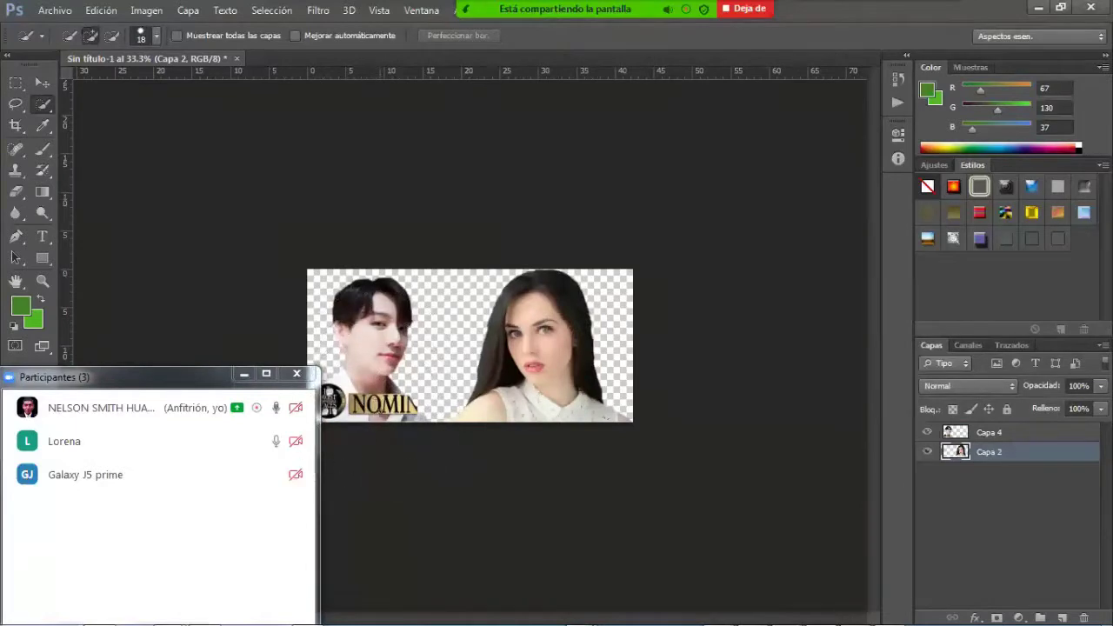
{"action": "key", "text": "ctrl+plus"}
{"action": "key", "text": "ctrl+plus"}
{"action": "key", "text": "ctrl+plus"}
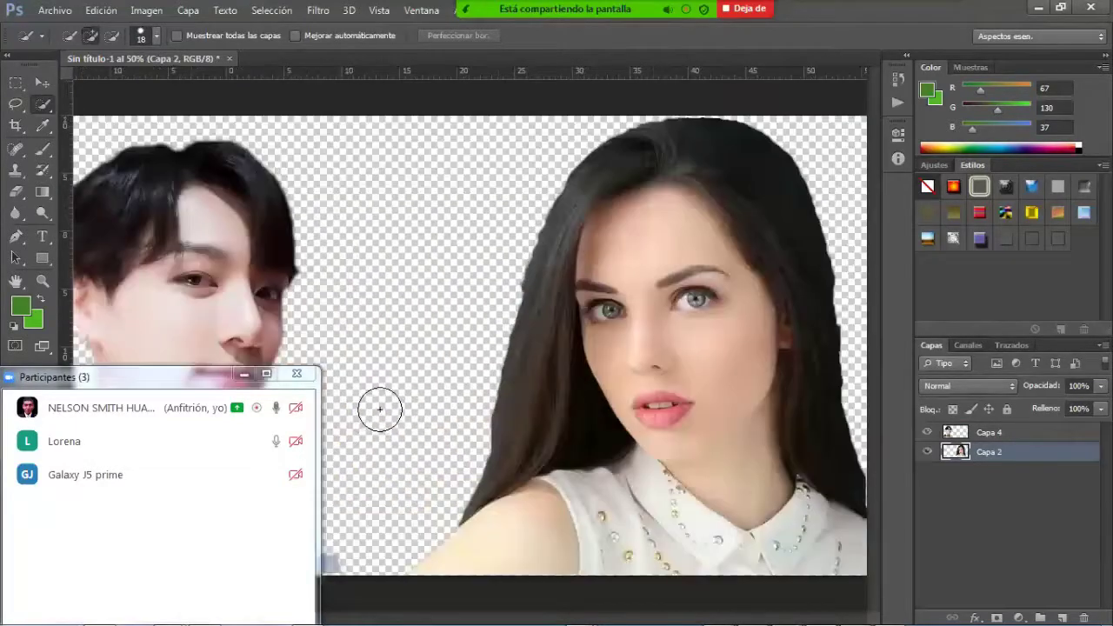
{"action": "key", "text": "ctrl+plus"}
{"action": "key", "text": "ctrl+plus"}
{"action": "left_click_drag", "start_coordinate": [899, 337], "coordinate": [935, 331]}
{"action": "left_click_drag", "start_coordinate": [374, 498], "coordinate": [783, 335]}
{"action": "left_click_drag", "start_coordinate": [454, 545], "coordinate": [681, 275]}
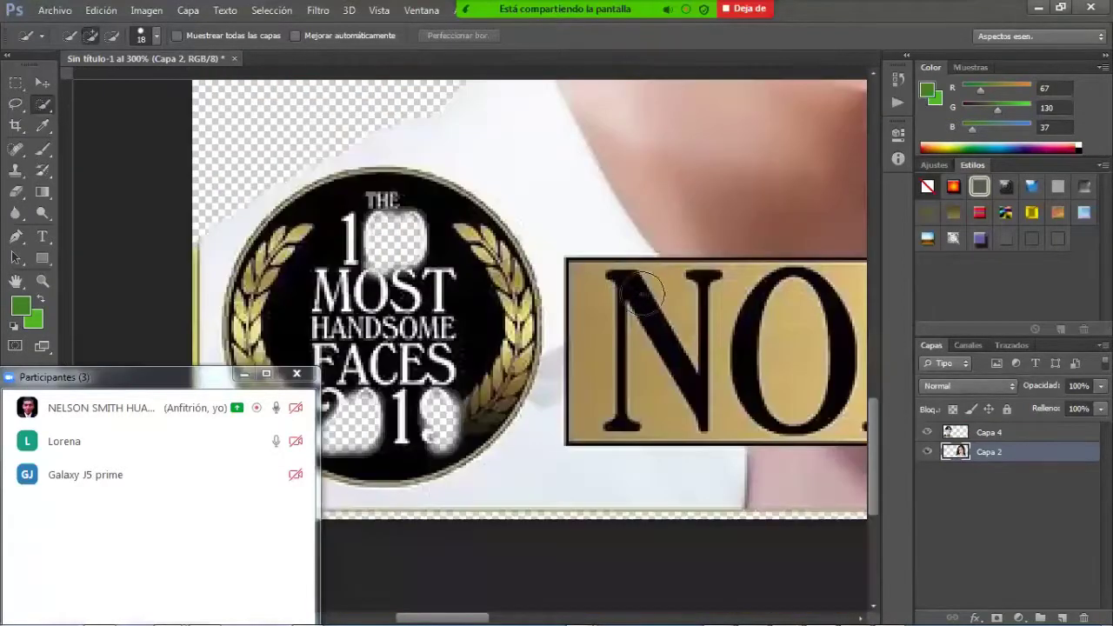
{"action": "key", "text": "ctrl+r"}
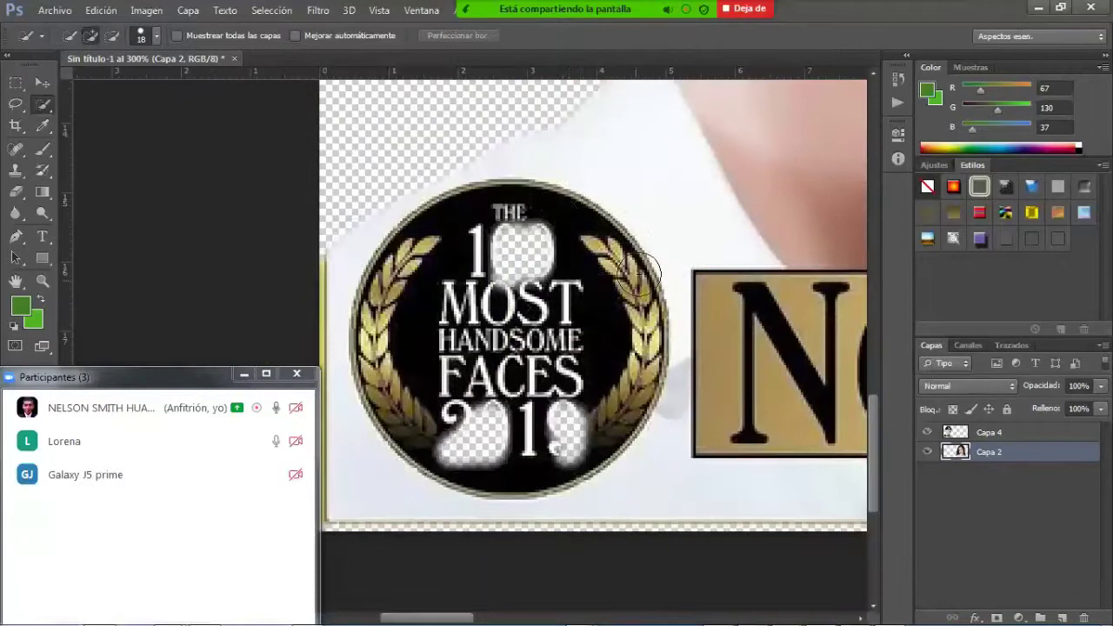
{"action": "left_click_drag", "start_coordinate": [658, 232], "coordinate": [654, 322]}
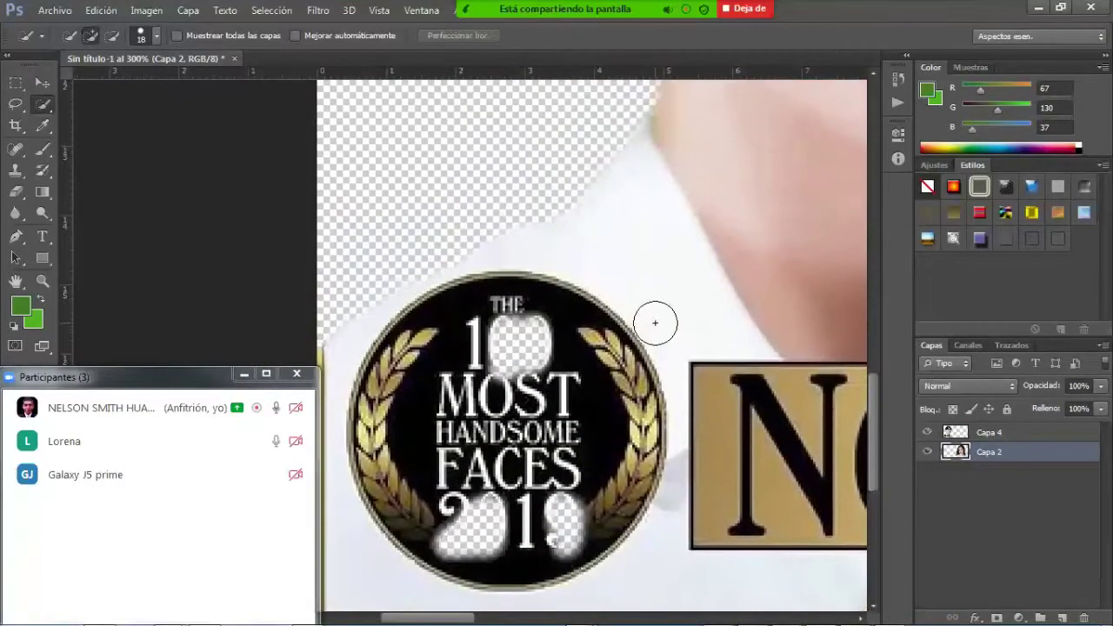
Set up the Clone Stamp with a soft 29 px brush at 0% hardness.
{"action": "left_click", "coordinate": [14, 151]}
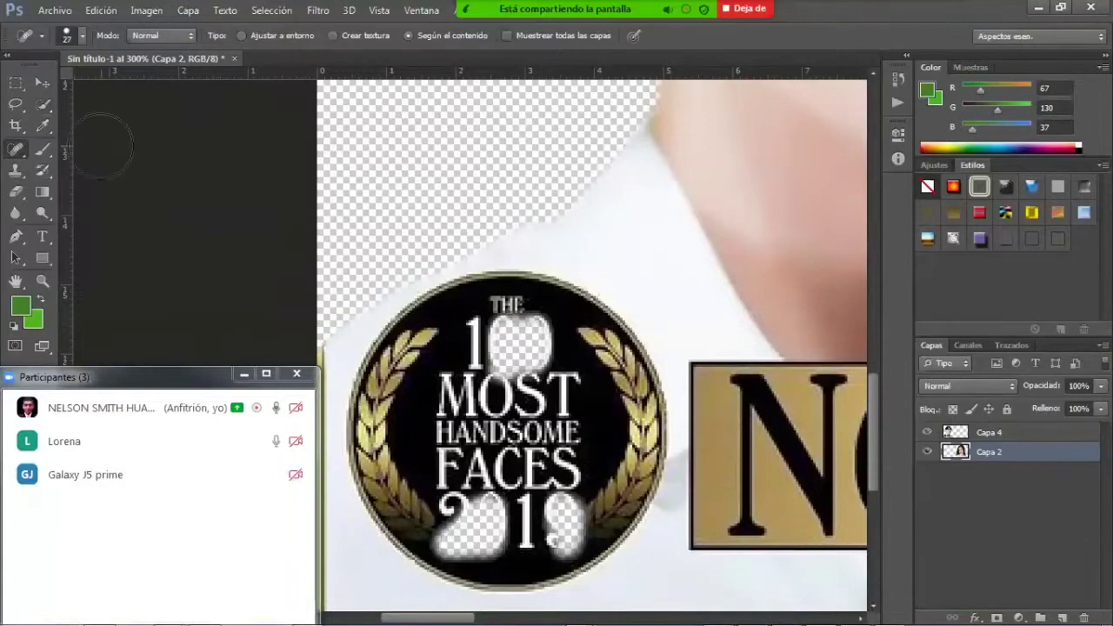
{"action": "left_click", "coordinate": [18, 177]}
{"action": "left_click", "coordinate": [101, 173]}
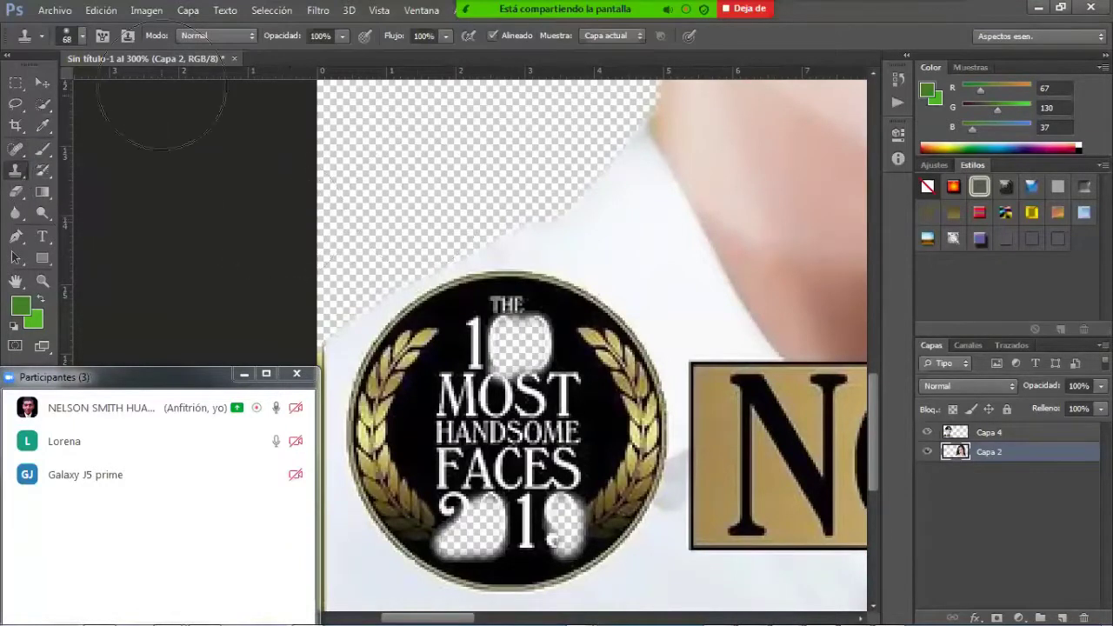
{"action": "left_click", "coordinate": [82, 36]}
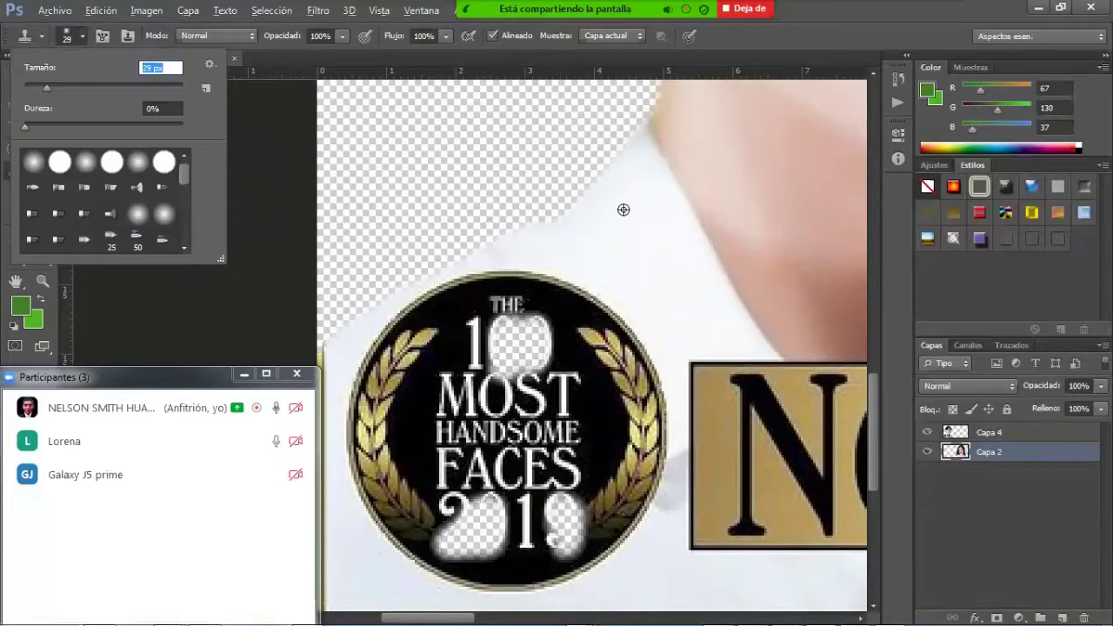
Try cloning white shirt fabric over the right edge and upper lettering of the badge on Capa 4.
{"action": "left_click", "coordinate": [623, 210], "text": "alt"}
{"action": "left_click_drag", "start_coordinate": [586, 287], "coordinate": [609, 322]}
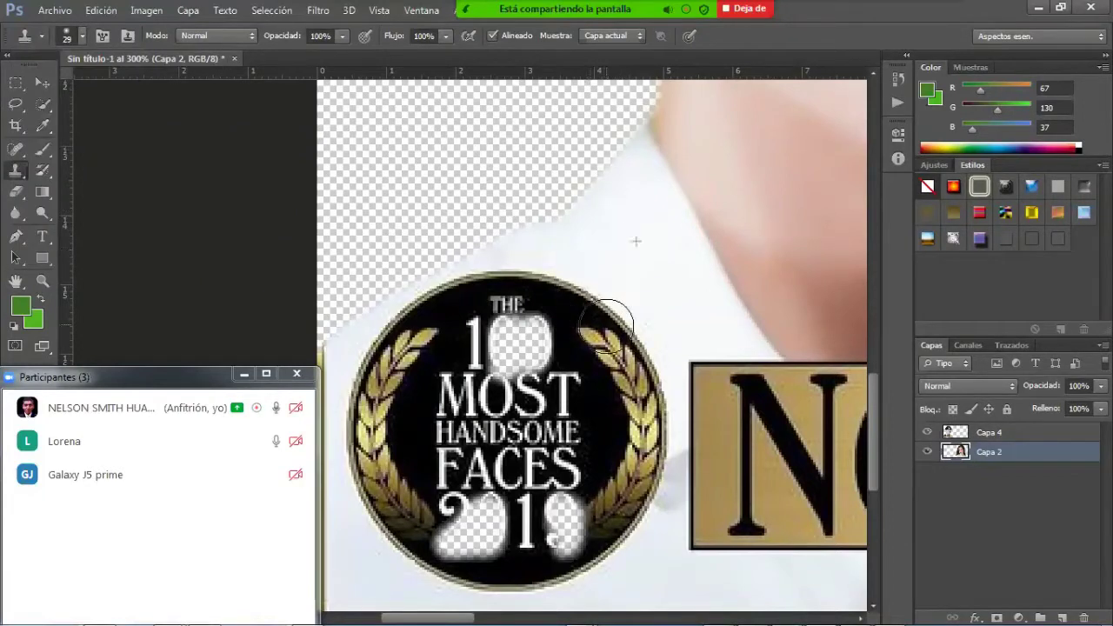
{"action": "left_click", "coordinate": [989, 439]}
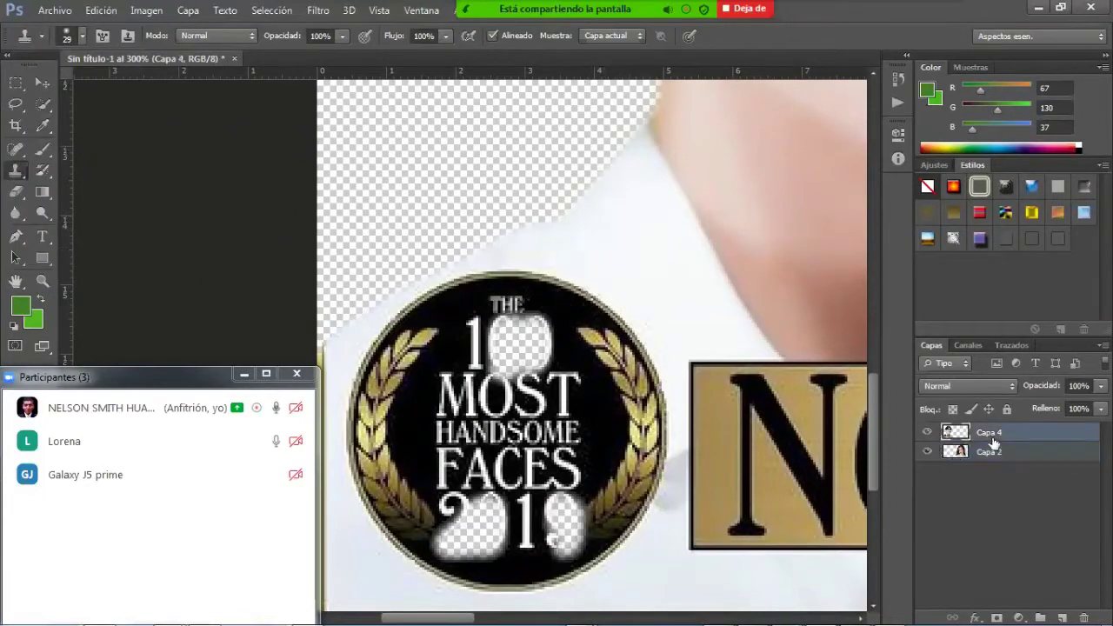
{"action": "left_click", "coordinate": [596, 234], "text": "alt"}
{"action": "mouse_move", "coordinate": [587, 261]}
{"action": "left_mouse_down"}
{"action": "mouse_move", "coordinate": [562, 303]}
{"action": "mouse_move", "coordinate": [591, 316]}
{"action": "mouse_move", "coordinate": [530, 291]}
{"action": "mouse_move", "coordinate": [629, 276]}
{"action": "mouse_move", "coordinate": [601, 292]}
{"action": "mouse_move", "coordinate": [633, 342]}
{"action": "mouse_move", "coordinate": [608, 338]}
{"action": "mouse_move", "coordinate": [643, 402]}
{"action": "mouse_move", "coordinate": [642, 379]}
{"action": "left_mouse_up"}
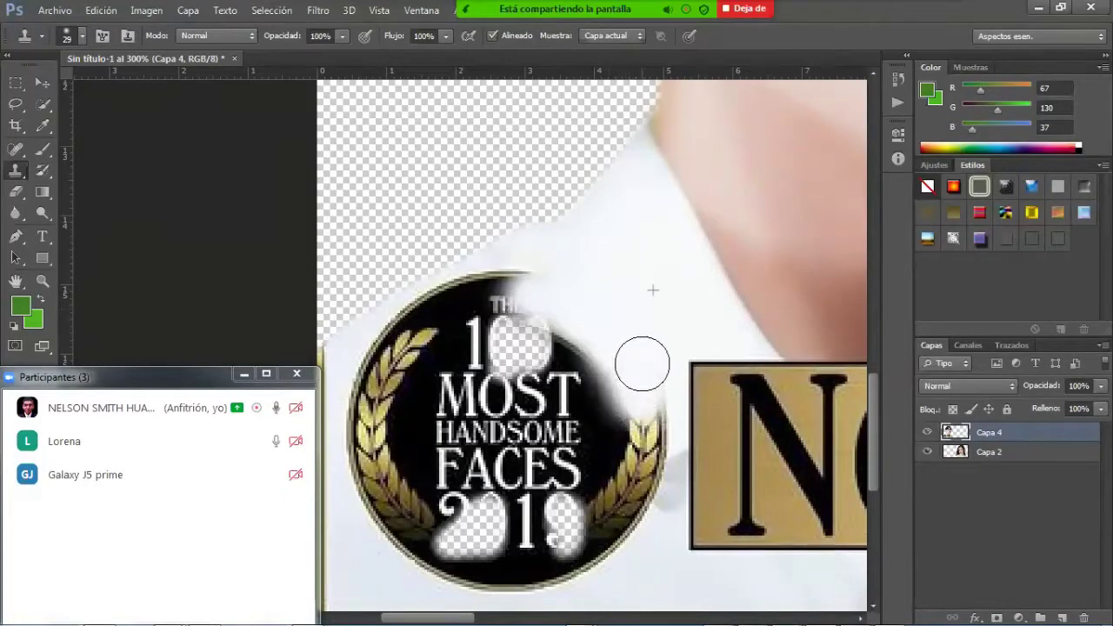
{"action": "left_click", "coordinate": [646, 257], "text": "alt"}
{"action": "mouse_move", "coordinate": [644, 418]}
{"action": "left_mouse_down"}
{"action": "mouse_move", "coordinate": [641, 429]}
{"action": "mouse_move", "coordinate": [653, 398]}
{"action": "mouse_move", "coordinate": [647, 463]}
{"action": "left_mouse_up"}
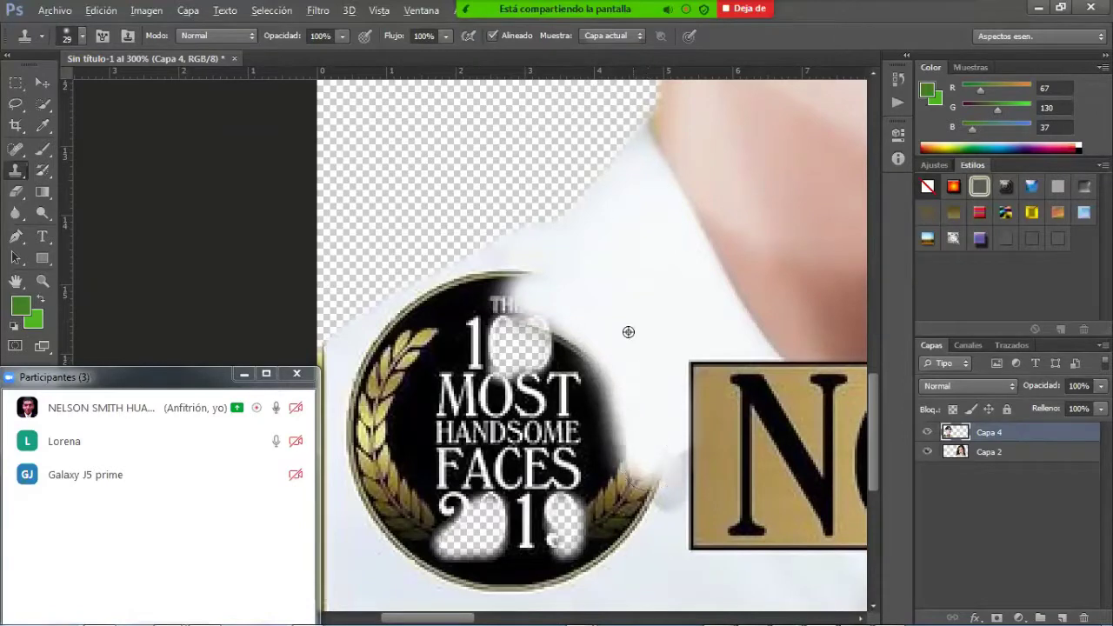
{"action": "mouse_move", "coordinate": [608, 382]}
{"action": "left_mouse_down"}
{"action": "mouse_move", "coordinate": [542, 323]}
{"action": "mouse_move", "coordinate": [554, 336]}
{"action": "mouse_move", "coordinate": [541, 332]}
{"action": "left_mouse_up"}
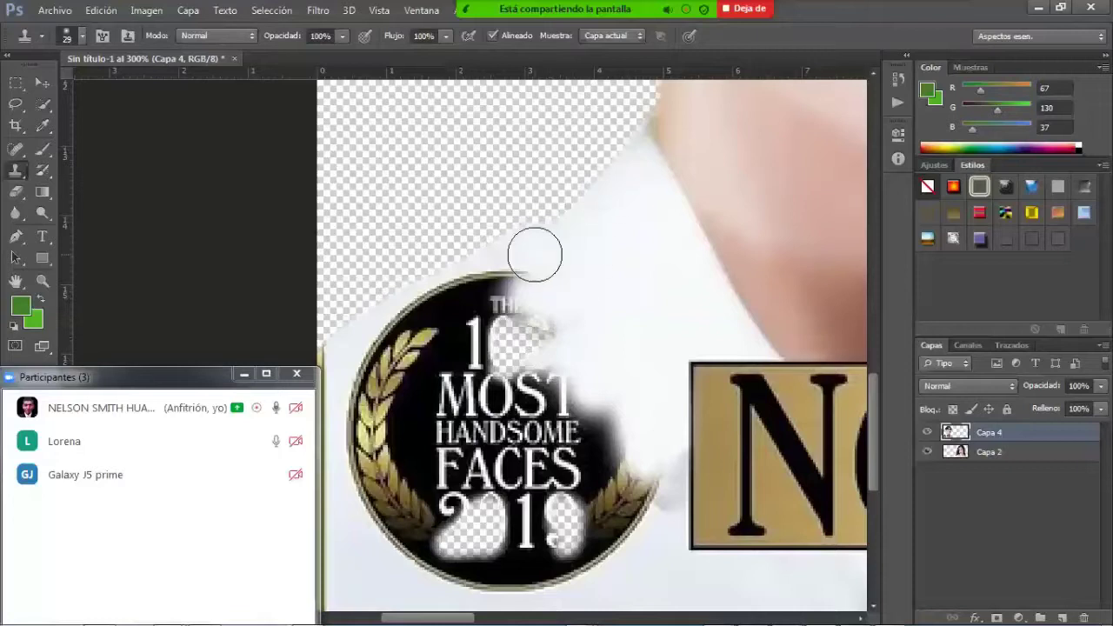
{"action": "mouse_move", "coordinate": [535, 254]}
{"action": "left_mouse_down"}
{"action": "mouse_move", "coordinate": [510, 306]}
{"action": "mouse_move", "coordinate": [558, 295]}
{"action": "mouse_move", "coordinate": [501, 345]}
{"action": "mouse_move", "coordinate": [530, 342]}
{"action": "mouse_move", "coordinate": [518, 390]}
{"action": "mouse_move", "coordinate": [565, 396]}
{"action": "left_mouse_up"}
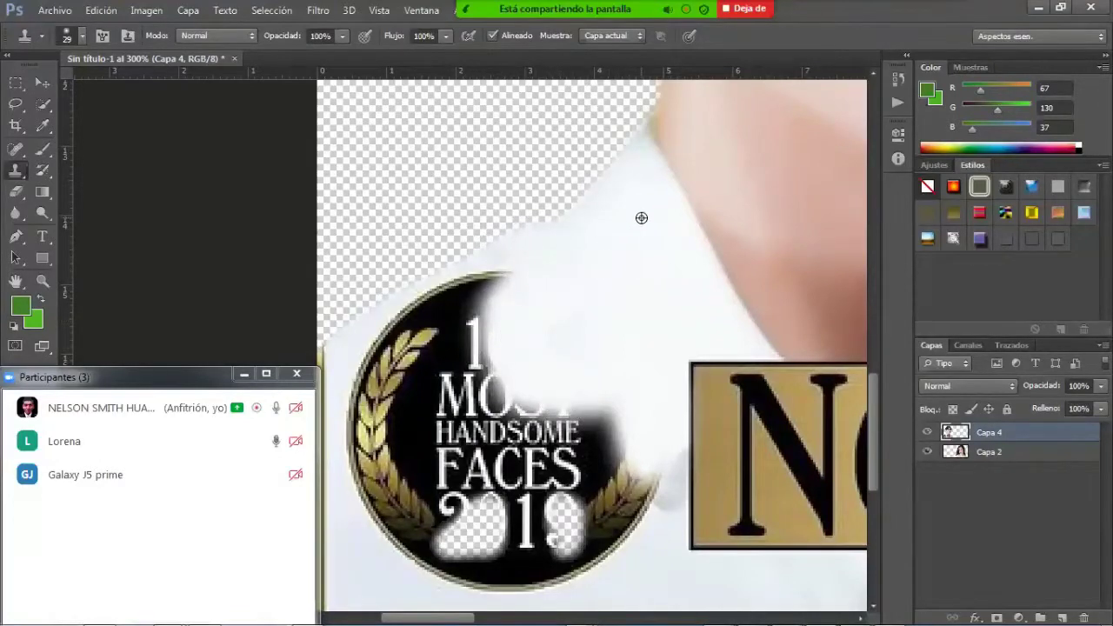
Try cloning shirt fabric over the badge's upper left rim and the pinkish smudge on the shirt.
{"action": "left_click", "coordinate": [641, 218], "text": "alt"}
{"action": "mouse_move", "coordinate": [515, 275]}
{"action": "left_mouse_down"}
{"action": "mouse_move", "coordinate": [443, 329]}
{"action": "mouse_move", "coordinate": [487, 293]}
{"action": "mouse_move", "coordinate": [475, 326]}
{"action": "left_mouse_up"}
{"action": "left_click", "coordinate": [680, 238], "text": "alt"}
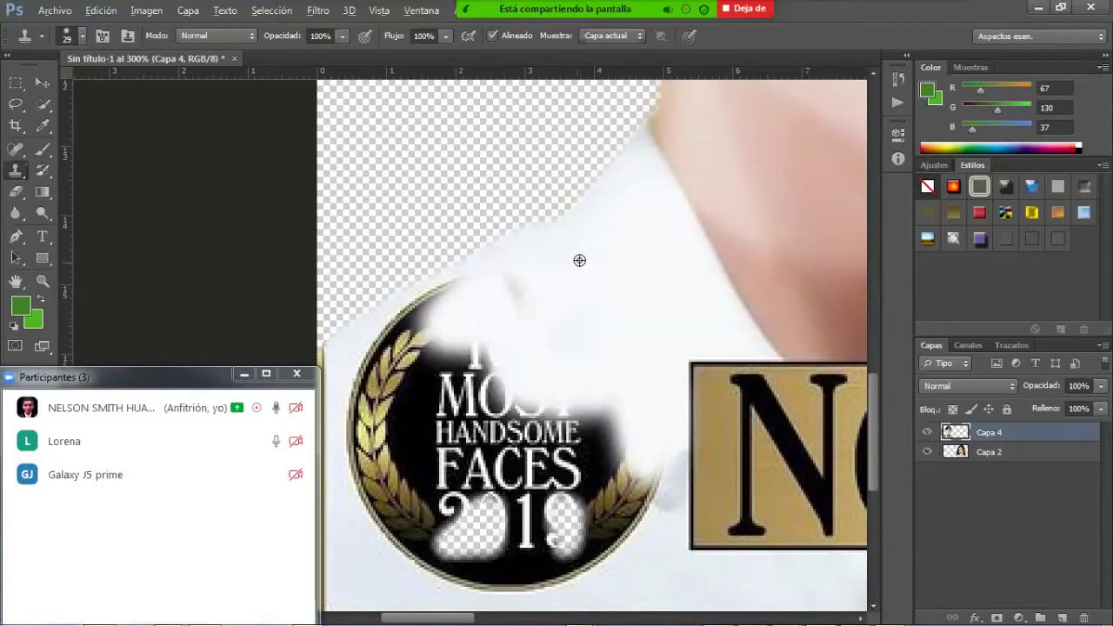
{"action": "mouse_move", "coordinate": [499, 288]}
{"action": "left_mouse_down"}
{"action": "mouse_move", "coordinate": [524, 333]}
{"action": "mouse_move", "coordinate": [521, 292]}
{"action": "mouse_move", "coordinate": [420, 328]}
{"action": "mouse_move", "coordinate": [477, 300]}
{"action": "mouse_move", "coordinate": [397, 348]}
{"action": "mouse_move", "coordinate": [470, 313]}
{"action": "mouse_move", "coordinate": [435, 337]}
{"action": "mouse_move", "coordinate": [451, 332]}
{"action": "mouse_move", "coordinate": [397, 342]}
{"action": "mouse_move", "coordinate": [373, 388]}
{"action": "mouse_move", "coordinate": [399, 358]}
{"action": "mouse_move", "coordinate": [359, 369]}
{"action": "mouse_move", "coordinate": [408, 349]}
{"action": "mouse_move", "coordinate": [430, 367]}
{"action": "mouse_move", "coordinate": [497, 334]}
{"action": "mouse_move", "coordinate": [367, 403]}
{"action": "left_mouse_up"}
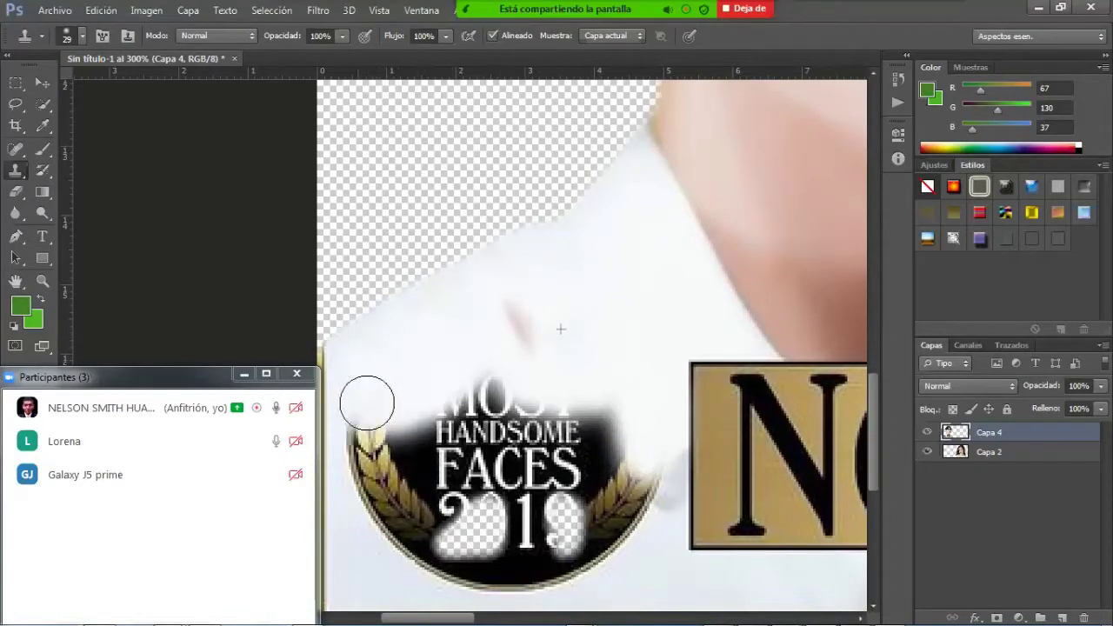
{"action": "left_click", "coordinate": [564, 284], "text": "alt"}
{"action": "left_click_drag", "start_coordinate": [493, 309], "coordinate": [532, 328]}
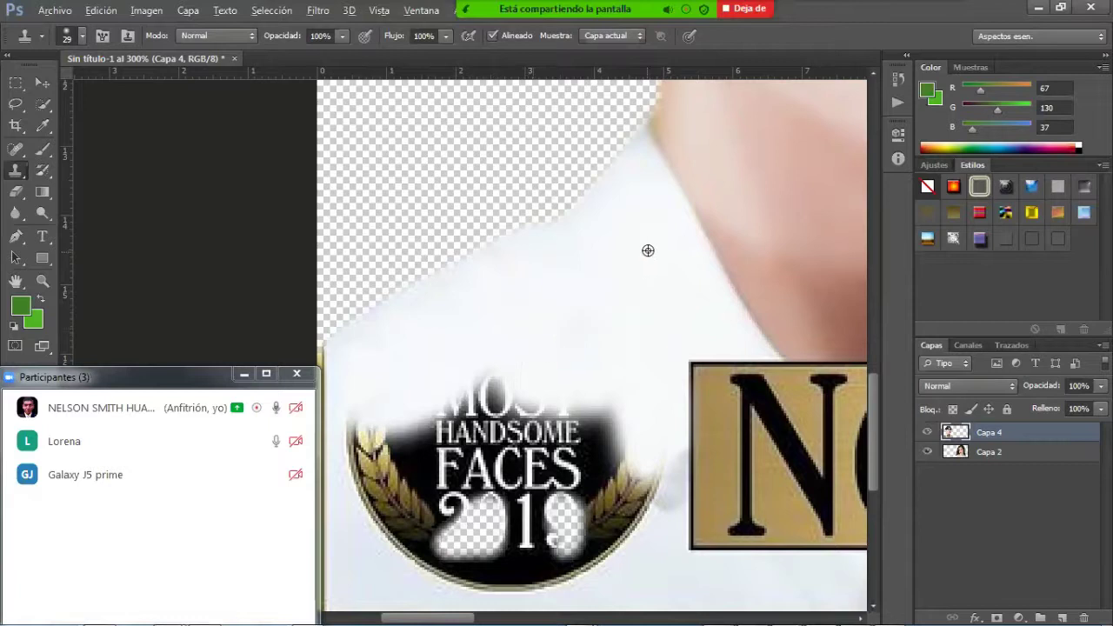
Try cloning shirt fabric over the badge's middle lettering and left laurel branch.
{"action": "left_click", "coordinate": [547, 373], "text": "alt"}
{"action": "mouse_move", "coordinate": [514, 387]}
{"action": "left_mouse_down"}
{"action": "mouse_move", "coordinate": [404, 431]}
{"action": "mouse_move", "coordinate": [375, 402]}
{"action": "mouse_move", "coordinate": [358, 416]}
{"action": "mouse_move", "coordinate": [369, 468]}
{"action": "left_mouse_up"}
{"action": "left_click", "coordinate": [592, 310], "text": "alt"}
{"action": "mouse_move", "coordinate": [417, 432]}
{"action": "left_mouse_down"}
{"action": "mouse_move", "coordinate": [379, 482]}
{"action": "mouse_move", "coordinate": [352, 468]}
{"action": "mouse_move", "coordinate": [383, 509]}
{"action": "left_mouse_up"}
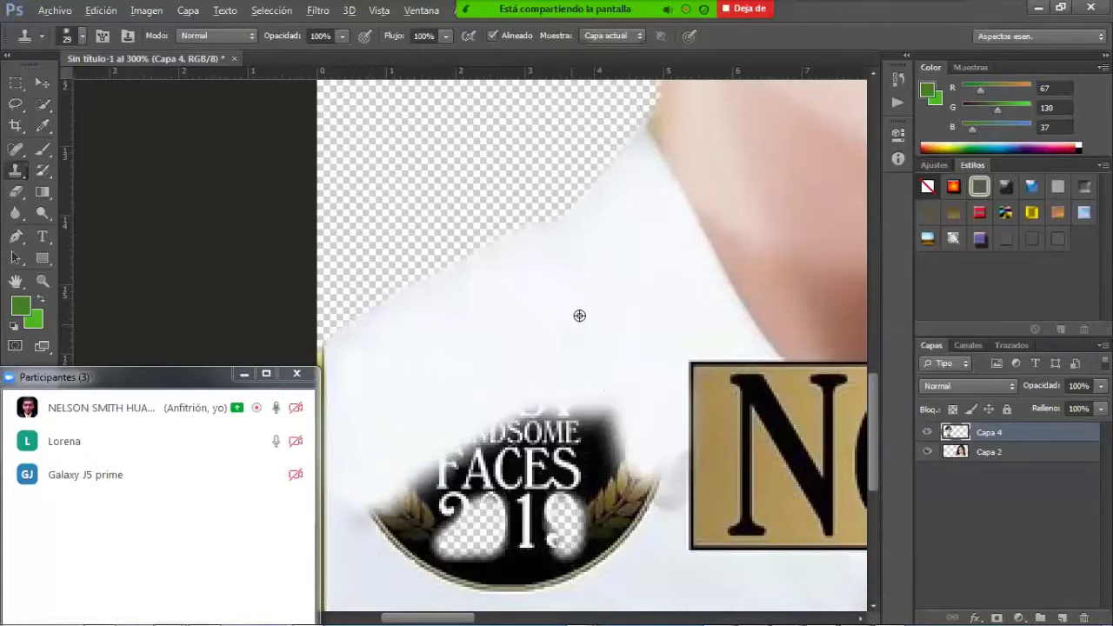
{"action": "left_click", "coordinate": [575, 337], "text": "alt"}
{"action": "mouse_move", "coordinate": [534, 438]}
{"action": "left_mouse_down"}
{"action": "mouse_move", "coordinate": [510, 453]}
{"action": "mouse_move", "coordinate": [531, 425]}
{"action": "mouse_move", "coordinate": [481, 447]}
{"action": "mouse_move", "coordinate": [524, 415]}
{"action": "mouse_move", "coordinate": [546, 360]}
{"action": "left_mouse_up"}
{"action": "left_click", "coordinate": [647, 282]}
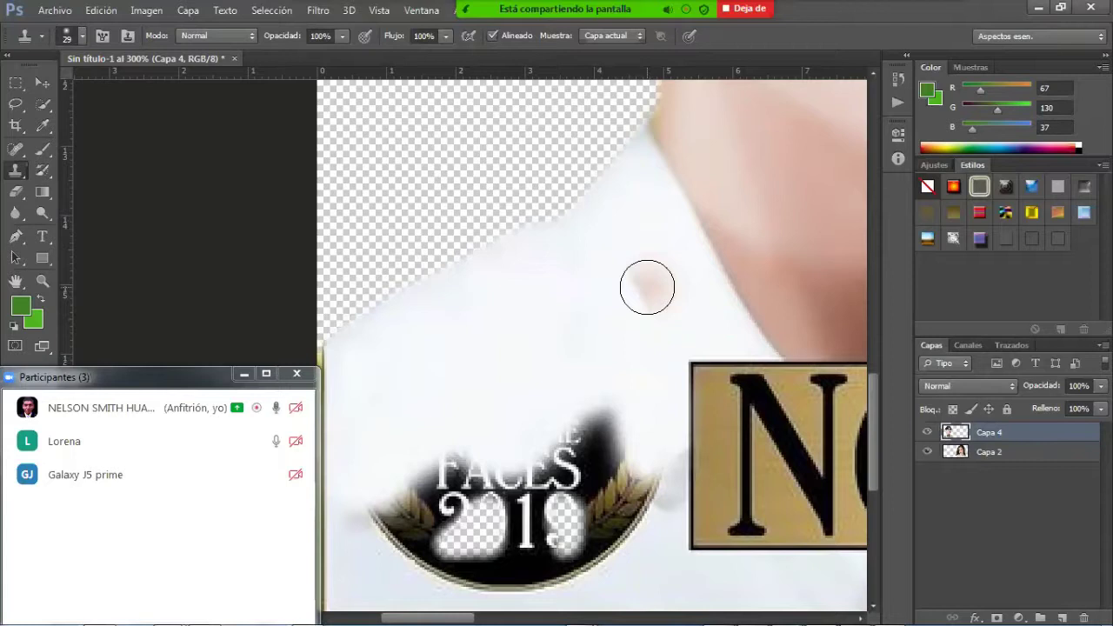
Undo all the clone strokes made over the badge on Capa 4.
{"action": "key", "text": "ctrl+z"}
{"action": "key", "text": "ctrl+alt+z"}
{"action": "key", "text": "ctrl+alt+z"}
{"action": "key", "text": "ctrl+alt+z"}
{"action": "key", "text": "ctrl+alt+z"}
{"action": "key", "text": "ctrl+alt+z"}
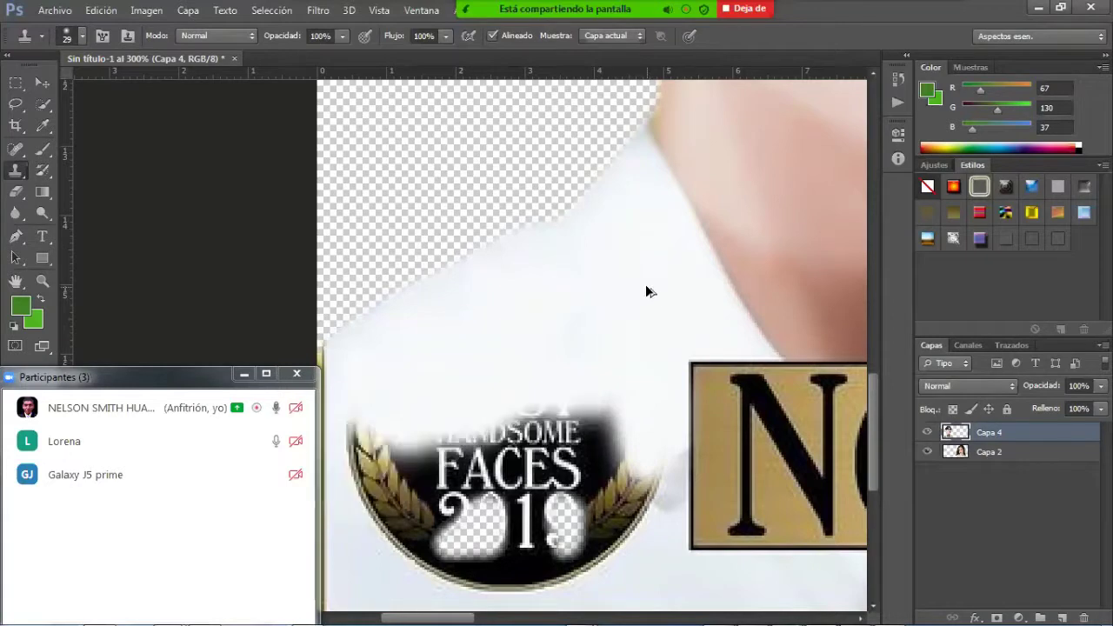
{"action": "key", "text": "ctrl+alt+z"}
{"action": "key", "text": "ctrl+alt+z"}
{"action": "key", "text": "ctrl+alt+z"}
{"action": "key", "text": "ctrl+alt+z"}
{"action": "key", "text": "ctrl+alt+z"}
{"action": "key", "text": "ctrl+alt+z"}
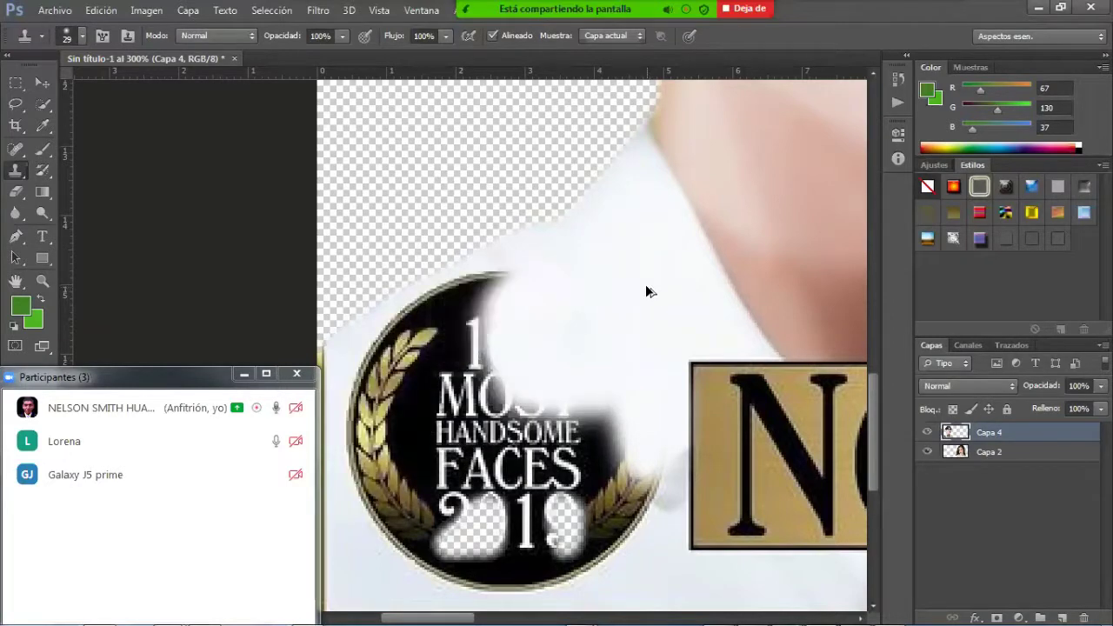
{"action": "key", "text": "ctrl+alt+z"}
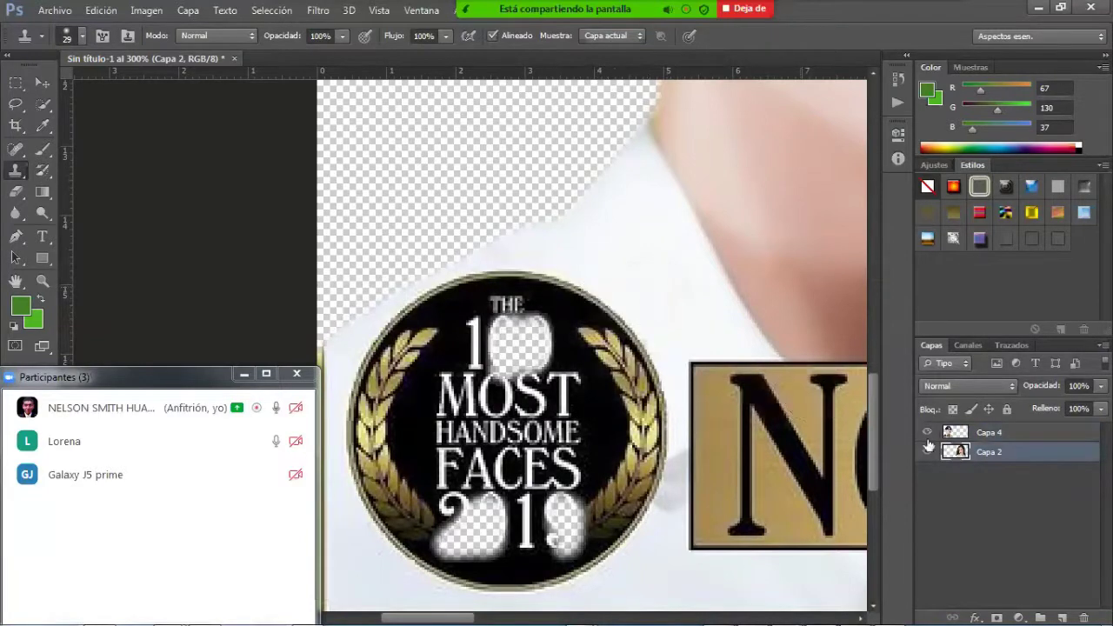
Duplicate Capa 4 and hide the original so the retouching is done on the copy.
{"action": "left_click", "coordinate": [990, 432]}
{"action": "right_click", "coordinate": [1001, 434]}
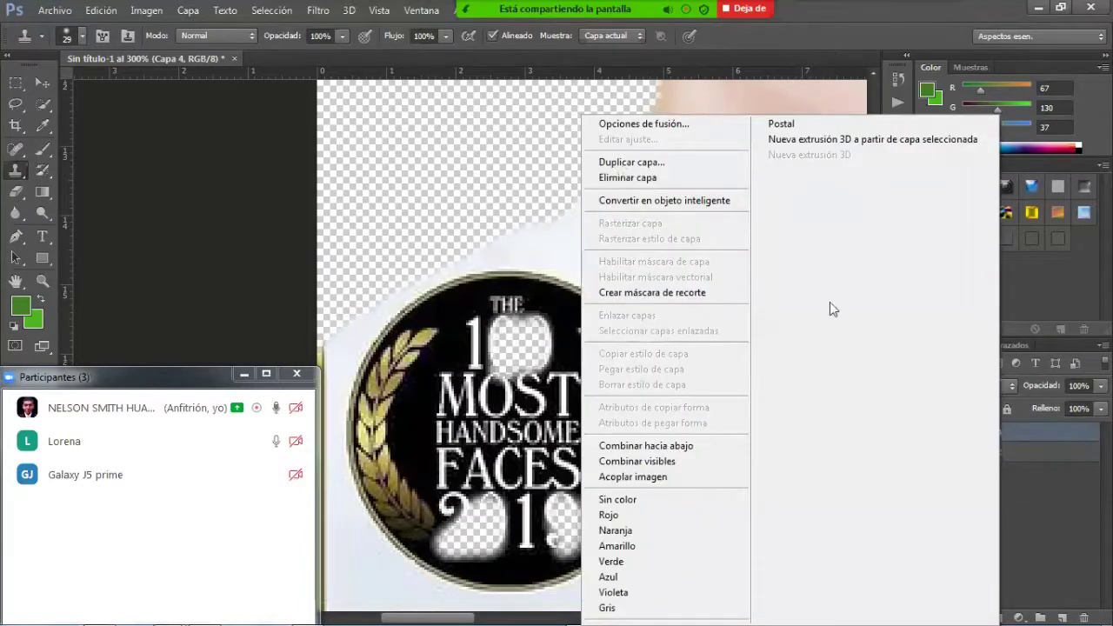
{"action": "left_click", "coordinate": [631, 162]}
{"action": "left_click", "coordinate": [701, 184]}
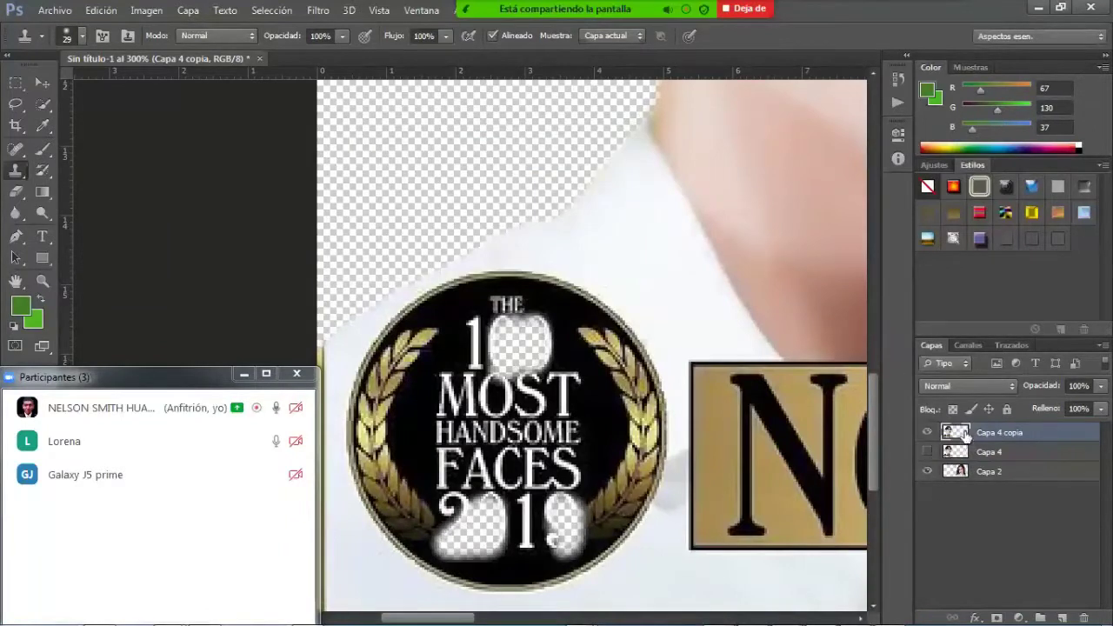
Clone white shirt fabric over the right side and upper lettering of the badge on the duplicated layer.
{"action": "left_click", "coordinate": [643, 198], "text": "alt"}
{"action": "mouse_move", "coordinate": [600, 271]}
{"action": "left_mouse_down"}
{"action": "mouse_move", "coordinate": [572, 282]}
{"action": "mouse_move", "coordinate": [578, 295]}
{"action": "mouse_move", "coordinate": [608, 328]}
{"action": "mouse_move", "coordinate": [567, 320]}
{"action": "mouse_move", "coordinate": [532, 341]}
{"action": "mouse_move", "coordinate": [554, 298]}
{"action": "mouse_move", "coordinate": [487, 306]}
{"action": "mouse_move", "coordinate": [517, 296]}
{"action": "mouse_move", "coordinate": [511, 310]}
{"action": "mouse_move", "coordinate": [549, 350]}
{"action": "mouse_move", "coordinate": [583, 340]}
{"action": "mouse_move", "coordinate": [596, 359]}
{"action": "mouse_move", "coordinate": [608, 323]}
{"action": "mouse_move", "coordinate": [611, 350]}
{"action": "left_mouse_up"}
{"action": "mouse_move", "coordinate": [615, 296]}
{"action": "left_mouse_down"}
{"action": "mouse_move", "coordinate": [636, 326]}
{"action": "mouse_move", "coordinate": [611, 286]}
{"action": "left_mouse_up"}
{"action": "mouse_move", "coordinate": [622, 330]}
{"action": "left_mouse_down"}
{"action": "mouse_move", "coordinate": [631, 406]}
{"action": "mouse_move", "coordinate": [635, 375]}
{"action": "mouse_move", "coordinate": [628, 409]}
{"action": "left_mouse_up"}
{"action": "mouse_move", "coordinate": [634, 367]}
{"action": "left_mouse_down"}
{"action": "mouse_move", "coordinate": [636, 476]}
{"action": "mouse_move", "coordinate": [647, 432]}
{"action": "mouse_move", "coordinate": [649, 477]}
{"action": "mouse_move", "coordinate": [630, 501]}
{"action": "mouse_move", "coordinate": [595, 379]}
{"action": "mouse_move", "coordinate": [566, 445]}
{"action": "mouse_move", "coordinate": [592, 409]}
{"action": "left_mouse_up"}
{"action": "mouse_move", "coordinate": [600, 351]}
{"action": "left_mouse_down"}
{"action": "mouse_move", "coordinate": [586, 391]}
{"action": "mouse_move", "coordinate": [576, 367]}
{"action": "mouse_move", "coordinate": [530, 405]}
{"action": "mouse_move", "coordinate": [596, 386]}
{"action": "left_mouse_up"}
{"action": "mouse_move", "coordinate": [522, 280]}
{"action": "left_mouse_down"}
{"action": "mouse_move", "coordinate": [457, 324]}
{"action": "mouse_move", "coordinate": [525, 281]}
{"action": "mouse_move", "coordinate": [462, 311]}
{"action": "mouse_move", "coordinate": [488, 292]}
{"action": "mouse_move", "coordinate": [436, 323]}
{"action": "mouse_move", "coordinate": [456, 306]}
{"action": "mouse_move", "coordinate": [471, 300]}
{"action": "mouse_move", "coordinate": [424, 324]}
{"action": "mouse_move", "coordinate": [414, 344]}
{"action": "mouse_move", "coordinate": [439, 323]}
{"action": "mouse_move", "coordinate": [469, 331]}
{"action": "mouse_move", "coordinate": [466, 364]}
{"action": "mouse_move", "coordinate": [493, 350]}
{"action": "mouse_move", "coordinate": [488, 393]}
{"action": "mouse_move", "coordinate": [517, 354]}
{"action": "left_mouse_up"}
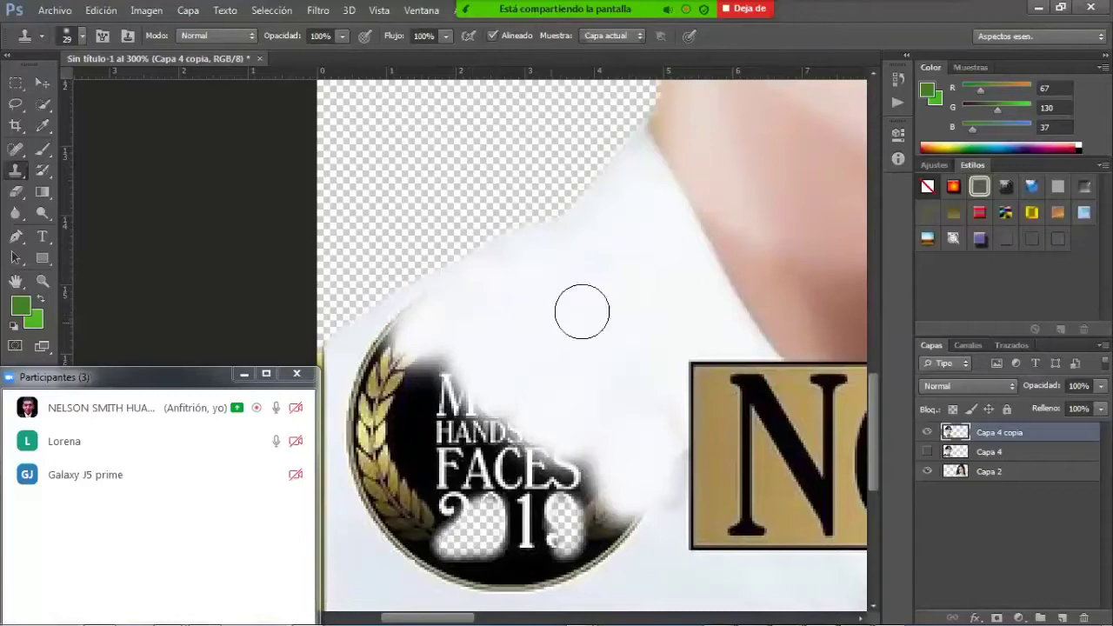
Clone shirt fabric over the badge's left rim, remaining lettering, transparent holes and lower edge.
{"action": "mouse_move", "coordinate": [415, 322]}
{"action": "left_mouse_down"}
{"action": "mouse_move", "coordinate": [368, 393]}
{"action": "mouse_move", "coordinate": [393, 368]}
{"action": "mouse_move", "coordinate": [379, 394]}
{"action": "mouse_move", "coordinate": [438, 359]}
{"action": "mouse_move", "coordinate": [420, 396]}
{"action": "mouse_move", "coordinate": [448, 369]}
{"action": "mouse_move", "coordinate": [438, 404]}
{"action": "mouse_move", "coordinate": [473, 406]}
{"action": "left_mouse_up"}
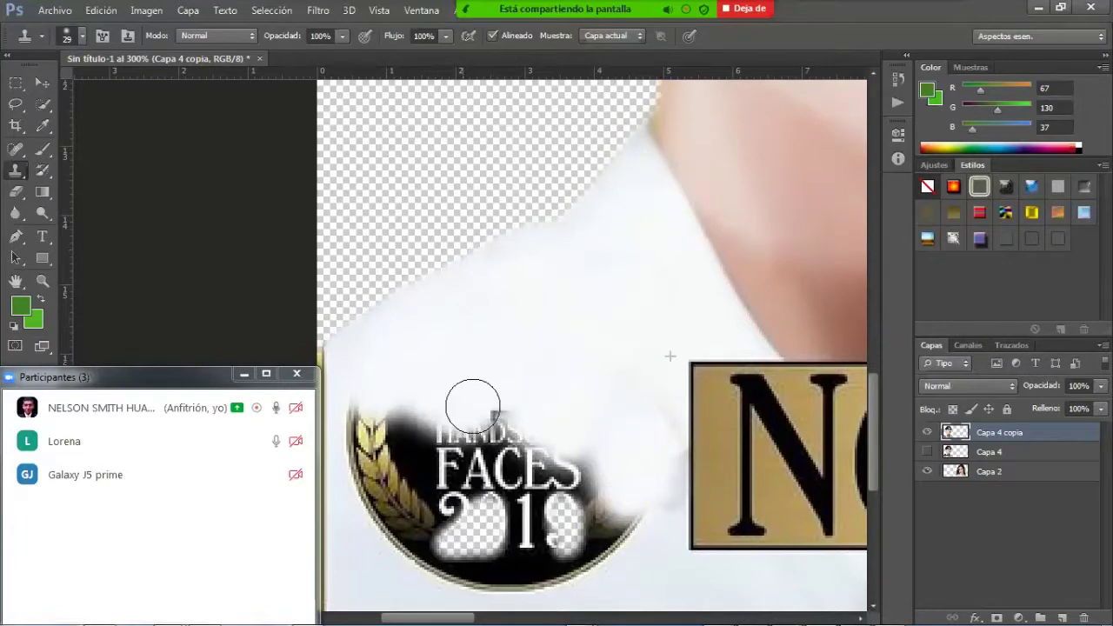
{"action": "mouse_move", "coordinate": [552, 395]}
{"action": "left_mouse_down"}
{"action": "mouse_move", "coordinate": [502, 422]}
{"action": "mouse_move", "coordinate": [518, 414]}
{"action": "mouse_move", "coordinate": [496, 422]}
{"action": "mouse_move", "coordinate": [498, 410]}
{"action": "mouse_move", "coordinate": [464, 445]}
{"action": "mouse_move", "coordinate": [429, 442]}
{"action": "mouse_move", "coordinate": [438, 425]}
{"action": "mouse_move", "coordinate": [421, 411]}
{"action": "mouse_move", "coordinate": [404, 437]}
{"action": "mouse_move", "coordinate": [387, 434]}
{"action": "mouse_move", "coordinate": [450, 389]}
{"action": "mouse_move", "coordinate": [385, 422]}
{"action": "mouse_move", "coordinate": [382, 457]}
{"action": "mouse_move", "coordinate": [374, 408]}
{"action": "mouse_move", "coordinate": [368, 492]}
{"action": "mouse_move", "coordinate": [352, 452]}
{"action": "mouse_move", "coordinate": [360, 408]}
{"action": "mouse_move", "coordinate": [383, 523]}
{"action": "mouse_move", "coordinate": [424, 471]}
{"action": "mouse_move", "coordinate": [384, 535]}
{"action": "mouse_move", "coordinate": [427, 536]}
{"action": "mouse_move", "coordinate": [464, 464]}
{"action": "mouse_move", "coordinate": [456, 511]}
{"action": "mouse_move", "coordinate": [500, 471]}
{"action": "mouse_move", "coordinate": [485, 494]}
{"action": "mouse_move", "coordinate": [490, 485]}
{"action": "mouse_move", "coordinate": [466, 457]}
{"action": "mouse_move", "coordinate": [508, 523]}
{"action": "mouse_move", "coordinate": [546, 454]}
{"action": "mouse_move", "coordinate": [578, 436]}
{"action": "mouse_move", "coordinate": [569, 478]}
{"action": "mouse_move", "coordinate": [529, 504]}
{"action": "left_mouse_up"}
{"action": "left_click", "coordinate": [600, 301], "text": "alt"}
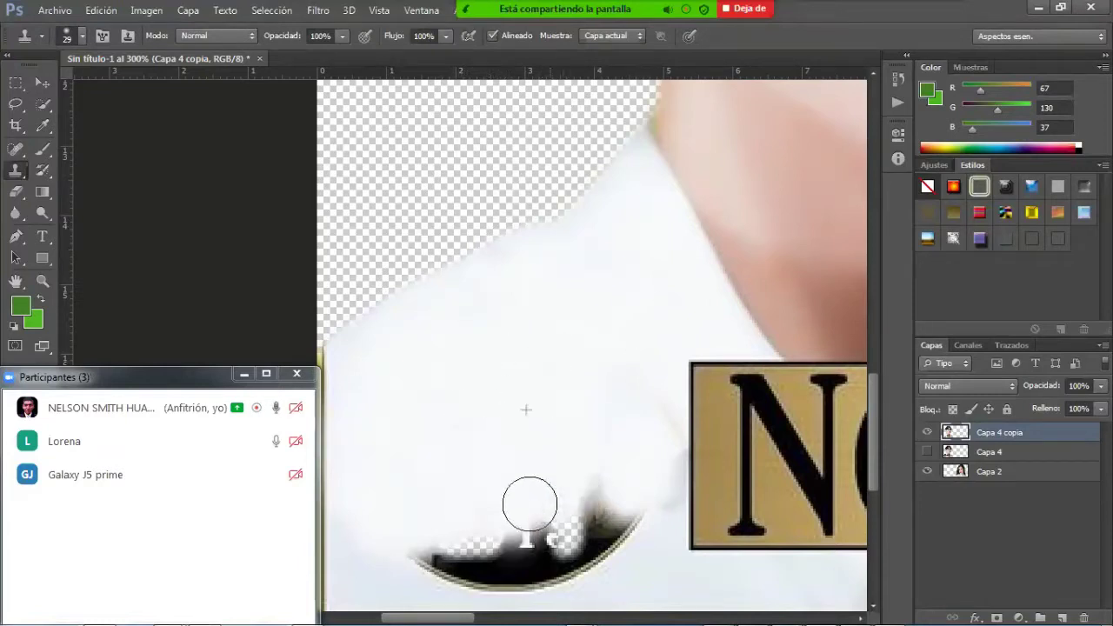
{"action": "mouse_move", "coordinate": [585, 482]}
{"action": "left_mouse_down"}
{"action": "mouse_move", "coordinate": [579, 514]}
{"action": "mouse_move", "coordinate": [610, 485]}
{"action": "mouse_move", "coordinate": [602, 518]}
{"action": "mouse_move", "coordinate": [615, 507]}
{"action": "mouse_move", "coordinate": [616, 535]}
{"action": "mouse_move", "coordinate": [575, 548]}
{"action": "mouse_move", "coordinate": [535, 529]}
{"action": "mouse_move", "coordinate": [528, 541]}
{"action": "mouse_move", "coordinate": [550, 545]}
{"action": "mouse_move", "coordinate": [548, 567]}
{"action": "mouse_move", "coordinate": [430, 568]}
{"action": "mouse_move", "coordinate": [519, 578]}
{"action": "mouse_move", "coordinate": [582, 555]}
{"action": "mouse_move", "coordinate": [468, 554]}
{"action": "mouse_move", "coordinate": [411, 546]}
{"action": "left_mouse_up"}
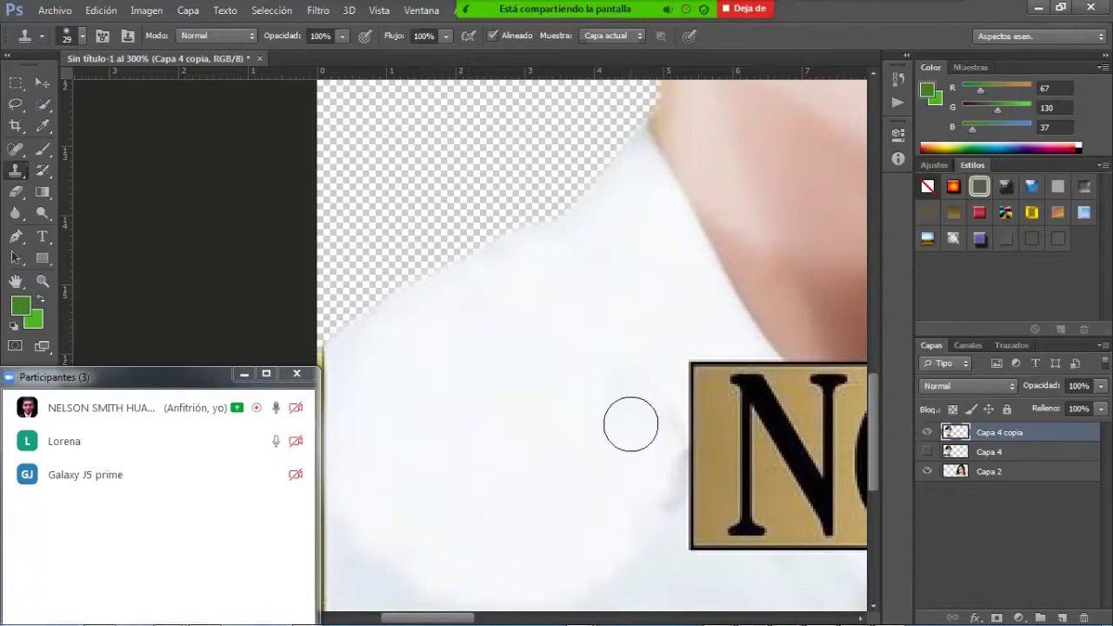
Clone white shirt fabric over the banner's left end, covering its border and most of the letter N.
{"action": "mouse_move", "coordinate": [631, 424]}
{"action": "left_mouse_down"}
{"action": "mouse_move", "coordinate": [648, 507]}
{"action": "mouse_move", "coordinate": [659, 464]}
{"action": "mouse_move", "coordinate": [646, 467]}
{"action": "left_mouse_up"}
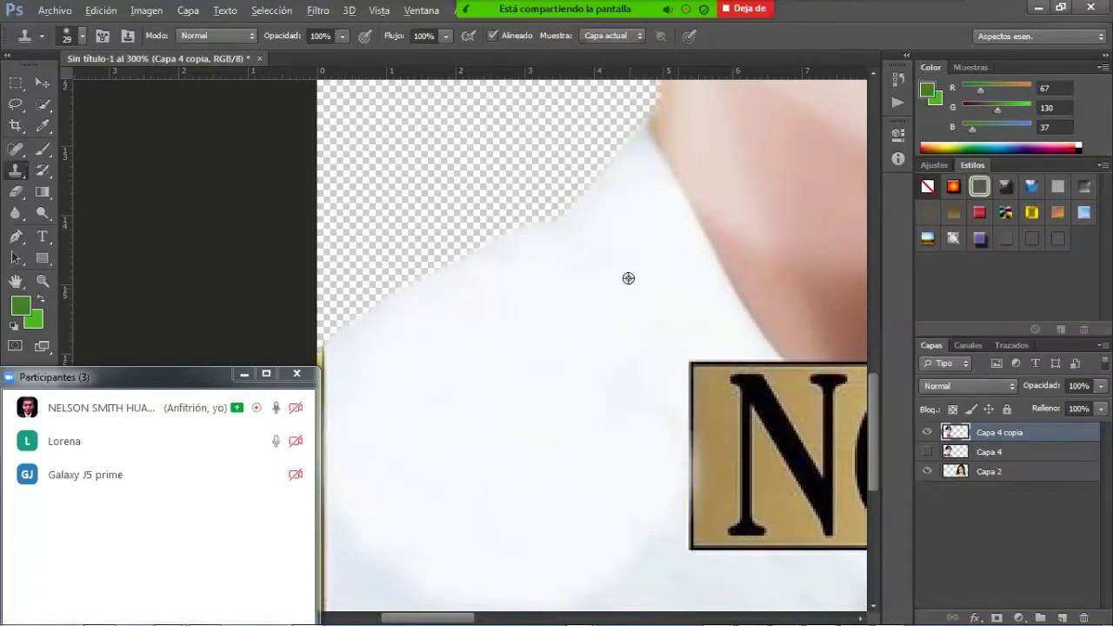
{"action": "mouse_move", "coordinate": [669, 351]}
{"action": "left_mouse_down"}
{"action": "mouse_move", "coordinate": [706, 427]}
{"action": "mouse_move", "coordinate": [703, 371]}
{"action": "mouse_move", "coordinate": [672, 491]}
{"action": "mouse_move", "coordinate": [671, 502]}
{"action": "mouse_move", "coordinate": [686, 478]}
{"action": "mouse_move", "coordinate": [680, 529]}
{"action": "mouse_move", "coordinate": [699, 537]}
{"action": "mouse_move", "coordinate": [703, 472]}
{"action": "left_mouse_up"}
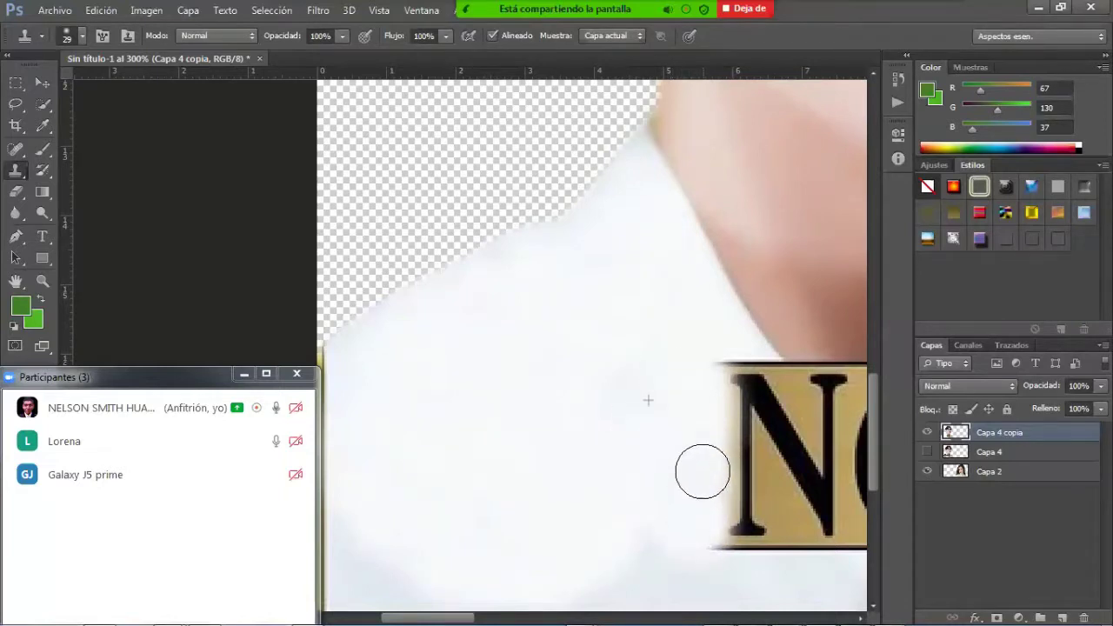
{"action": "mouse_move", "coordinate": [721, 383]}
{"action": "left_mouse_down"}
{"action": "mouse_move", "coordinate": [750, 498]}
{"action": "mouse_move", "coordinate": [718, 545]}
{"action": "mouse_move", "coordinate": [779, 545]}
{"action": "mouse_move", "coordinate": [804, 529]}
{"action": "mouse_move", "coordinate": [766, 470]}
{"action": "mouse_move", "coordinate": [821, 543]}
{"action": "mouse_move", "coordinate": [720, 364]}
{"action": "mouse_move", "coordinate": [798, 486]}
{"action": "mouse_move", "coordinate": [770, 464]}
{"action": "mouse_move", "coordinate": [825, 556]}
{"action": "mouse_move", "coordinate": [770, 473]}
{"action": "mouse_move", "coordinate": [719, 358]}
{"action": "mouse_move", "coordinate": [843, 542]}
{"action": "left_mouse_up"}
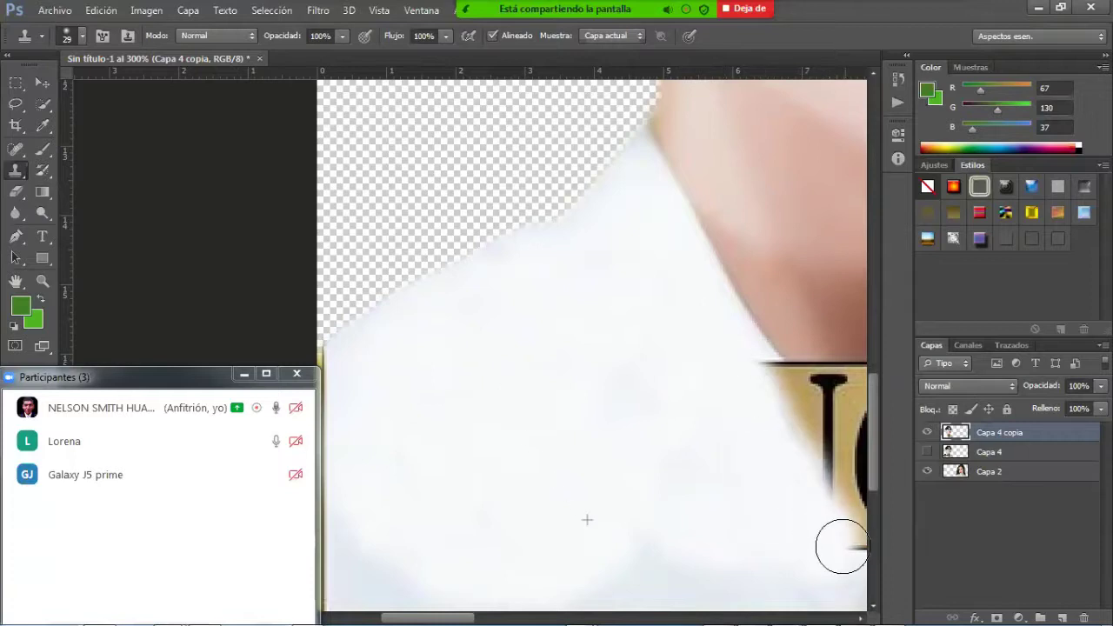
{"action": "left_click_drag", "start_coordinate": [741, 514], "coordinate": [463, 420]}
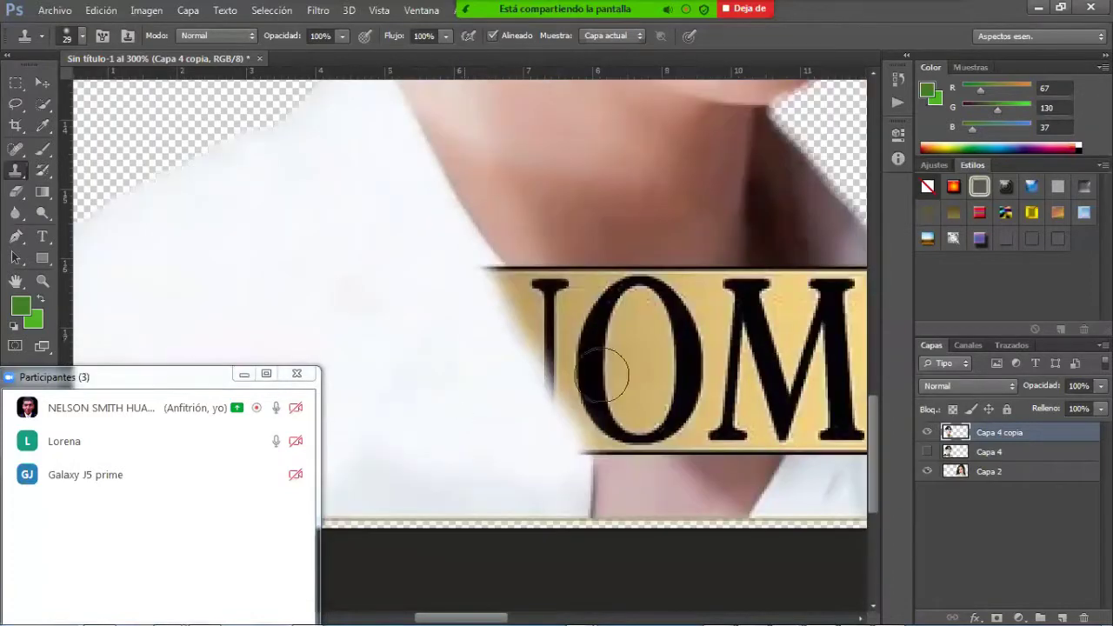
Try to clone the shirt's collar edge over the remaining part of the N on the banner.
{"action": "left_click_drag", "start_coordinate": [602, 372], "coordinate": [628, 381]}
{"action": "mouse_move", "coordinate": [541, 297]}
{"action": "left_mouse_down"}
{"action": "mouse_move", "coordinate": [602, 319]}
{"action": "mouse_move", "coordinate": [611, 350]}
{"action": "left_mouse_up"}
{"action": "key", "text": "ctrl+z"}
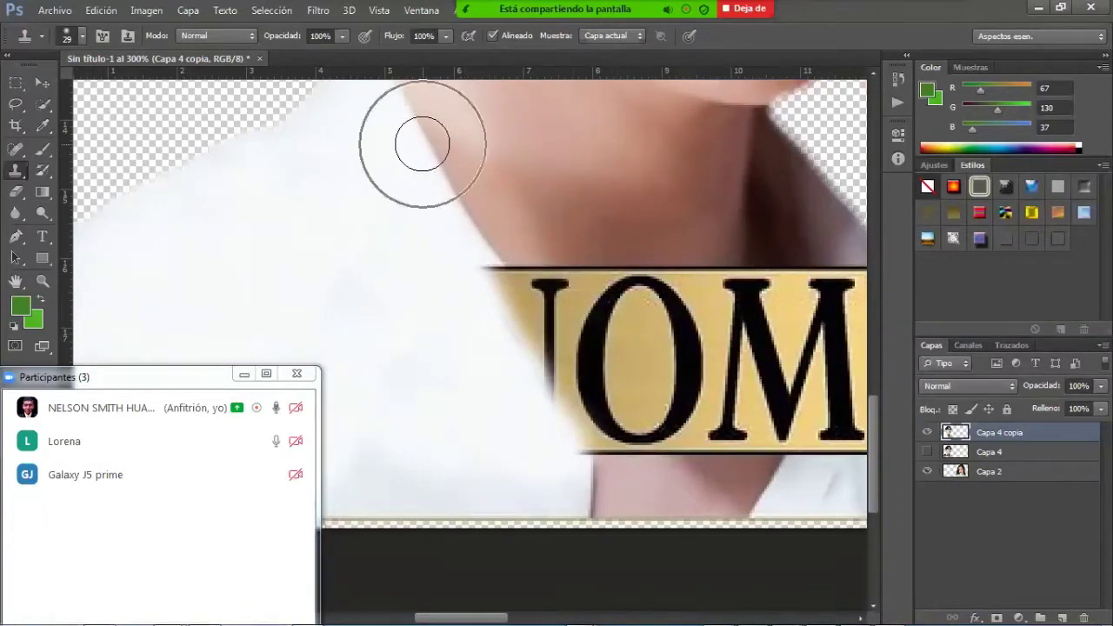
{"action": "mouse_move", "coordinate": [551, 376]}
{"action": "left_mouse_down"}
{"action": "mouse_move", "coordinate": [570, 385]}
{"action": "mouse_move", "coordinate": [552, 347]}
{"action": "left_mouse_up"}
{"action": "key", "text": "ctrl+z"}
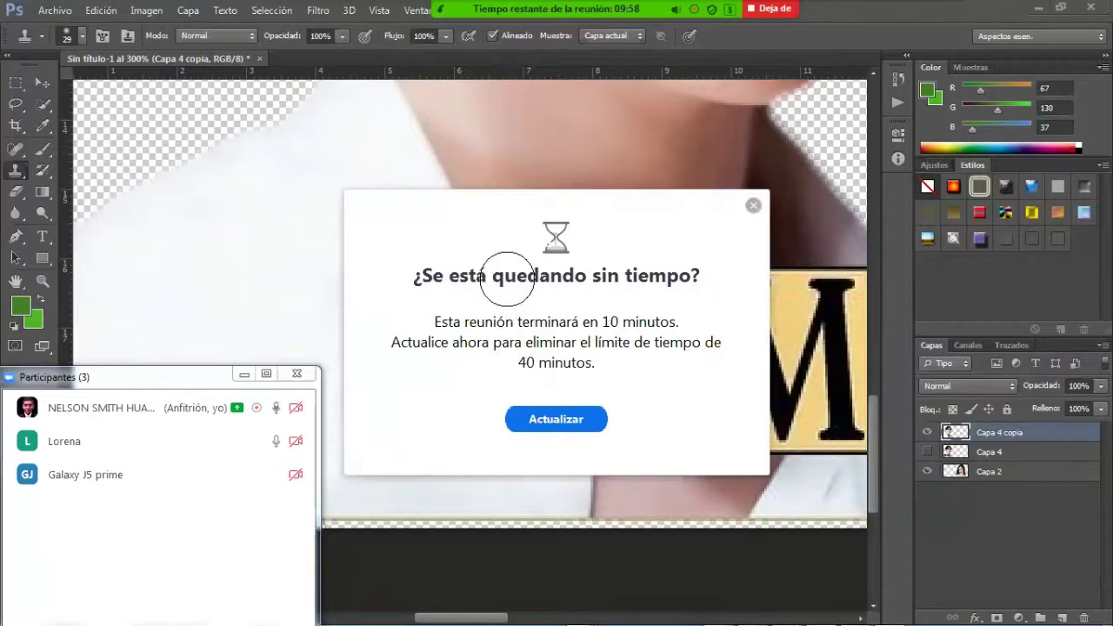
{"action": "key", "text": "ctrl+alt+z"}
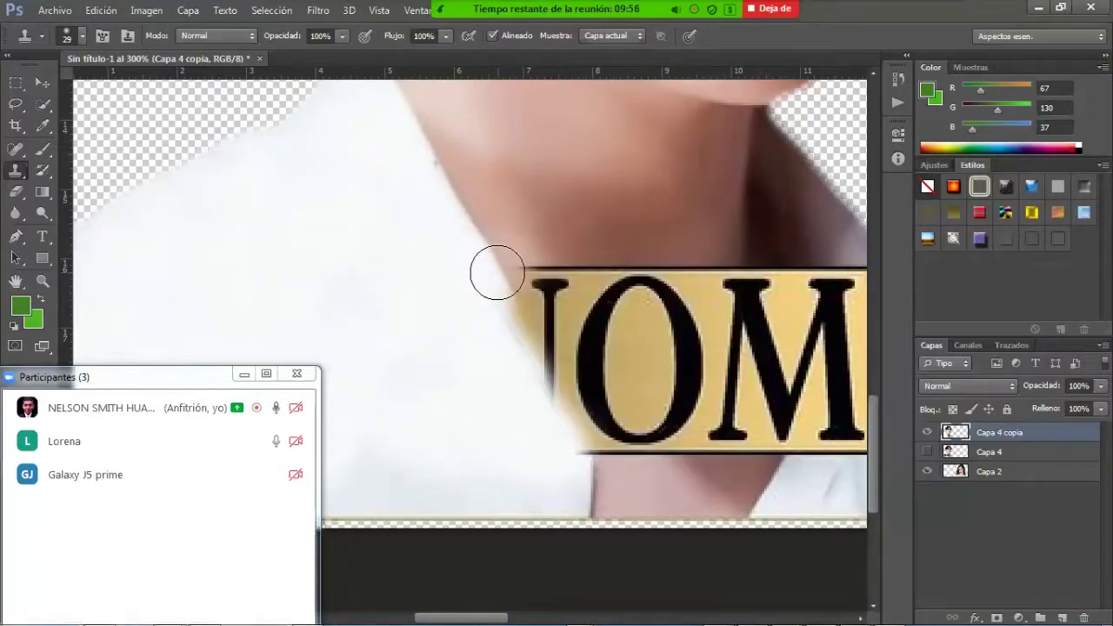
Clone the shirt's collar edge diagonally across the banner's left end down to the shirt edge beneath it.
{"action": "left_click_drag", "start_coordinate": [503, 282], "coordinate": [566, 409]}
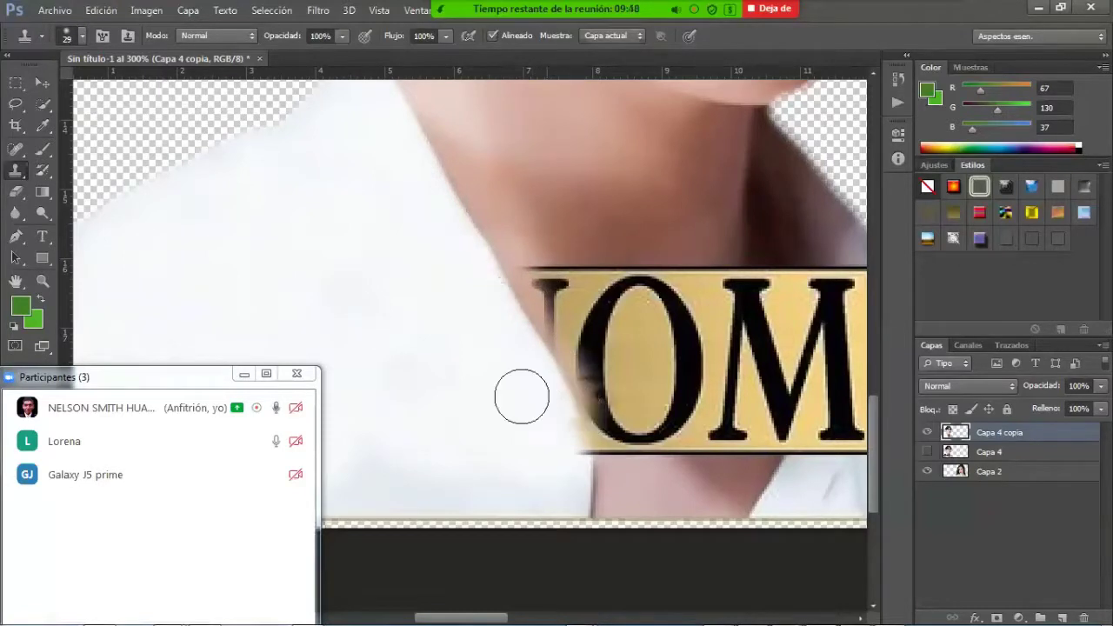
{"action": "left_click", "coordinate": [454, 206], "text": "alt"}
{"action": "left_click_drag", "start_coordinate": [551, 322], "coordinate": [576, 405]}
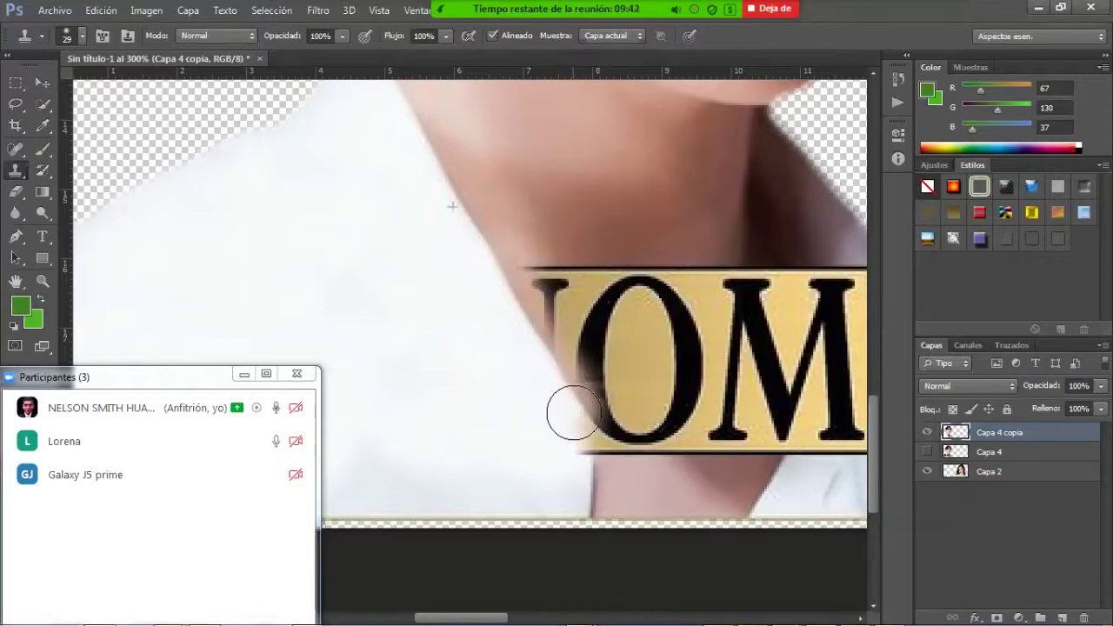
{"action": "left_click_drag", "start_coordinate": [573, 414], "coordinate": [584, 498]}
{"action": "key", "text": "ctrl+alt+z"}
{"action": "left_click", "coordinate": [585, 492], "text": "alt"}
{"action": "left_click", "coordinate": [585, 459]}
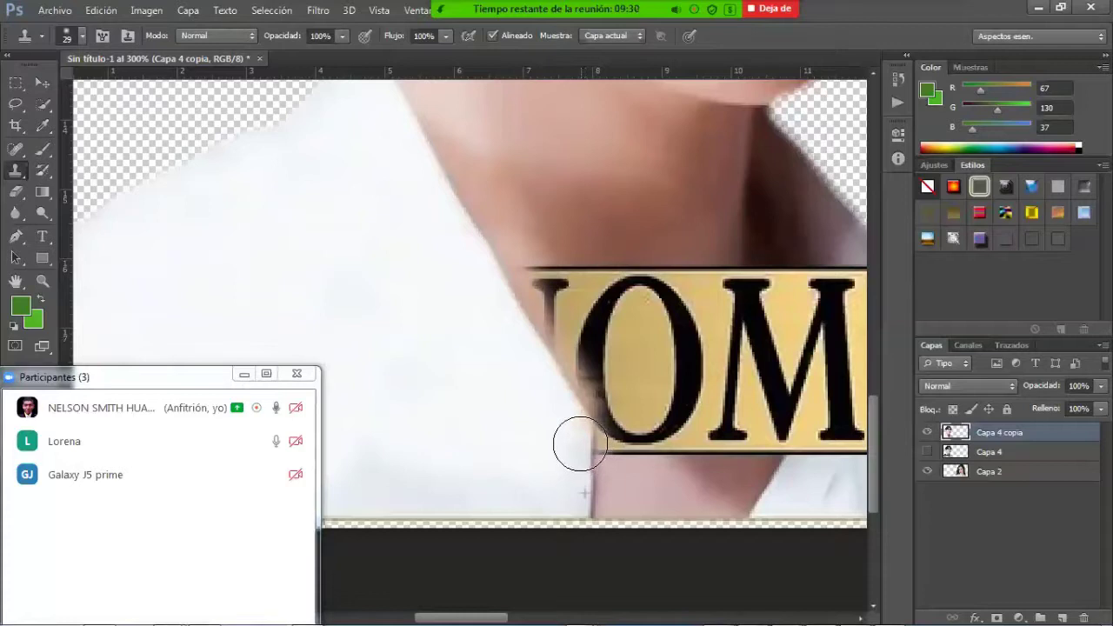
{"action": "left_click_drag", "start_coordinate": [580, 448], "coordinate": [571, 450]}
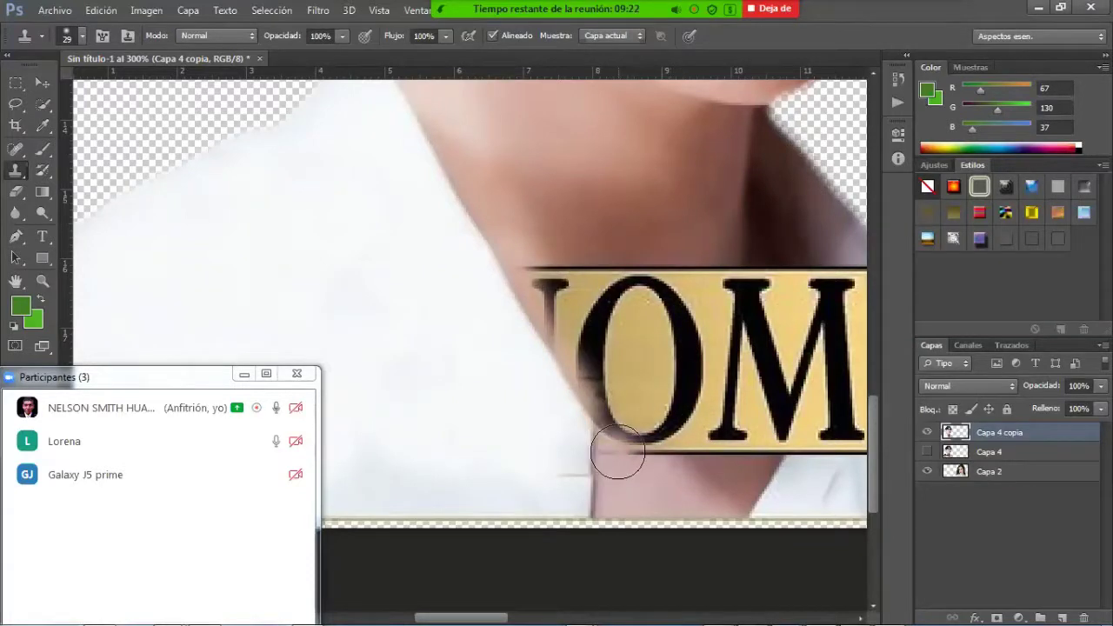
Clone neck skin over the banner's lower border beneath the letter O.
{"action": "left_click_drag", "start_coordinate": [623, 450], "coordinate": [692, 451]}
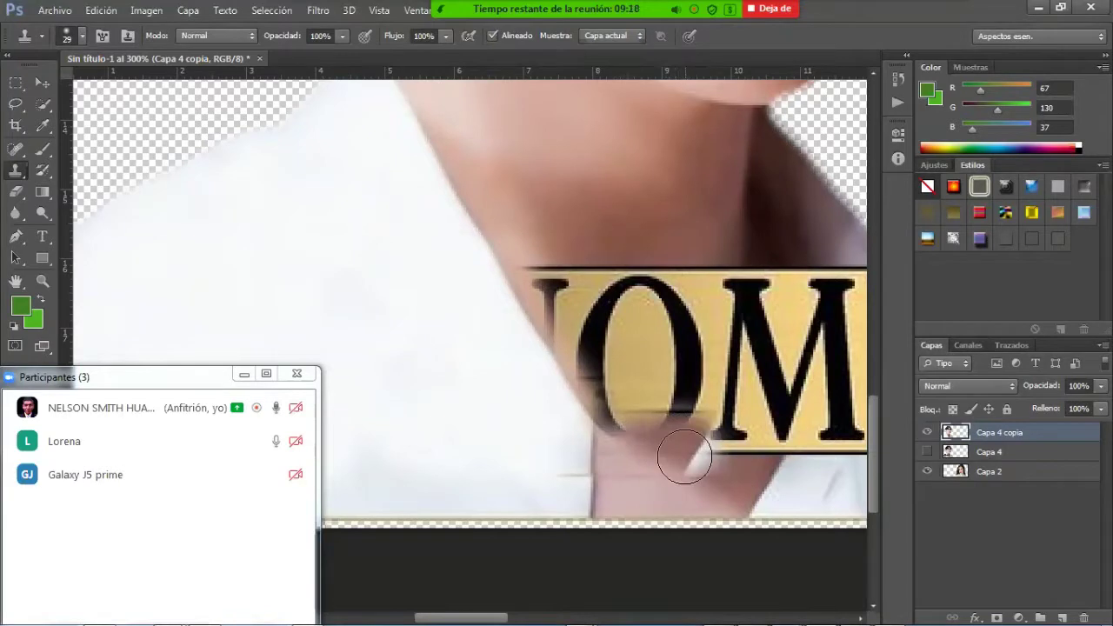
{"action": "left_click", "coordinate": [639, 491], "text": "alt"}
{"action": "mouse_move", "coordinate": [647, 501]}
{"action": "left_mouse_down"}
{"action": "mouse_move", "coordinate": [621, 480]}
{"action": "mouse_move", "coordinate": [688, 475]}
{"action": "mouse_move", "coordinate": [693, 461]}
{"action": "mouse_move", "coordinate": [664, 473]}
{"action": "mouse_move", "coordinate": [652, 497]}
{"action": "left_mouse_up"}
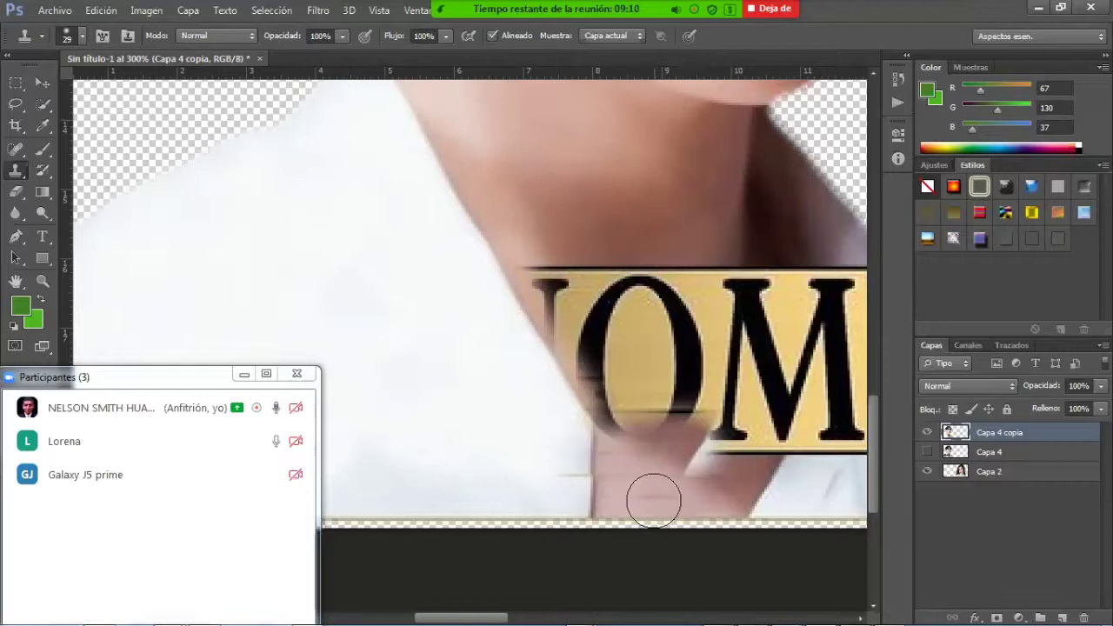
Reduce the clone brush to 16 px and smooth the seam lines in the skin below the banner.
{"action": "left_click", "coordinate": [80, 35]}
{"action": "left_click_drag", "start_coordinate": [44, 90], "coordinate": [36, 90]}
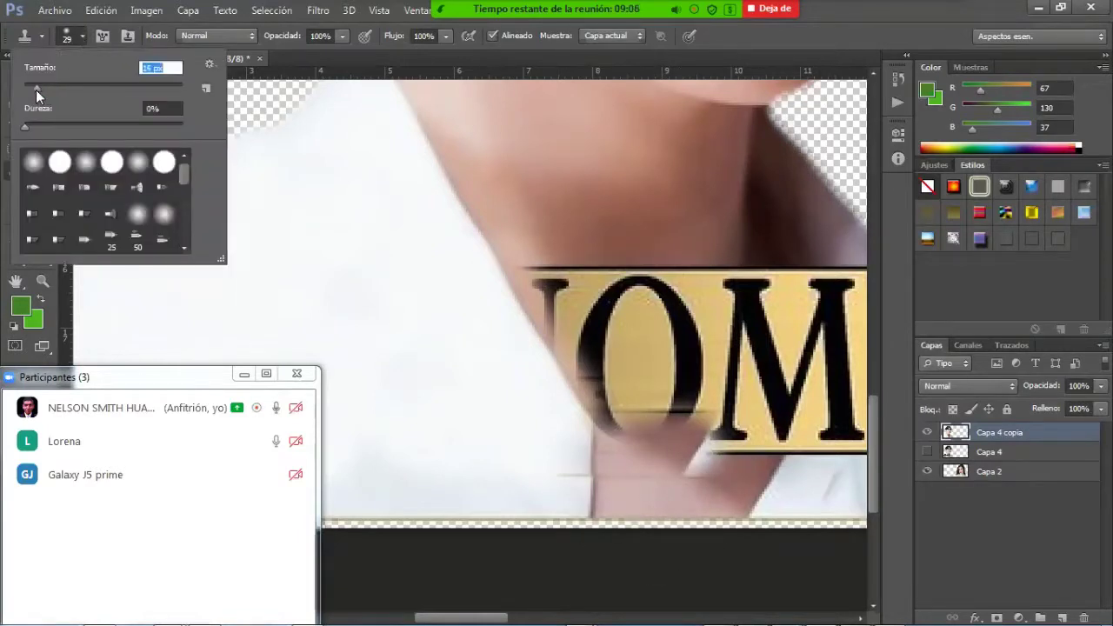
{"action": "left_click", "coordinate": [646, 500], "text": "alt"}
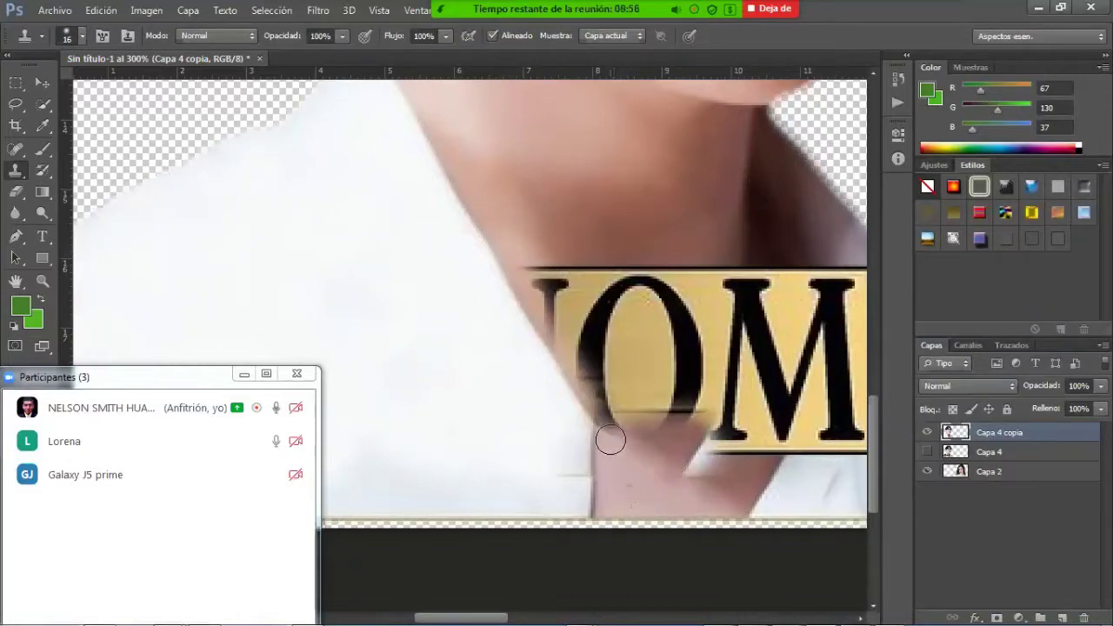
{"action": "left_click", "coordinate": [655, 500], "text": "alt"}
{"action": "left_click", "coordinate": [619, 464]}
Clone neck skin over the banner's upper border, the remaining N serif and the top of the O.
{"action": "mouse_move", "coordinate": [522, 266]}
{"action": "left_mouse_down"}
{"action": "mouse_move", "coordinate": [715, 259]}
{"action": "mouse_move", "coordinate": [681, 268]}
{"action": "left_mouse_up"}
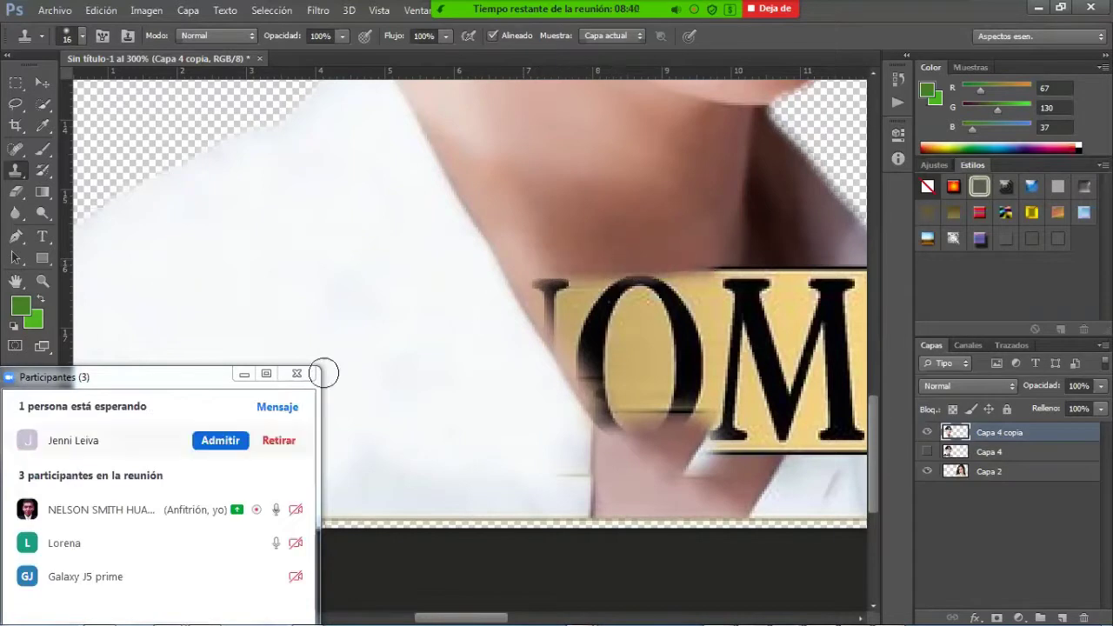
{"action": "left_click", "coordinate": [509, 238]}
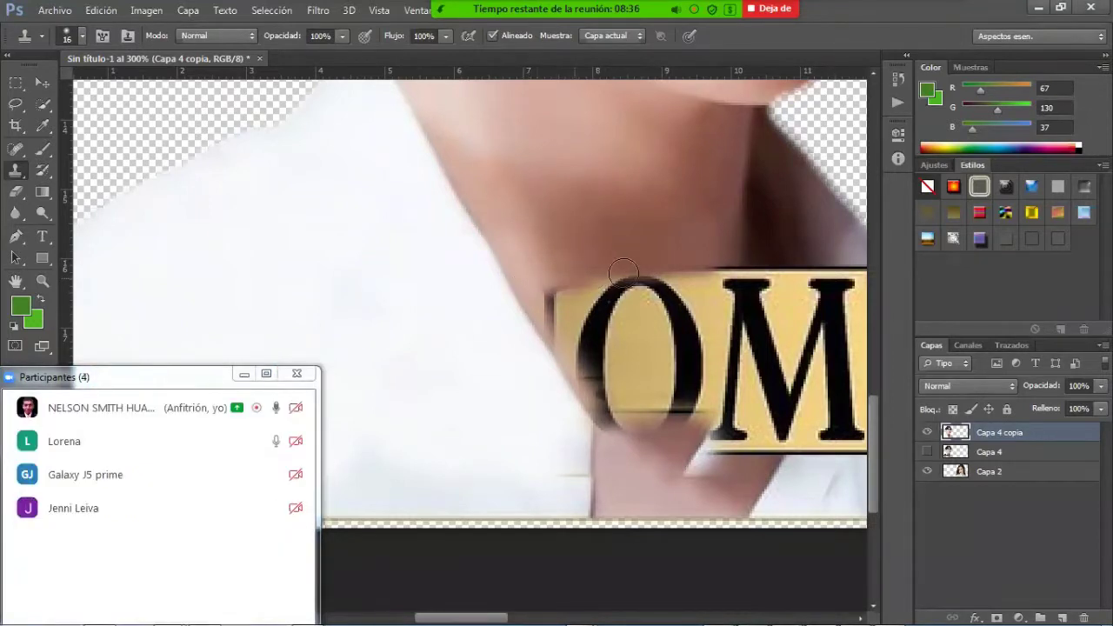
{"action": "left_click_drag", "start_coordinate": [698, 270], "coordinate": [732, 265]}
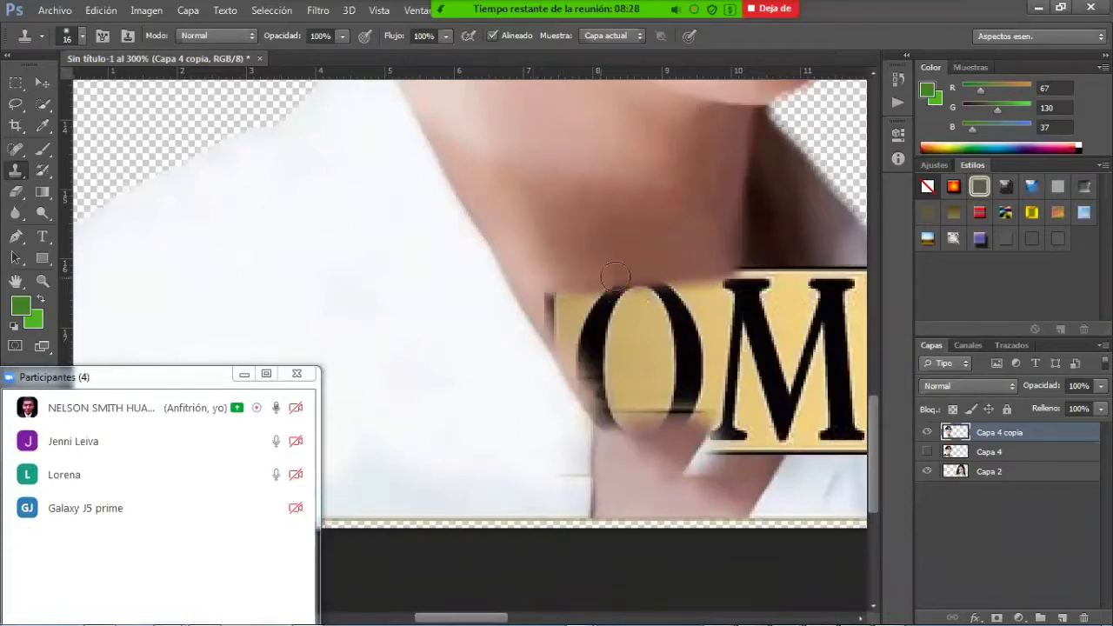
{"action": "mouse_move", "coordinate": [615, 277]}
{"action": "left_mouse_down"}
{"action": "mouse_move", "coordinate": [721, 273]}
{"action": "mouse_move", "coordinate": [687, 286]}
{"action": "mouse_move", "coordinate": [551, 291]}
{"action": "mouse_move", "coordinate": [722, 294]}
{"action": "left_mouse_up"}
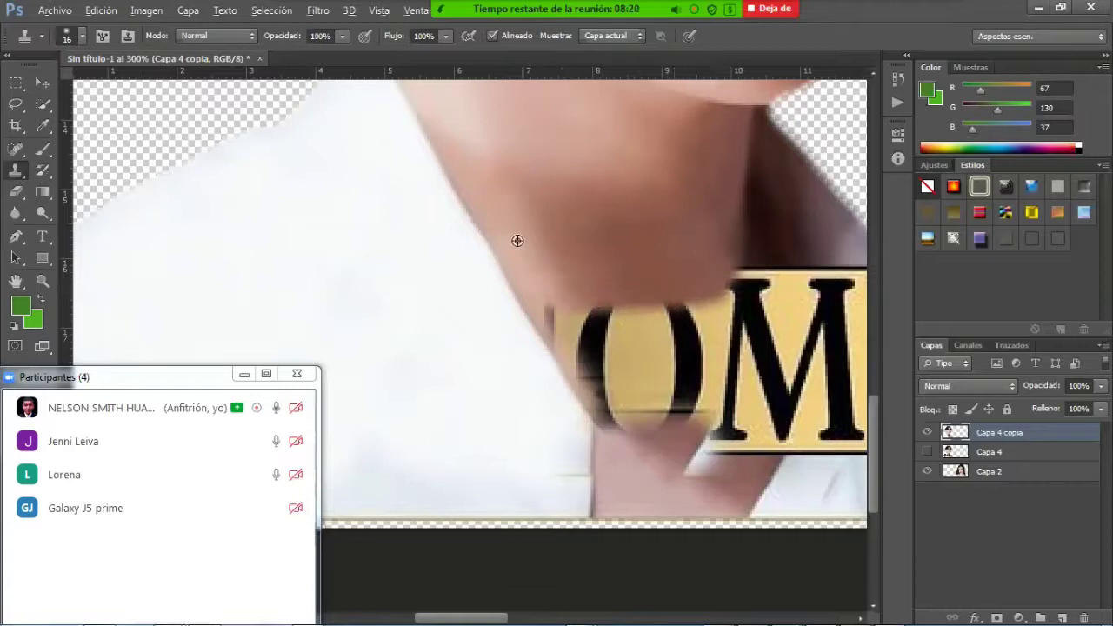
Extend the cloned neck skin down over the body of the O, following the collar edge to the lower skin.
{"action": "mouse_move", "coordinate": [539, 294]}
{"action": "left_mouse_down"}
{"action": "mouse_move", "coordinate": [549, 307]}
{"action": "mouse_move", "coordinate": [697, 297]}
{"action": "mouse_move", "coordinate": [691, 309]}
{"action": "mouse_move", "coordinate": [646, 318]}
{"action": "mouse_move", "coordinate": [555, 323]}
{"action": "mouse_move", "coordinate": [714, 320]}
{"action": "mouse_move", "coordinate": [679, 346]}
{"action": "mouse_move", "coordinate": [571, 336]}
{"action": "mouse_move", "coordinate": [682, 339]}
{"action": "mouse_move", "coordinate": [661, 355]}
{"action": "mouse_move", "coordinate": [604, 356]}
{"action": "left_mouse_up"}
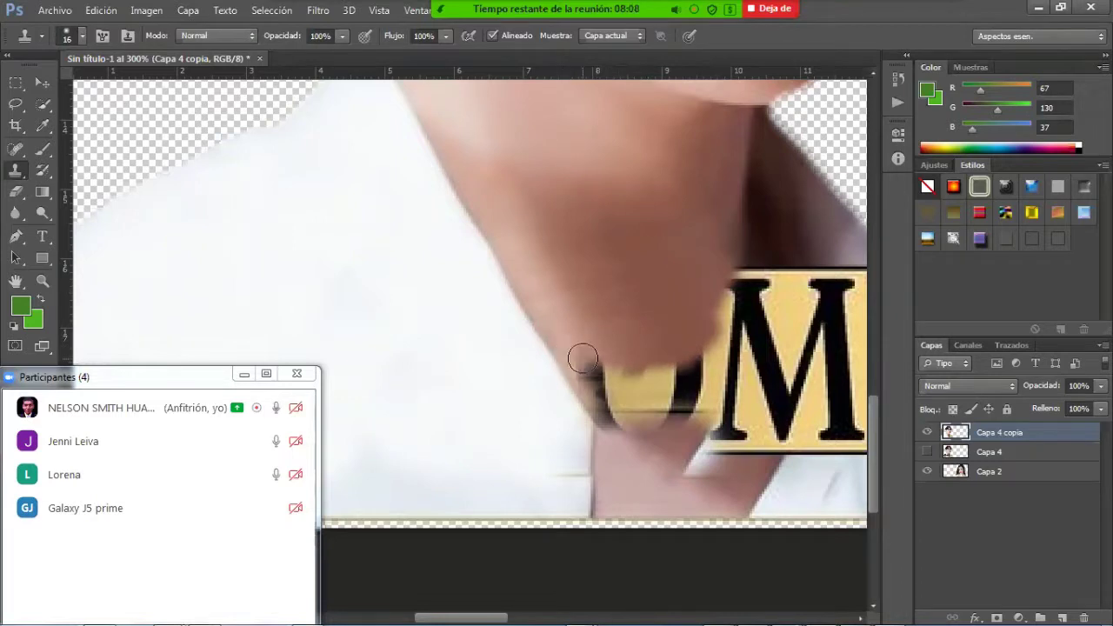
{"action": "mouse_move", "coordinate": [600, 361]}
{"action": "left_mouse_down"}
{"action": "mouse_move", "coordinate": [668, 366]}
{"action": "mouse_move", "coordinate": [594, 360]}
{"action": "mouse_move", "coordinate": [594, 390]}
{"action": "mouse_move", "coordinate": [608, 423]}
{"action": "mouse_move", "coordinate": [609, 398]}
{"action": "mouse_move", "coordinate": [618, 399]}
{"action": "mouse_move", "coordinate": [621, 427]}
{"action": "mouse_move", "coordinate": [630, 381]}
{"action": "left_mouse_up"}
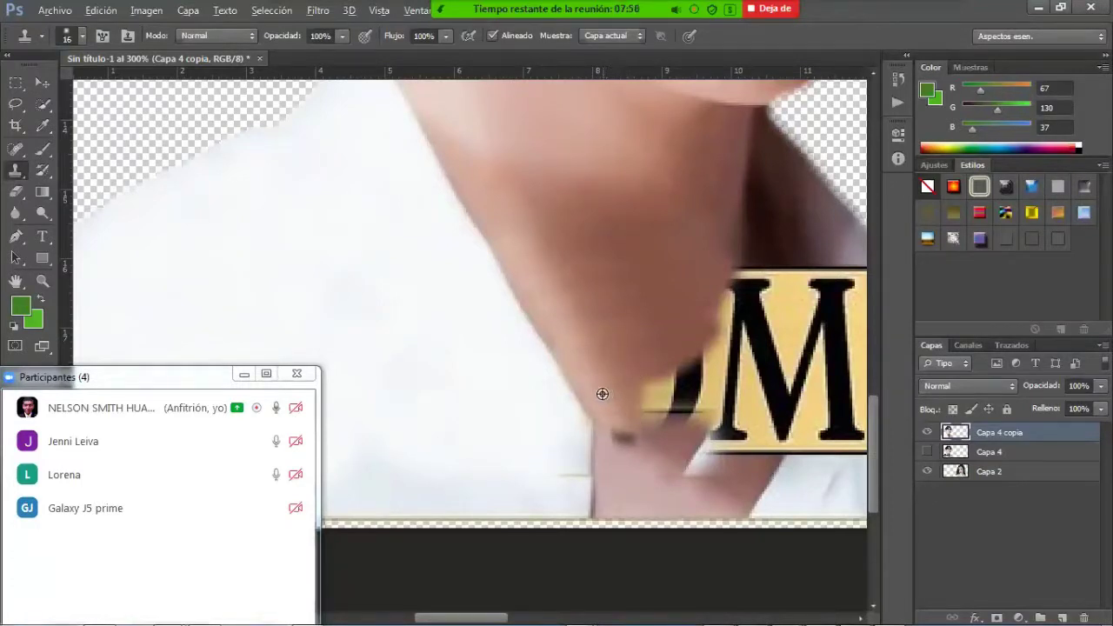
{"action": "left_click", "coordinate": [603, 394], "text": "alt"}
{"action": "mouse_move", "coordinate": [616, 428]}
{"action": "left_mouse_down"}
{"action": "mouse_move", "coordinate": [636, 379]}
{"action": "mouse_move", "coordinate": [666, 400]}
{"action": "mouse_move", "coordinate": [684, 364]}
{"action": "mouse_move", "coordinate": [656, 394]}
{"action": "mouse_move", "coordinate": [661, 377]}
{"action": "mouse_move", "coordinate": [706, 348]}
{"action": "mouse_move", "coordinate": [628, 339]}
{"action": "mouse_move", "coordinate": [654, 344]}
{"action": "mouse_move", "coordinate": [642, 373]}
{"action": "mouse_move", "coordinate": [677, 372]}
{"action": "left_mouse_up"}
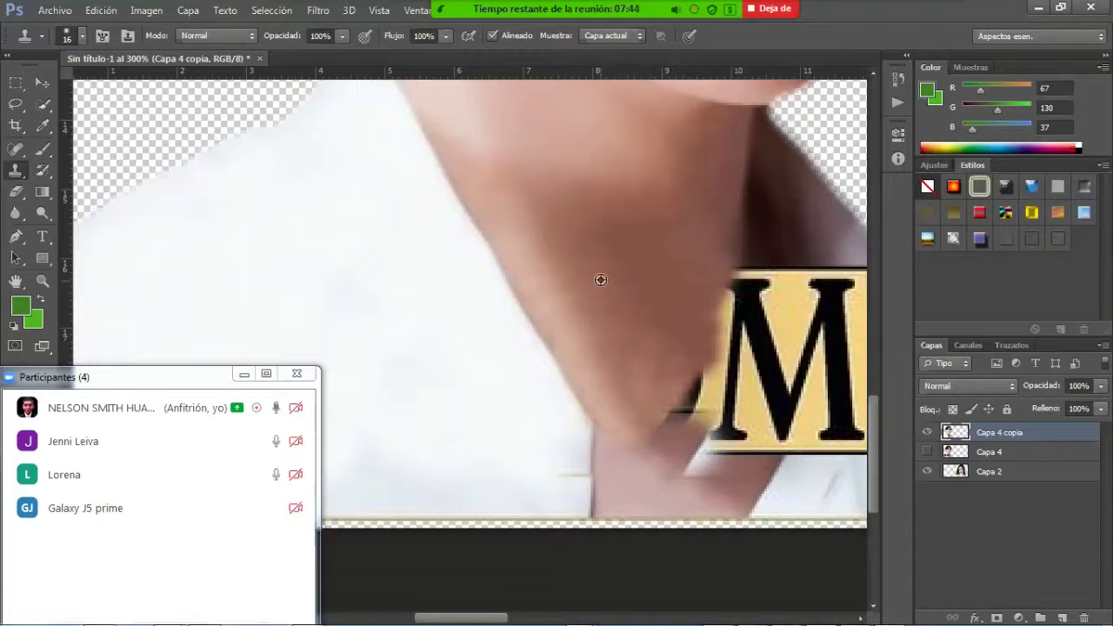
{"action": "mouse_move", "coordinate": [640, 381]}
{"action": "left_mouse_down"}
{"action": "mouse_move", "coordinate": [677, 384]}
{"action": "mouse_move", "coordinate": [663, 414]}
{"action": "left_mouse_up"}
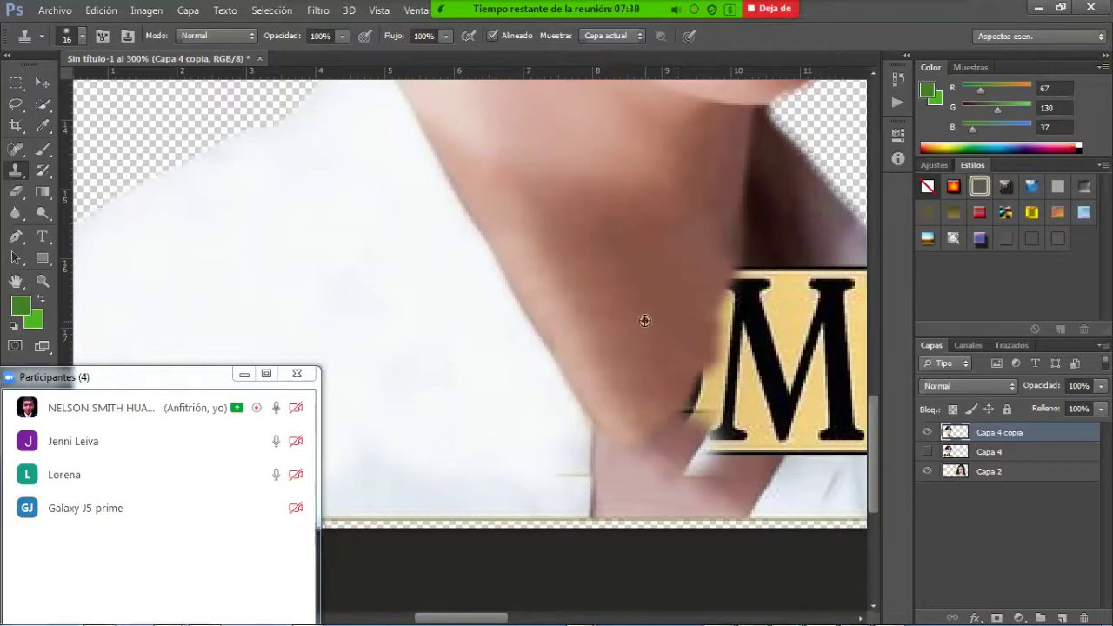
{"action": "mouse_move", "coordinate": [718, 295]}
{"action": "left_mouse_down"}
{"action": "mouse_move", "coordinate": [631, 421]}
{"action": "mouse_move", "coordinate": [667, 383]}
{"action": "mouse_move", "coordinate": [685, 334]}
{"action": "mouse_move", "coordinate": [647, 384]}
{"action": "left_mouse_up"}
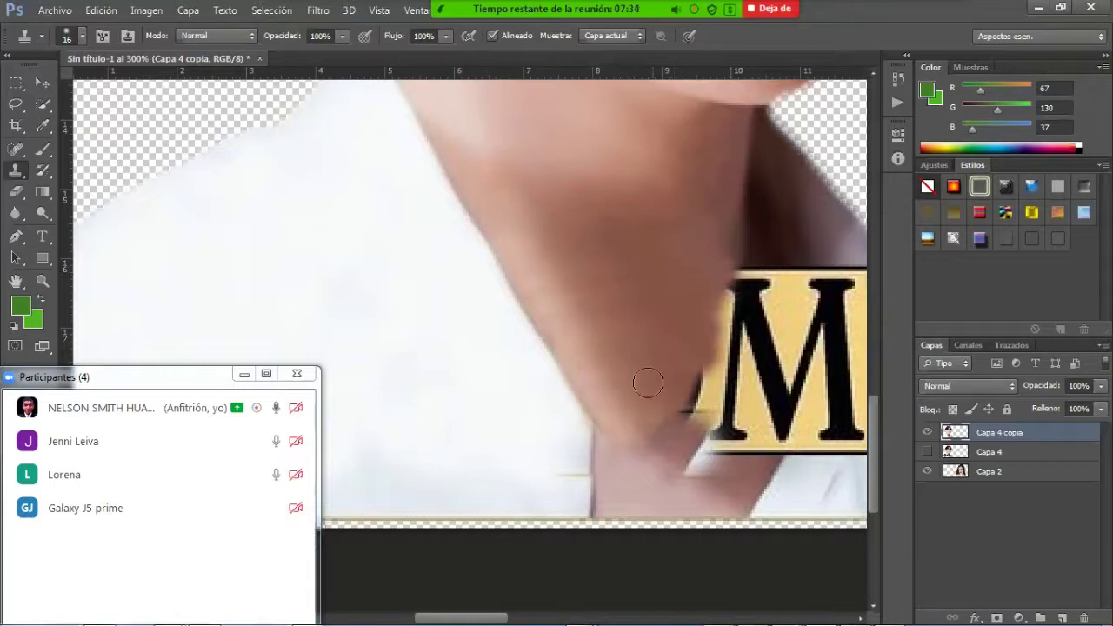
Try to clone the lighter lower-neck skin over the last fragment of the O beside the M.
{"action": "left_click", "coordinate": [643, 443], "text": "alt"}
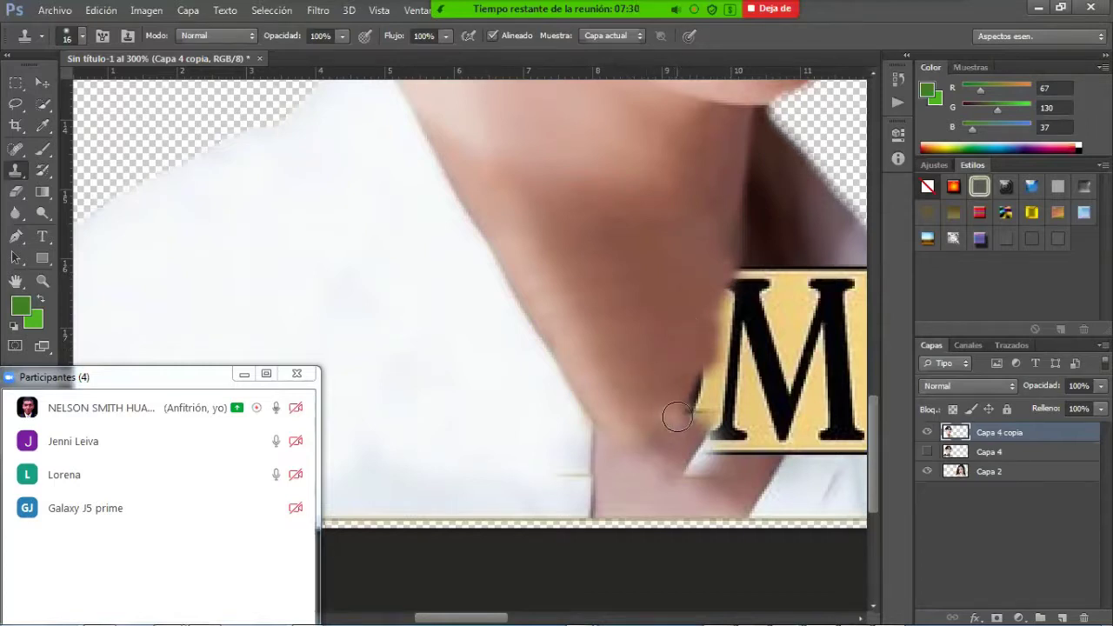
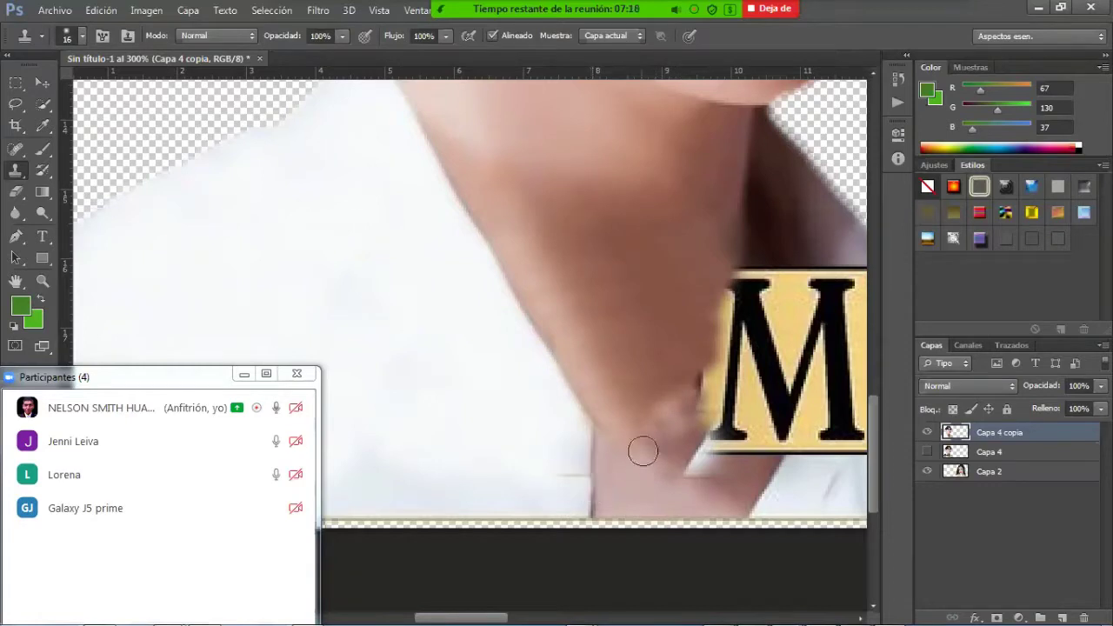
{"action": "left_click", "coordinate": [666, 423], "text": "alt"}
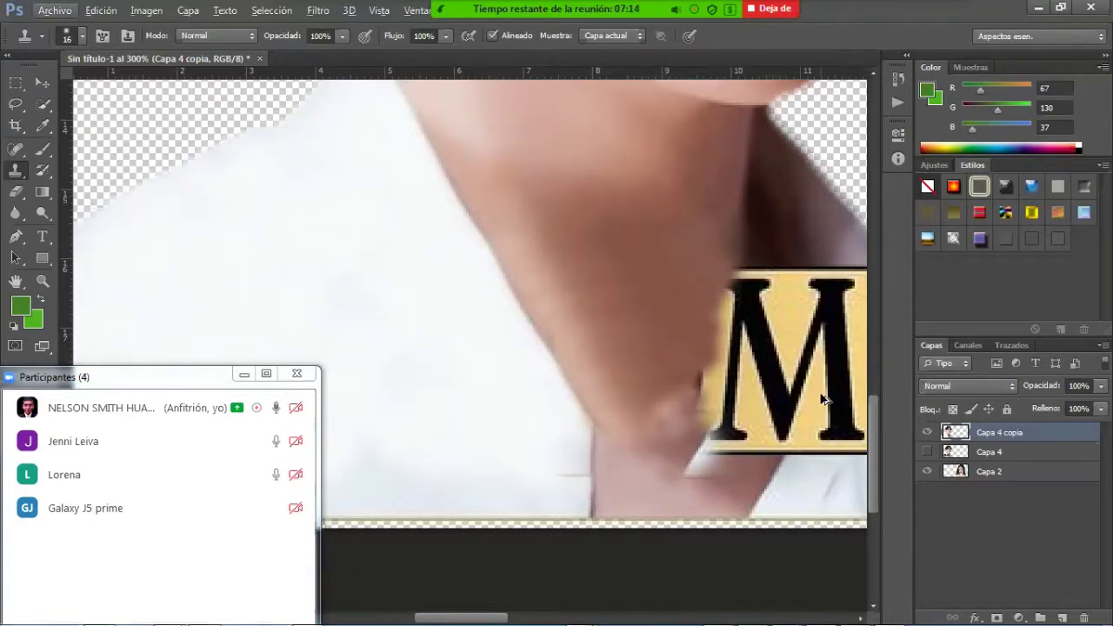
{"action": "key", "text": "ctrl+alt+z"}
{"action": "key", "text": "ctrl+alt+z"}
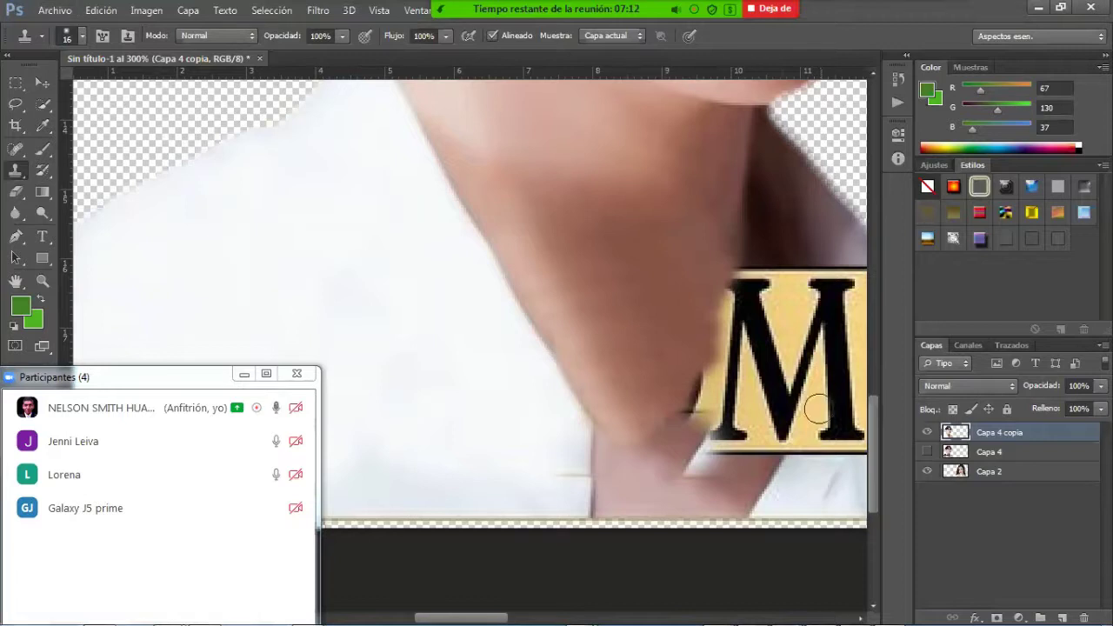
{"action": "key", "text": "ctrl+alt+z"}
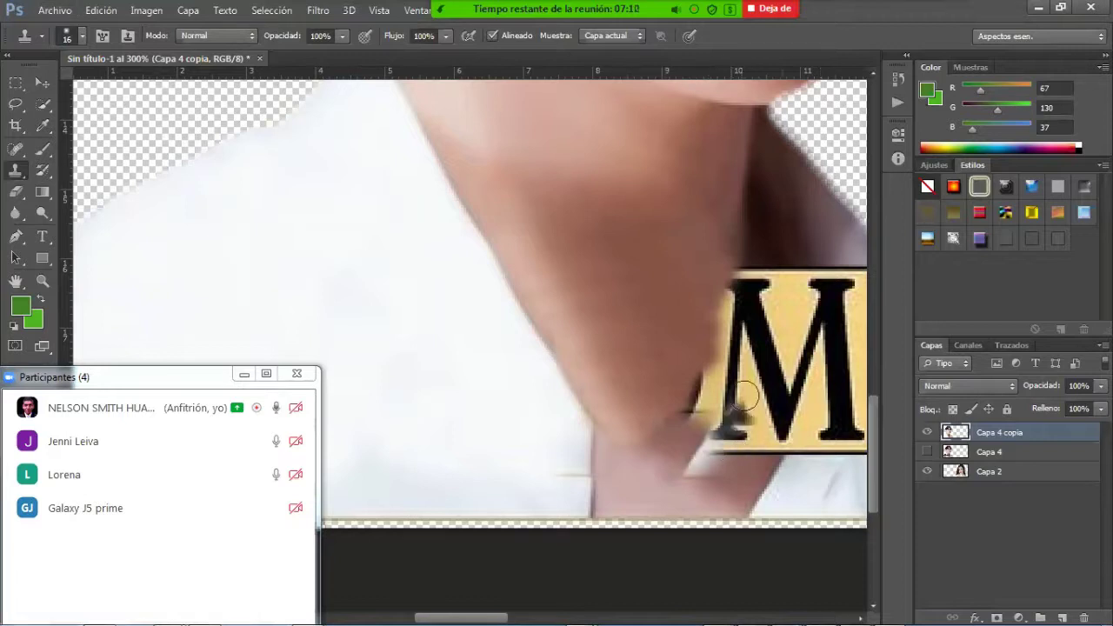
Try to clone lower-neck skin over the white wedge below the banner beside the M.
{"action": "left_click_drag", "start_coordinate": [761, 339], "coordinate": [530, 331]}
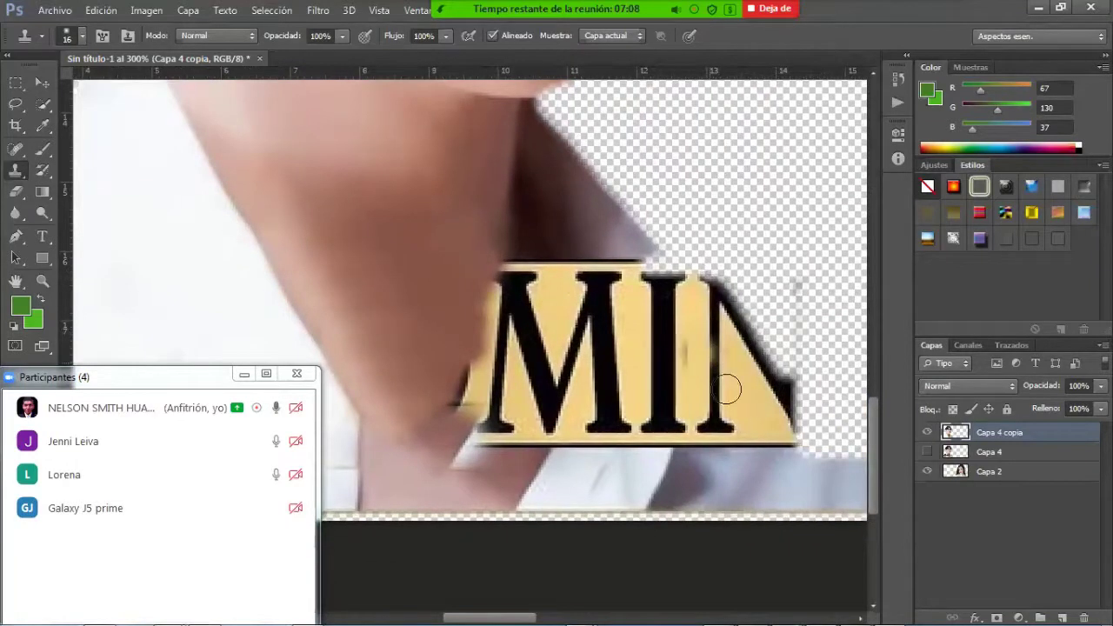
{"action": "left_click_drag", "start_coordinate": [672, 390], "coordinate": [461, 368]}
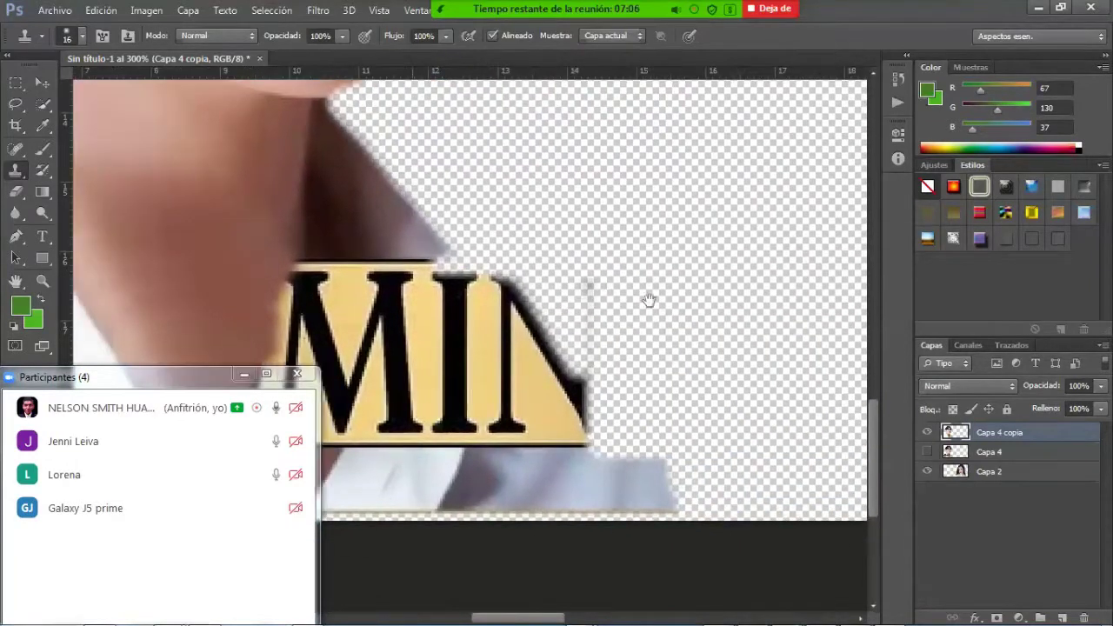
{"action": "left_click_drag", "start_coordinate": [649, 300], "coordinate": [751, 397]}
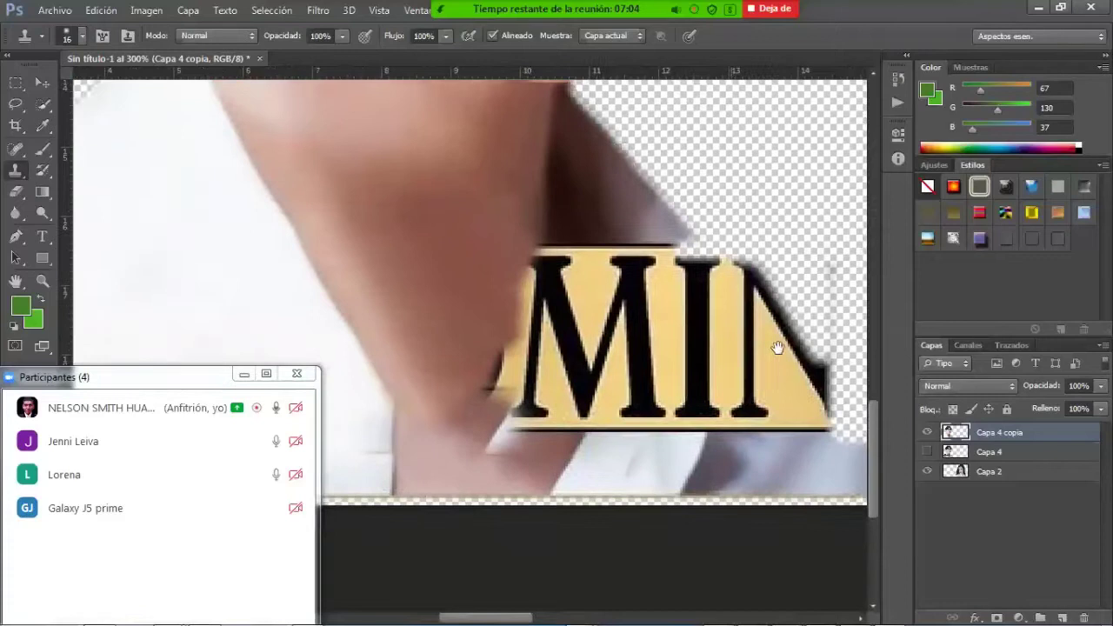
{"action": "left_click_drag", "start_coordinate": [777, 348], "coordinate": [795, 350]}
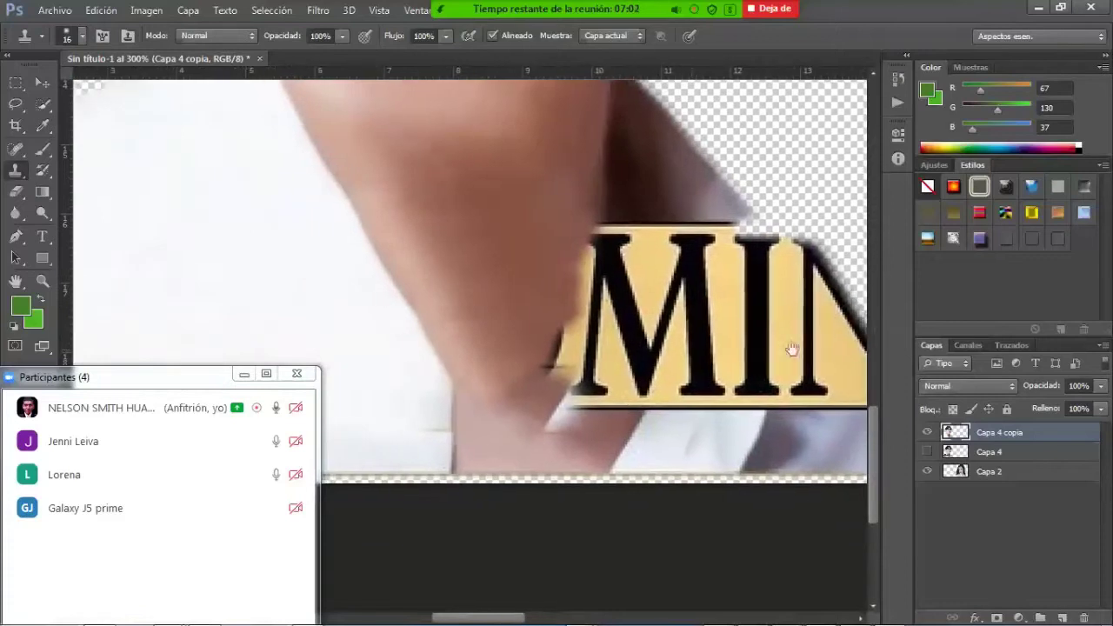
{"action": "left_click", "coordinate": [536, 444], "text": "alt"}
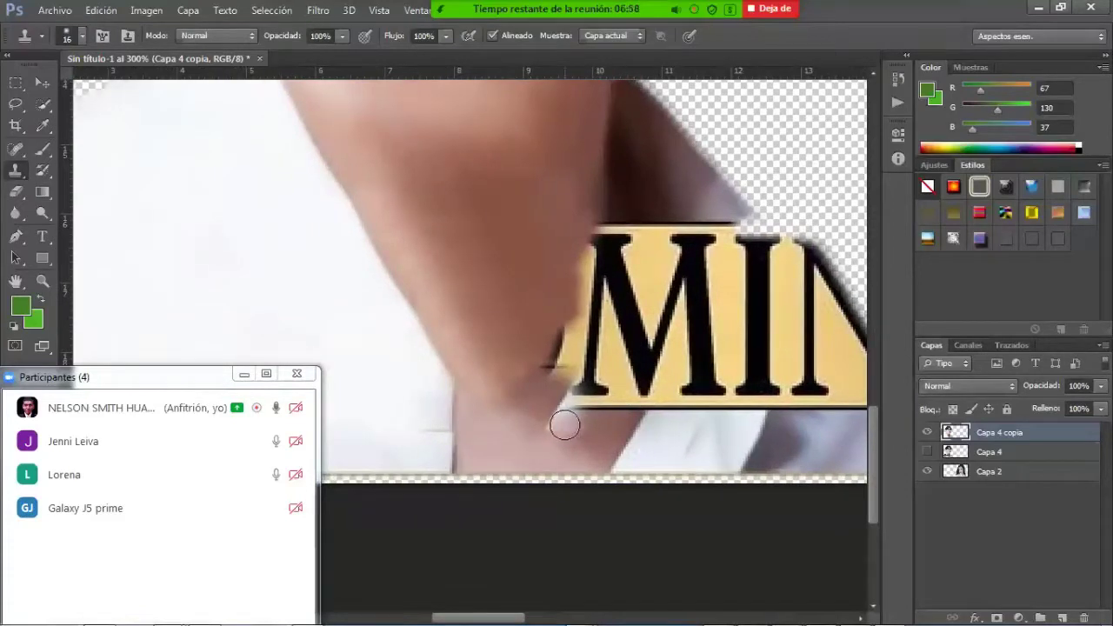
{"action": "mouse_move", "coordinate": [565, 425]}
{"action": "left_mouse_down"}
{"action": "mouse_move", "coordinate": [551, 425]}
{"action": "mouse_move", "coordinate": [575, 435]}
{"action": "mouse_move", "coordinate": [556, 463]}
{"action": "left_mouse_up"}
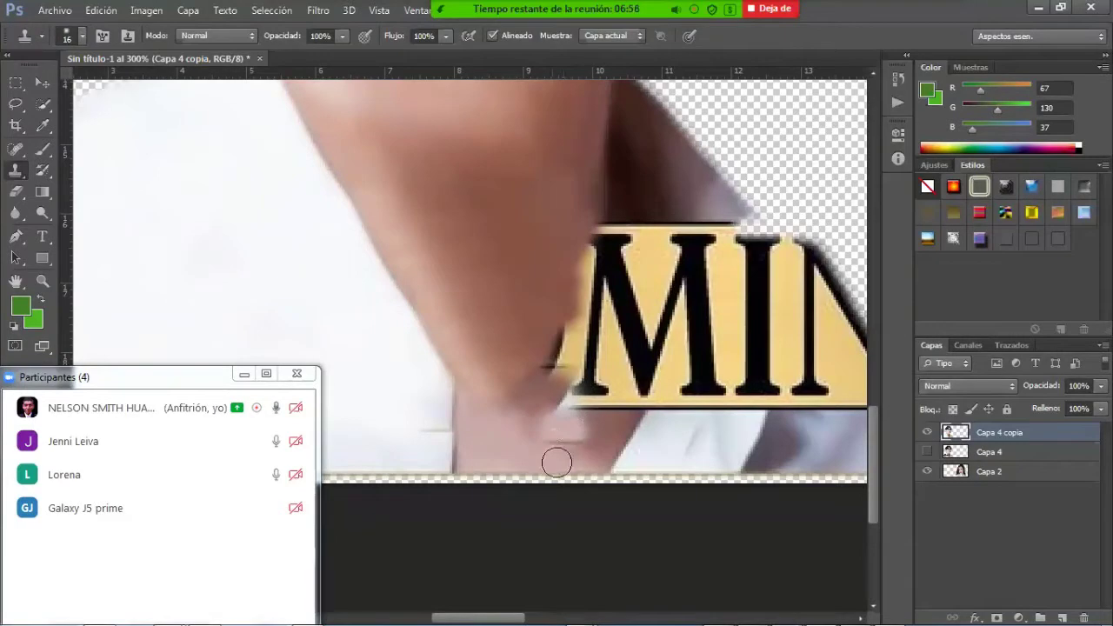
{"action": "key", "text": "ctrl+alt+z"}
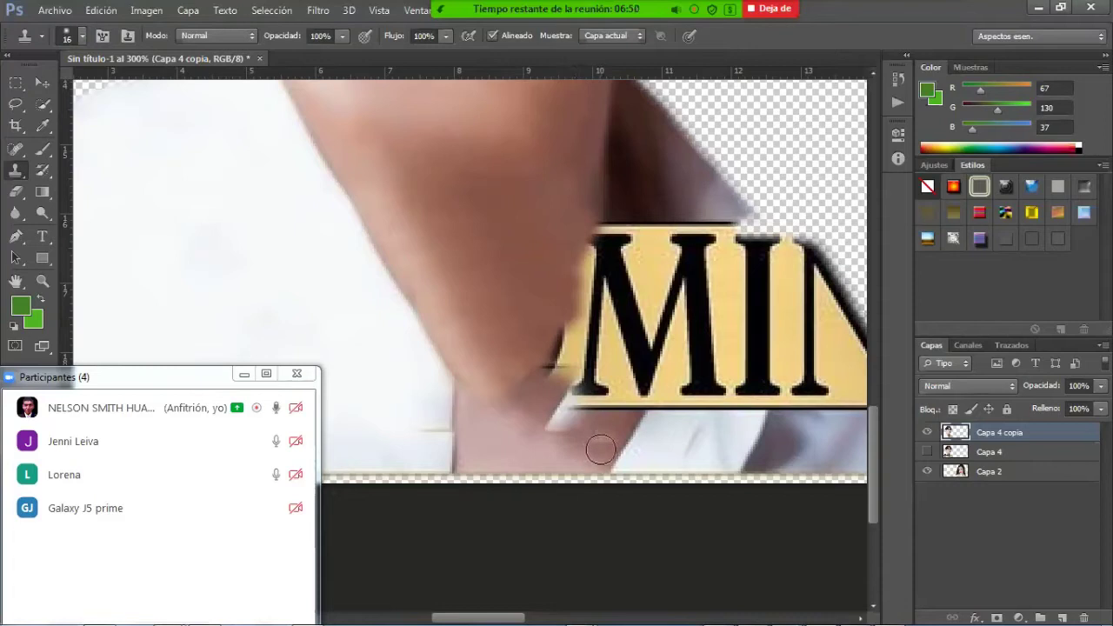
Clone nearby neck skin over the white wedge under the banner's lower corner and blend it up to the foot of the M.
{"action": "left_click", "coordinate": [597, 449], "text": "alt"}
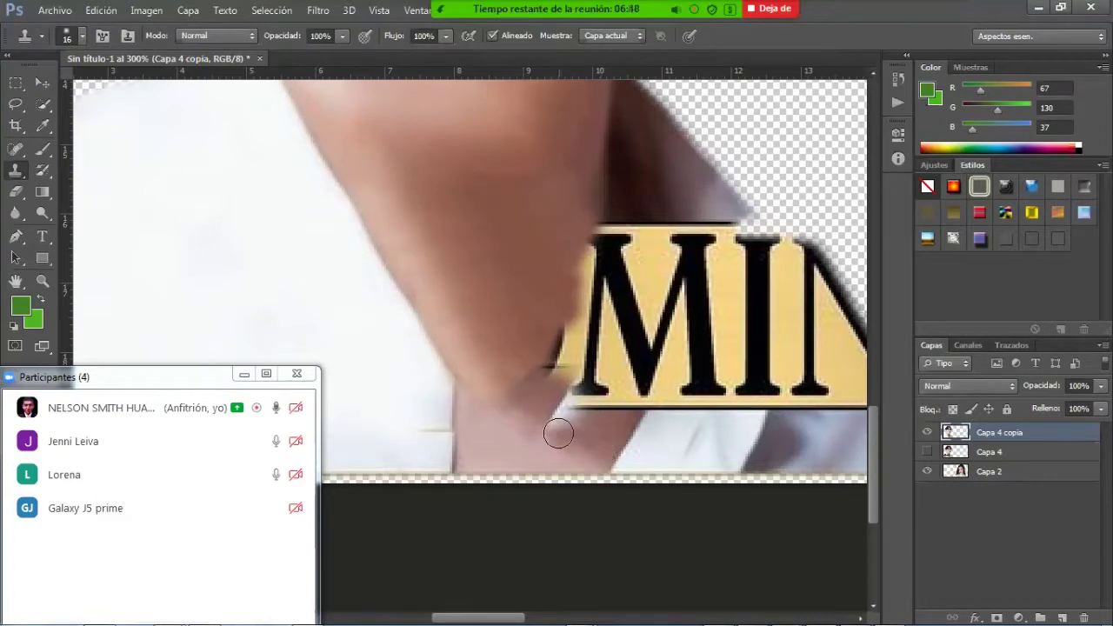
{"action": "left_click_drag", "start_coordinate": [559, 433], "coordinate": [575, 429]}
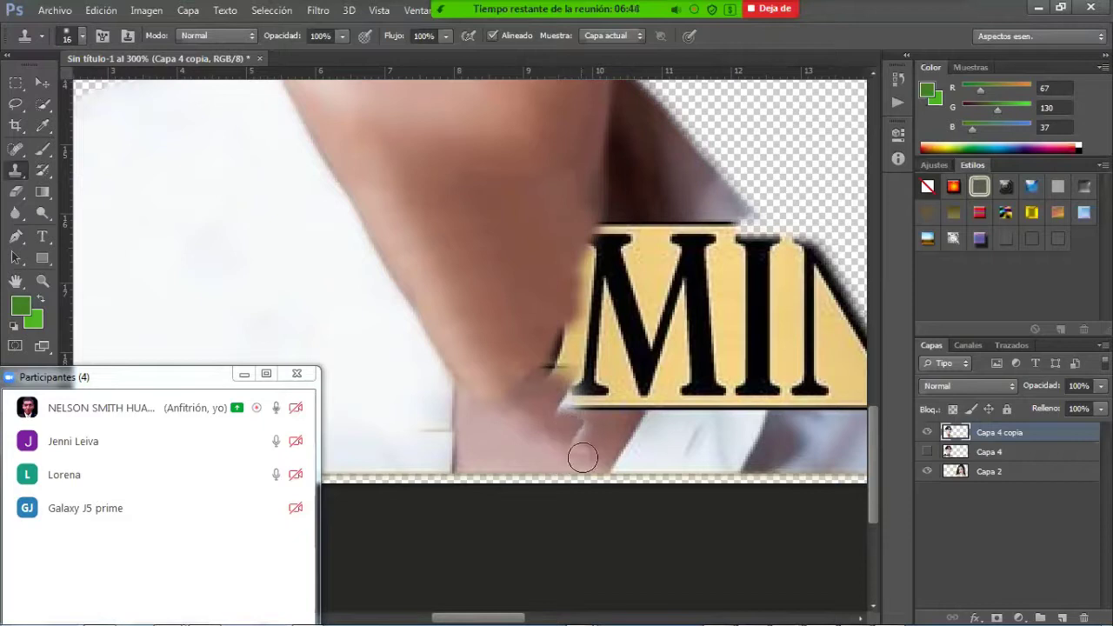
{"action": "left_click", "coordinate": [598, 450], "text": "alt"}
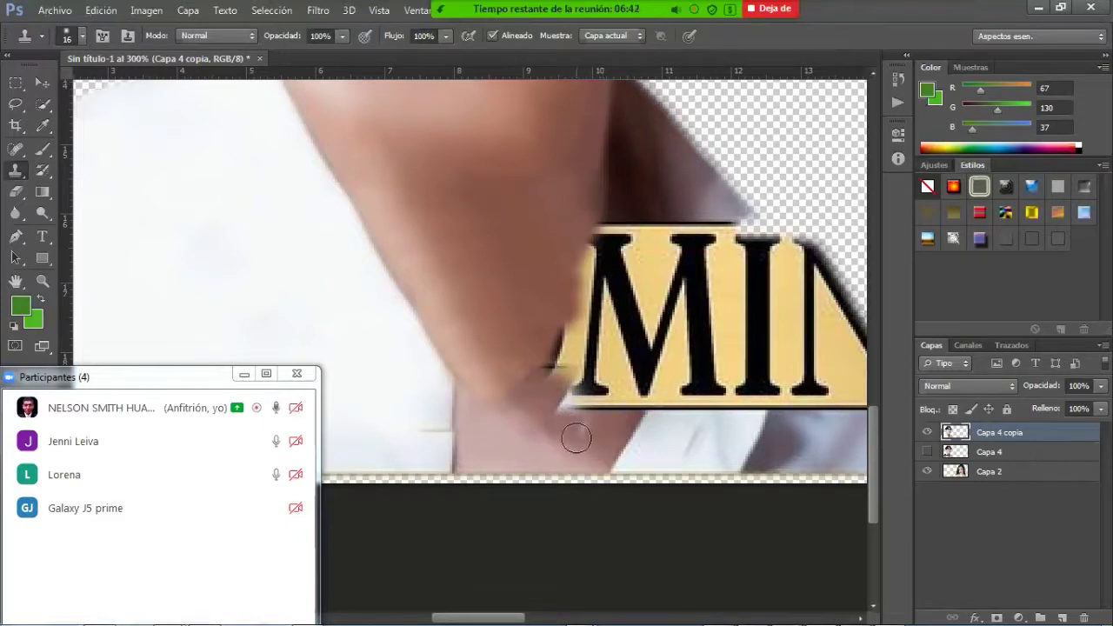
{"action": "left_click", "coordinate": [581, 429]}
{"action": "mouse_move", "coordinate": [602, 464]}
{"action": "left_mouse_down"}
{"action": "mouse_move", "coordinate": [574, 436]}
{"action": "mouse_move", "coordinate": [603, 483]}
{"action": "left_mouse_up"}
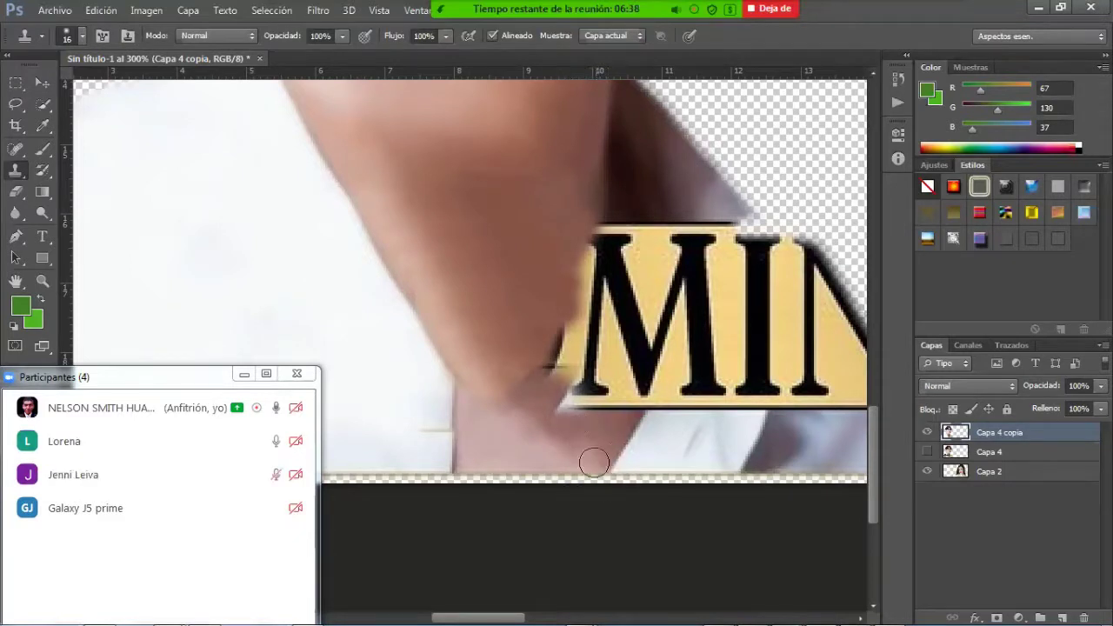
{"action": "left_click_drag", "start_coordinate": [600, 425], "coordinate": [614, 436]}
{"action": "mouse_move", "coordinate": [553, 415]}
{"action": "left_mouse_down"}
{"action": "mouse_move", "coordinate": [567, 400]}
{"action": "mouse_move", "coordinate": [571, 418]}
{"action": "left_mouse_up"}
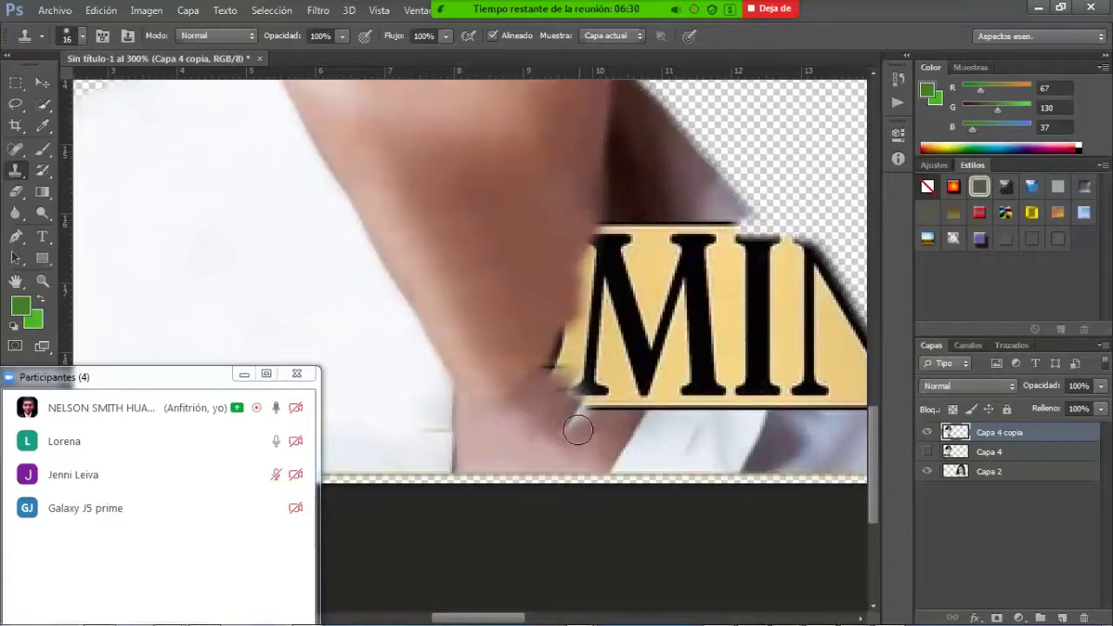
{"action": "mouse_move", "coordinate": [604, 428]}
{"action": "left_mouse_down"}
{"action": "mouse_move", "coordinate": [599, 447]}
{"action": "mouse_move", "coordinate": [534, 391]}
{"action": "mouse_move", "coordinate": [539, 398]}
{"action": "left_mouse_up"}
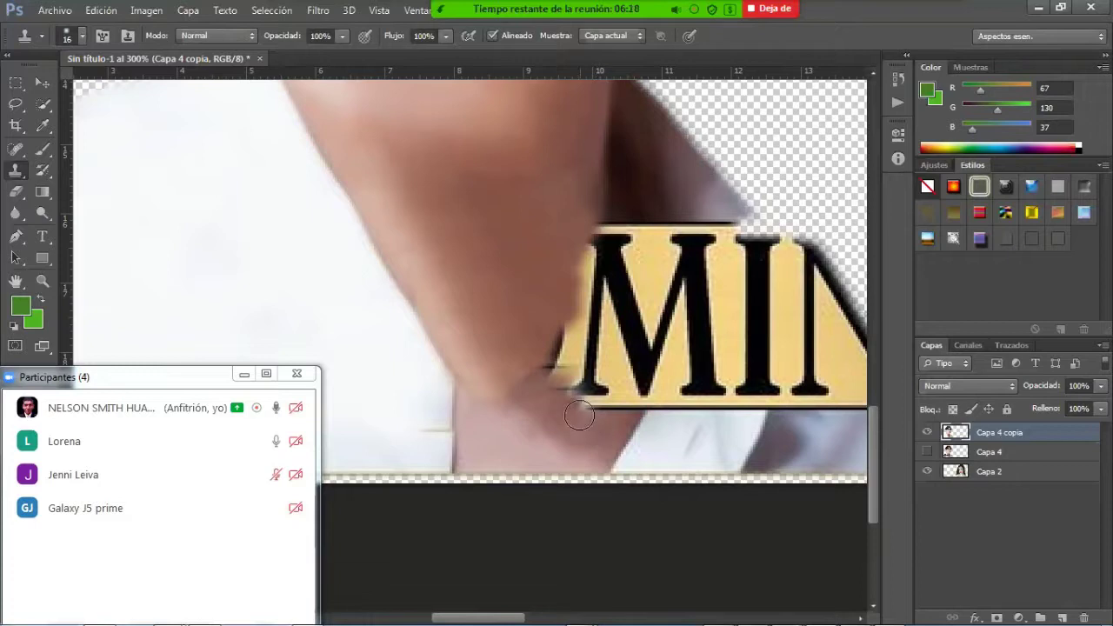
{"action": "mouse_move", "coordinate": [581, 413]}
{"action": "left_mouse_down"}
{"action": "mouse_move", "coordinate": [590, 438]}
{"action": "mouse_move", "coordinate": [622, 458]}
{"action": "mouse_move", "coordinate": [589, 459]}
{"action": "left_mouse_up"}
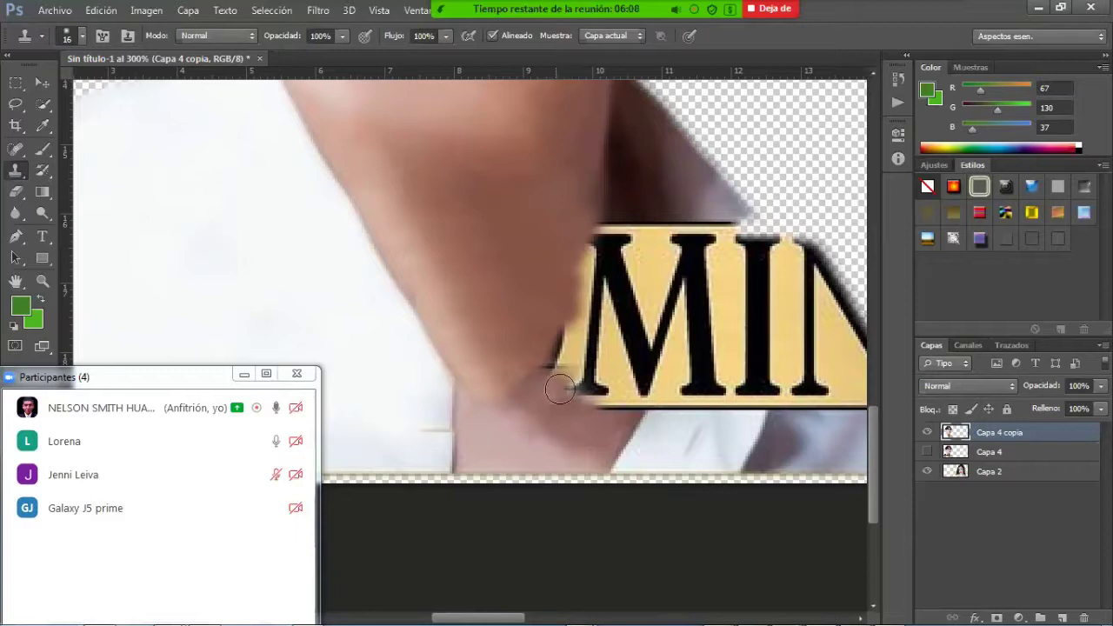
Sample the dark collar edge above the banner and clone it diagonally over the tops of the M and I.
{"action": "mouse_move", "coordinate": [573, 402]}
{"action": "left_mouse_down"}
{"action": "mouse_move", "coordinate": [561, 400]}
{"action": "mouse_move", "coordinate": [596, 378]}
{"action": "mouse_move", "coordinate": [665, 189]}
{"action": "left_mouse_up"}
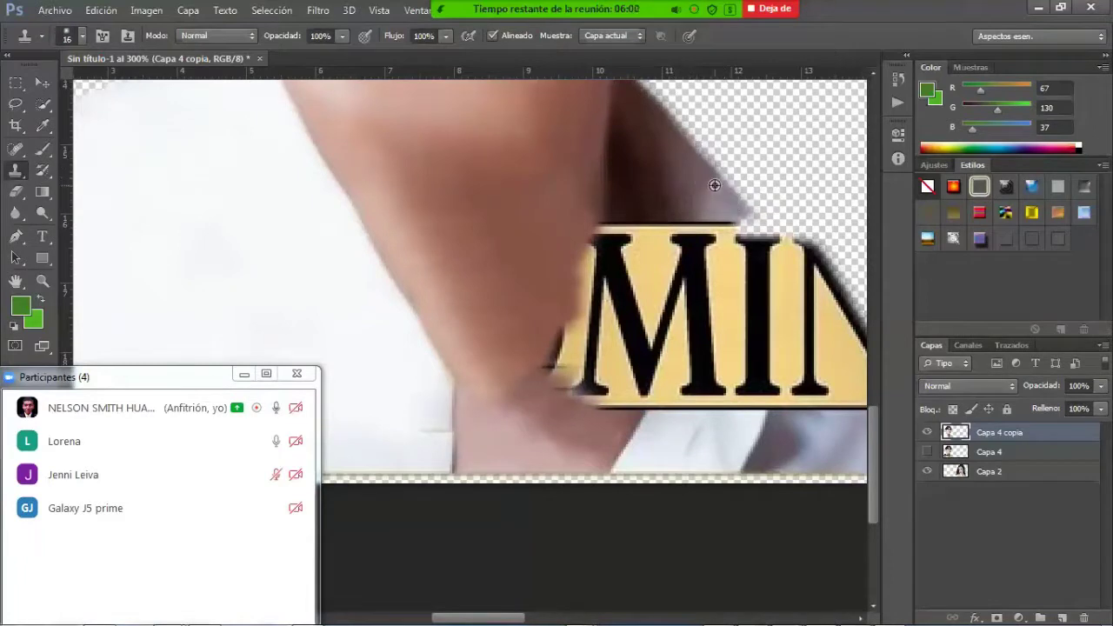
{"action": "left_click_drag", "start_coordinate": [734, 194], "coordinate": [765, 219]}
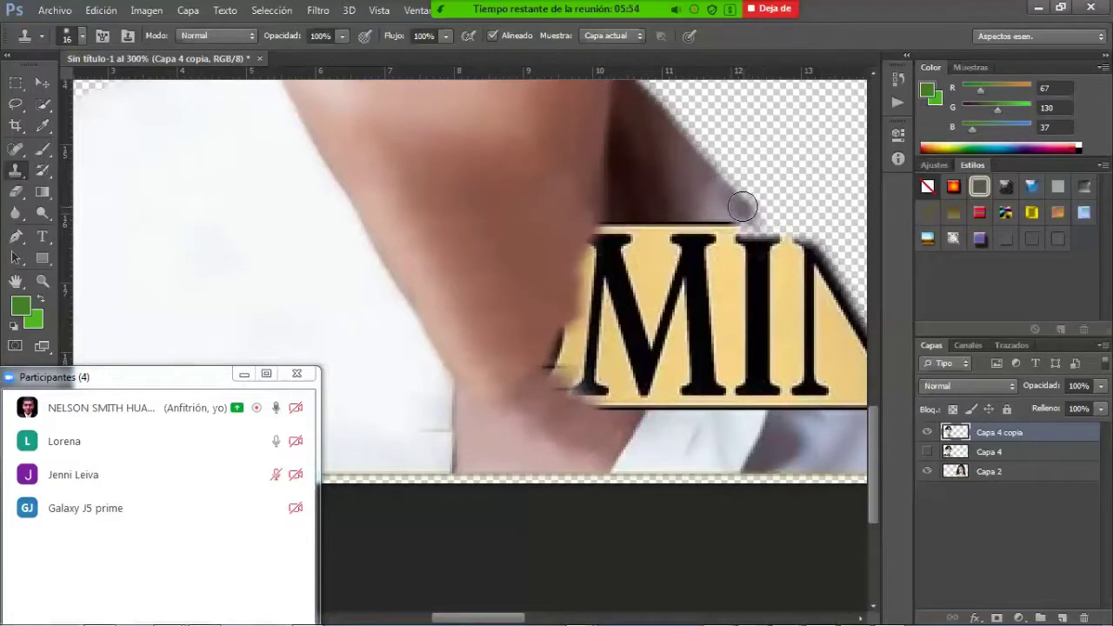
{"action": "mouse_move", "coordinate": [741, 202]}
{"action": "left_mouse_down"}
{"action": "mouse_move", "coordinate": [787, 239]}
{"action": "mouse_move", "coordinate": [781, 247]}
{"action": "mouse_move", "coordinate": [727, 233]}
{"action": "mouse_move", "coordinate": [713, 196]}
{"action": "mouse_move", "coordinate": [724, 202]}
{"action": "mouse_move", "coordinate": [703, 225]}
{"action": "mouse_move", "coordinate": [758, 248]}
{"action": "mouse_move", "coordinate": [746, 242]}
{"action": "left_mouse_up"}
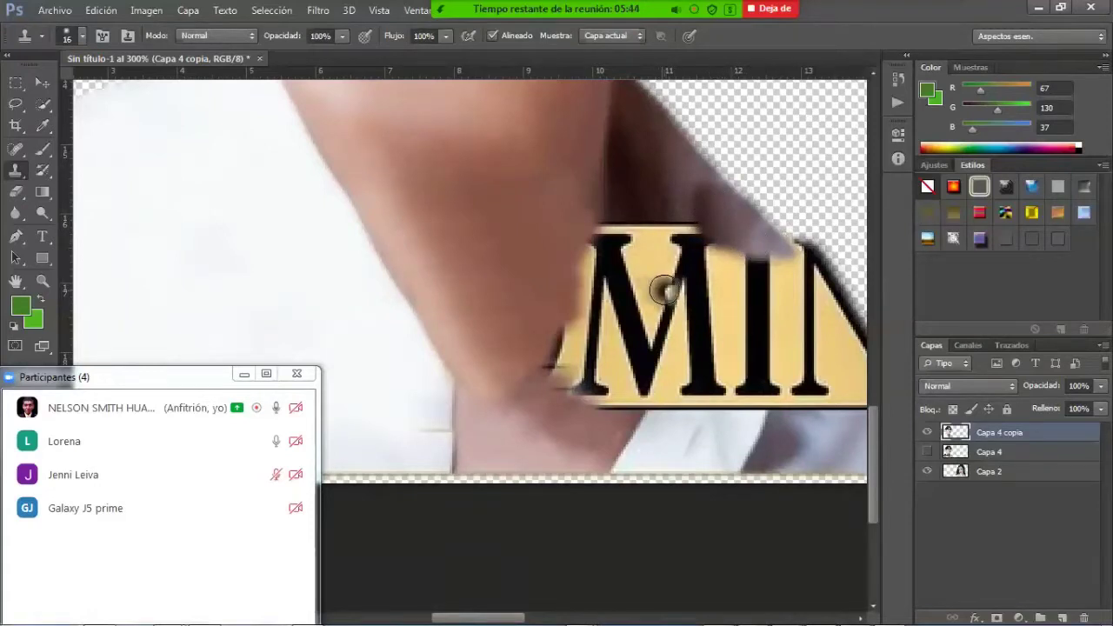
Examine the retouched neck and collar both close up and in the full composition with the woman's cutout.
{"action": "key", "text": "ctrl+minus"}
{"action": "key", "text": "ctrl+minus"}
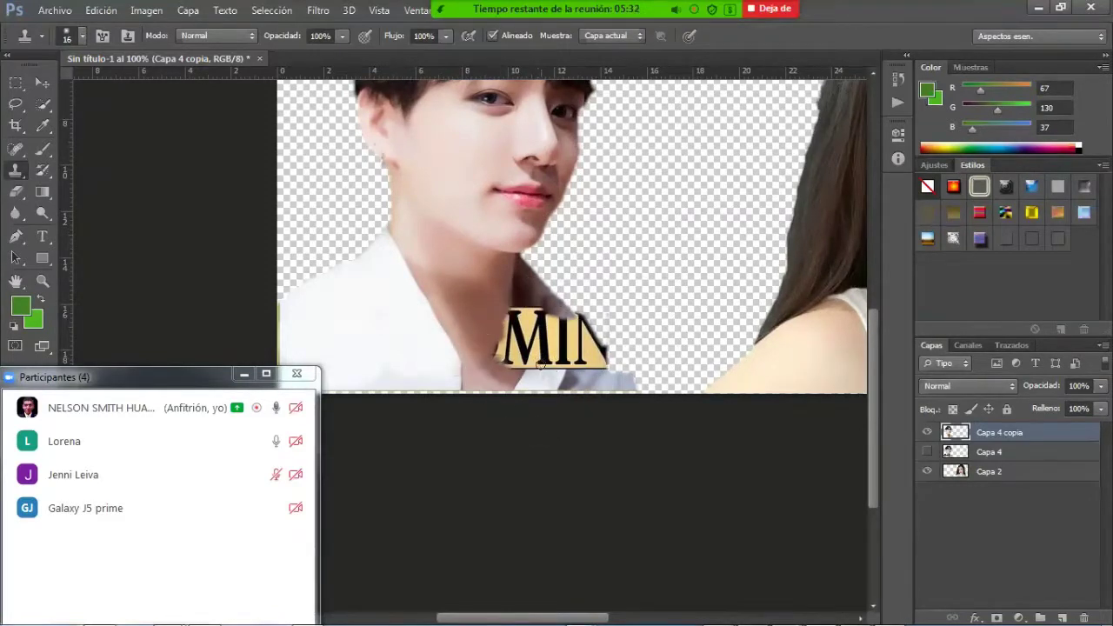
{"action": "key", "text": "ctrl+minus"}
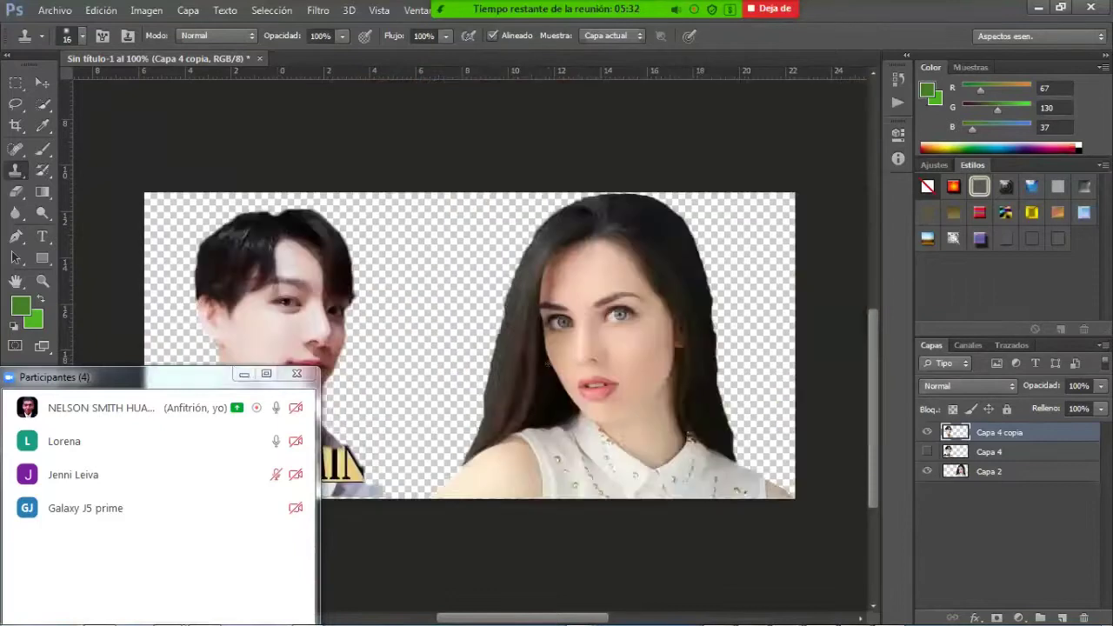
{"action": "key", "text": "ctrl+minus"}
{"action": "key", "text": "ctrl+plus"}
{"action": "key", "text": "ctrl+plus"}
{"action": "key", "text": "ctrl+plus"}
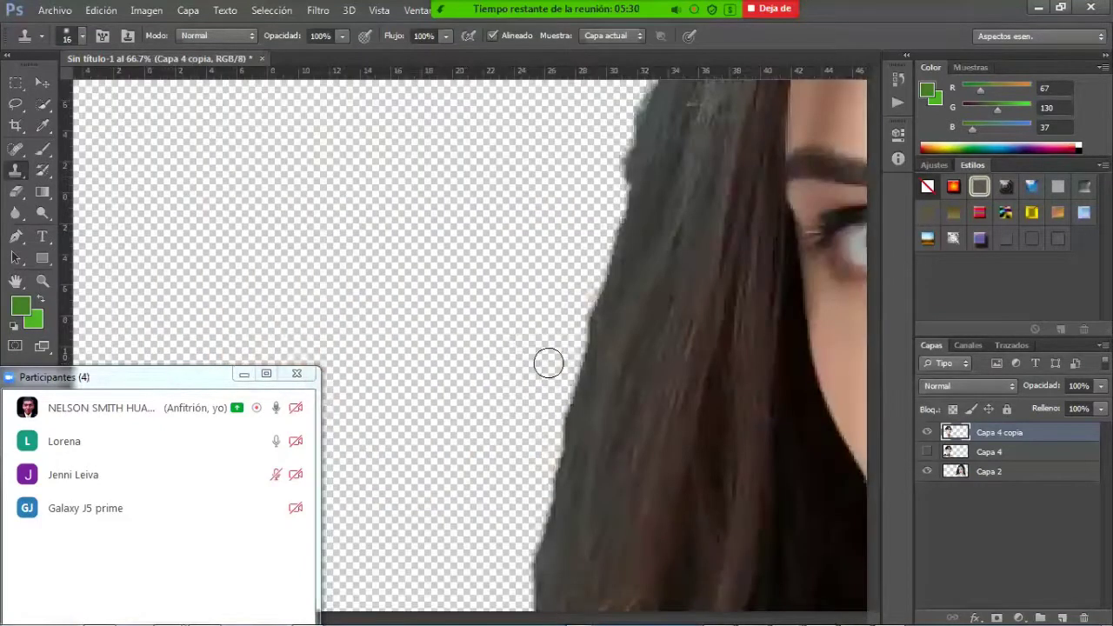
{"action": "key", "text": "ctrl+plus"}
{"action": "left_click_drag", "start_coordinate": [538, 380], "coordinate": [712, 198]}
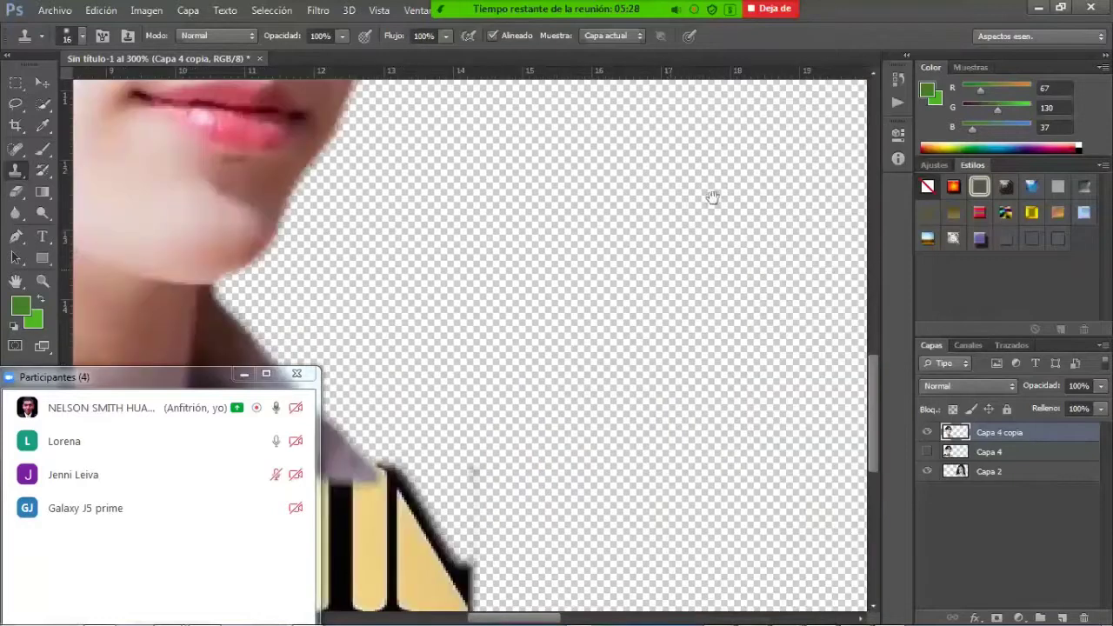
{"action": "left_click_drag", "start_coordinate": [570, 293], "coordinate": [665, 219]}
{"action": "left_click_drag", "start_coordinate": [458, 356], "coordinate": [553, 304]}
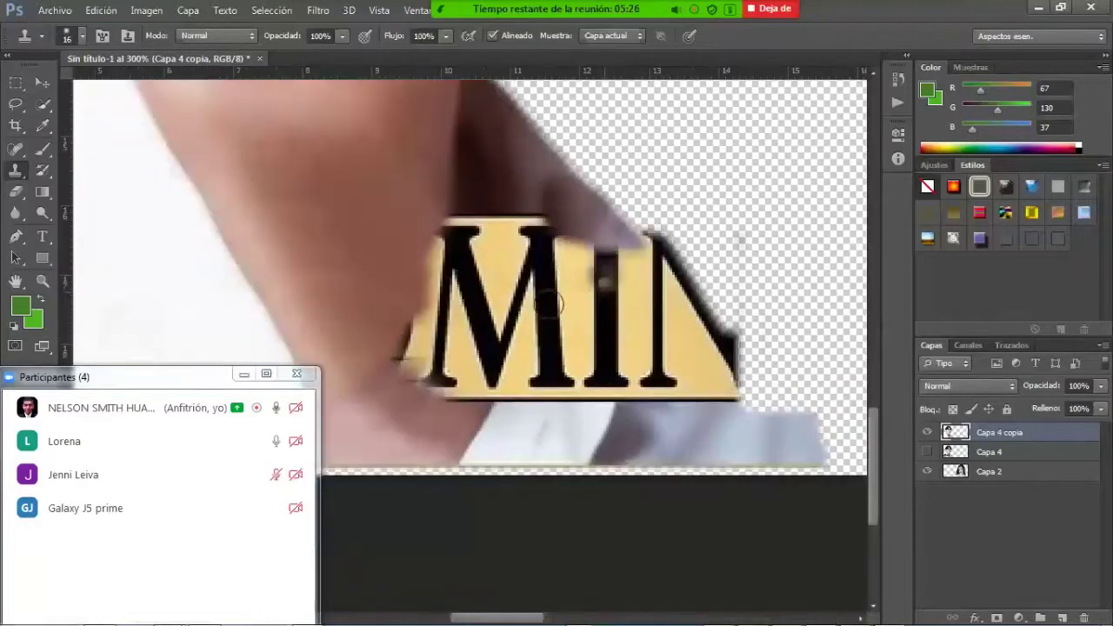
{"action": "key", "text": "ctrl"}
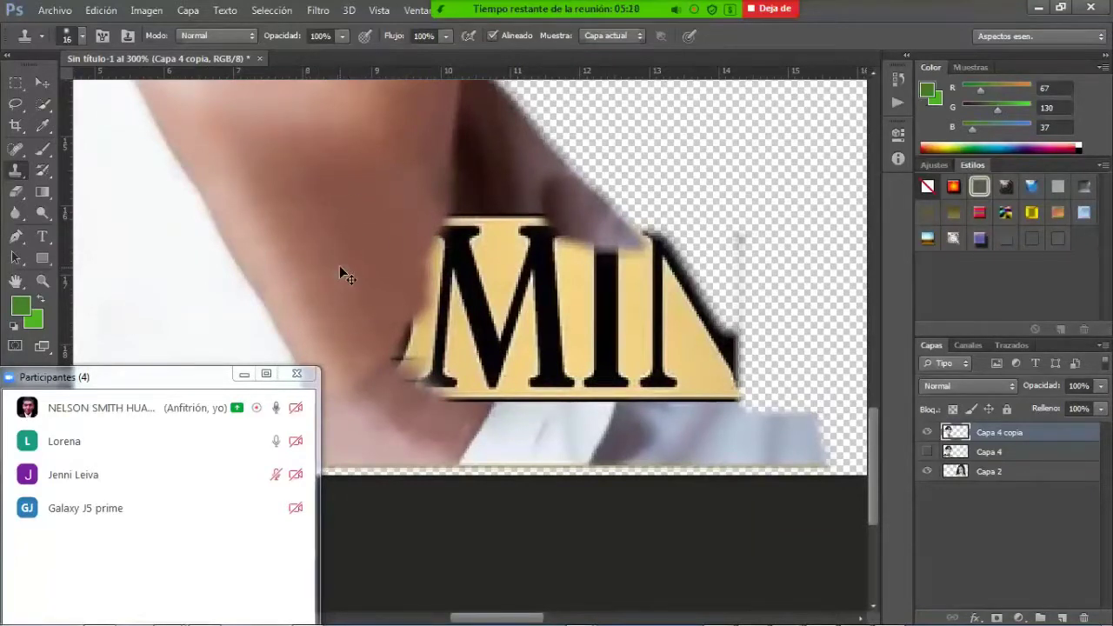
{"action": "left_click", "coordinate": [540, 436]}
{"action": "key", "text": "ctrl+minus"}
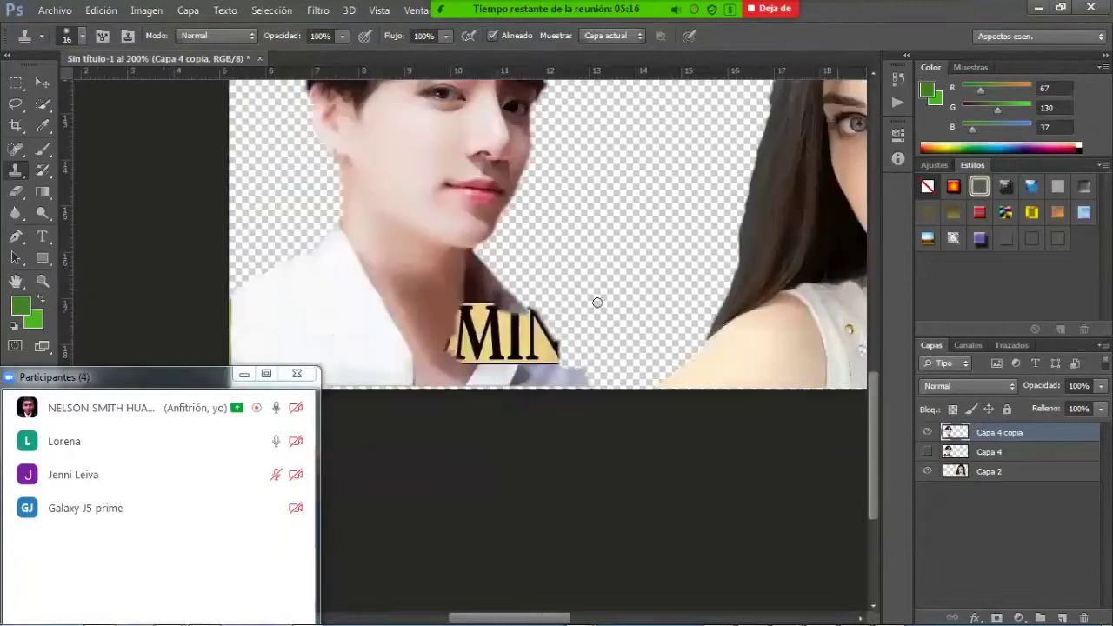
{"action": "key", "text": "ctrl+minus"}
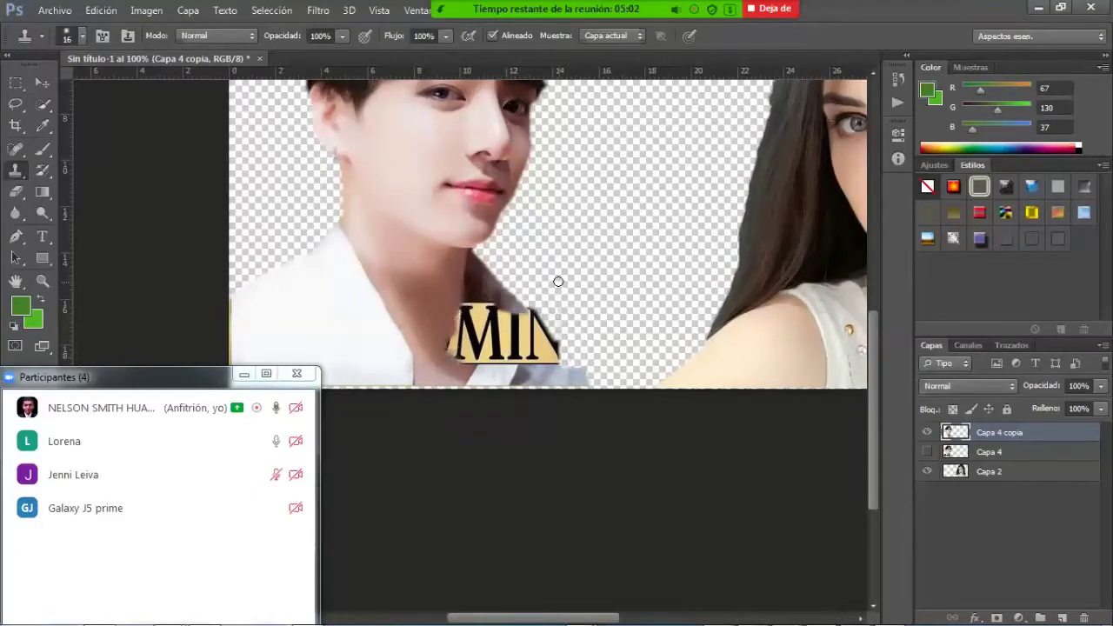
{"action": "key", "text": "ctrl+minus"}
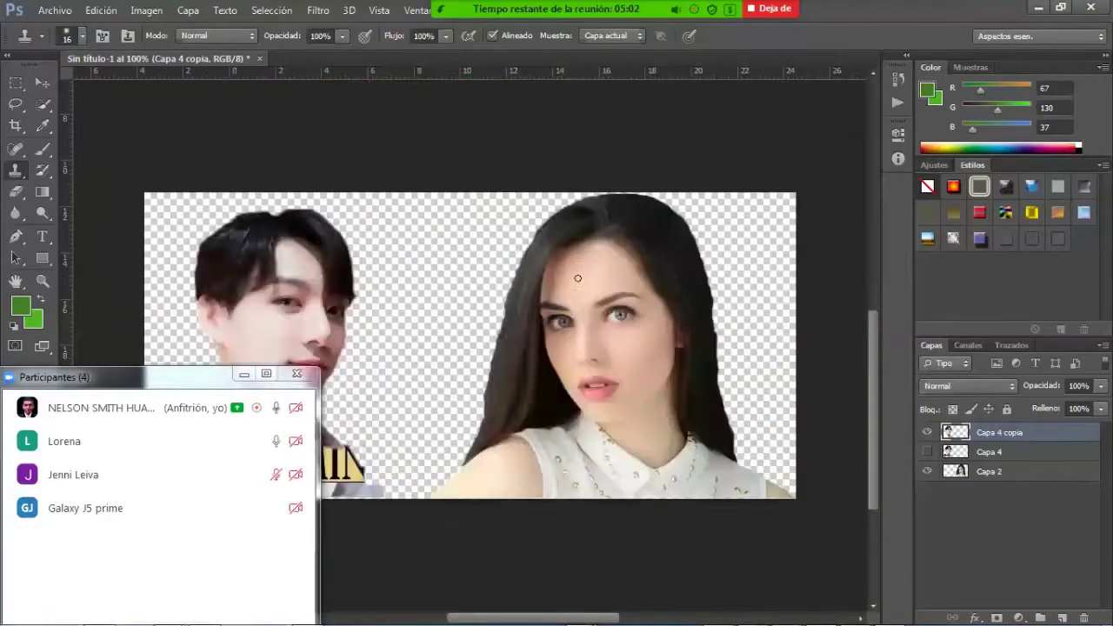
Move the man's portrait down until the remaining MIN banner is off the canvas, enlarge it to about 111%, and apply the transformation.
{"action": "left_click", "coordinate": [46, 81]}
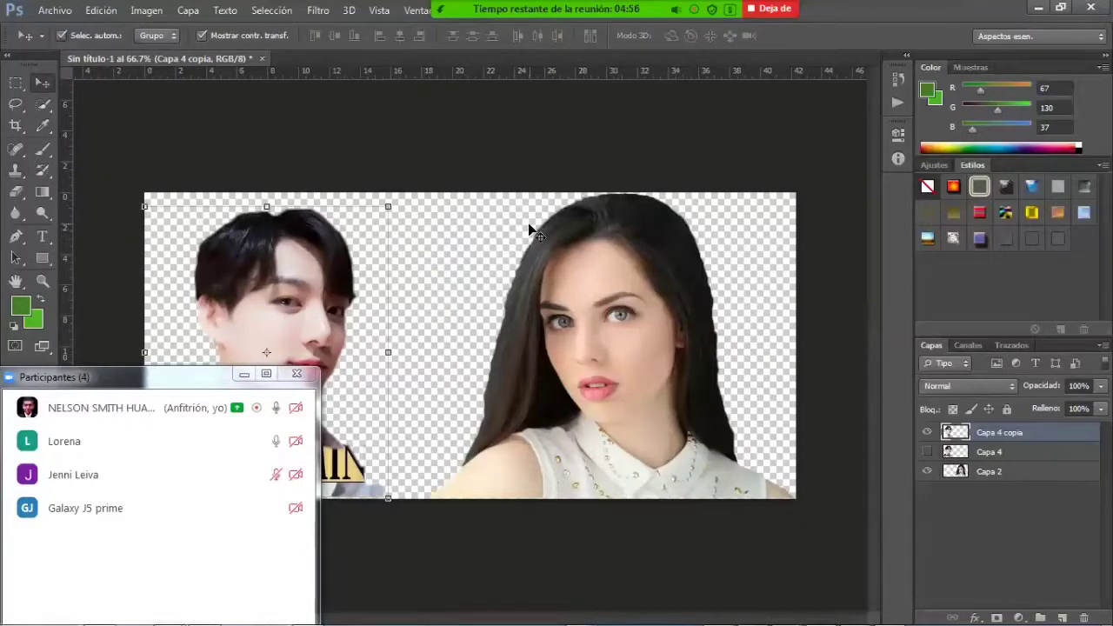
{"action": "key", "text": "ctrl+plus"}
{"action": "key", "text": "ctrl+plus"}
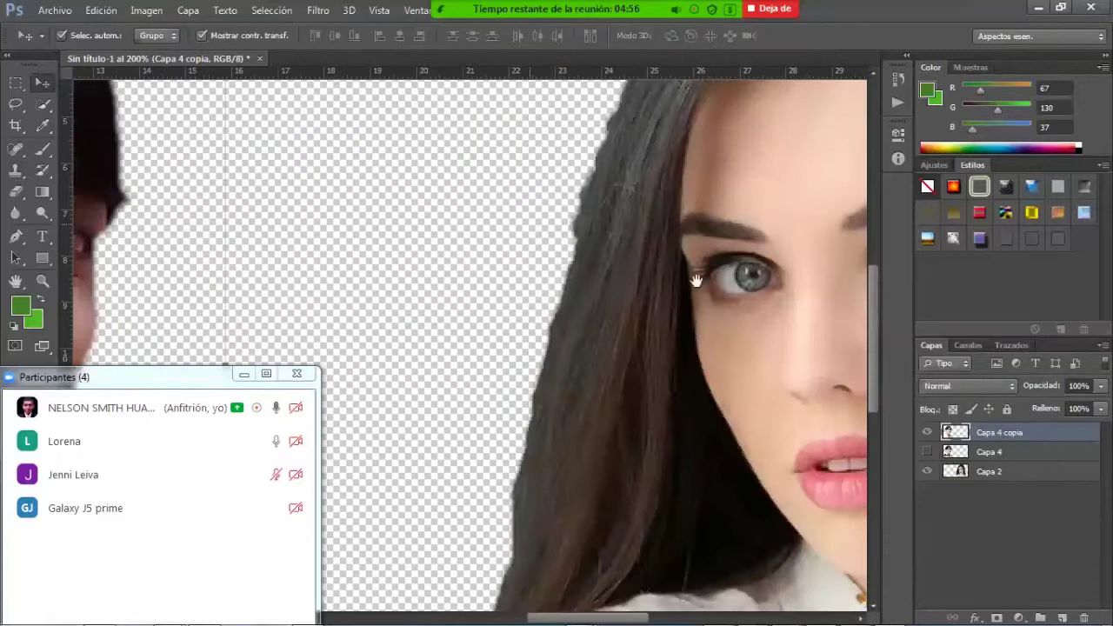
{"action": "left_click_drag", "start_coordinate": [696, 282], "coordinate": [833, 271]}
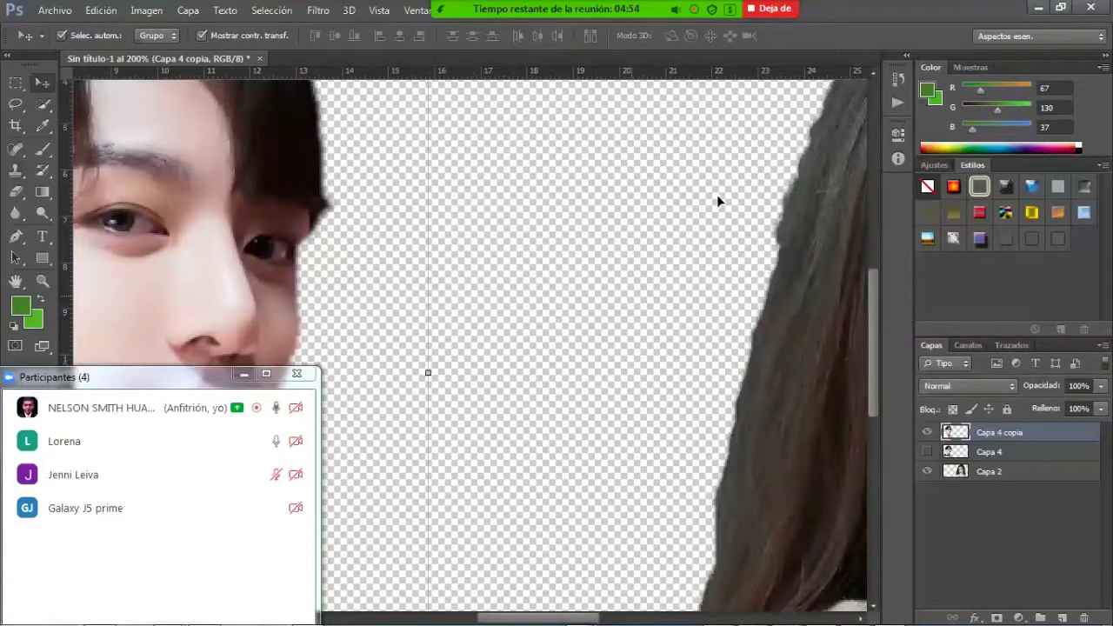
{"action": "scroll", "coordinate": [718, 201], "scroll_direction": "left", "scroll_amount": 5}
{"action": "scroll", "coordinate": [717, 201], "scroll_direction": "down", "scroll_amount": 2}
{"action": "key", "text": "ctrl+minus"}
{"action": "key", "text": "ctrl+minus"}
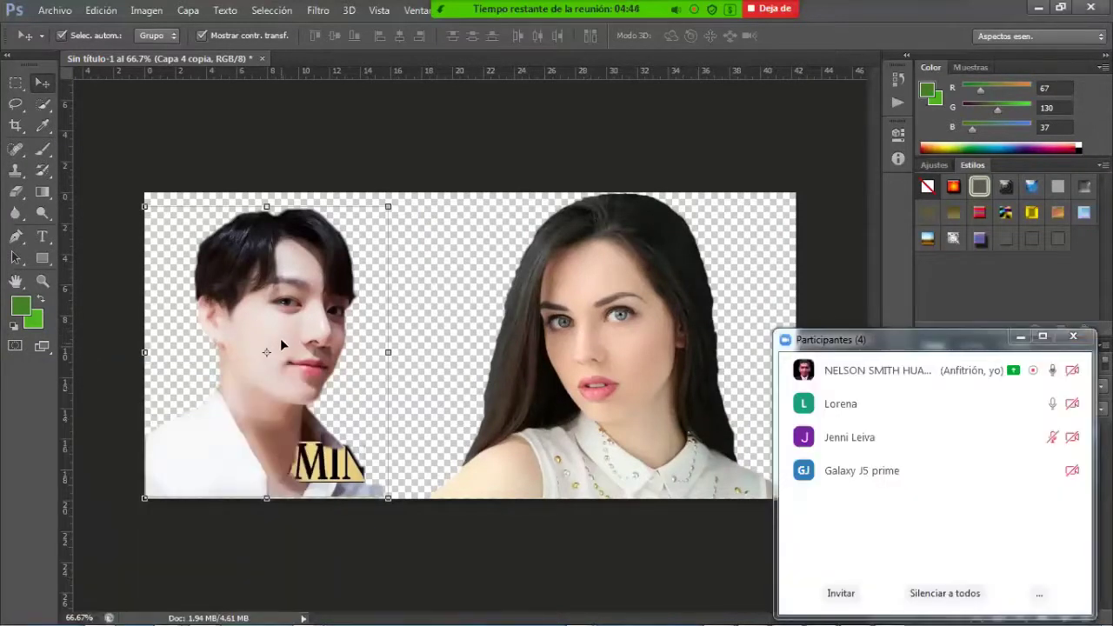
{"action": "left_click_drag", "start_coordinate": [278, 339], "coordinate": [285, 377]}
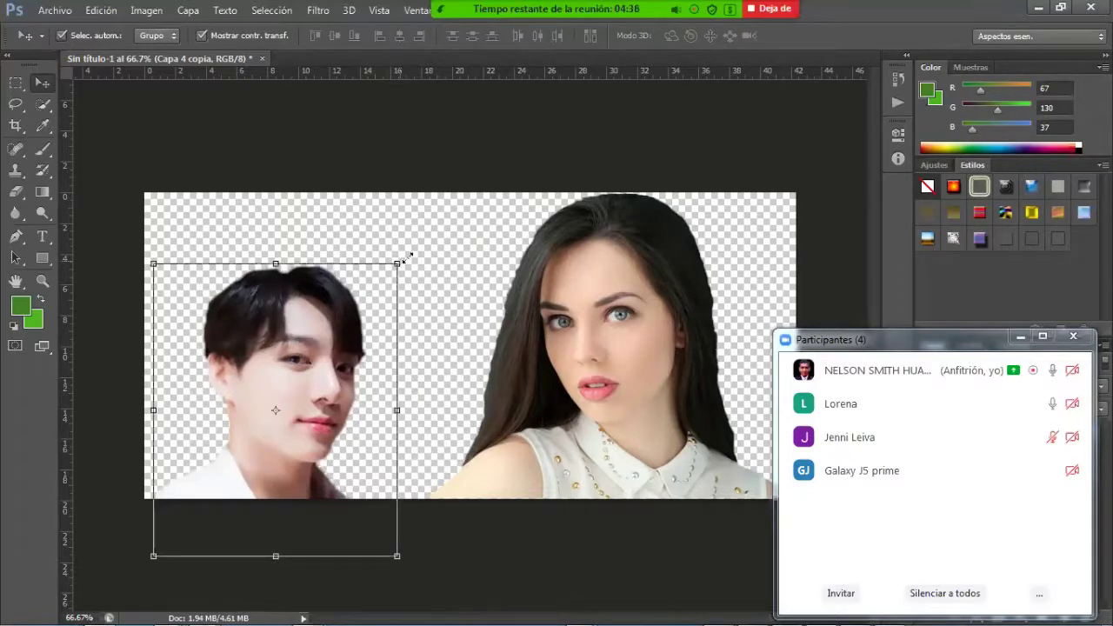
{"action": "left_click_drag", "start_coordinate": [400, 260], "coordinate": [425, 232]}
{"action": "left_click_drag", "start_coordinate": [319, 379], "coordinate": [320, 387]}
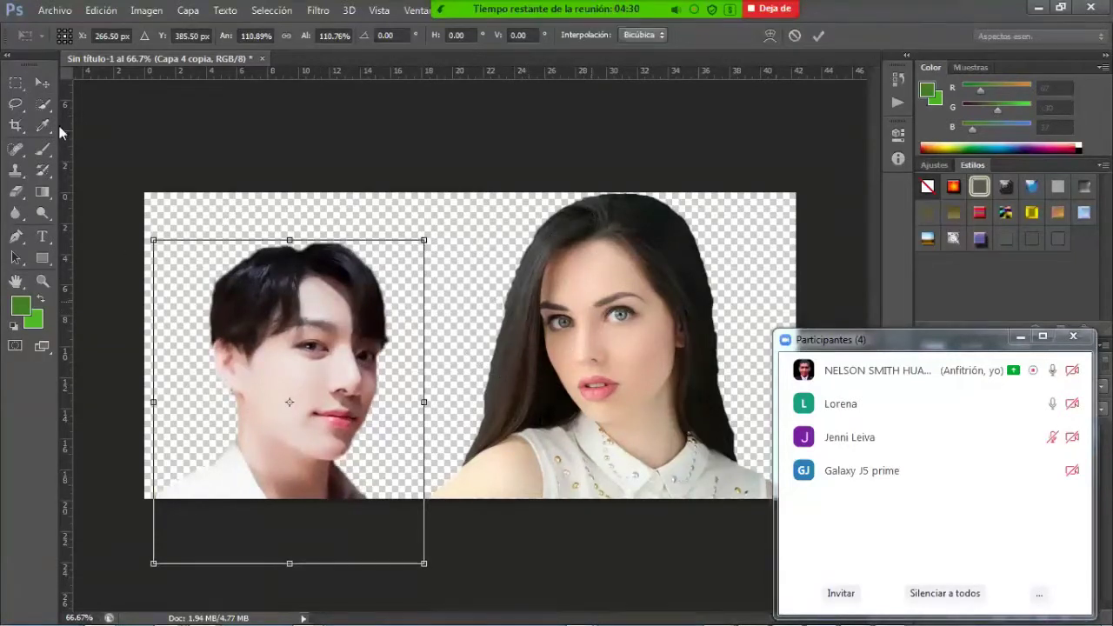
{"action": "left_click", "coordinate": [42, 82]}
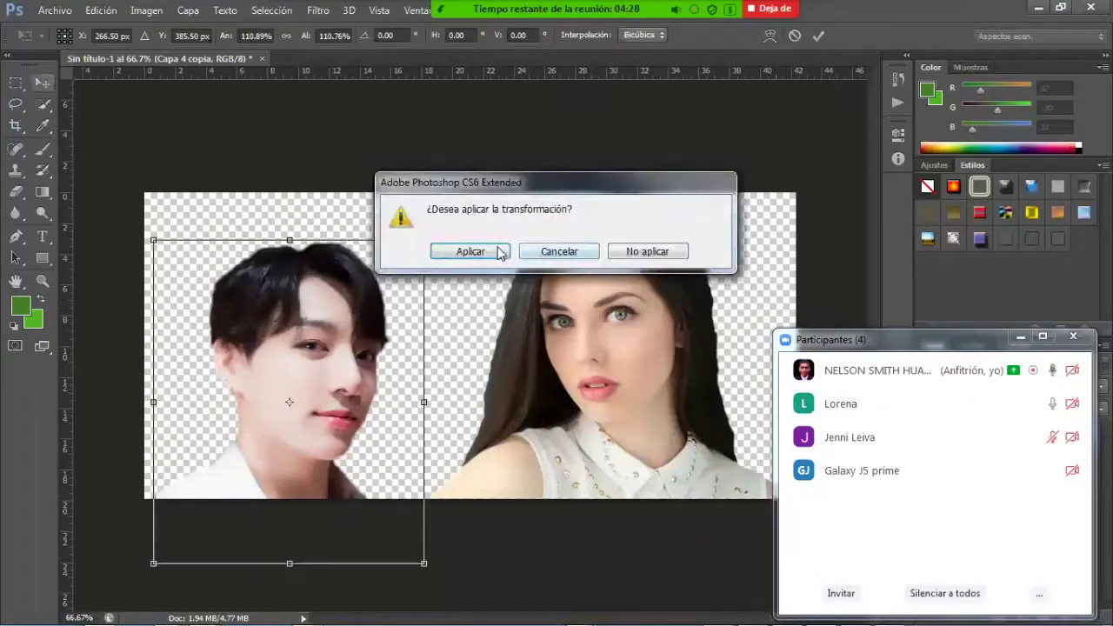
{"action": "left_click", "coordinate": [471, 252]}
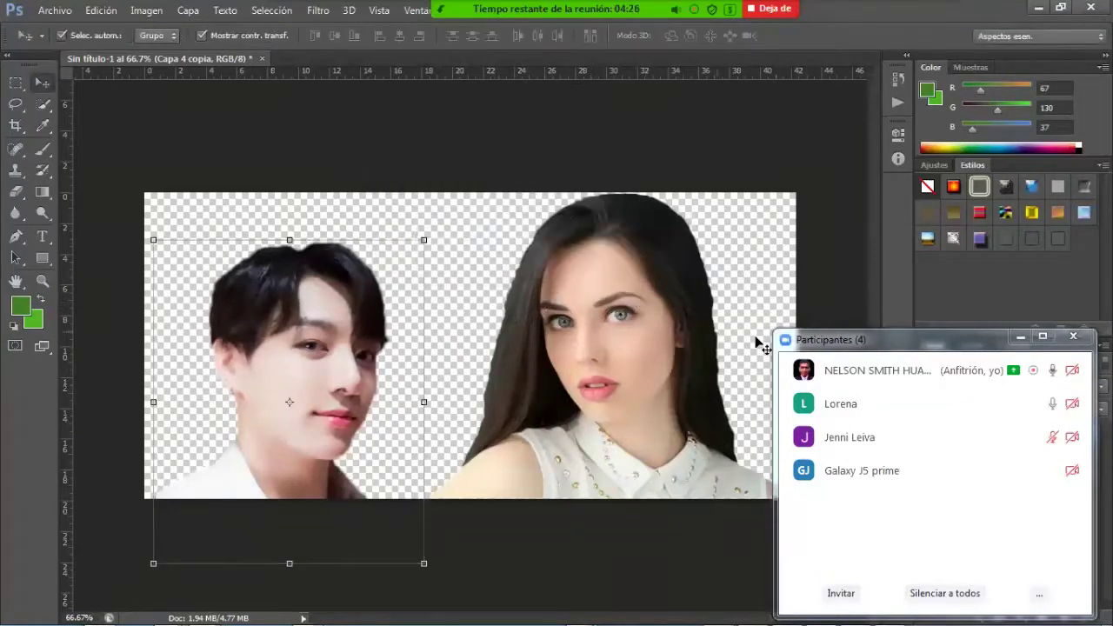
{"action": "left_click_drag", "start_coordinate": [853, 334], "coordinate": [835, 324]}
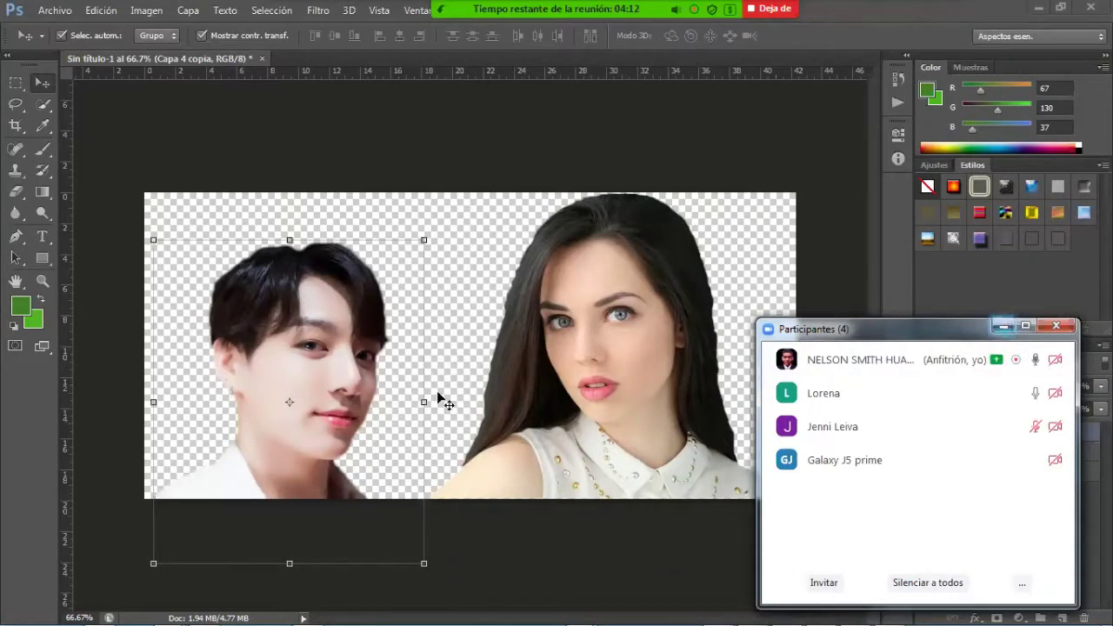
Shift the man's portrait up to expose the banner, then down until the banner is off the canvas, flush with the left canvas edge.
{"action": "left_click_drag", "start_coordinate": [333, 384], "coordinate": [323, 316]}
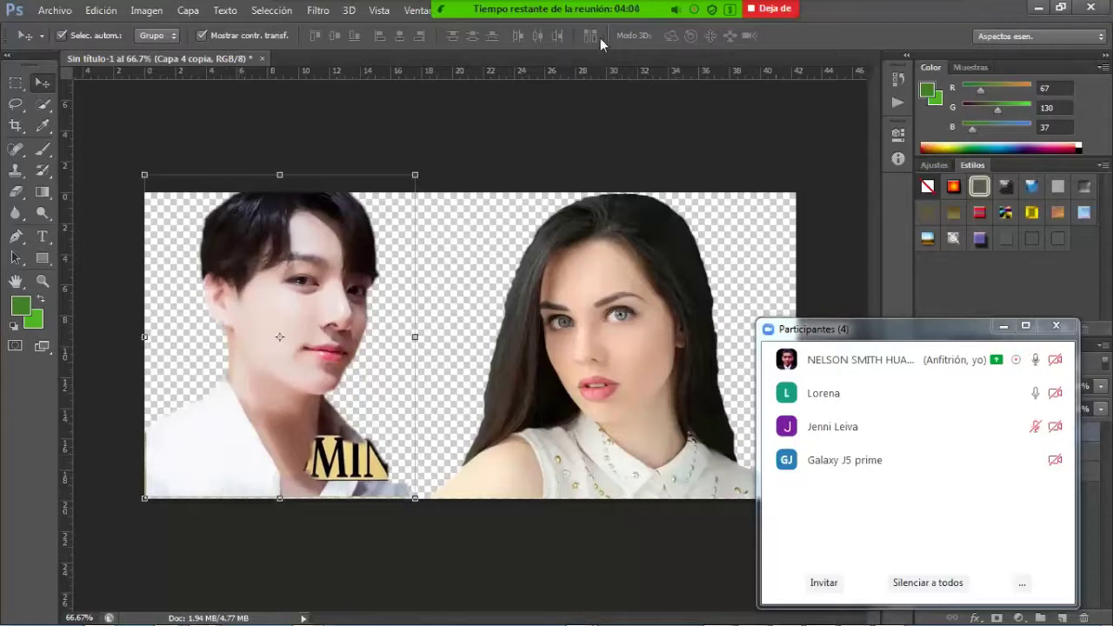
{"action": "left_click_drag", "start_coordinate": [332, 256], "coordinate": [327, 330]}
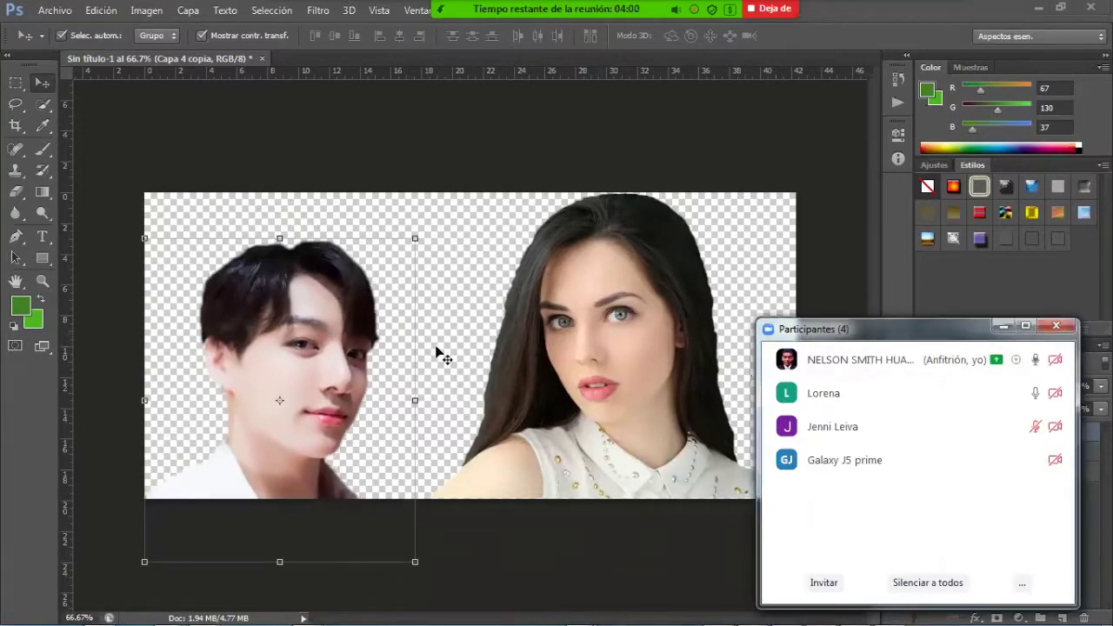
{"action": "key", "text": "ctrl"}
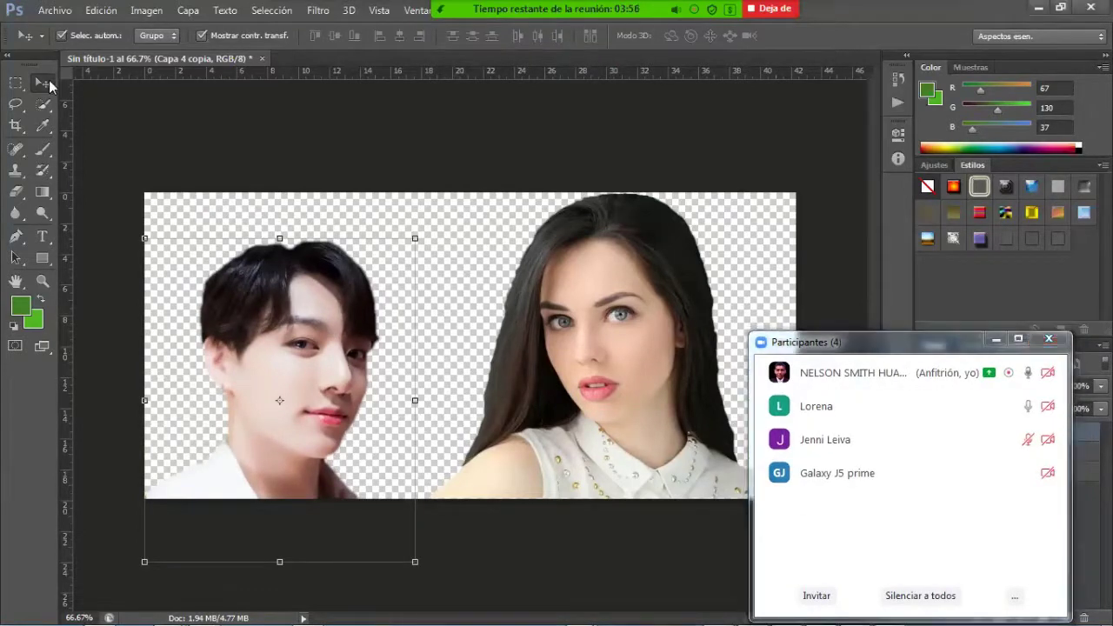
Switch to the Chrome window with the Google Images results and search for "fondo".
{"action": "mouse_move", "coordinate": [186, 604]}
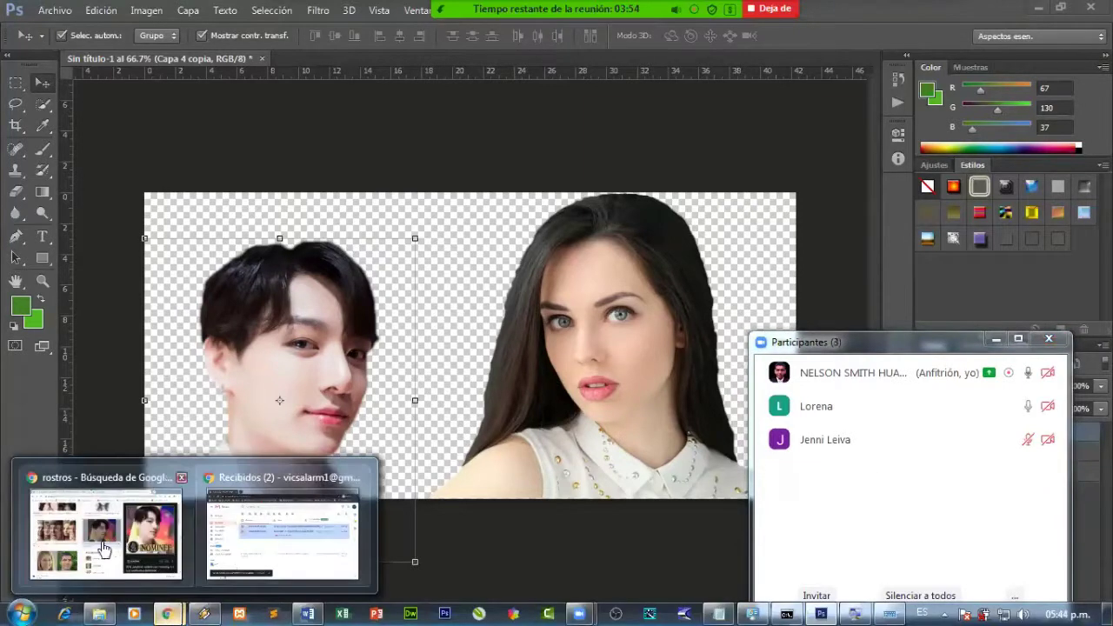
{"action": "left_click", "coordinate": [180, 554]}
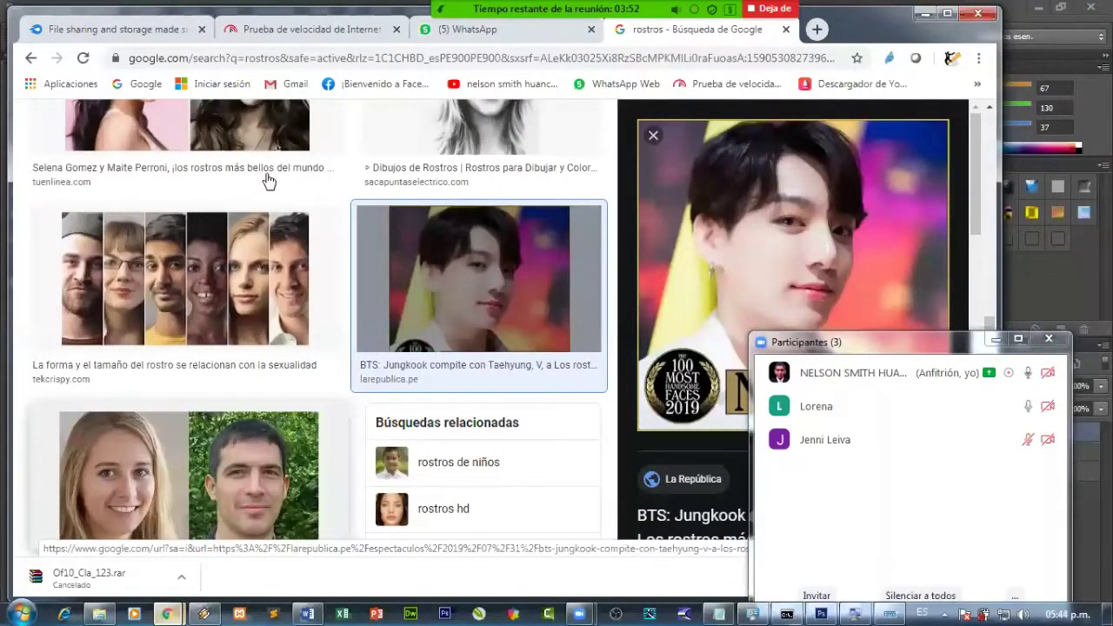
{"action": "scroll", "coordinate": [269, 180], "scroll_direction": "up", "scroll_amount": 10}
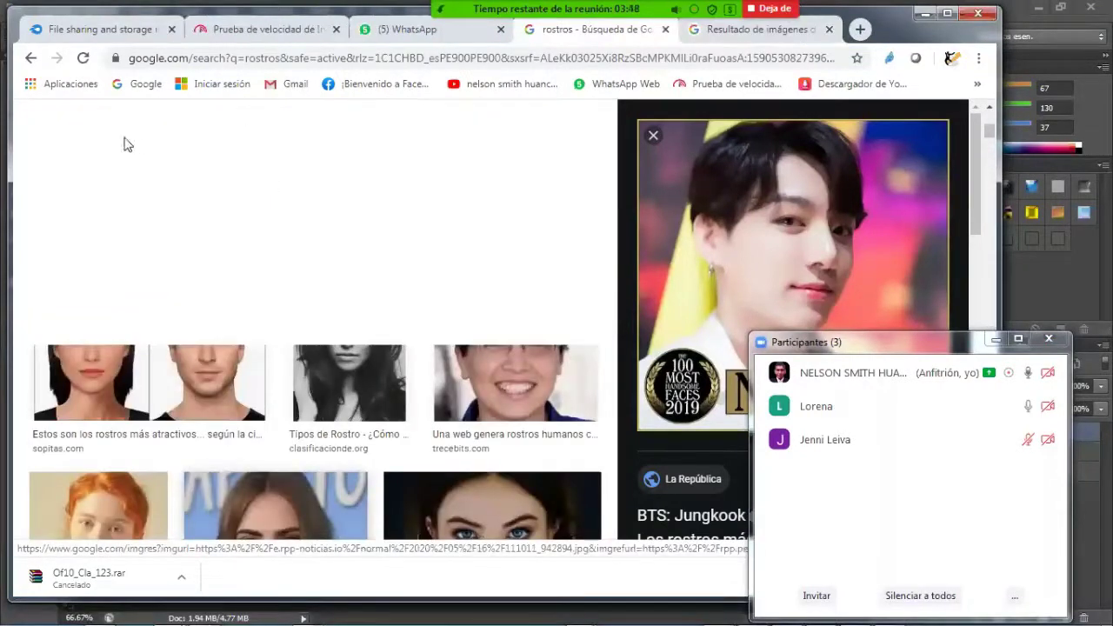
{"action": "left_click_drag", "start_coordinate": [196, 136], "coordinate": [123, 145]}
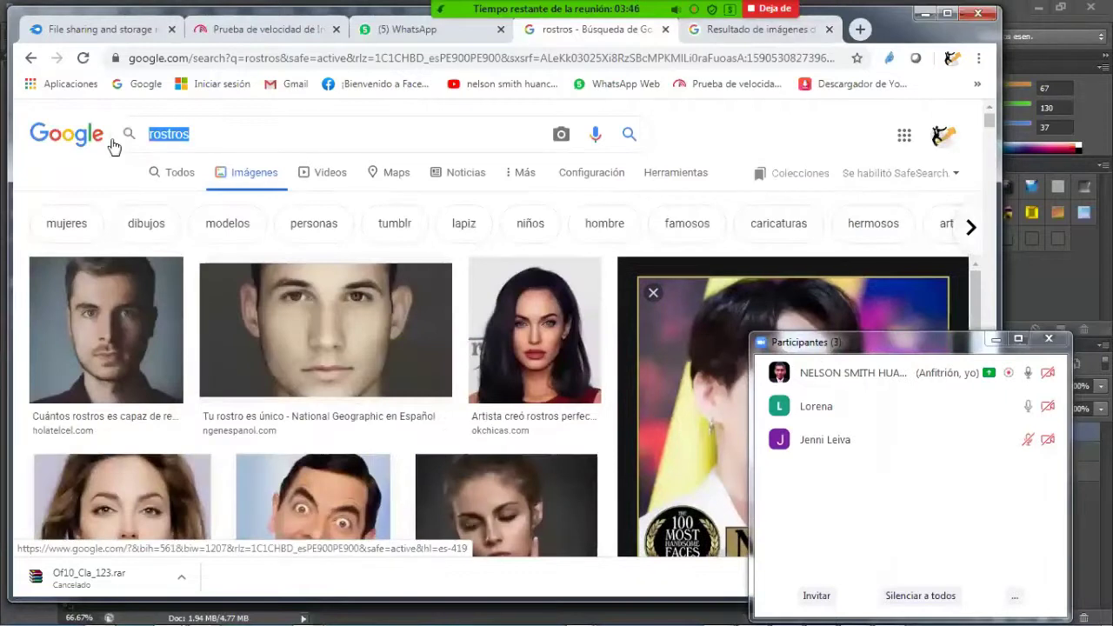
{"action": "type", "text": "fondo"}
{"action": "key", "text": "Return"}
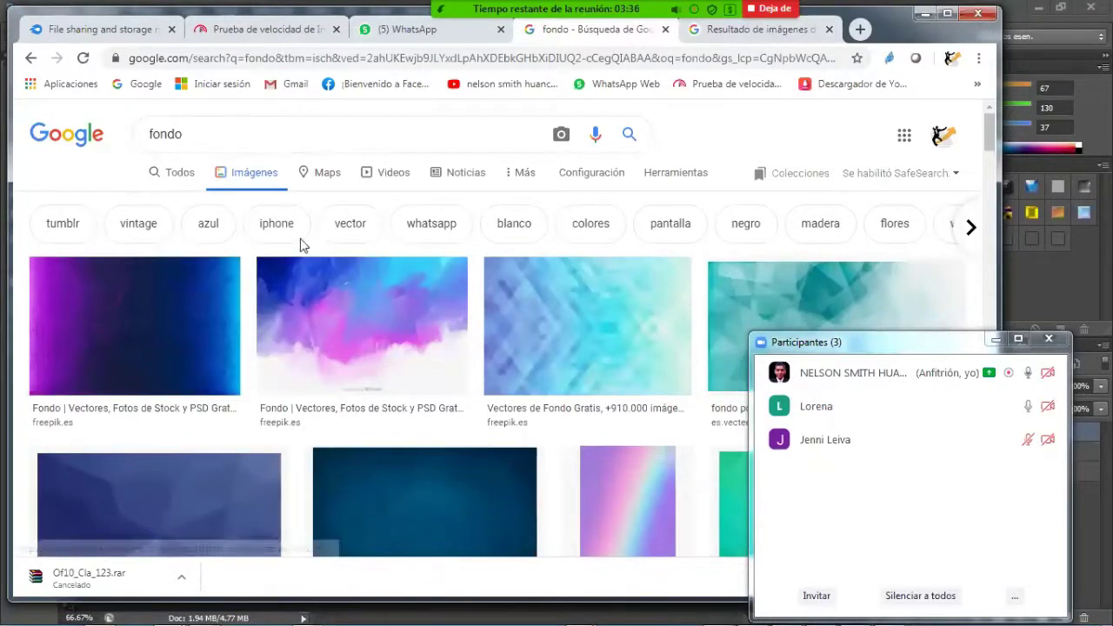
Refine the image search to "fondo paisaje".
{"action": "left_click", "coordinate": [243, 132]}
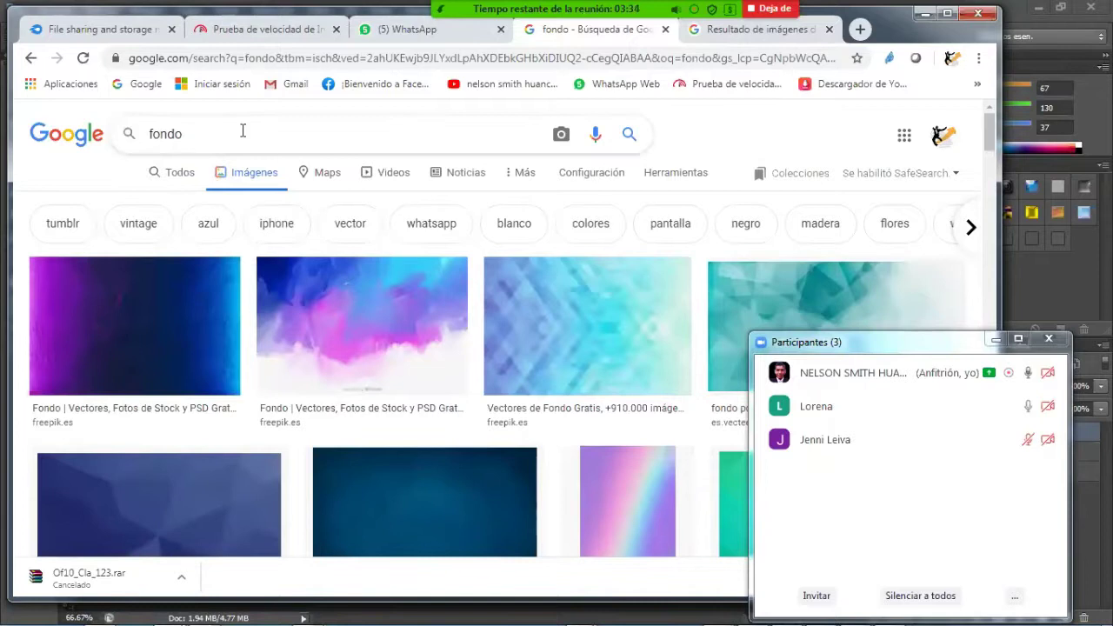
{"action": "type", "text": "pai"}
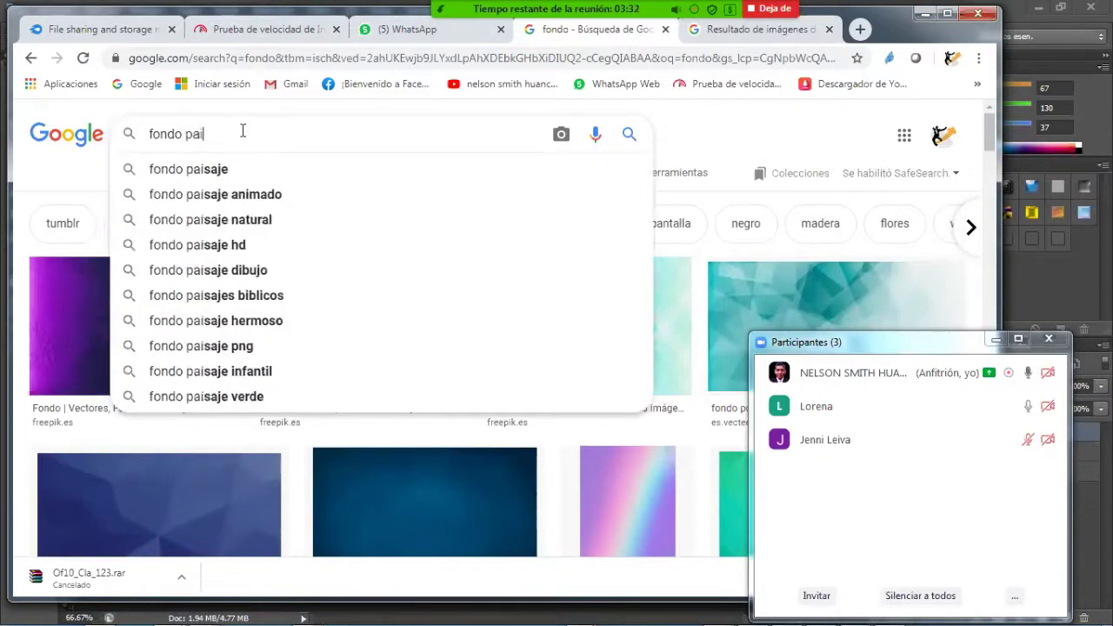
{"action": "type", "text": "saje"}
{"action": "key", "text": "Return"}
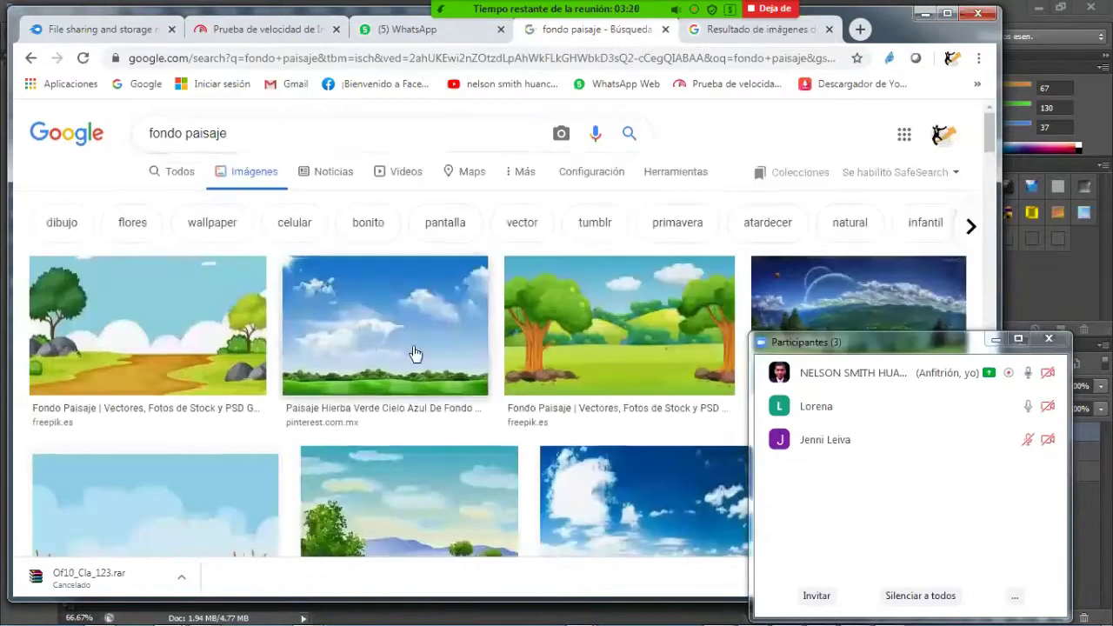
Open the 123RF park photo with trees and a wooden table among the landscape results and copy the image.
{"action": "scroll", "coordinate": [414, 352], "scroll_direction": "down", "scroll_amount": 1}
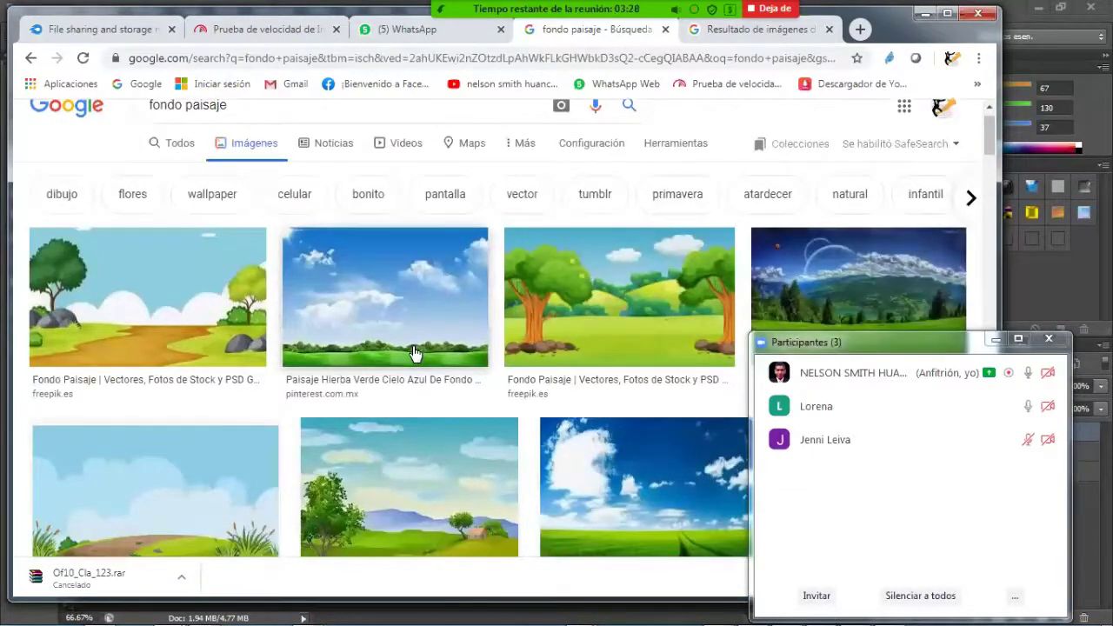
{"action": "scroll", "coordinate": [560, 303], "scroll_direction": "down", "scroll_amount": 3}
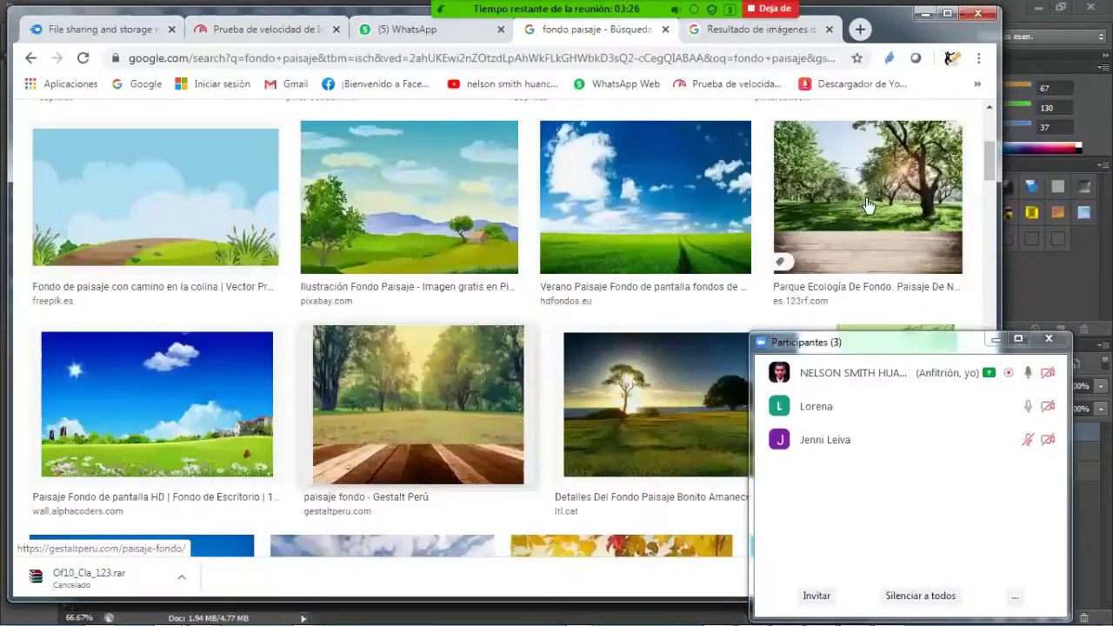
{"action": "left_click", "coordinate": [775, 276]}
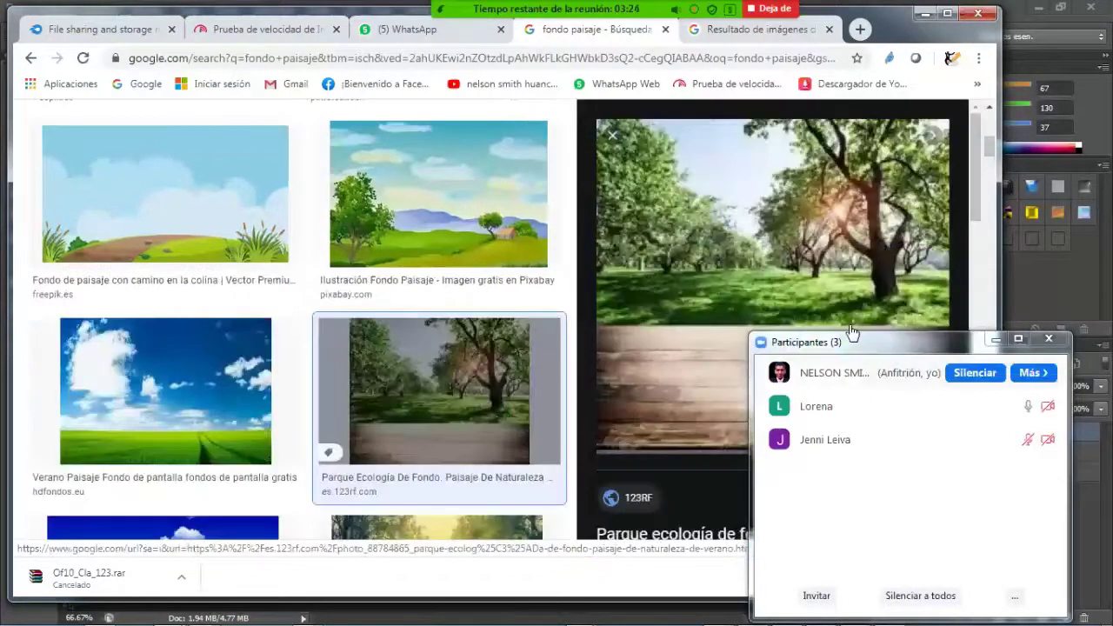
{"action": "right_click", "coordinate": [765, 235]}
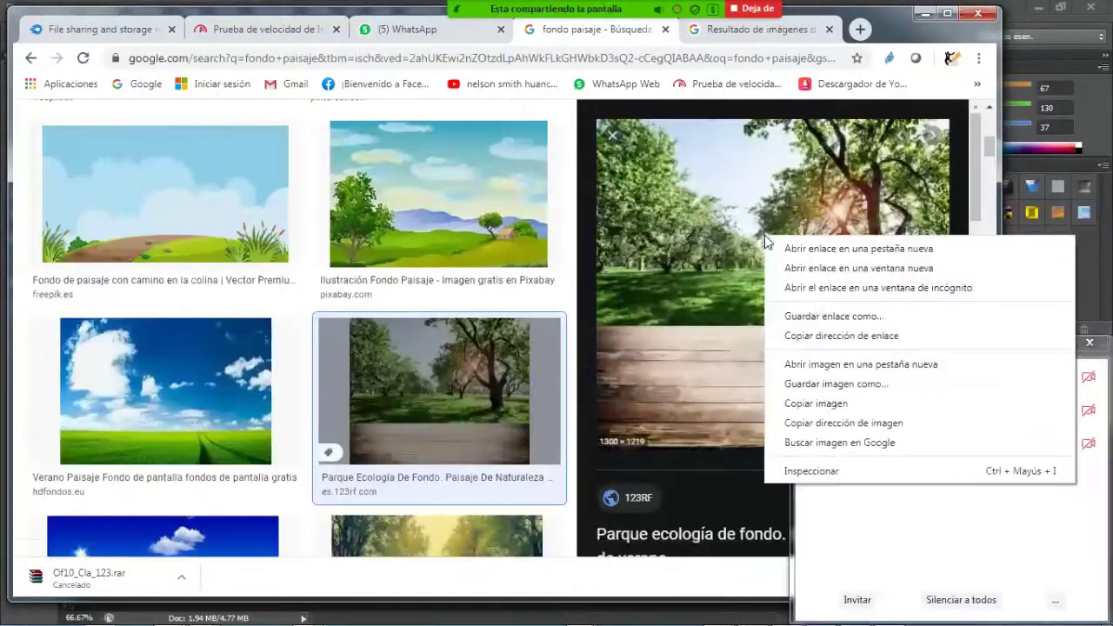
{"action": "left_click", "coordinate": [827, 404]}
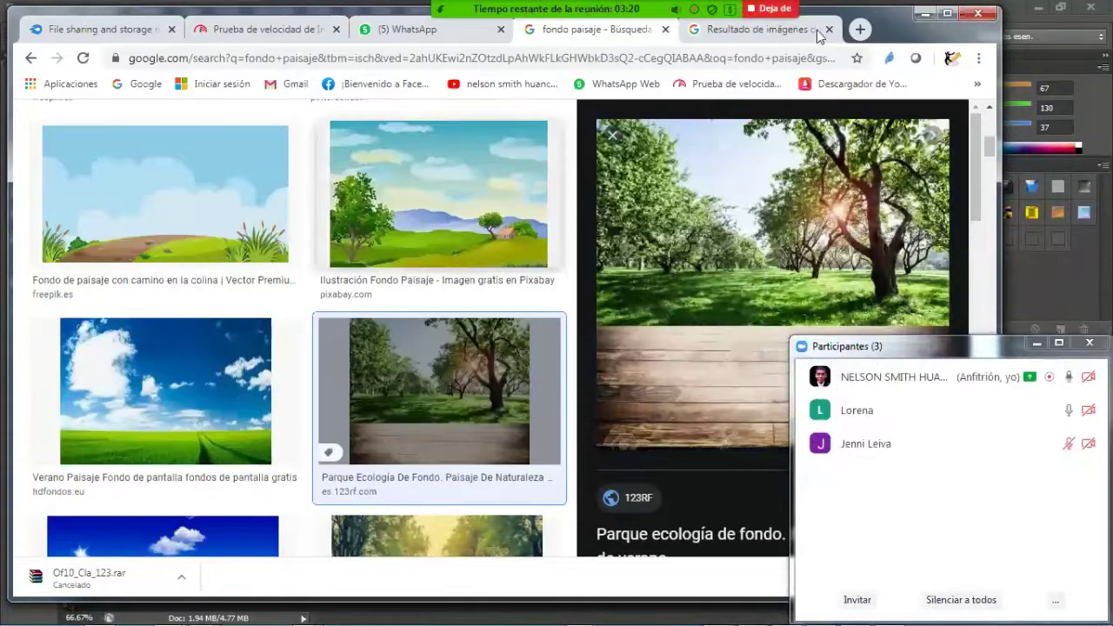
Switch back to Photoshop, paste the park photo, and move it 3.53 cm left so its right edge meets the canvas edge.
{"action": "key", "text": "alt+Tab"}
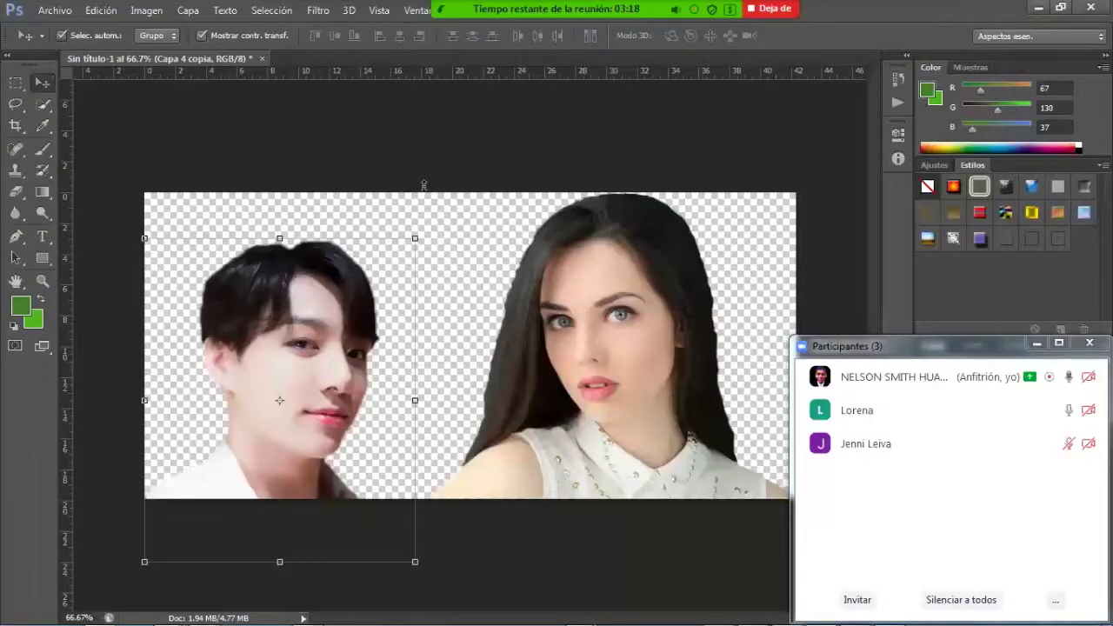
{"action": "key", "text": "ctrl+v"}
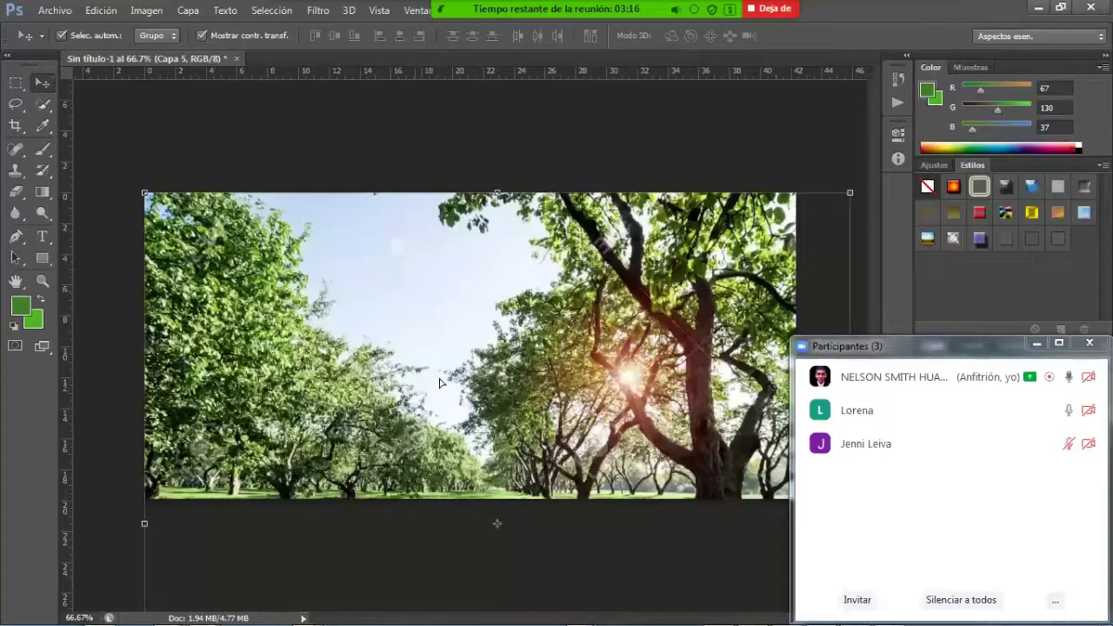
{"action": "left_click_drag", "start_coordinate": [439, 383], "coordinate": [443, 326]}
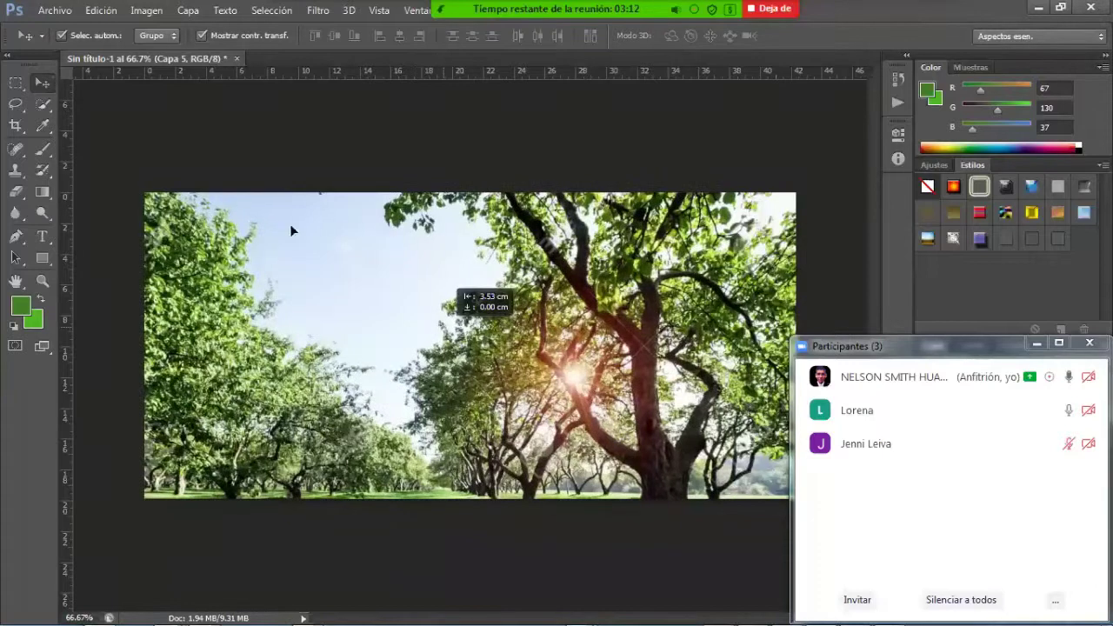
Move the meeting participants window clear of the layer list and place the park photo layer beneath Capa 2 as the background.
{"action": "left_click", "coordinate": [787, 337]}
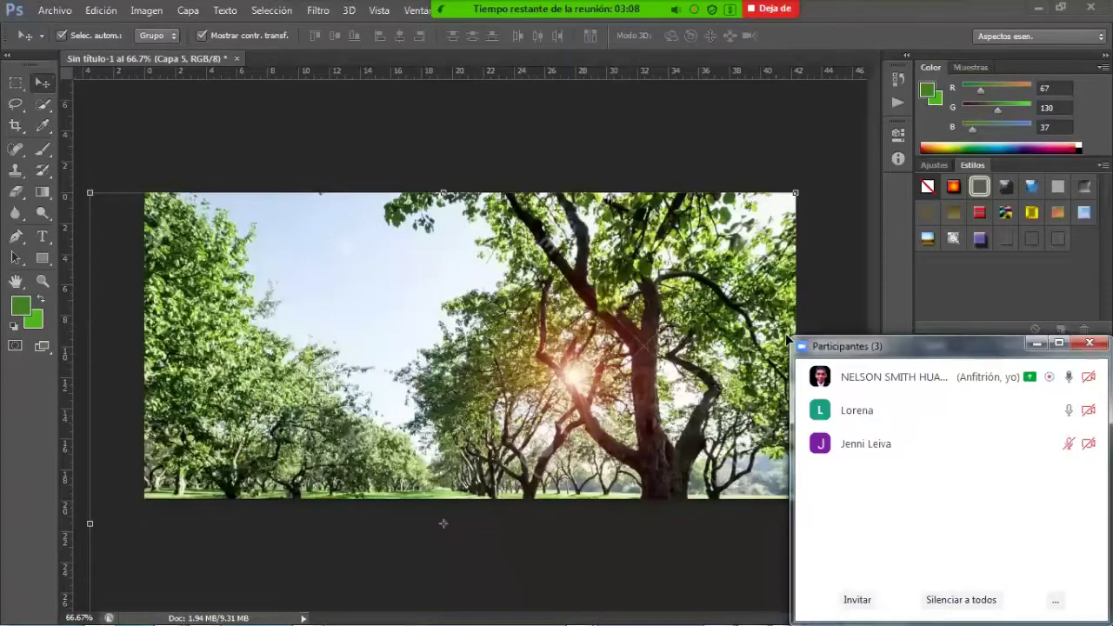
{"action": "left_click_drag", "start_coordinate": [913, 345], "coordinate": [125, 493]}
{"action": "left_click", "coordinate": [996, 433]}
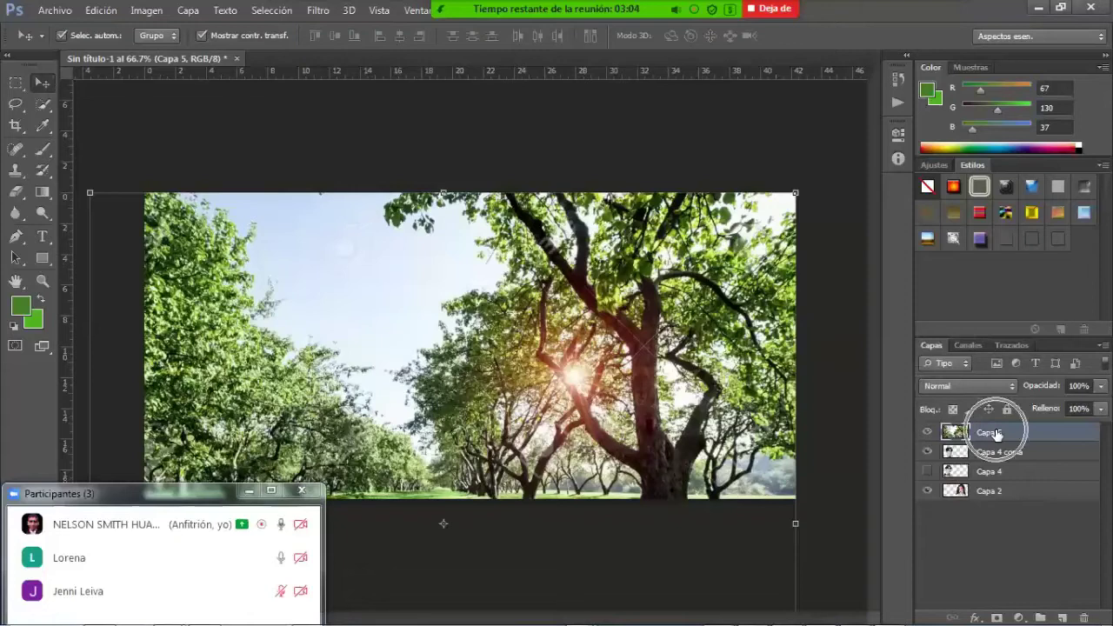
{"action": "left_click_drag", "start_coordinate": [995, 433], "coordinate": [999, 505]}
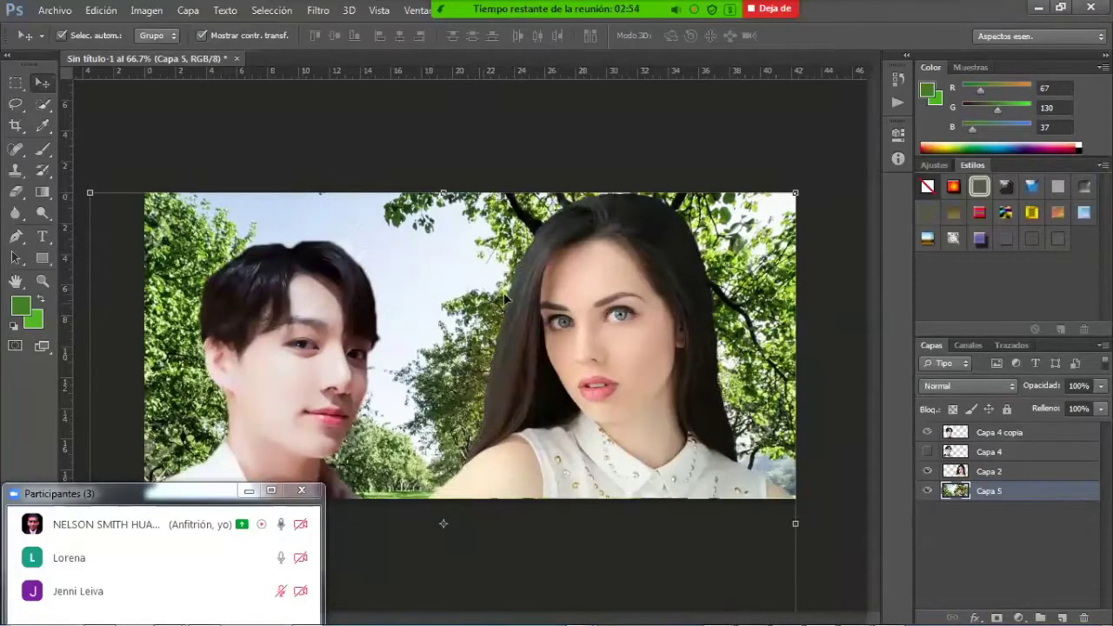
{"action": "left_click", "coordinate": [663, 280]}
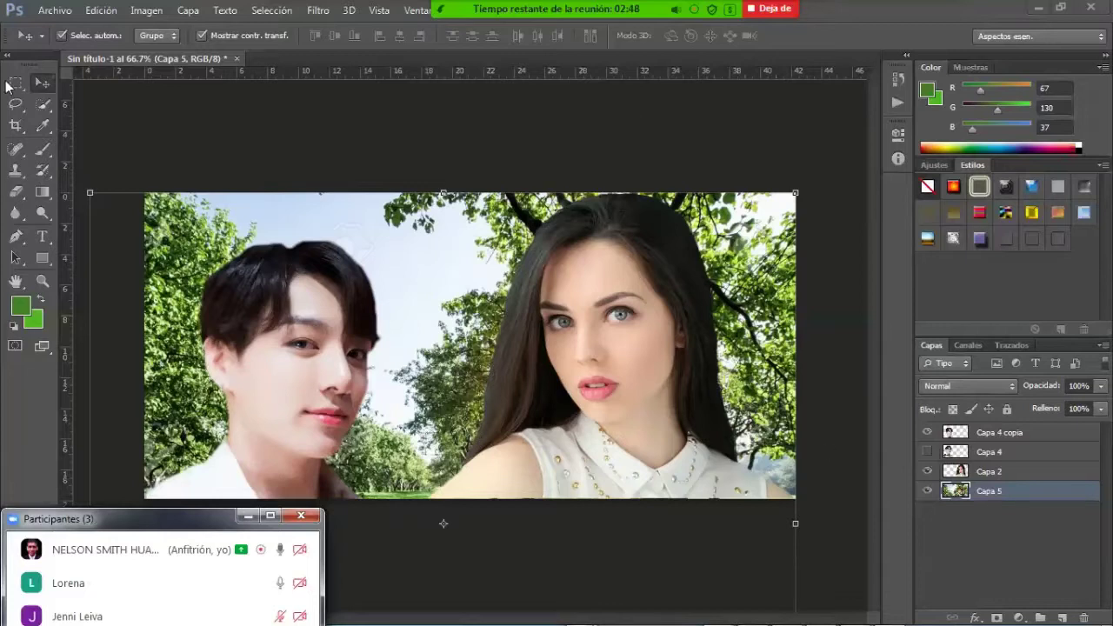
Compare the original portrait on Capa 4 with the retouched Capa 4 copia by toggling the visibility of both layers.
{"action": "left_click", "coordinate": [928, 454]}
{"action": "left_click", "coordinate": [928, 454]}
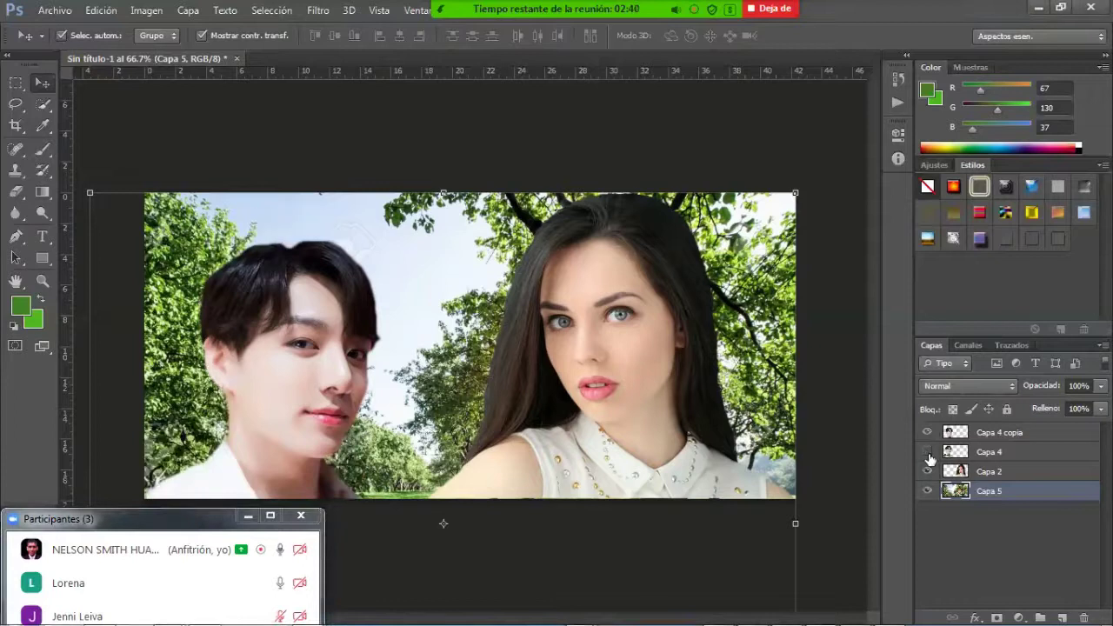
{"action": "left_click", "coordinate": [928, 454]}
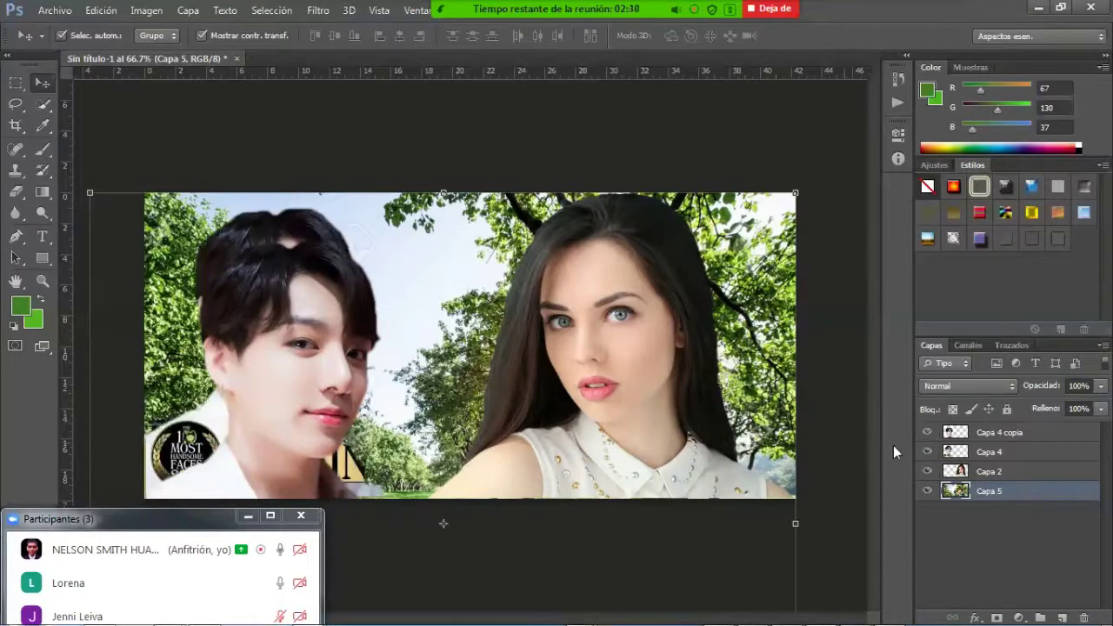
{"action": "left_click", "coordinate": [927, 433]}
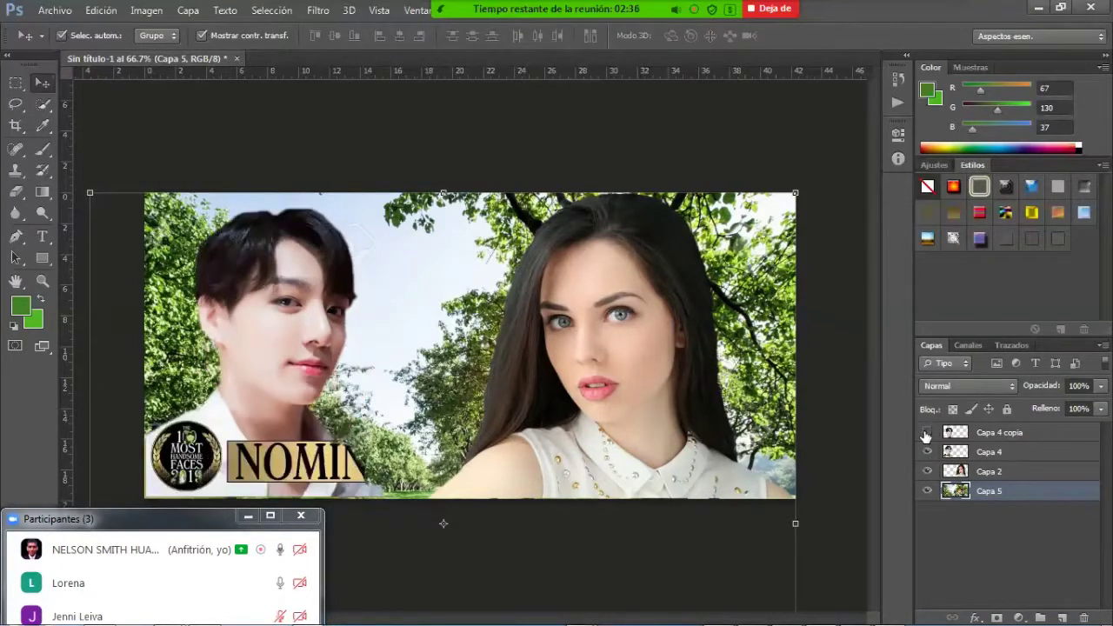
{"action": "left_click", "coordinate": [927, 433]}
{"action": "left_click", "coordinate": [926, 433]}
{"action": "left_click", "coordinate": [927, 433]}
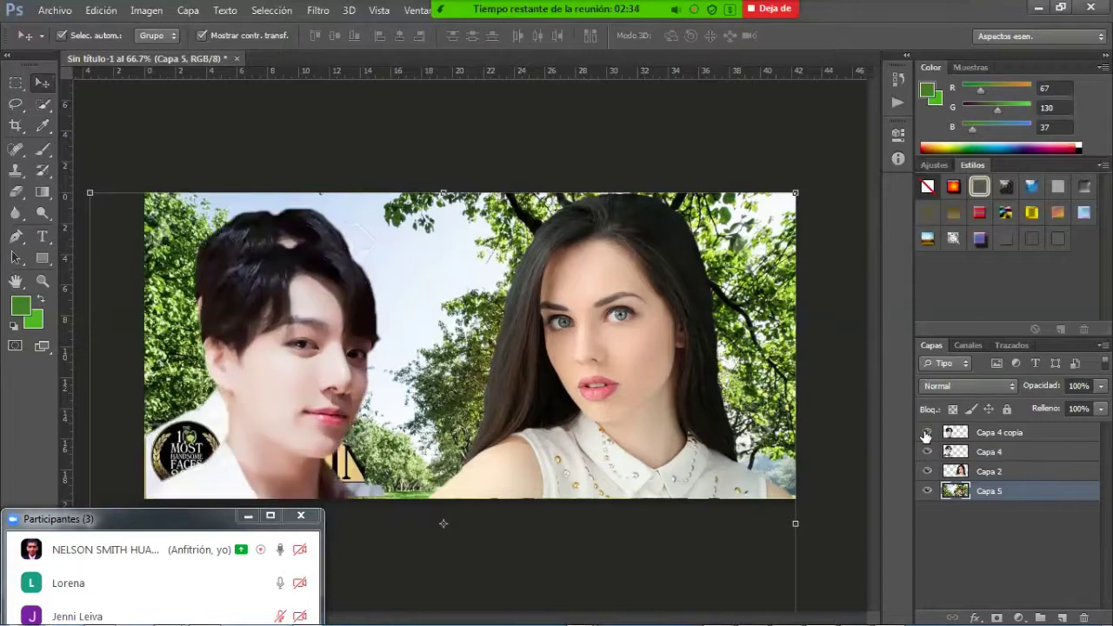
{"action": "left_click", "coordinate": [926, 433]}
{"action": "left_click", "coordinate": [927, 433]}
{"action": "left_click", "coordinate": [927, 433]}
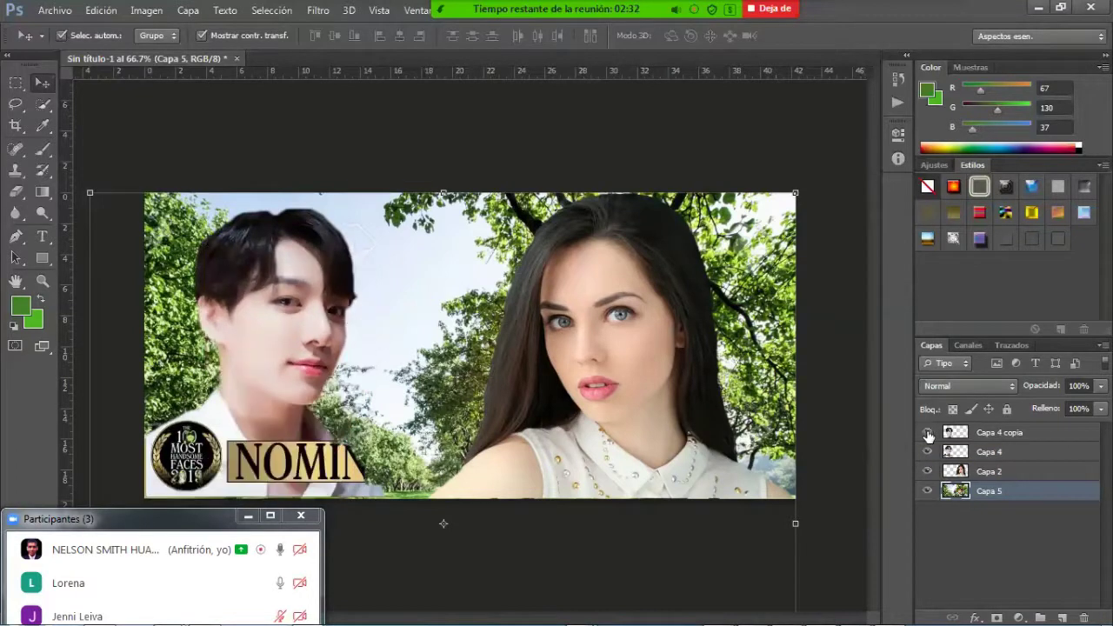
{"action": "left_click", "coordinate": [927, 434]}
{"action": "left_click", "coordinate": [928, 434]}
{"action": "left_click", "coordinate": [928, 434]}
Hide the original portrait layer Capa 4 and delete it.
{"action": "left_click", "coordinate": [927, 452]}
{"action": "left_click", "coordinate": [1009, 454]}
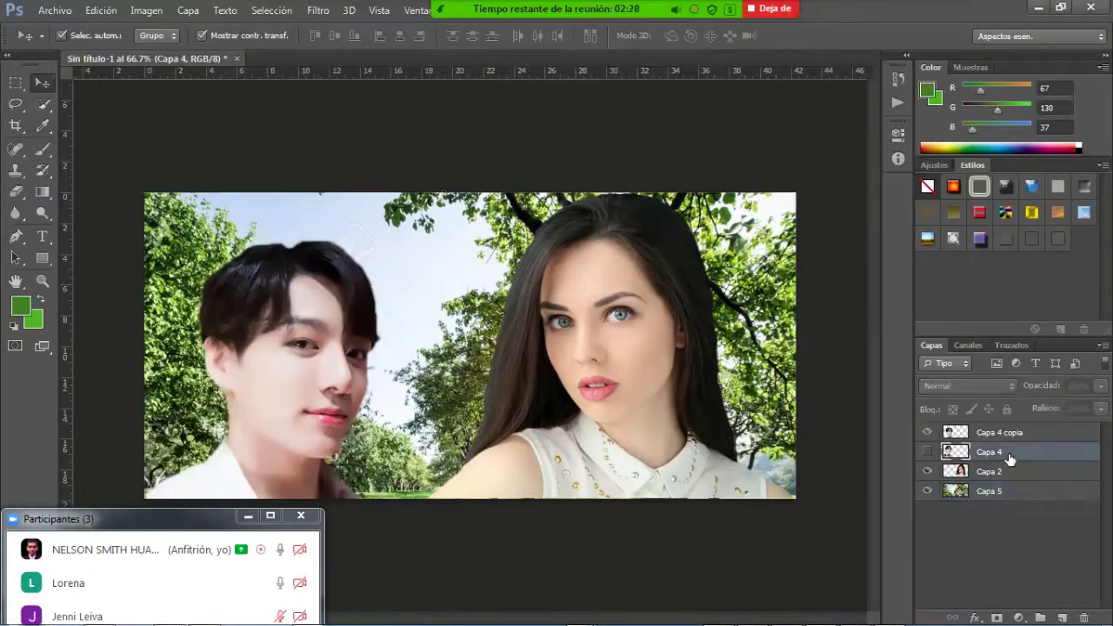
{"action": "left_click_drag", "start_coordinate": [1009, 455], "coordinate": [1084, 608]}
Rename the man's layer VARON, the woman's layer CHICA, and the park photo layer FONDO.
{"action": "left_click", "coordinate": [1000, 434]}
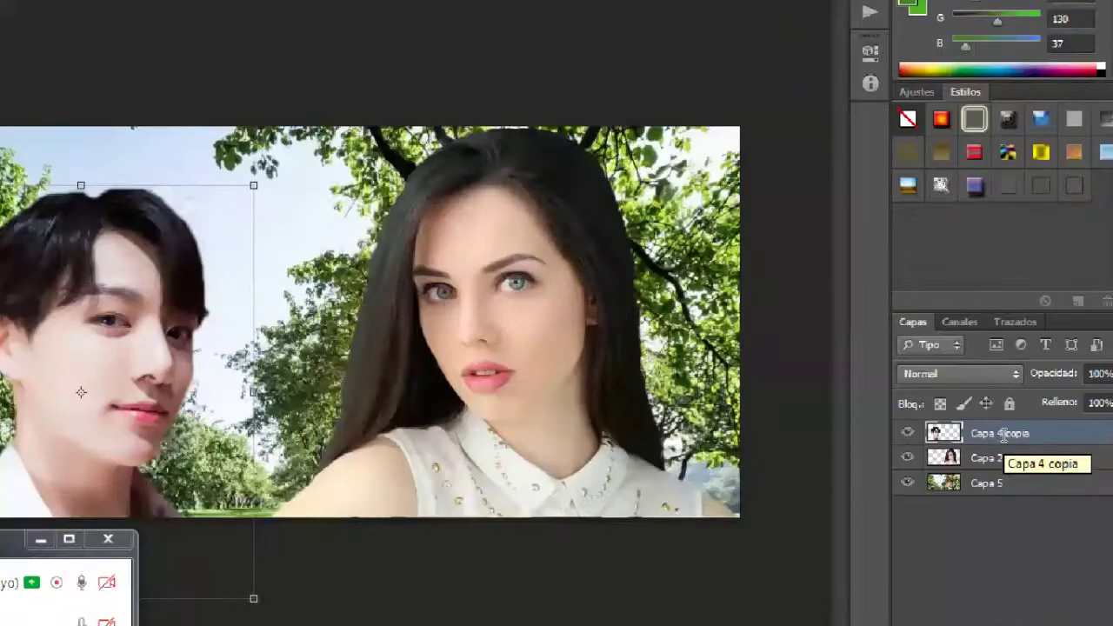
{"action": "double_click", "coordinate": [1002, 435]}
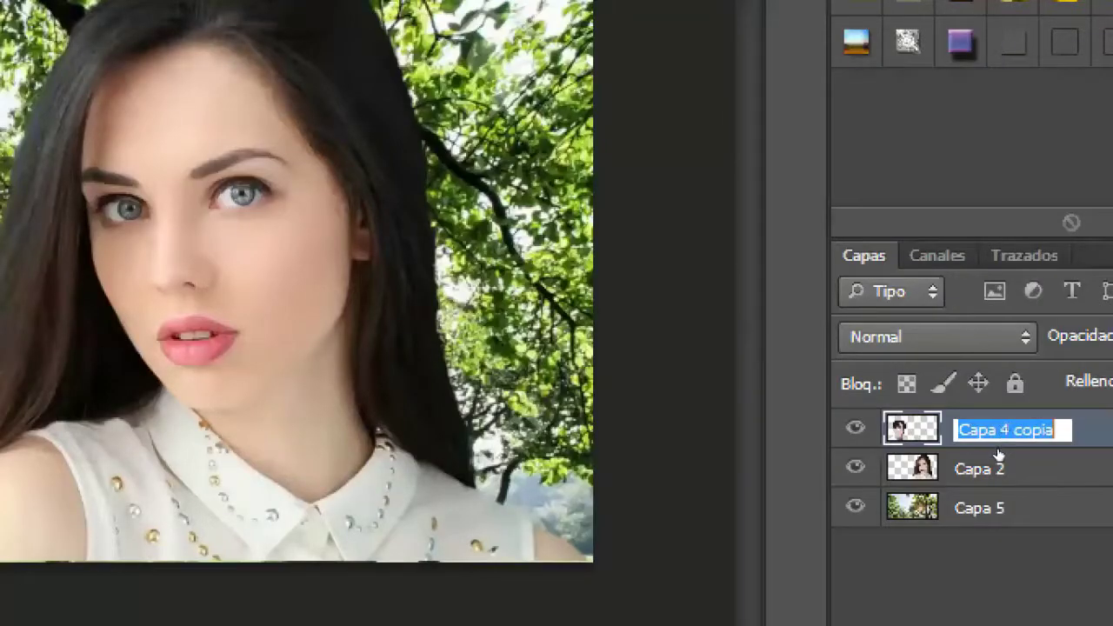
{"action": "type", "text": "VARON"}
{"action": "key", "text": "Tab"}
{"action": "type", "text": "CHICA"}
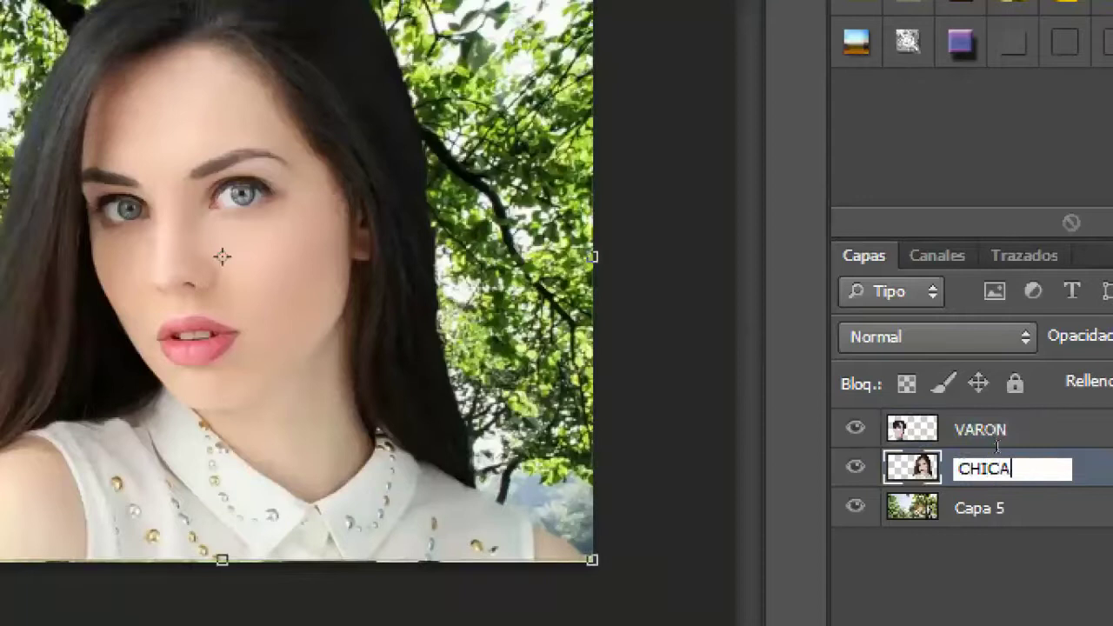
{"action": "key", "text": "Tab"}
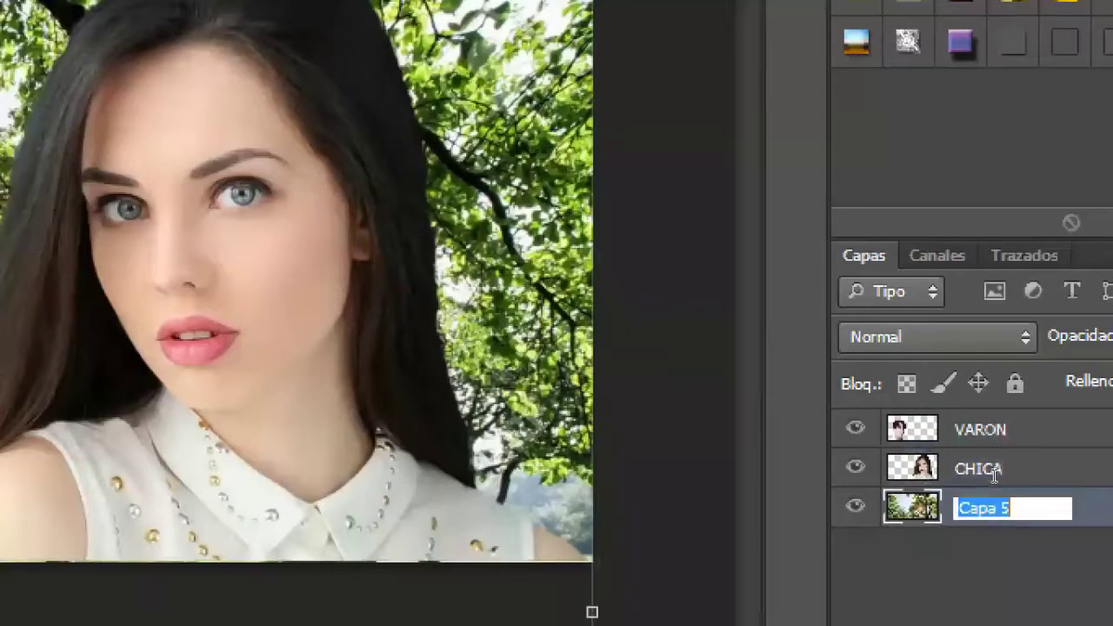
{"action": "type", "text": "FONDO"}
{"action": "key", "text": "Return"}
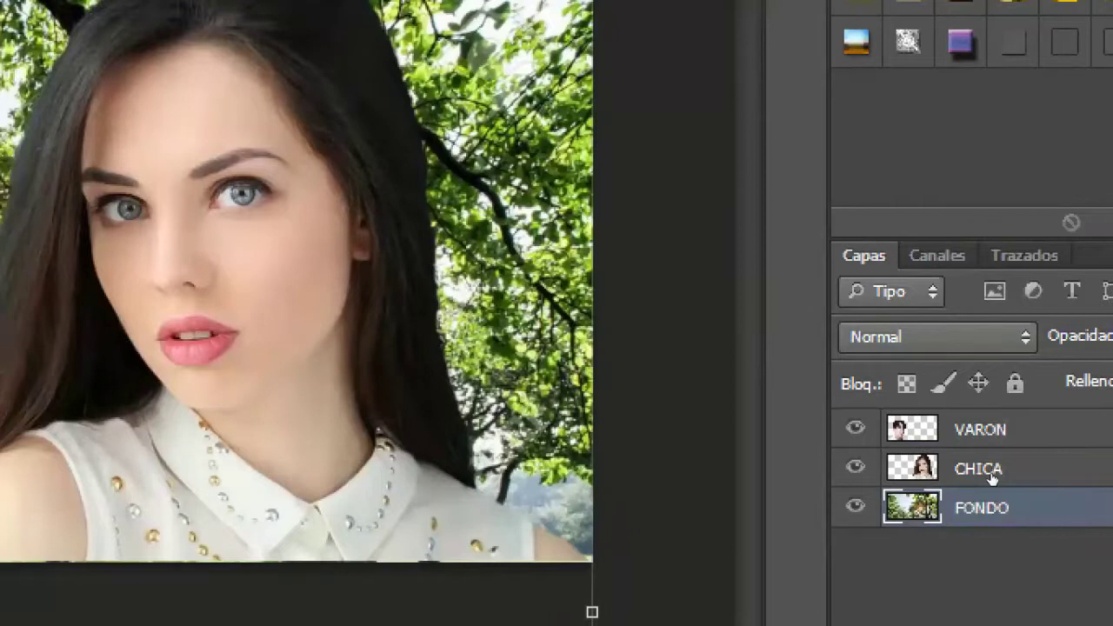
{"action": "key", "text": "ctrl+minus"}
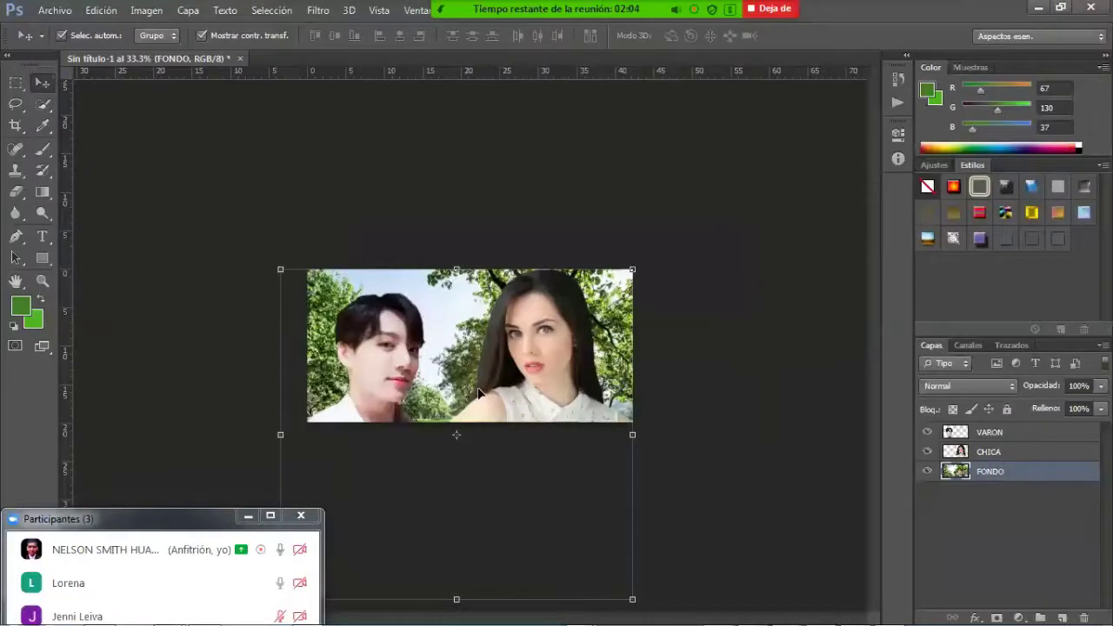
Select the man's layer VARON and apply an automatic color correction to it.
{"action": "key", "text": "ctrl+plus"}
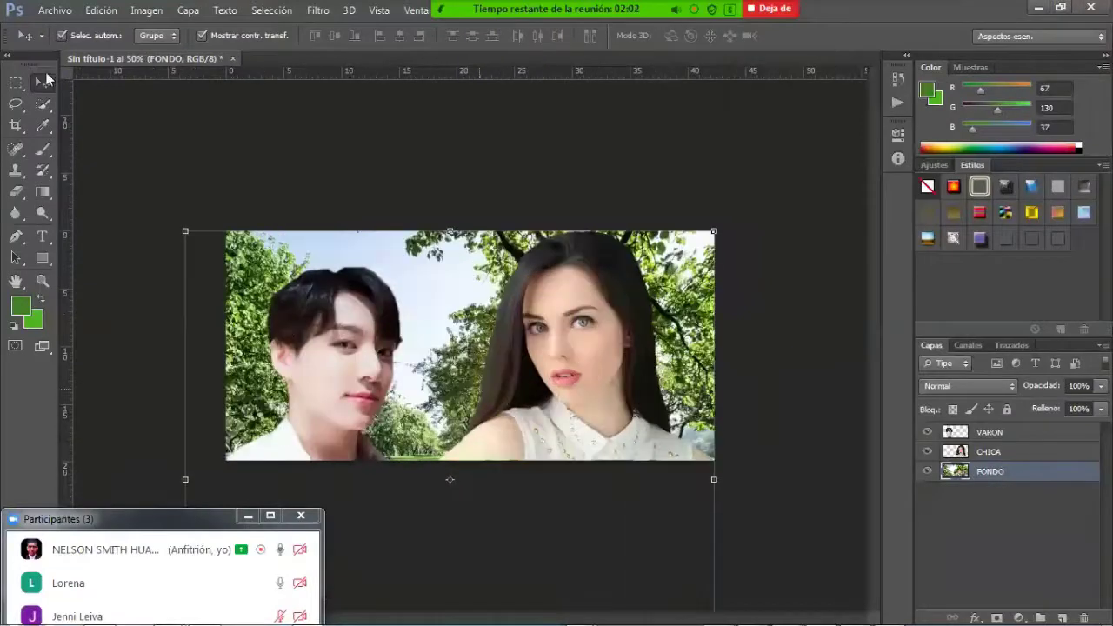
{"action": "left_click", "coordinate": [386, 374]}
{"action": "left_click", "coordinate": [383, 372]}
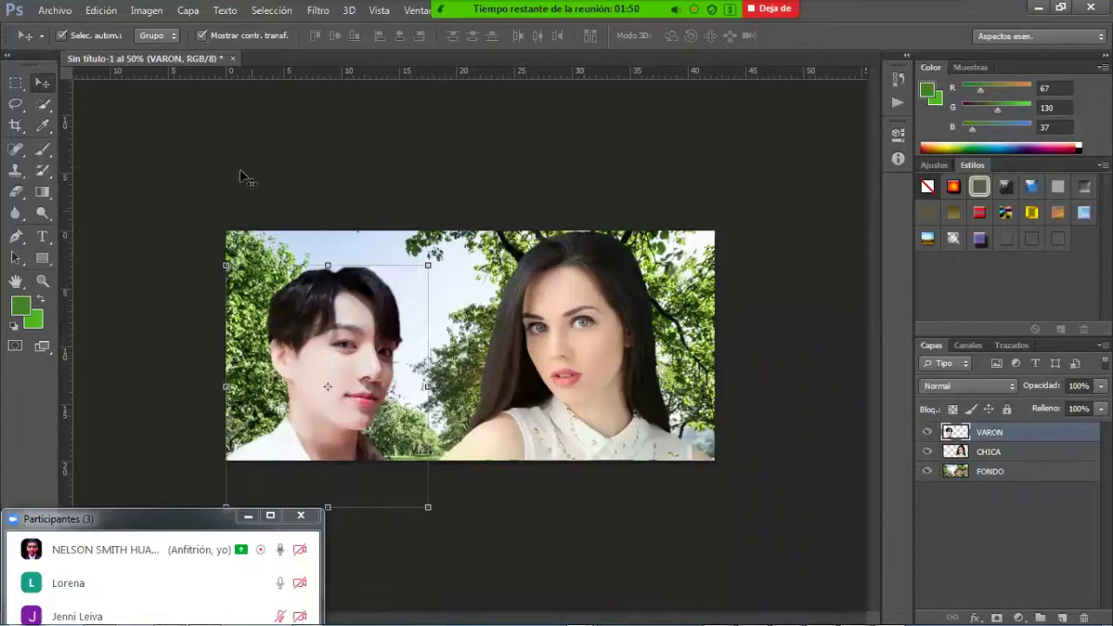
{"action": "left_click", "coordinate": [147, 11]}
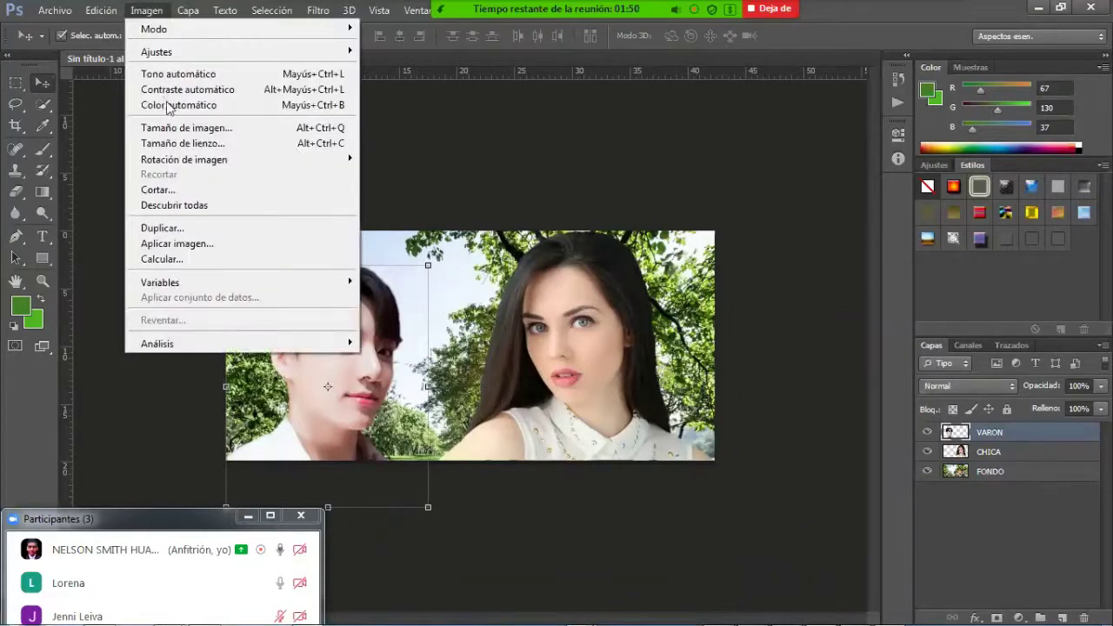
{"action": "left_click", "coordinate": [171, 105]}
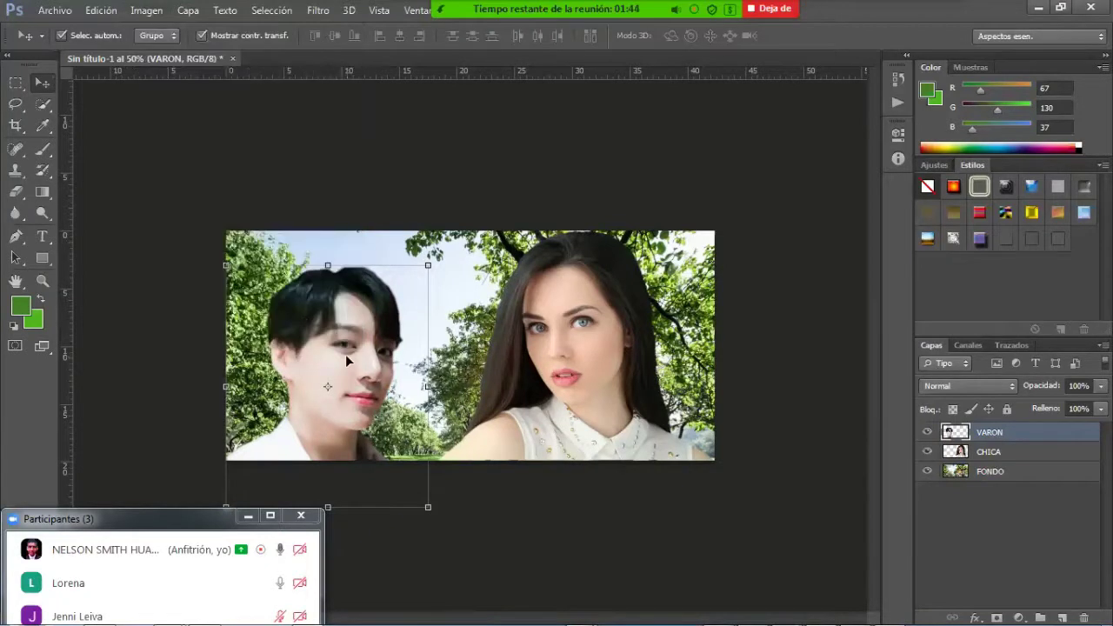
Inspect the man's face up close, reapply Auto Color to VARON, and apply Auto Tone as well.
{"action": "key", "text": "ctrl+plus"}
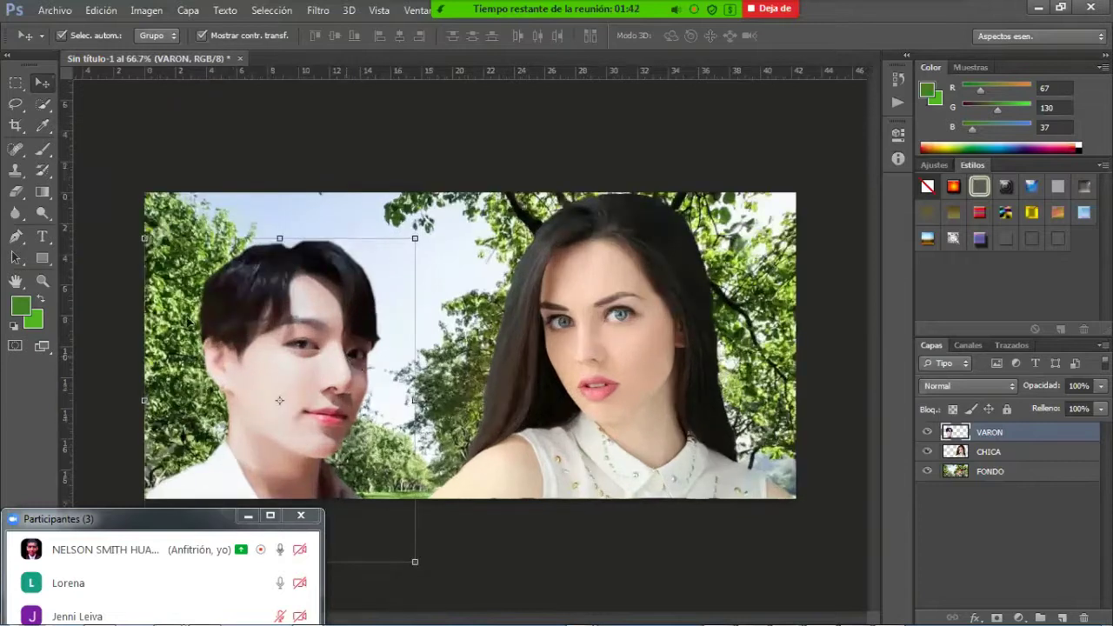
{"action": "key", "text": "ctrl+plus"}
{"action": "key", "text": "ctrl+plus"}
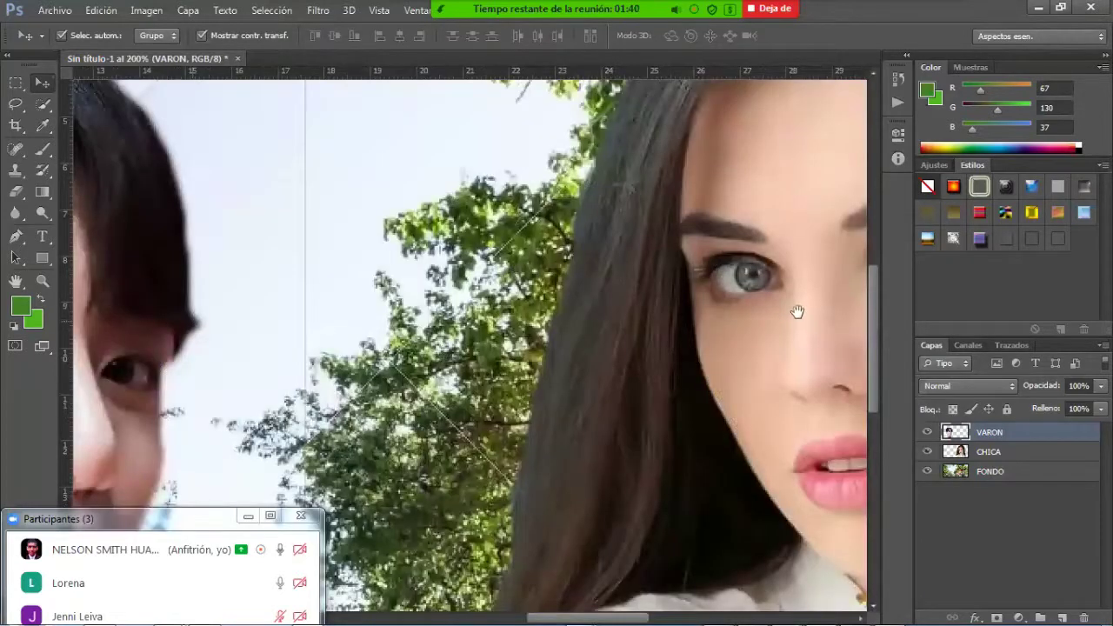
{"action": "scroll", "coordinate": [635, 427], "scroll_direction": "left", "scroll_amount": 5}
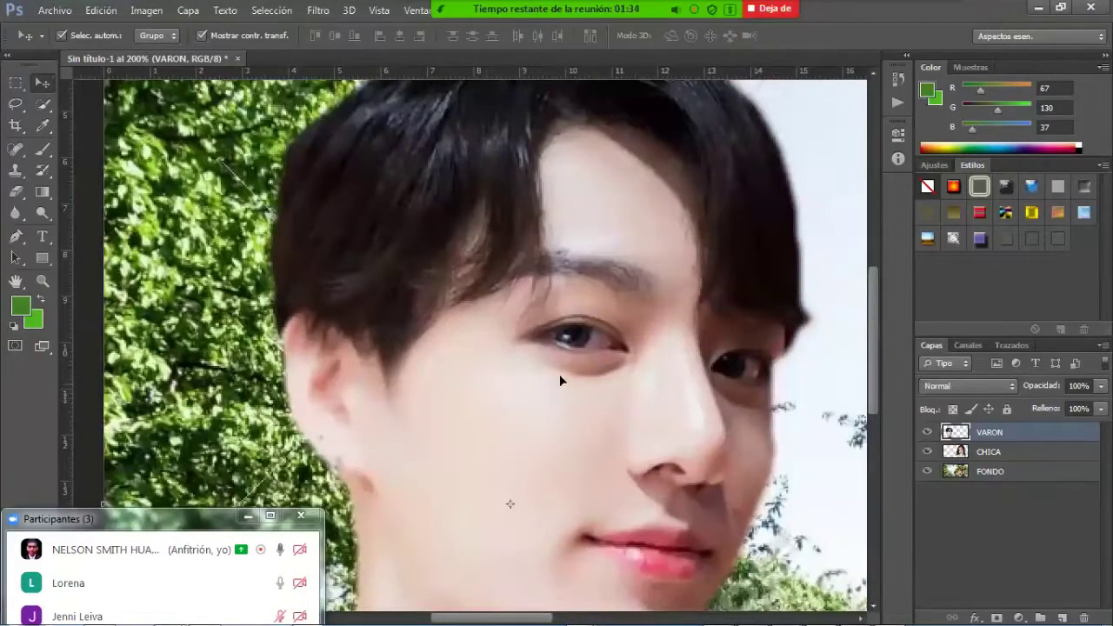
{"action": "left_click", "coordinate": [149, 11]}
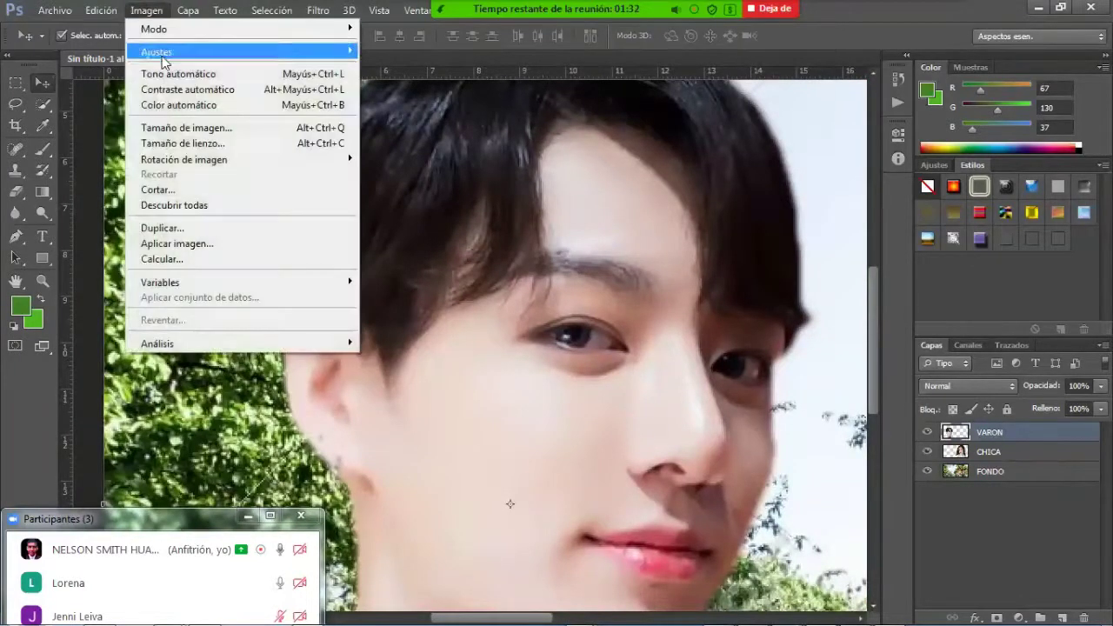
{"action": "left_click", "coordinate": [169, 102]}
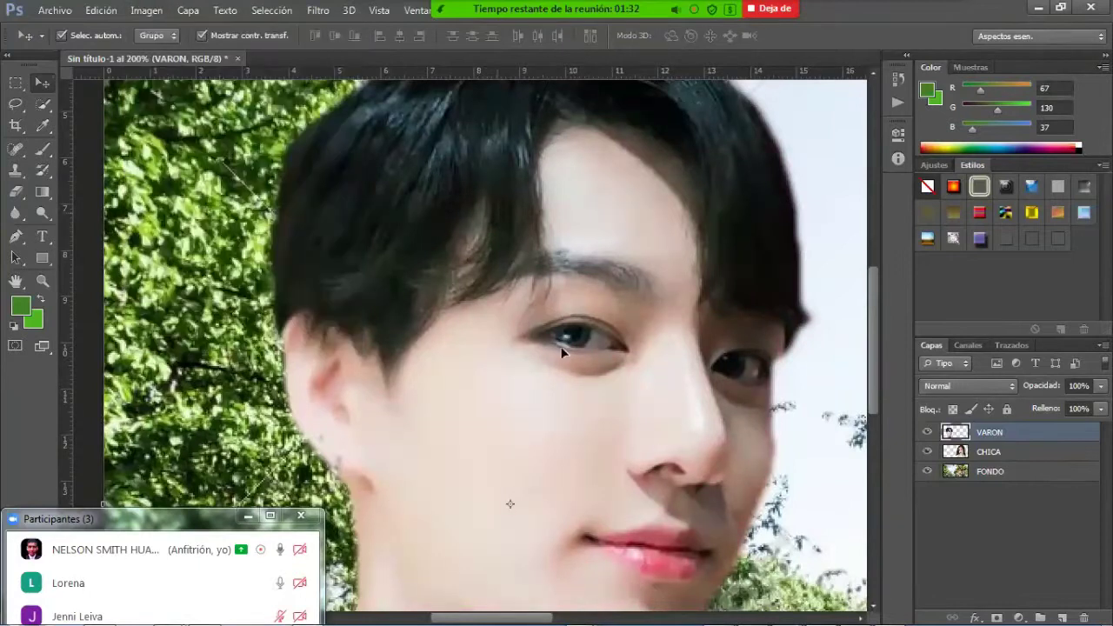
{"action": "left_click", "coordinate": [146, 10]}
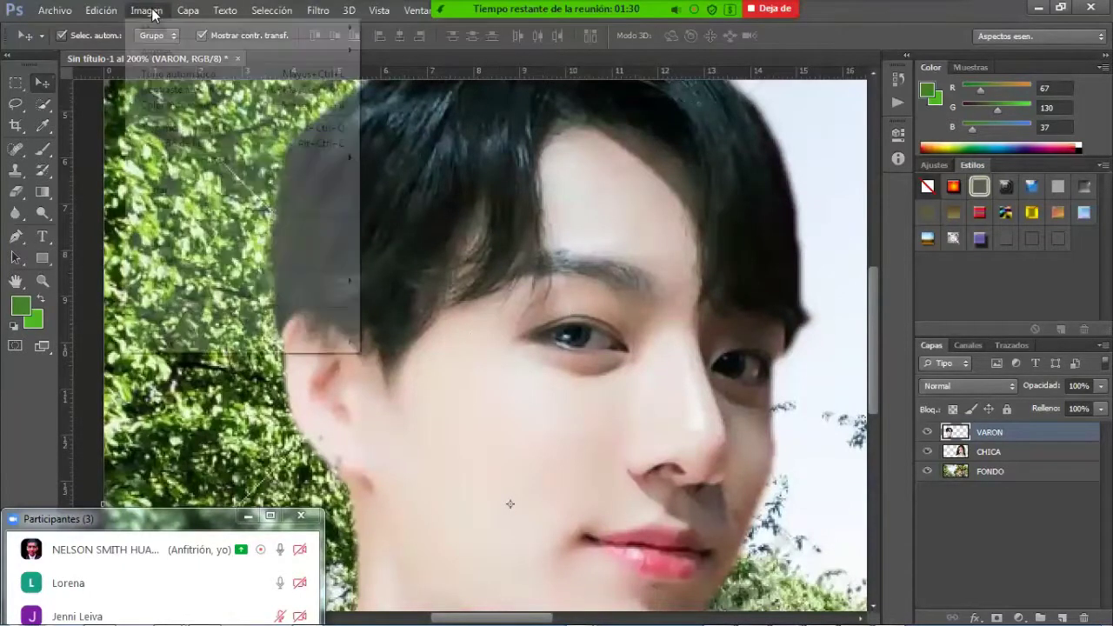
{"action": "left_click", "coordinate": [163, 74]}
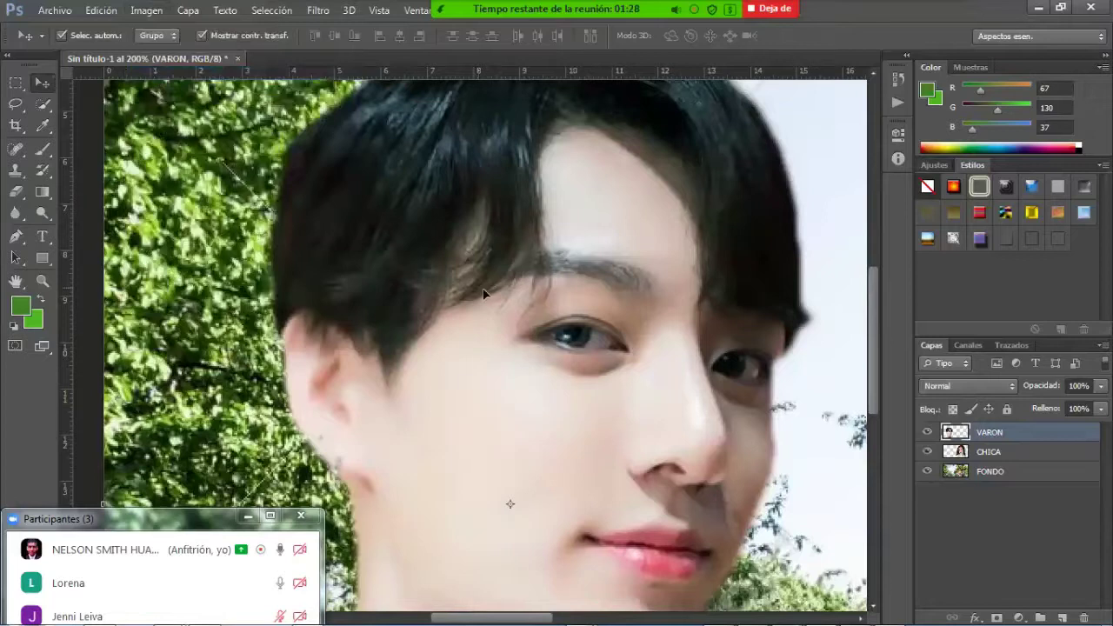
Select the woman's layer CHICA and correct it with Auto Color and Auto Tone.
{"action": "left_click_drag", "start_coordinate": [666, 379], "coordinate": [154, 364]}
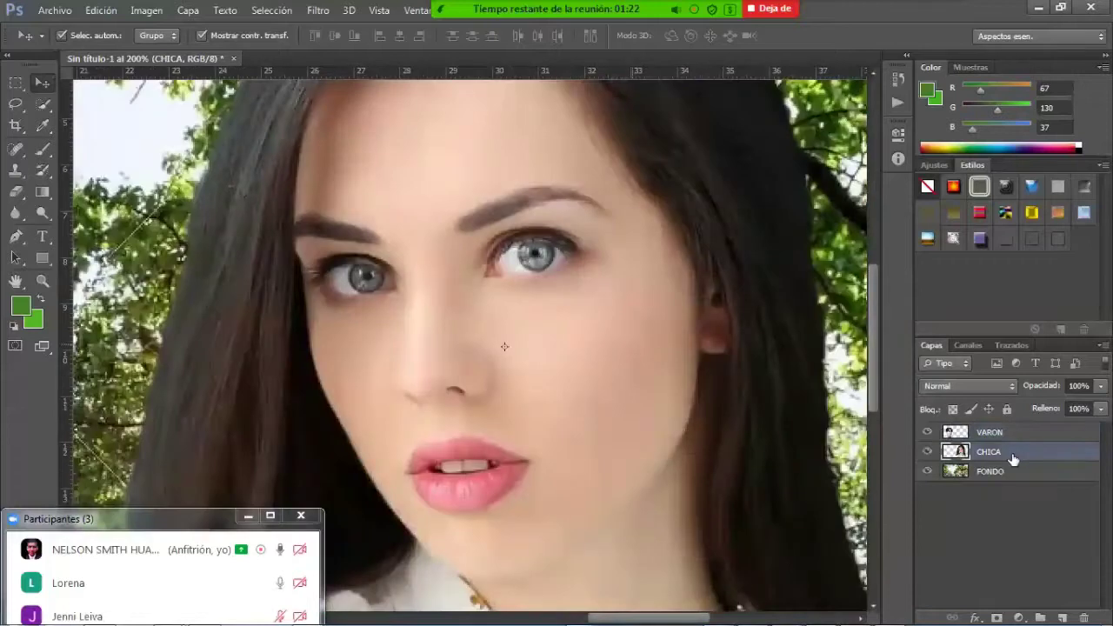
{"action": "left_click", "coordinate": [146, 12]}
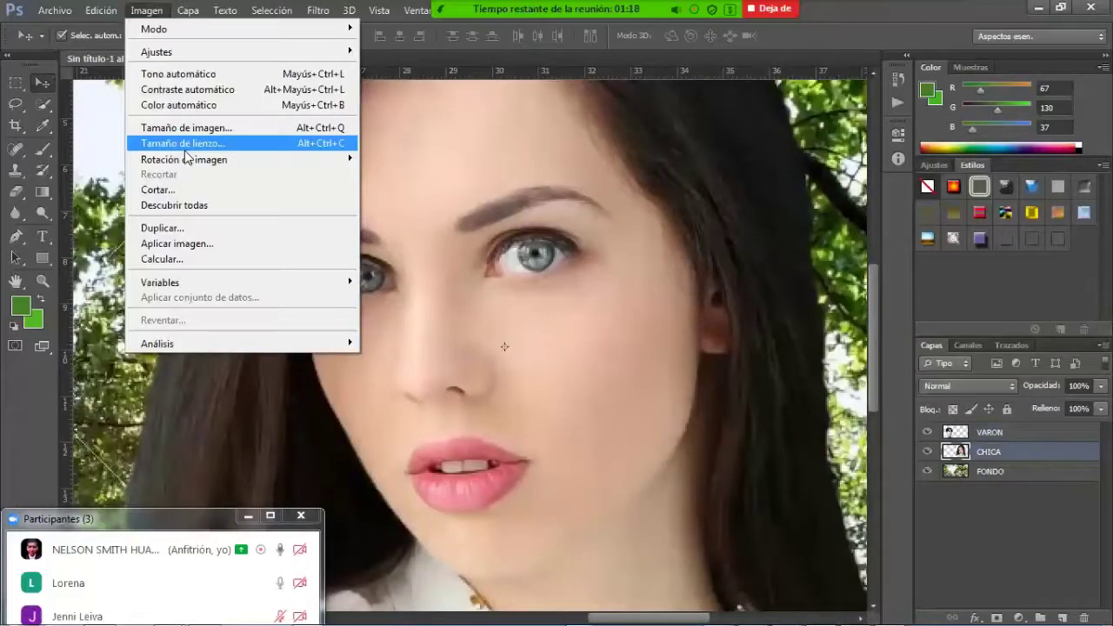
{"action": "left_click", "coordinate": [184, 106]}
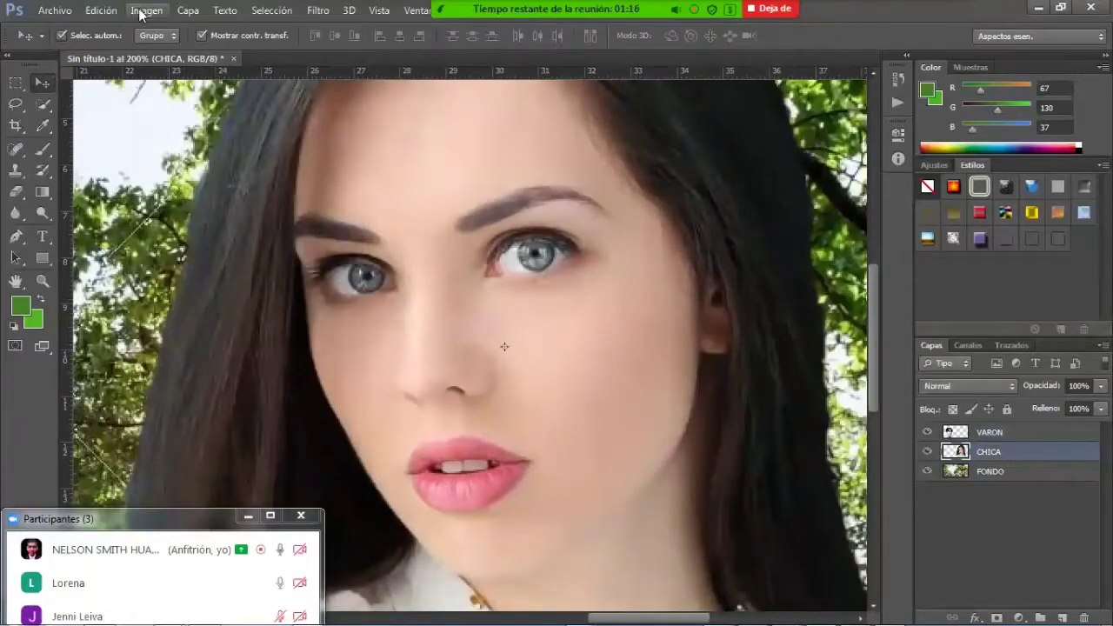
{"action": "left_click", "coordinate": [146, 10]}
{"action": "left_click", "coordinate": [163, 75]}
Select the park background layer FONDO and apply Auto Tone to it.
{"action": "left_click", "coordinate": [139, 221]}
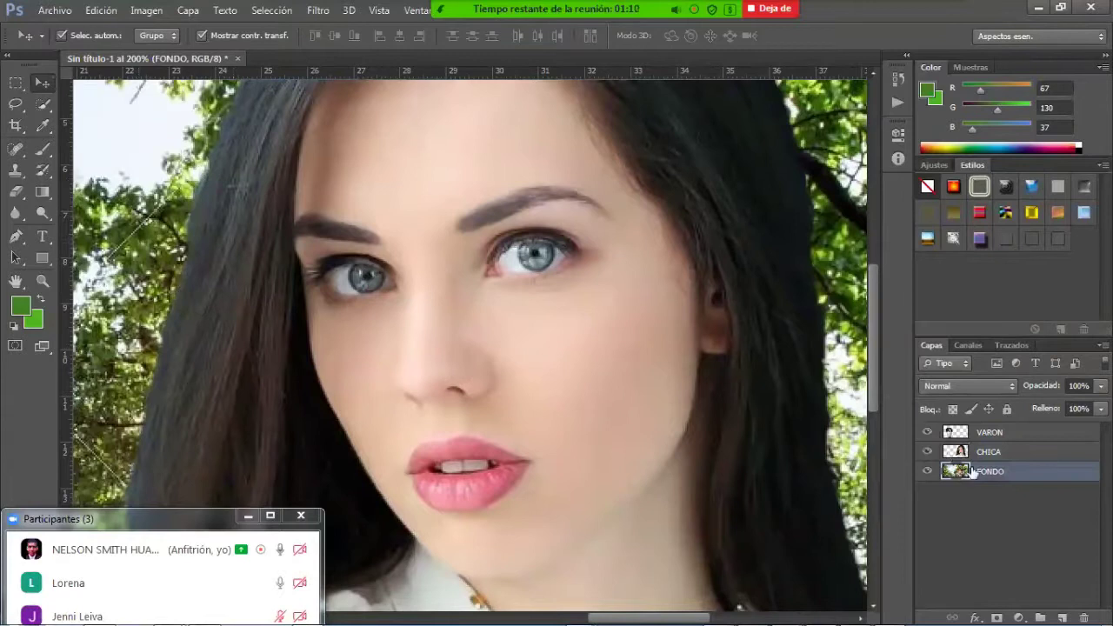
{"action": "left_click", "coordinate": [146, 11]}
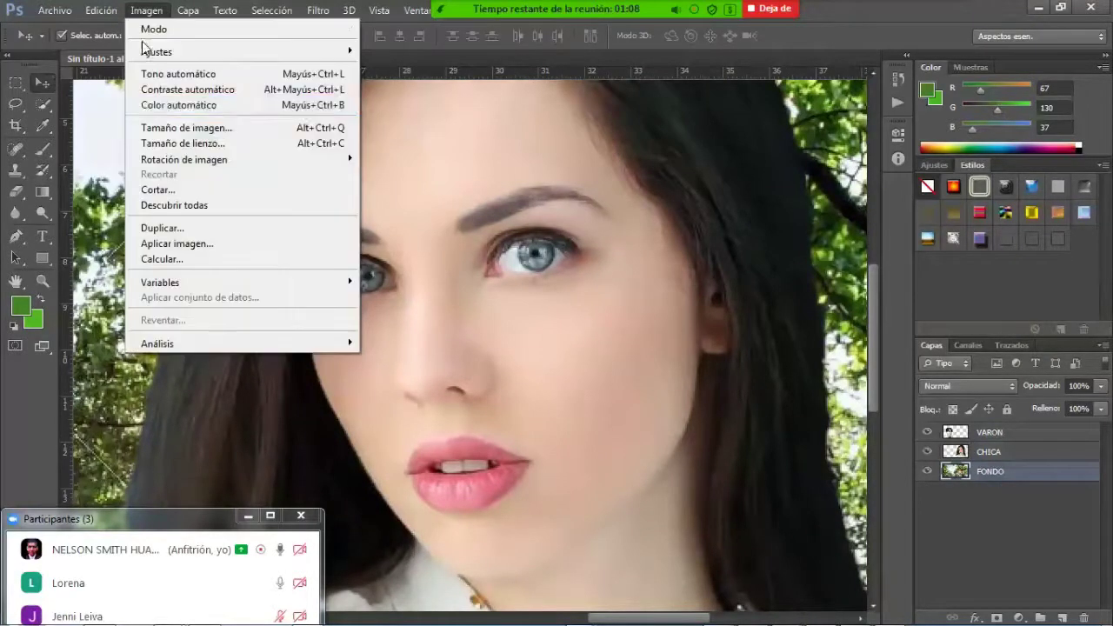
{"action": "left_click", "coordinate": [158, 75]}
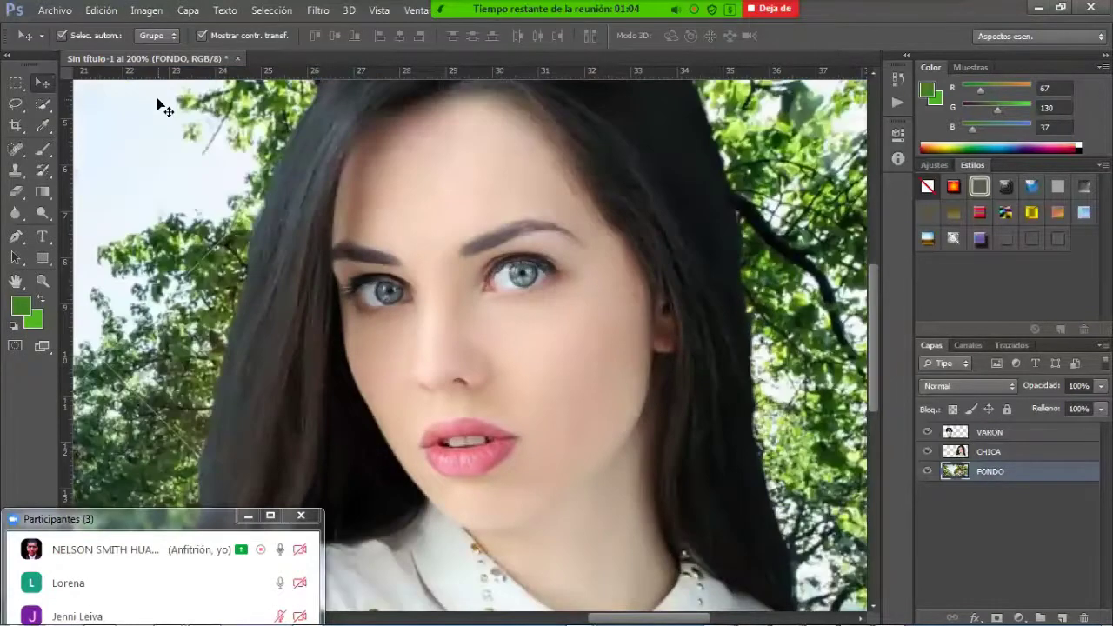
{"action": "key", "text": "ctrl+minus"}
{"action": "key", "text": "ctrl+minus"}
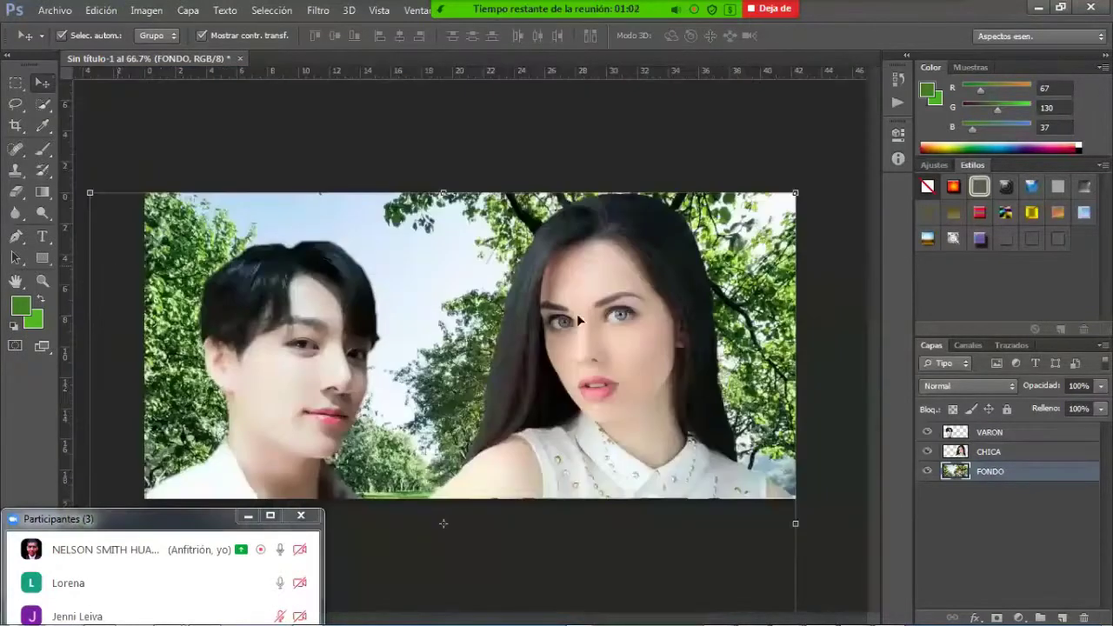
{"action": "key", "text": "ctrl"}
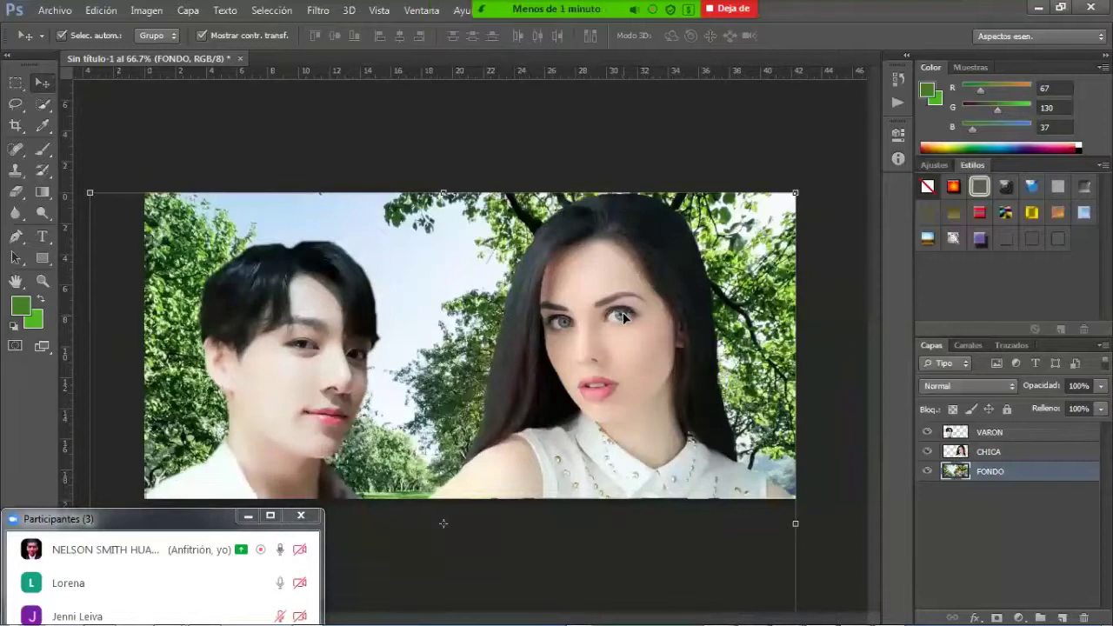
Select the woman's layer CHICA and sharpen it with the Enfocar filter.
{"action": "left_click", "coordinate": [603, 323]}
{"action": "left_click", "coordinate": [655, 328]}
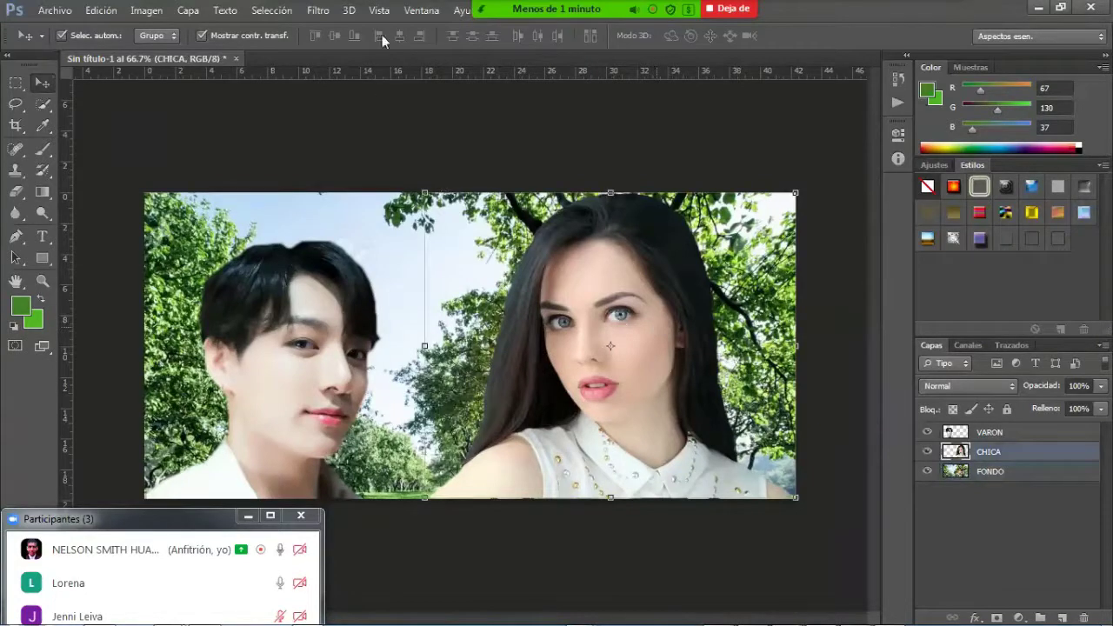
{"action": "left_click", "coordinate": [319, 11]}
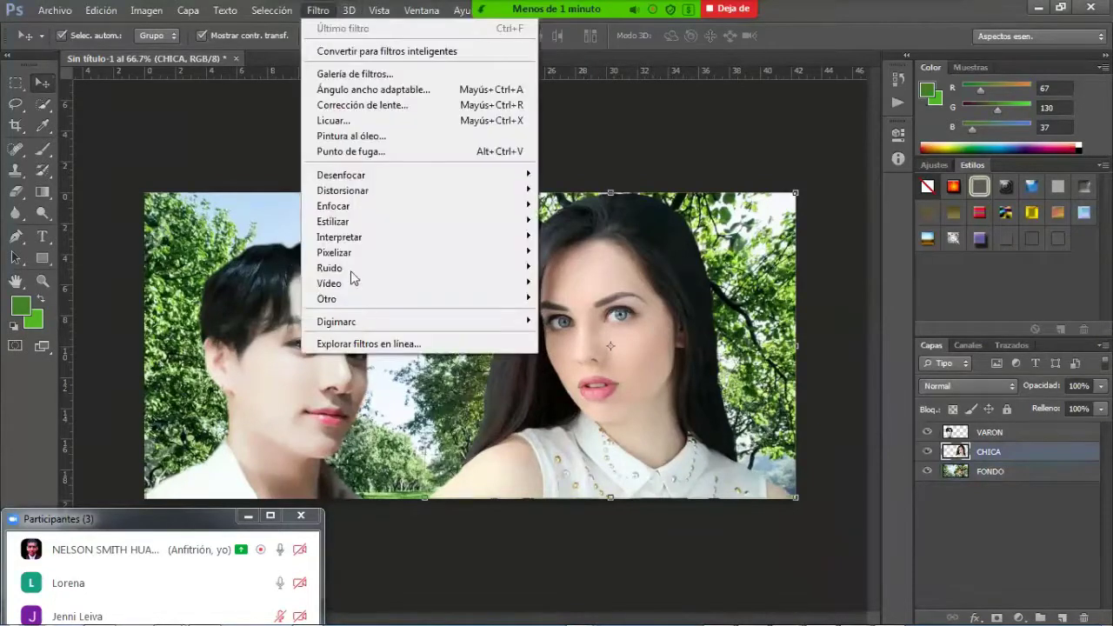
{"action": "mouse_move", "coordinate": [399, 174]}
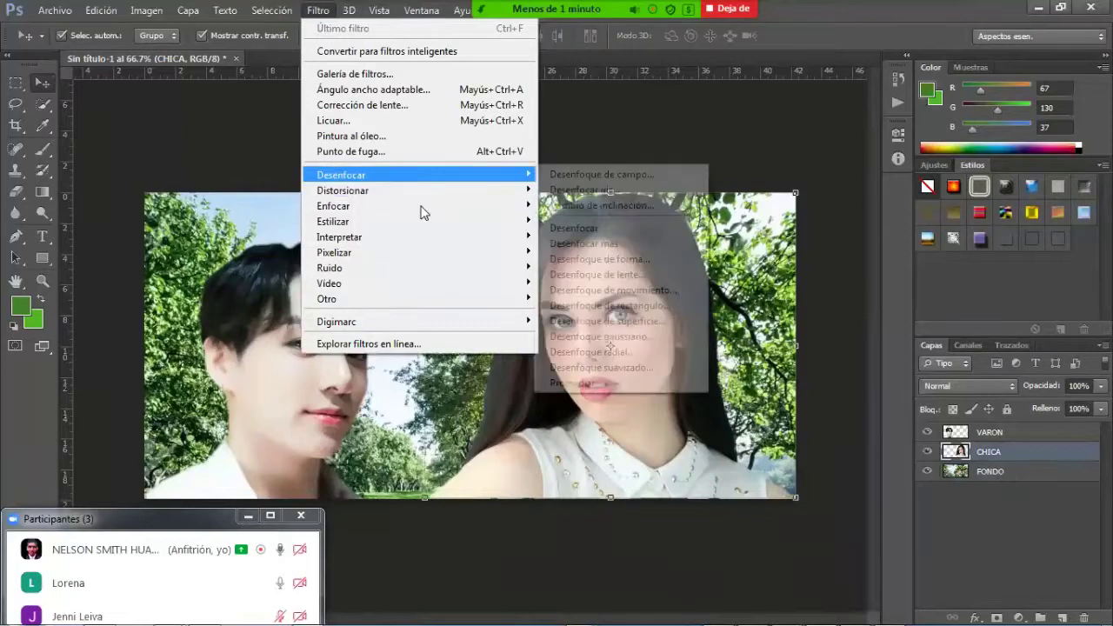
{"action": "key", "text": "Escape"}
{"action": "key", "text": "Escape"}
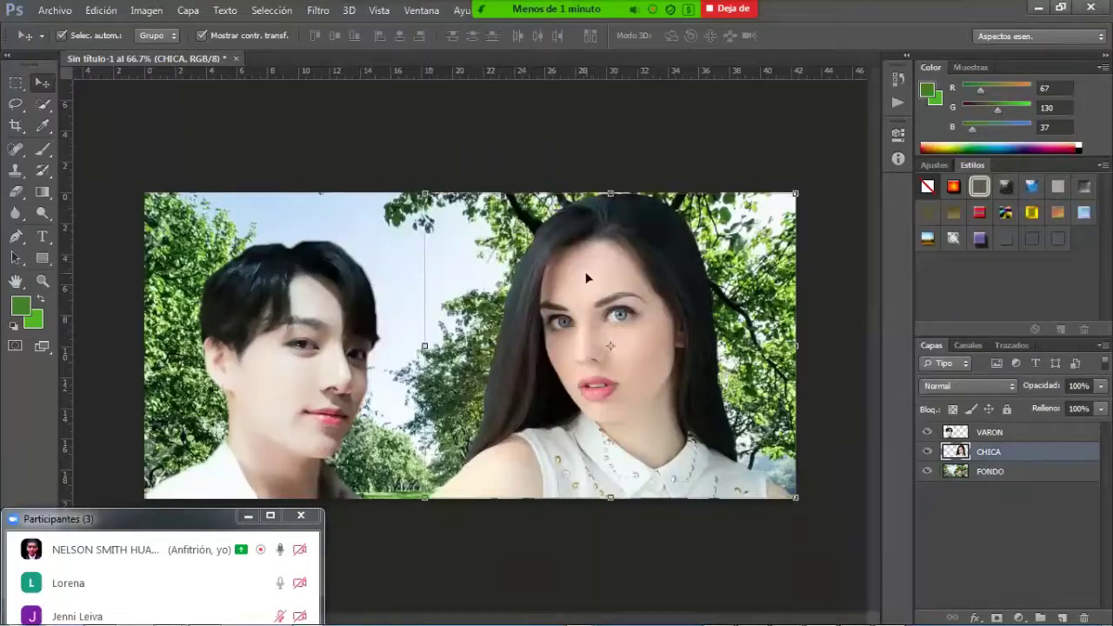
Sharpen the man's layer VARON with the Enfocar filter and leave all layers deselected.
{"action": "left_click", "coordinate": [288, 341]}
{"action": "left_click", "coordinate": [318, 10]}
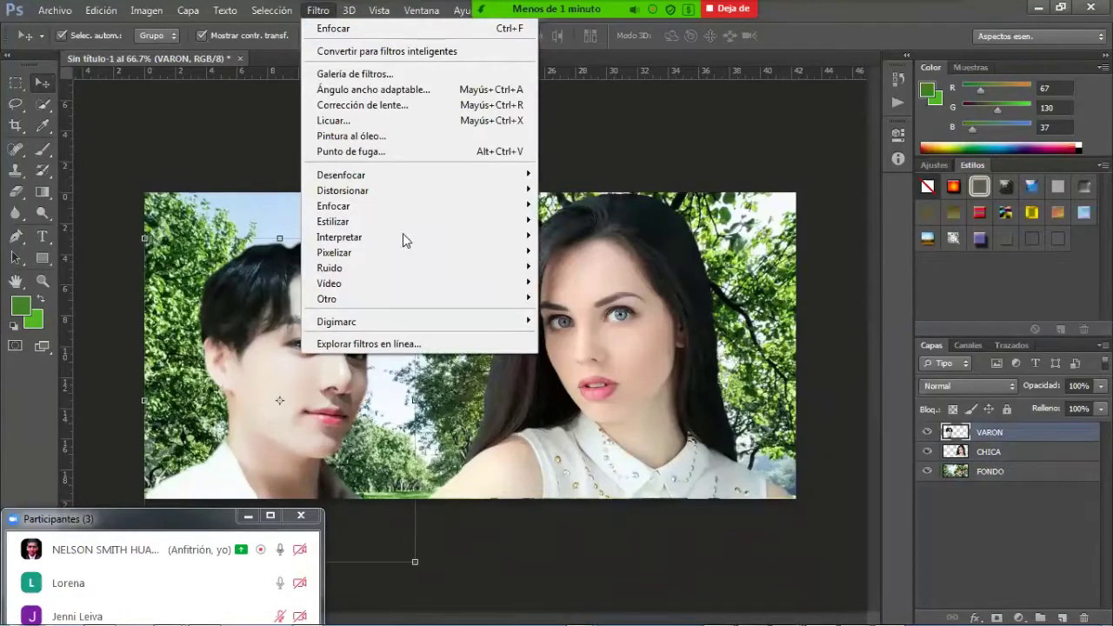
{"action": "mouse_move", "coordinate": [414, 207]}
{"action": "left_click", "coordinate": [570, 207]}
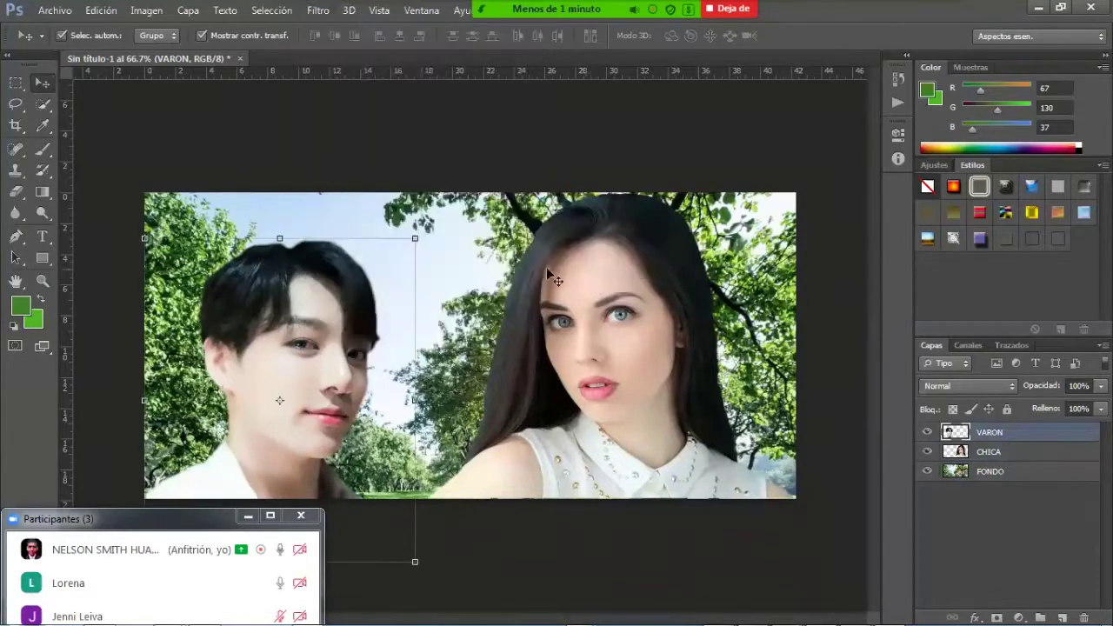
{"action": "left_click", "coordinate": [608, 315]}
{"action": "left_click", "coordinate": [194, 152]}
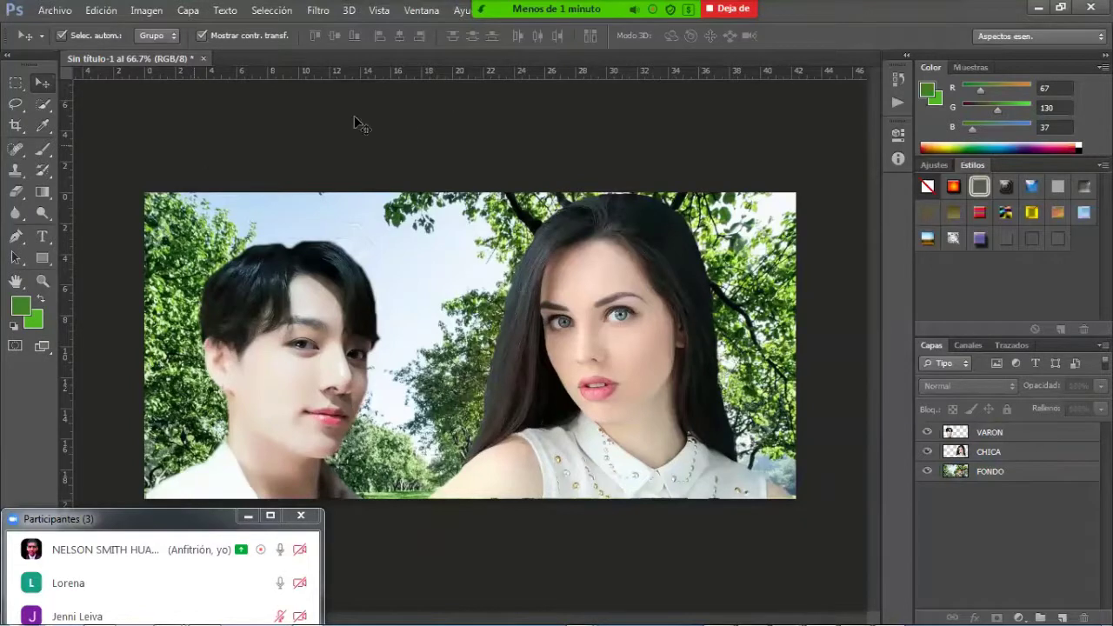
Switch to the Chrome window with the "fondo paisaje" image search.
{"action": "mouse_move", "coordinate": [105, 613]}
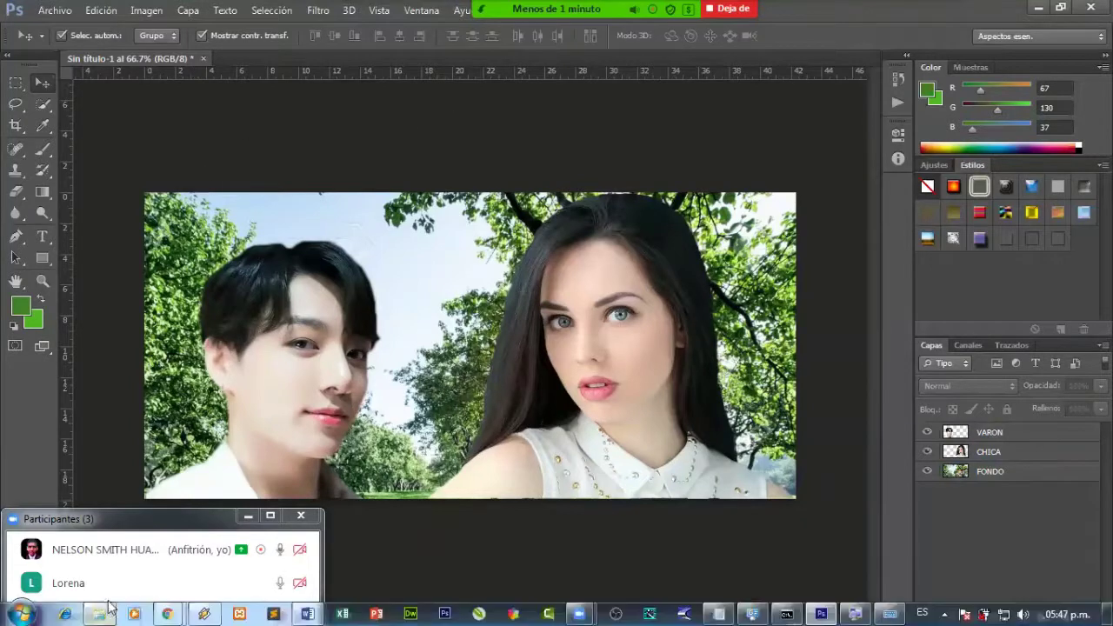
{"action": "left_click", "coordinate": [167, 613]}
{"action": "left_click", "coordinate": [106, 530]}
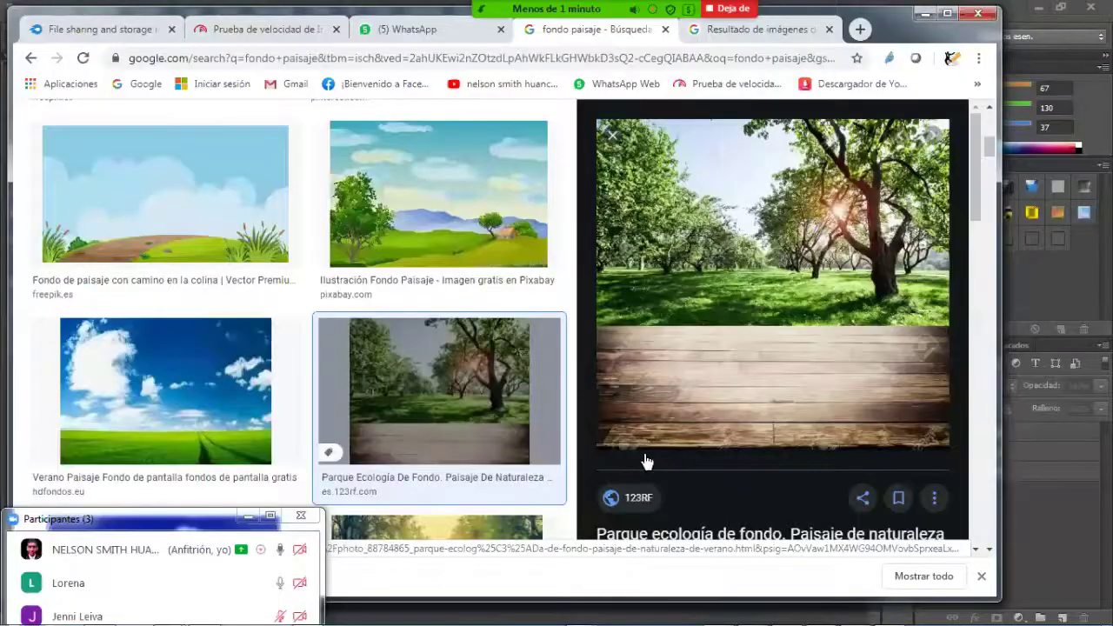